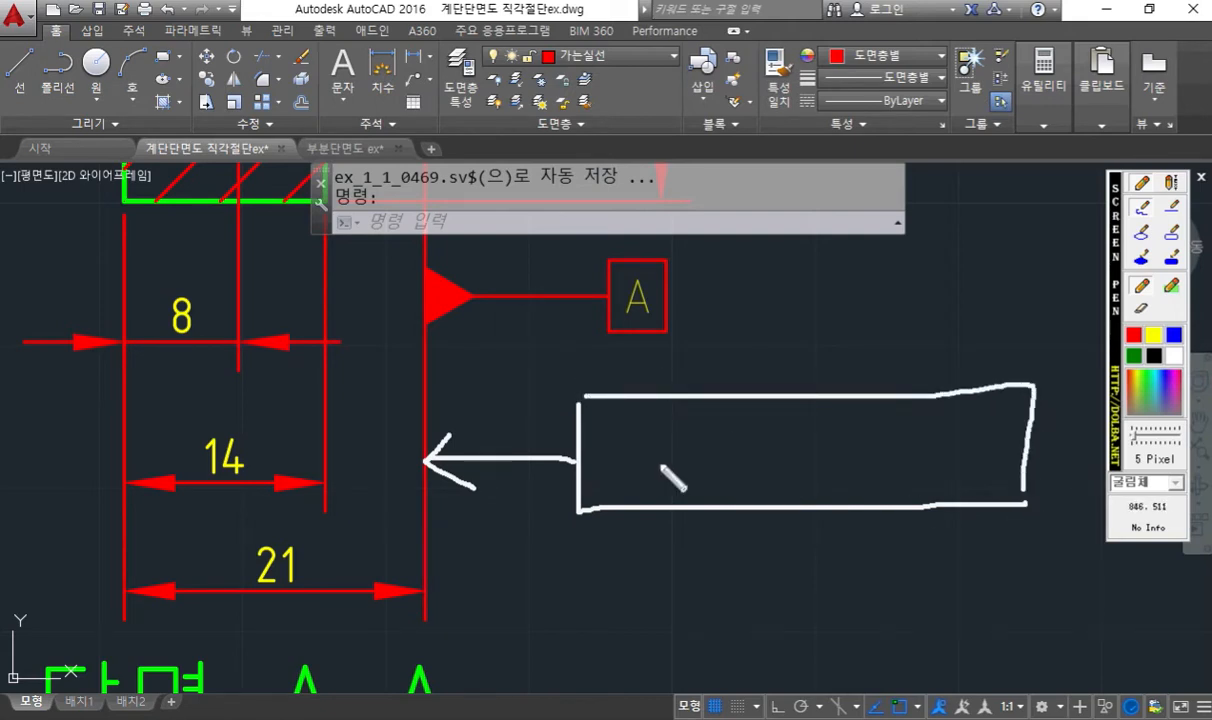
# - Fill the hand-drawn tolerance frame with a divider after each cell, the parallelism symbol, 0.011 and the datum letter A
pyautogui.moveTo(690, 404); pyautogui.dragTo(685, 491)
pyautogui.moveTo(634, 421)
pyautogui.mouseDown()
pyautogui.moveTo(608, 461)
pyautogui.moveTo(624, 466)
pyautogui.mouseUp()
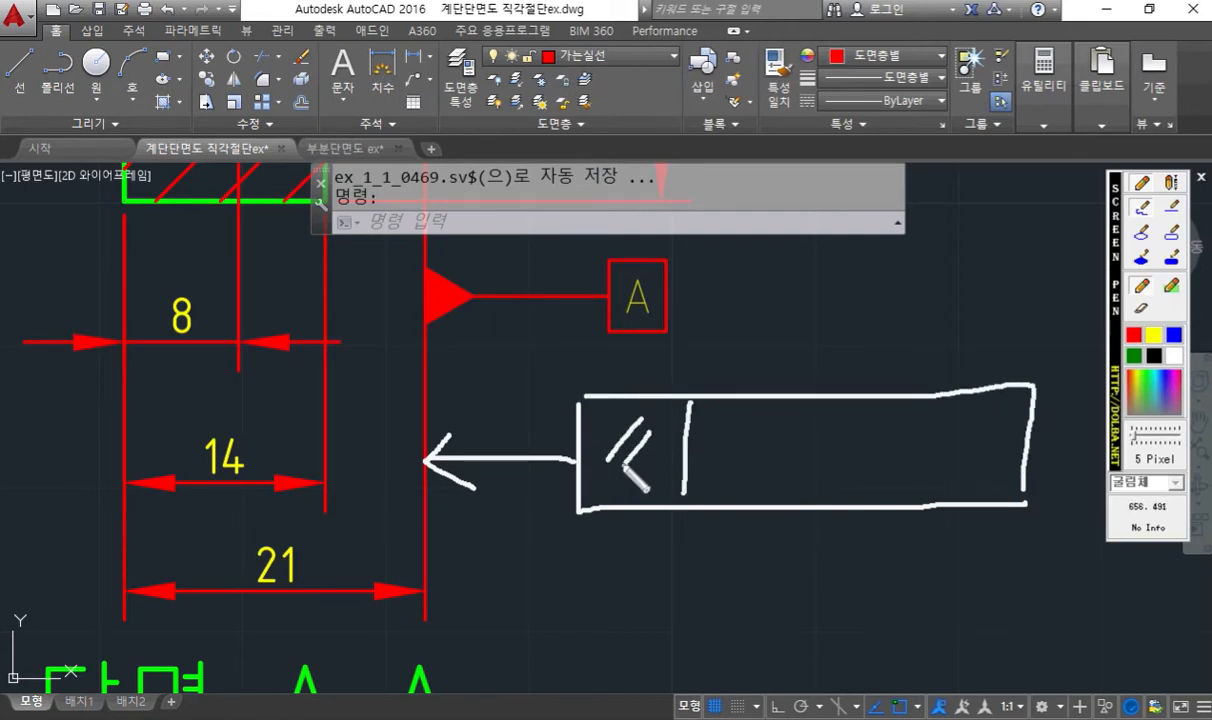
pyautogui.moveTo(752, 426); pyautogui.dragTo(750, 430)
pyautogui.click(784, 455)
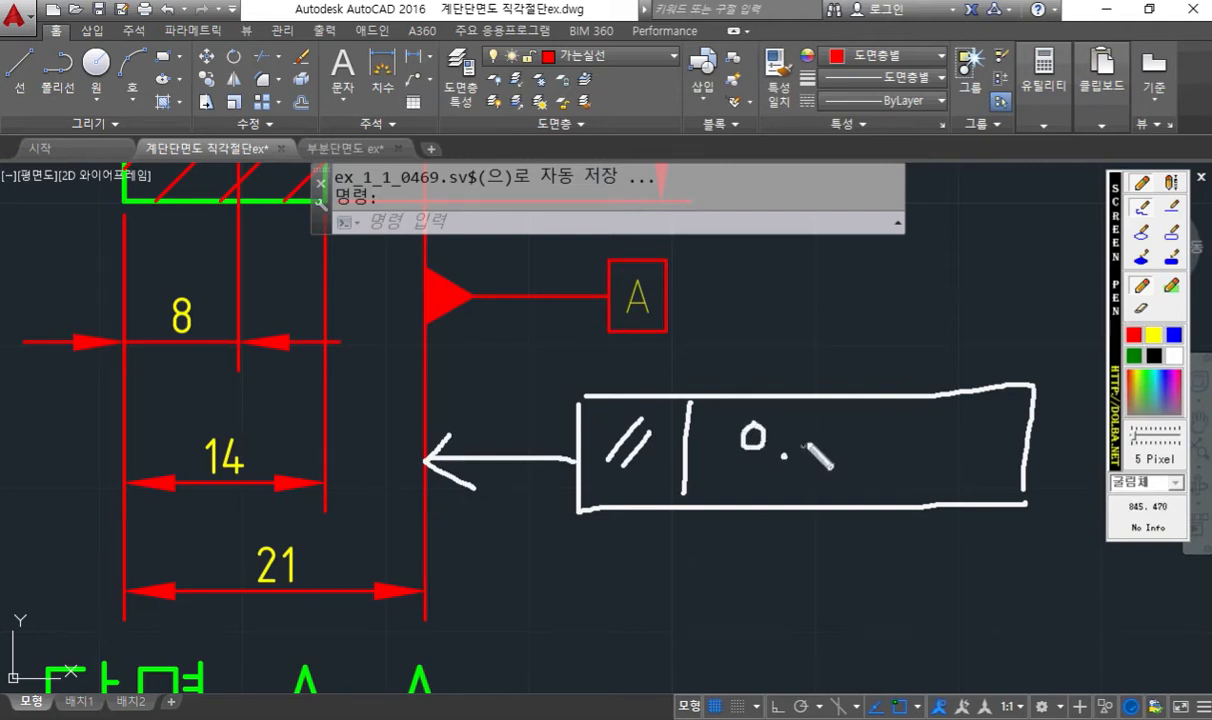
pyautogui.moveTo(822, 433)
pyautogui.mouseDown()
pyautogui.moveTo(820, 452)
pyautogui.moveTo(846, 440)
pyautogui.moveTo(820, 410)
pyautogui.moveTo(850, 461)
pyautogui.mouseUp()
pyautogui.moveTo(885, 414); pyautogui.dragTo(873, 458)
pyautogui.moveTo(924, 398); pyautogui.dragTo(921, 506)
pyautogui.moveTo(974, 411)
pyautogui.mouseDown()
pyautogui.moveTo(956, 469)
pyautogui.moveTo(987, 439)
pyautogui.moveTo(993, 471)
pyautogui.moveTo(994, 452)
pyautogui.mouseUp()
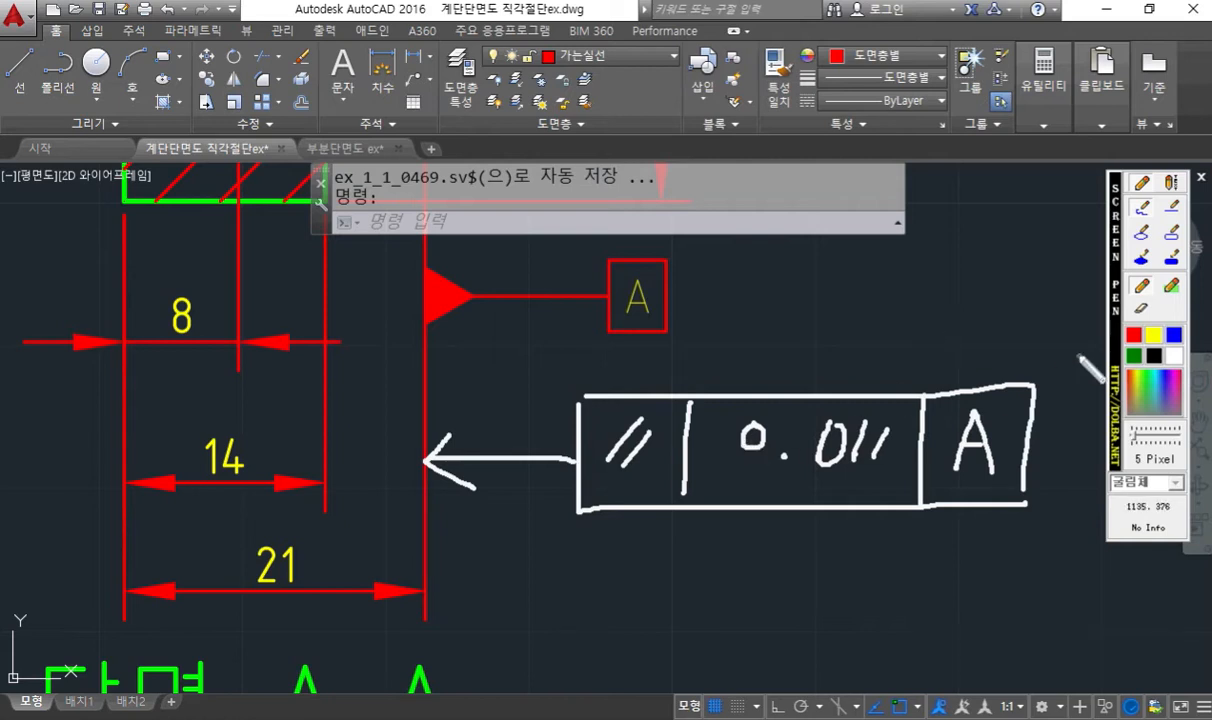
# - Write "데이텀" above the frame's A cell and draw a curved arrow from it to the drawing's datum A symbol
pyautogui.moveTo(972, 335)
pyautogui.mouseDown()
pyautogui.moveTo(975, 363)
pyautogui.moveTo(992, 350)
pyautogui.moveTo(1001, 368)
pyautogui.moveTo(1012, 339)
pyautogui.moveTo(1031, 366)
pyautogui.moveTo(1068, 323)
pyautogui.moveTo(1070, 364)
pyautogui.moveTo(1083, 347)
pyautogui.moveTo(1088, 373)
pyautogui.mouseUp()
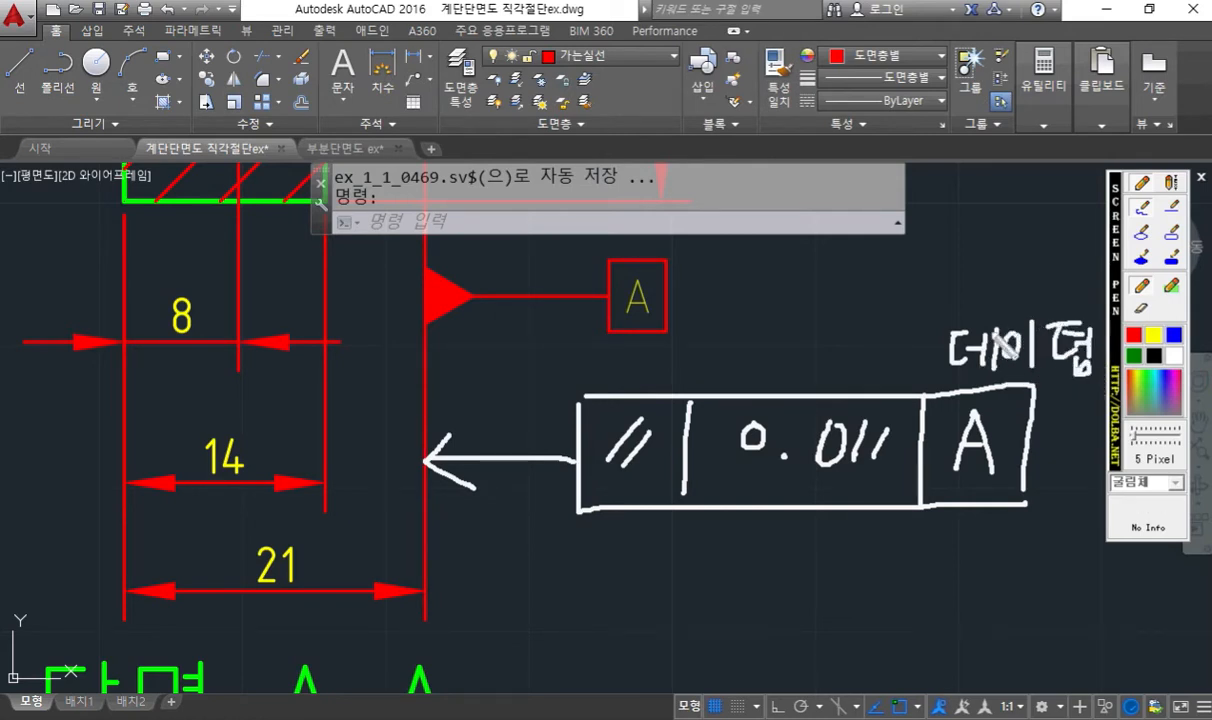
pyautogui.moveTo(973, 314)
pyautogui.mouseDown()
pyautogui.moveTo(960, 266)
pyautogui.moveTo(668, 252)
pyautogui.moveTo(714, 256)
pyautogui.mouseUp()
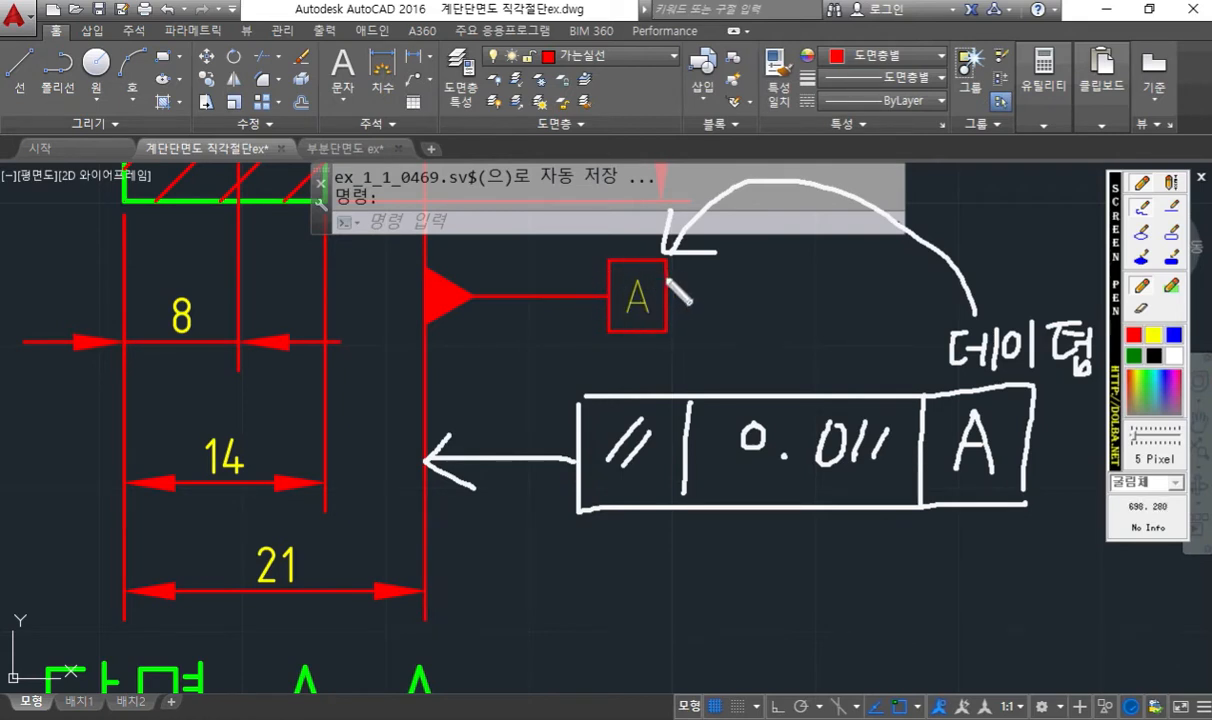
# - Trace datum A's extension line in white up to a sketched part corner and mark the datum face in blue
pyautogui.moveTo(424, 120); pyautogui.dragTo(420, 386)
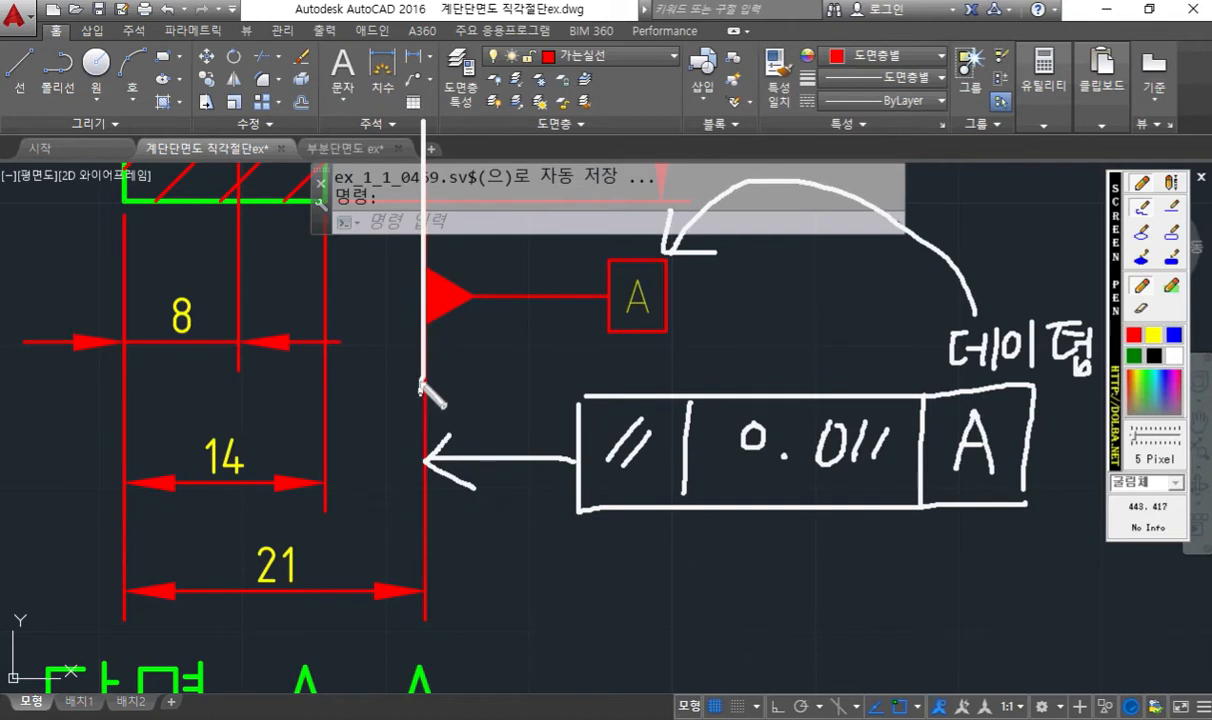
pyautogui.moveTo(445, 47)
pyautogui.mouseDown()
pyautogui.moveTo(319, 63)
pyautogui.moveTo(332, 175)
pyautogui.mouseUp()
pyautogui.moveTo(419, 68)
pyautogui.mouseDown()
pyautogui.moveTo(429, 6)
pyautogui.moveTo(417, 71)
pyautogui.mouseUp()
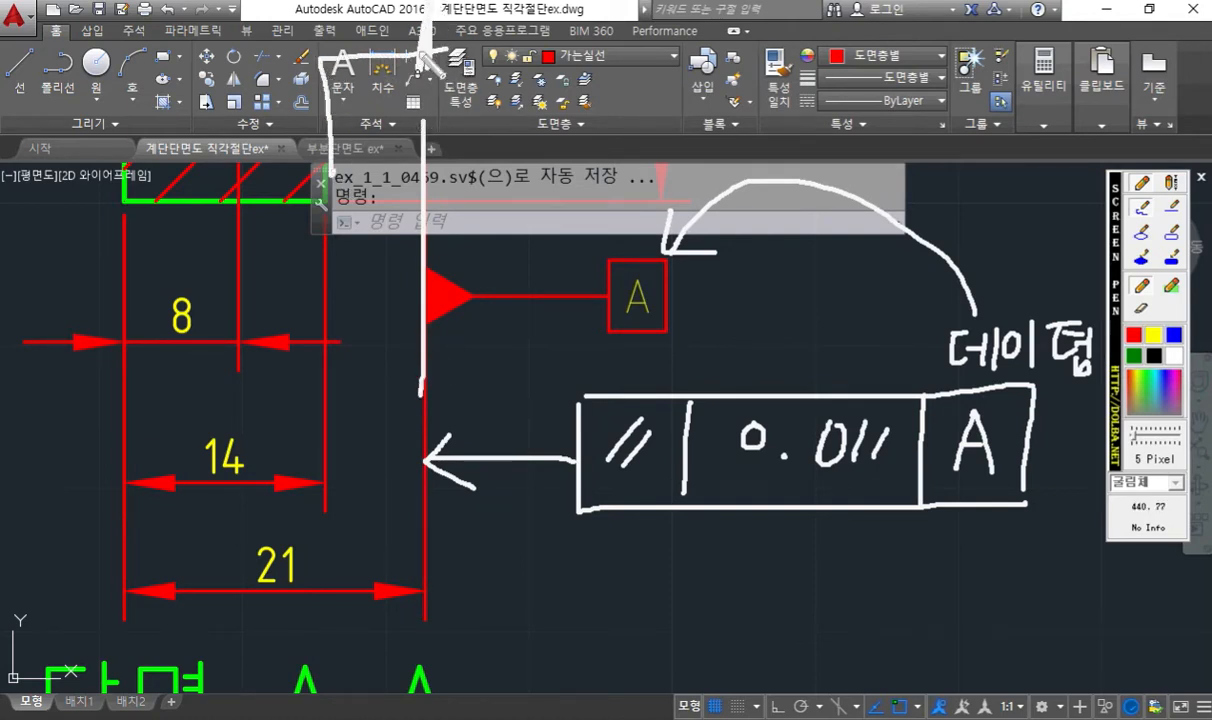
pyautogui.click(1174, 337)
pyautogui.moveTo(425, 22)
pyautogui.mouseDown()
pyautogui.moveTo(426, 3)
pyautogui.moveTo(420, 75)
pyautogui.moveTo(443, 78)
pyautogui.mouseUp()
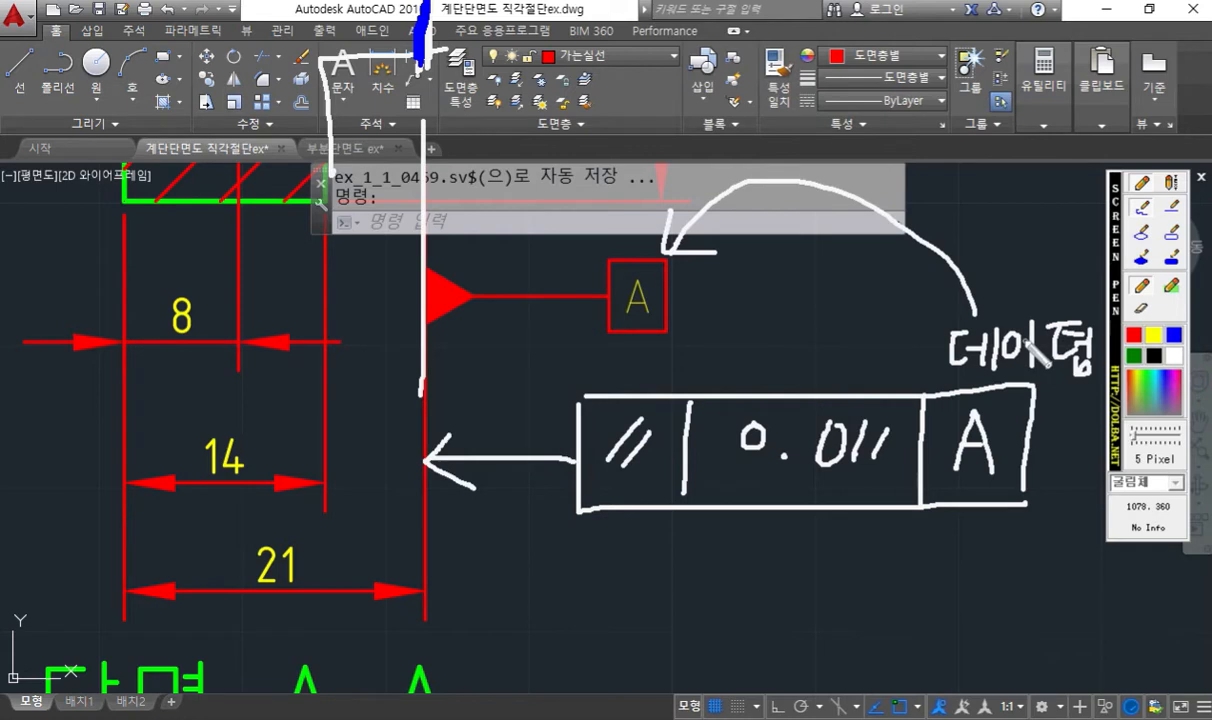
# - Add the handwritten note "(기준)" above the "데이텀" label
pyautogui.moveTo(990, 268)
pyautogui.mouseDown()
pyautogui.moveTo(982, 300)
pyautogui.moveTo(1009, 287)
pyautogui.moveTo(1029, 305)
pyautogui.mouseUp()
pyautogui.moveTo(1041, 261)
pyautogui.mouseDown()
pyautogui.moveTo(1061, 283)
pyautogui.moveTo(1053, 301)
pyautogui.mouseUp()
pyautogui.moveTo(1042, 294); pyautogui.dragTo(1060, 305)
pyautogui.moveTo(1079, 258); pyautogui.dragTo(1071, 310)
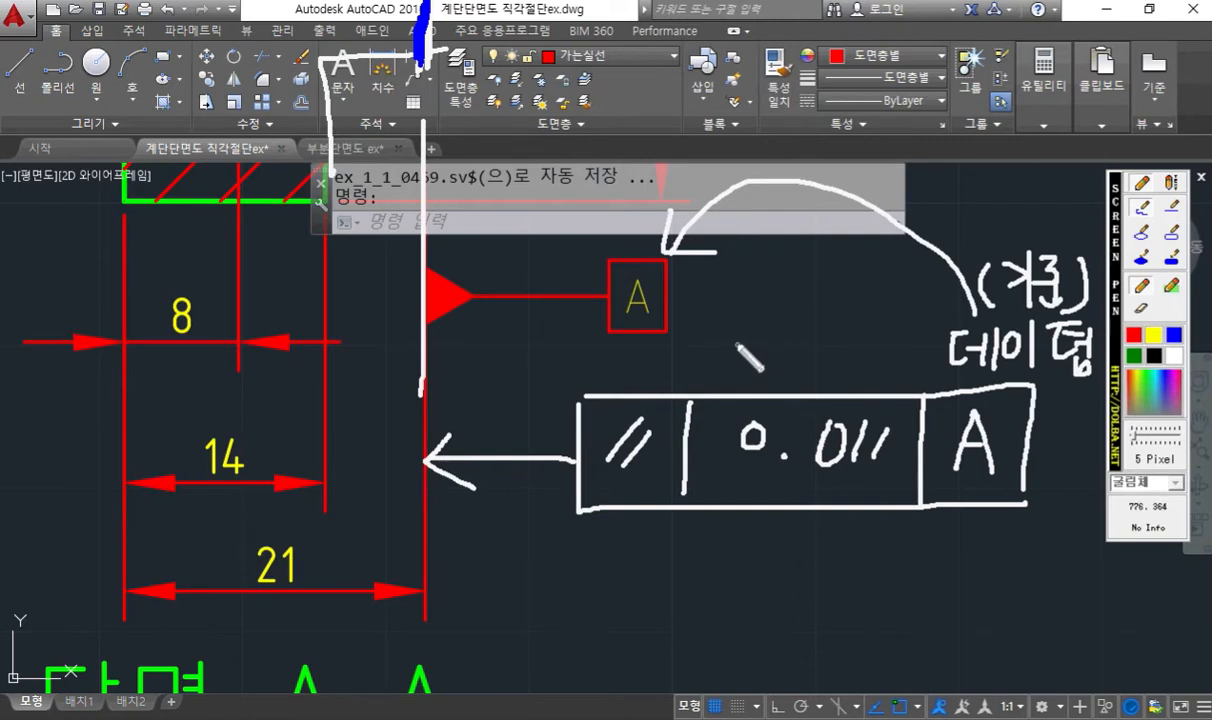
# - Label the frame's 0.011 cell "공차값" and its parallelism symbol cell "공차종류" with handwritten notes above them
pyautogui.moveTo(740, 344)
pyautogui.mouseDown()
pyautogui.moveTo(757, 360)
pyautogui.moveTo(749, 368)
pyautogui.mouseUp()
pyautogui.moveTo(738, 371)
pyautogui.mouseDown()
pyautogui.moveTo(766, 370)
pyautogui.moveTo(748, 388)
pyautogui.moveTo(802, 352)
pyautogui.mouseUp()
pyautogui.moveTo(786, 356)
pyautogui.mouseDown()
pyautogui.moveTo(772, 380)
pyautogui.moveTo(823, 380)
pyautogui.moveTo(834, 355)
pyautogui.moveTo(869, 374)
pyautogui.mouseUp()
pyautogui.moveTo(869, 356)
pyautogui.mouseDown()
pyautogui.moveTo(849, 385)
pyautogui.moveTo(865, 384)
pyautogui.mouseUp()
pyautogui.moveTo(850, 374); pyautogui.dragTo(864, 373)
pyautogui.moveTo(850, 384); pyautogui.dragTo(881, 380)
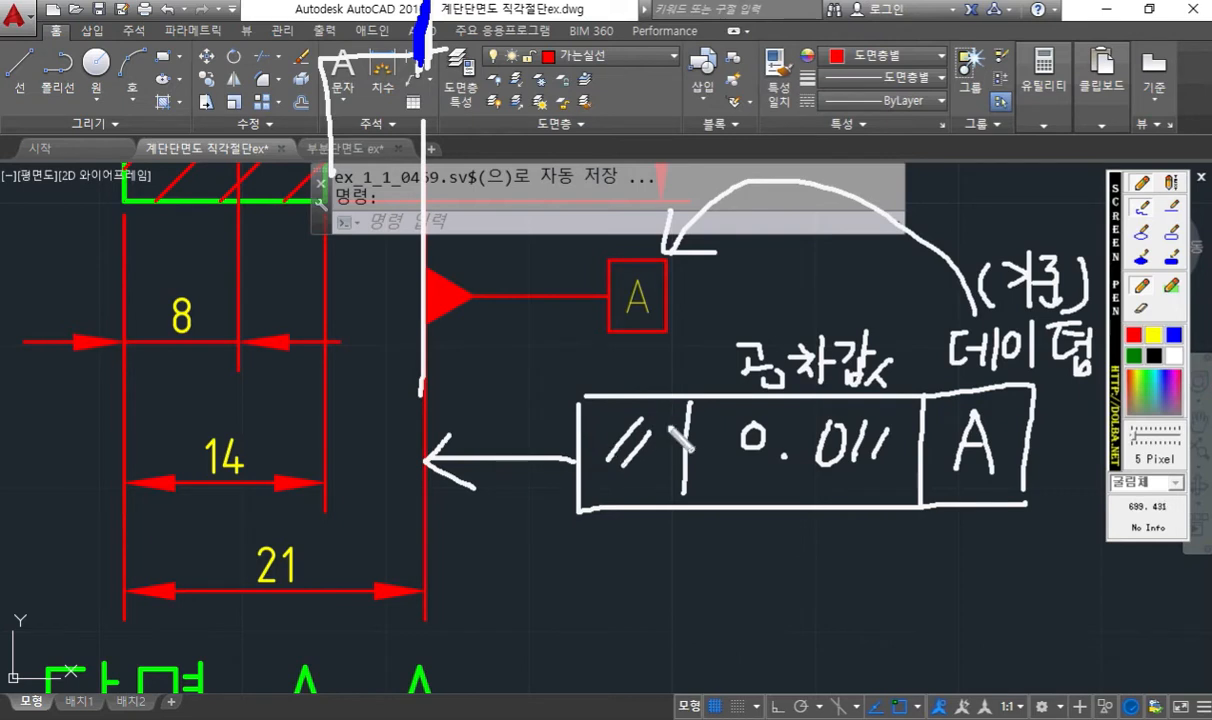
pyautogui.moveTo(533, 348)
pyautogui.mouseDown()
pyautogui.moveTo(551, 348)
pyautogui.moveTo(548, 385)
pyautogui.moveTo(573, 362)
pyautogui.moveTo(585, 372)
pyautogui.moveTo(598, 345)
pyautogui.moveTo(604, 372)
pyautogui.moveTo(622, 350)
pyautogui.moveTo(612, 372)
pyautogui.moveTo(662, 366)
pyautogui.moveTo(656, 352)
pyautogui.moveTo(686, 388)
pyautogui.moveTo(668, 388)
pyautogui.mouseUp()
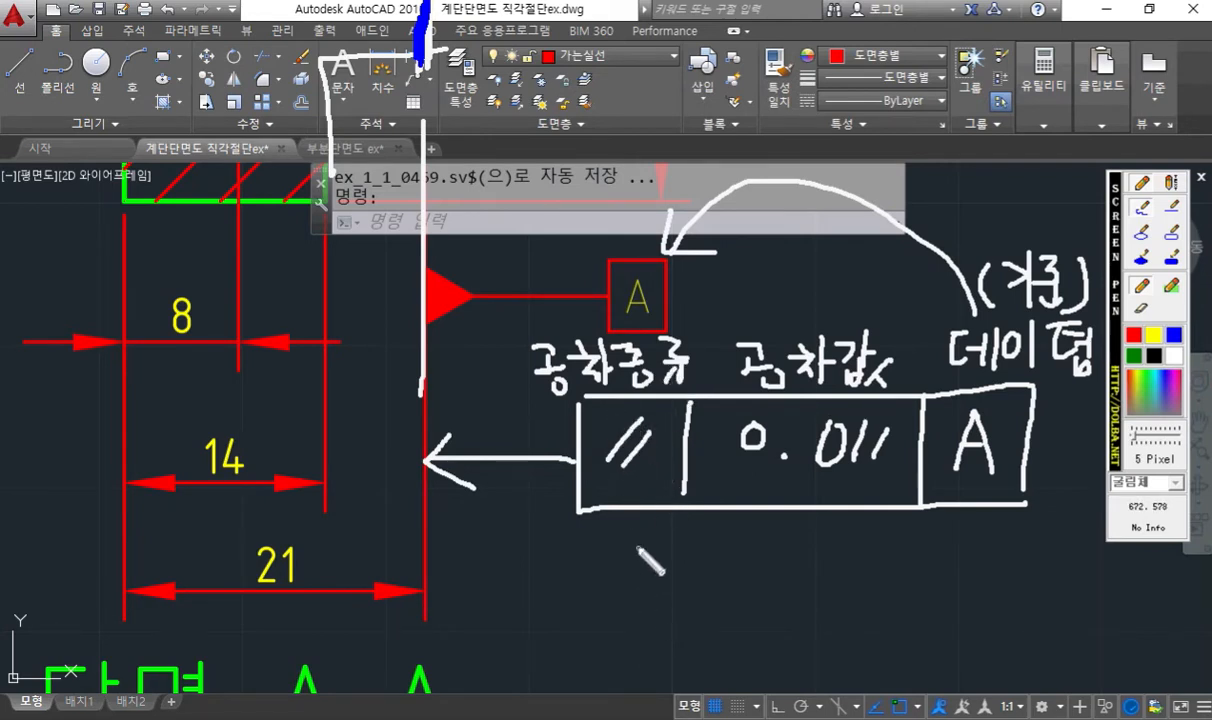
# - Draw an arrow up to the parallelism symbol and write "평행도 공차" beneath the tolerance frame
pyautogui.moveTo(636, 472); pyautogui.dragTo(635, 538)
pyautogui.moveTo(636, 472)
pyautogui.mouseDown()
pyautogui.moveTo(617, 493)
pyautogui.moveTo(650, 484)
pyautogui.mouseUp()
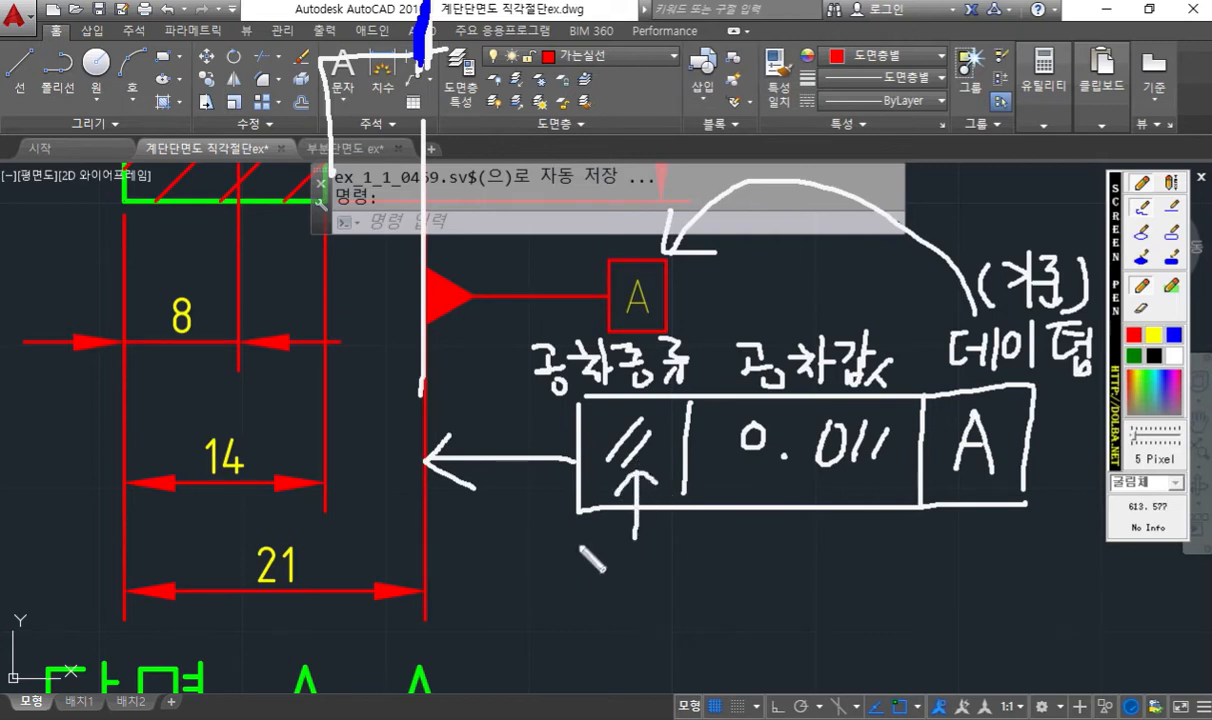
pyautogui.moveTo(558, 537)
pyautogui.mouseDown()
pyautogui.moveTo(585, 536)
pyautogui.moveTo(567, 567)
pyautogui.moveTo(588, 568)
pyautogui.moveTo(601, 542)
pyautogui.moveTo(604, 572)
pyautogui.mouseUp()
pyautogui.moveTo(595, 567); pyautogui.dragTo(640, 543)
pyautogui.moveTo(621, 555)
pyautogui.mouseDown()
pyautogui.moveTo(641, 553)
pyautogui.moveTo(650, 570)
pyautogui.moveTo(662, 554)
pyautogui.mouseUp()
pyautogui.moveTo(664, 541)
pyautogui.mouseDown()
pyautogui.moveTo(661, 577)
pyautogui.moveTo(714, 549)
pyautogui.moveTo(703, 574)
pyautogui.mouseUp()
pyautogui.moveTo(687, 578)
pyautogui.mouseDown()
pyautogui.moveTo(718, 577)
pyautogui.moveTo(748, 553)
pyautogui.moveTo(752, 572)
pyautogui.moveTo(773, 565)
pyautogui.mouseUp()
pyautogui.moveTo(762, 572); pyautogui.dragTo(762, 573)
pyautogui.moveTo(785, 541)
pyautogui.mouseDown()
pyautogui.moveTo(799, 550)
pyautogui.moveTo(778, 569)
pyautogui.mouseUp()
pyautogui.moveTo(789, 560)
pyautogui.mouseDown()
pyautogui.moveTo(823, 578)
pyautogui.moveTo(831, 552)
pyautogui.moveTo(840, 580)
pyautogui.mouseUp()
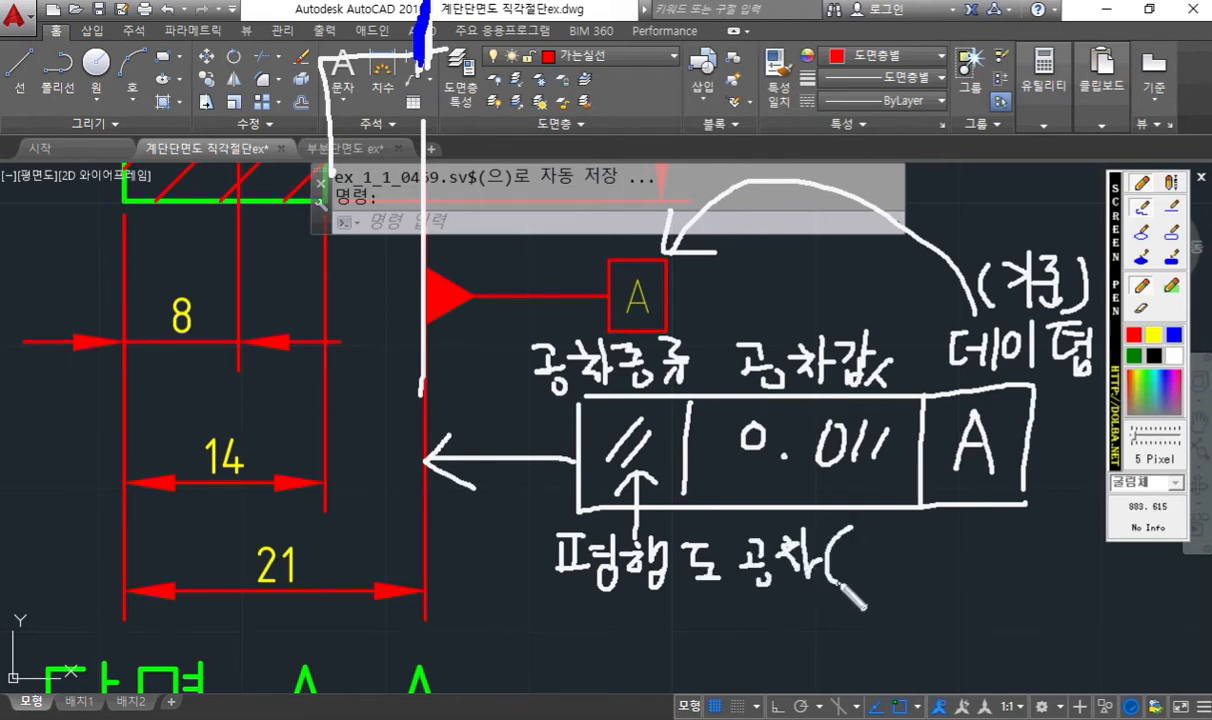
# - Add "자세 공차" in parentheses after the handwritten "평행도 공차" note
pyautogui.moveTo(854, 527); pyautogui.dragTo(853, 574)
pyautogui.moveTo(861, 552); pyautogui.dragTo(873, 570)
pyautogui.moveTo(886, 521)
pyautogui.mouseDown()
pyautogui.moveTo(885, 580)
pyautogui.moveTo(903, 548)
pyautogui.moveTo(898, 566)
pyautogui.moveTo(927, 547)
pyautogui.mouseUp()
pyautogui.moveTo(928, 524)
pyautogui.mouseDown()
pyautogui.moveTo(929, 576)
pyautogui.moveTo(941, 580)
pyautogui.mouseUp()
pyautogui.moveTo(966, 530)
pyautogui.mouseDown()
pyautogui.moveTo(1003, 550)
pyautogui.moveTo(983, 558)
pyautogui.moveTo(1024, 533)
pyautogui.mouseUp()
pyautogui.moveTo(1010, 541)
pyautogui.mouseDown()
pyautogui.moveTo(1033, 539)
pyautogui.moveTo(1009, 566)
pyautogui.moveTo(1043, 567)
pyautogui.moveTo(1056, 545)
pyautogui.moveTo(1068, 574)
pyautogui.mouseUp()
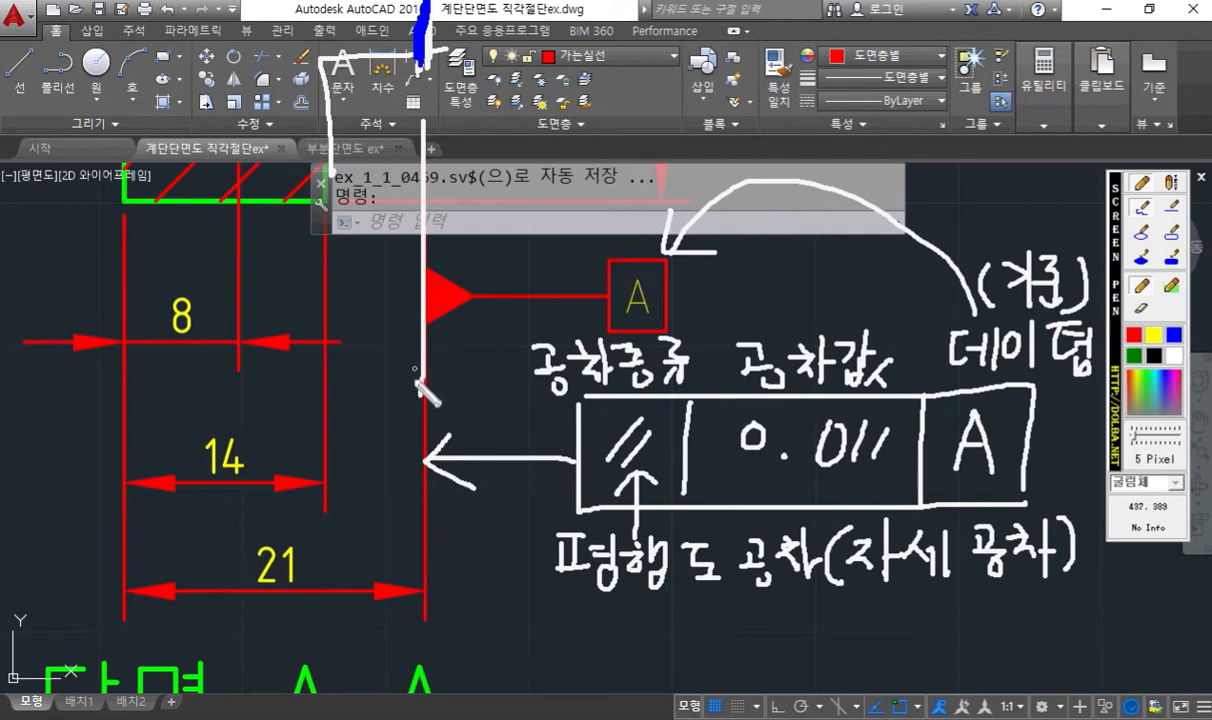
# - Extend the sketched leader arrow from the frame to the 14 dimension's extension line, tracing both extension lines in white
pyautogui.moveTo(418, 384); pyautogui.dragTo(418, 495)
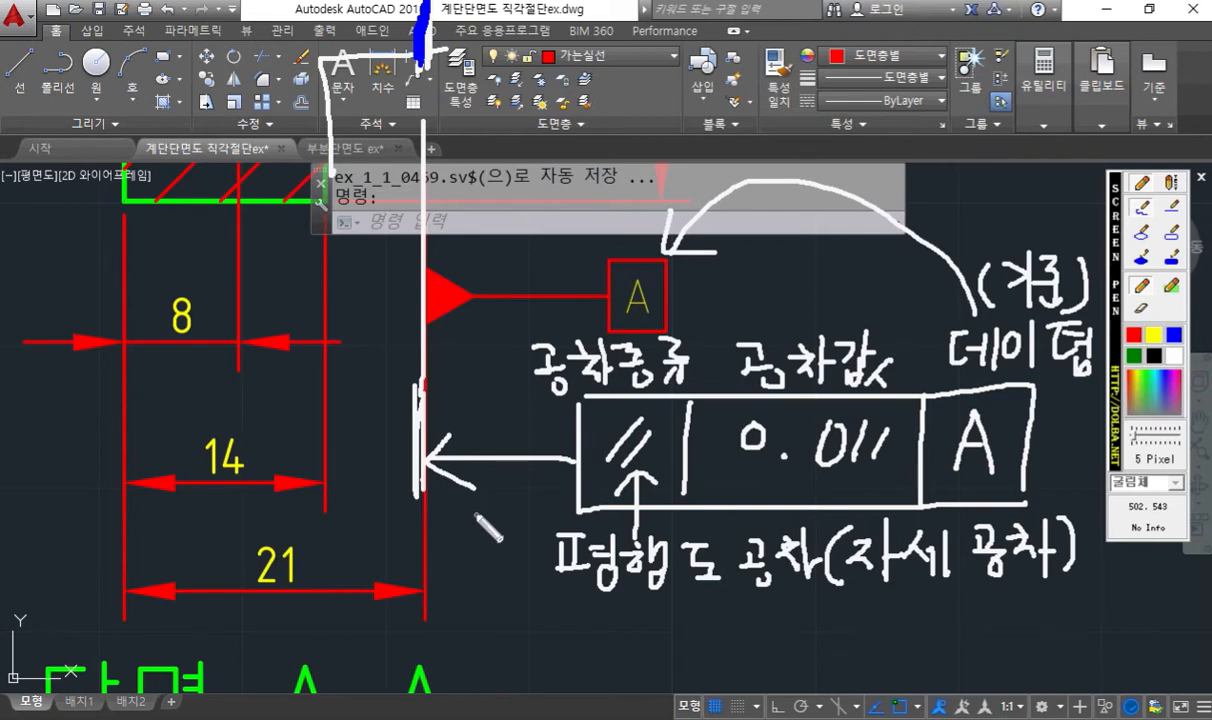
pyautogui.moveTo(424, 467); pyautogui.dragTo(330, 459)
pyautogui.moveTo(363, 419)
pyautogui.mouseDown()
pyautogui.moveTo(338, 450)
pyautogui.moveTo(351, 485)
pyautogui.mouseUp()
pyautogui.moveTo(331, 320); pyautogui.dragTo(322, 505)
pyautogui.moveTo(323, 370)
pyautogui.mouseDown()
pyautogui.moveTo(324, 467)
pyautogui.moveTo(327, 445)
pyautogui.moveTo(310, 455)
pyautogui.moveTo(322, 470)
pyautogui.mouseUp()
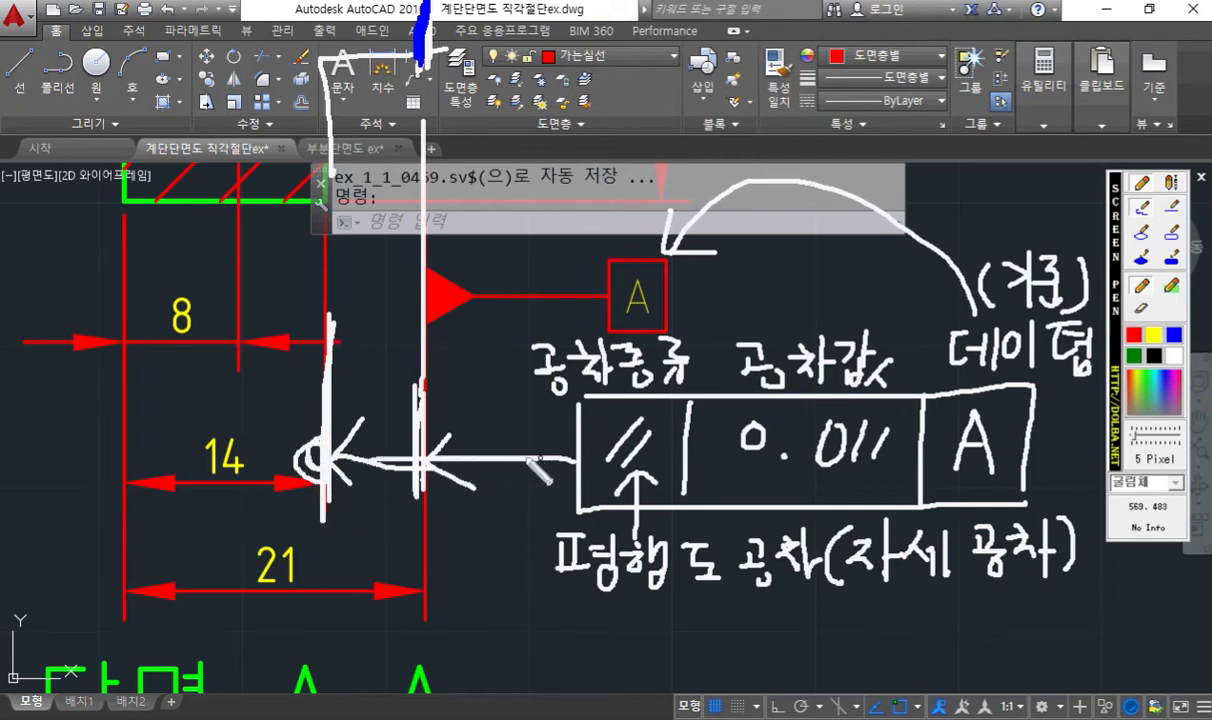
pyautogui.moveTo(575, 460); pyautogui.dragTo(330, 461)
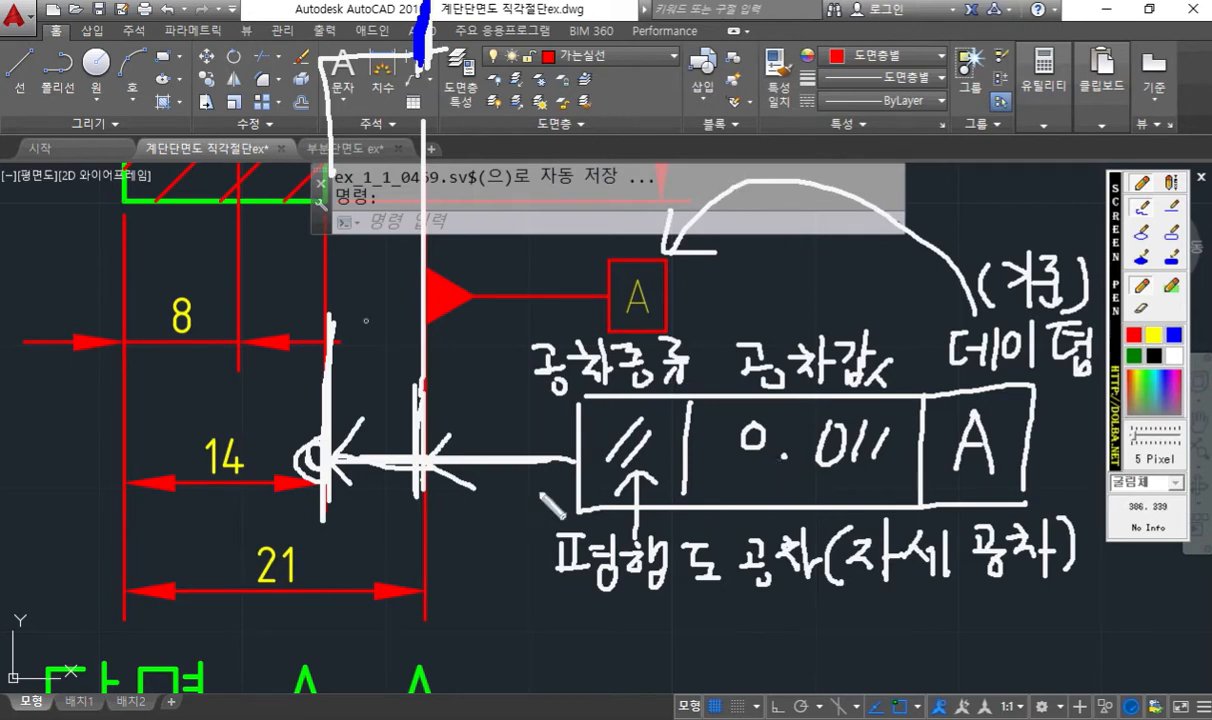
# - Handwrite "데이텀 A기준 평행한" across the area above the datum A symbol
pyautogui.moveTo(590, 90)
pyautogui.mouseDown()
pyautogui.moveTo(588, 112)
pyautogui.moveTo(608, 95)
pyautogui.moveTo(617, 130)
pyautogui.moveTo(628, 100)
pyautogui.moveTo(652, 140)
pyautogui.moveTo(666, 112)
pyautogui.moveTo(698, 128)
pyautogui.moveTo(680, 165)
pyautogui.moveTo(740, 134)
pyautogui.moveTo(725, 120)
pyautogui.moveTo(765, 100)
pyautogui.moveTo(808, 128)
pyautogui.moveTo(780, 100)
pyautogui.moveTo(770, 125)
pyautogui.moveTo(877, 132)
pyautogui.mouseUp()
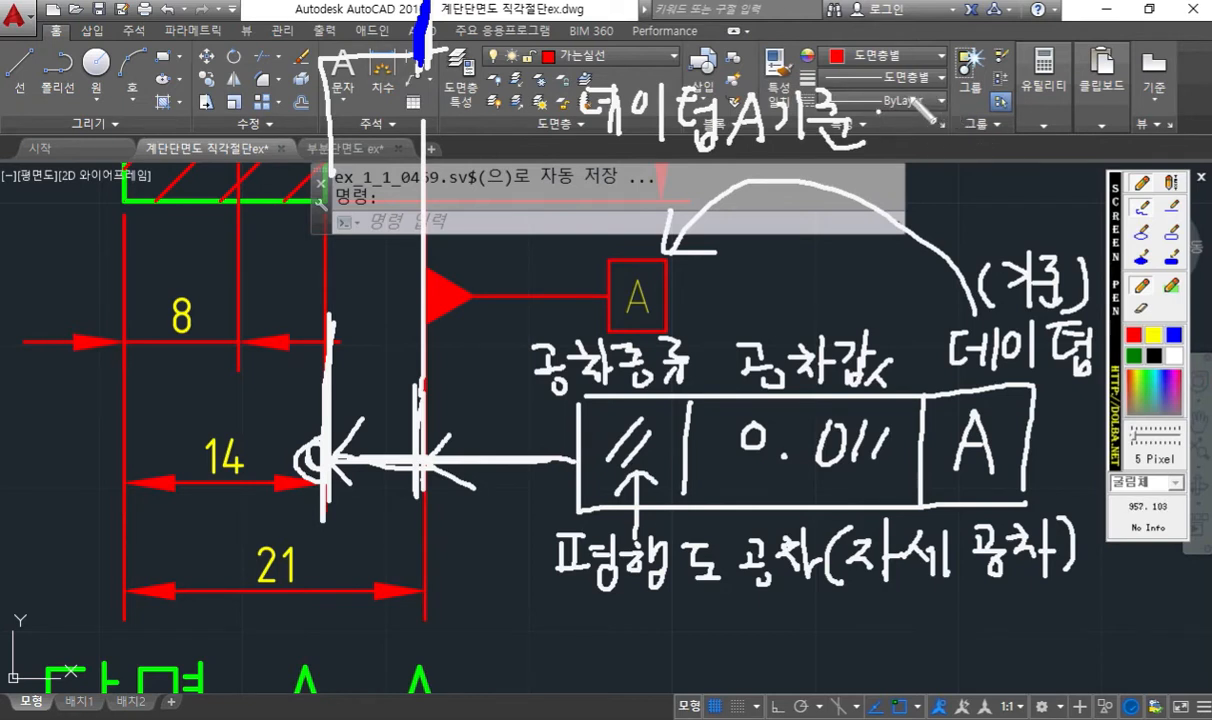
pyautogui.moveTo(915, 96)
pyautogui.mouseDown()
pyautogui.moveTo(941, 94)
pyautogui.moveTo(934, 119)
pyautogui.mouseUp()
pyautogui.moveTo(917, 123); pyautogui.dragTo(958, 98)
pyautogui.moveTo(946, 109); pyautogui.dragTo(964, 125)
pyautogui.moveTo(957, 121)
pyautogui.mouseDown()
pyautogui.moveTo(955, 141)
pyautogui.moveTo(959, 121)
pyautogui.moveTo(993, 96)
pyautogui.mouseUp()
pyautogui.moveTo(975, 105)
pyautogui.mouseDown()
pyautogui.moveTo(998, 104)
pyautogui.moveTo(985, 113)
pyautogui.moveTo(1005, 128)
pyautogui.mouseUp()
pyautogui.moveTo(1006, 112); pyautogui.dragTo(1016, 111)
pyautogui.moveTo(1020, 90); pyautogui.dragTo(1011, 137)
pyautogui.moveTo(1053, 100); pyautogui.dragTo(1060, 104)
pyautogui.moveTo(1045, 110); pyautogui.dragTo(1086, 125)
pyautogui.moveTo(1086, 112); pyautogui.dragTo(1110, 133)
# - Continue the handwritten definition with "두 평면" and an underlined 0.011 below it
pyautogui.moveTo(929, 155)
pyautogui.mouseDown()
pyautogui.moveTo(957, 153)
pyautogui.moveTo(969, 179)
pyautogui.mouseUp()
pyautogui.moveTo(957, 182)
pyautogui.mouseDown()
pyautogui.moveTo(959, 198)
pyautogui.moveTo(1009, 164)
pyautogui.mouseUp()
pyautogui.moveTo(996, 168); pyautogui.dragTo(1004, 182)
pyautogui.moveTo(990, 187); pyautogui.dragTo(1029, 168)
pyautogui.moveTo(1016, 178); pyautogui.dragTo(1032, 187)
pyautogui.moveTo(1026, 188); pyautogui.dragTo(1029, 188)
pyautogui.moveTo(1047, 161)
pyautogui.mouseDown()
pyautogui.moveTo(1049, 178)
pyautogui.moveTo(1079, 161)
pyautogui.mouseUp()
pyautogui.moveTo(1068, 170)
pyautogui.mouseDown()
pyautogui.moveTo(1080, 169)
pyautogui.moveTo(1084, 190)
pyautogui.mouseUp()
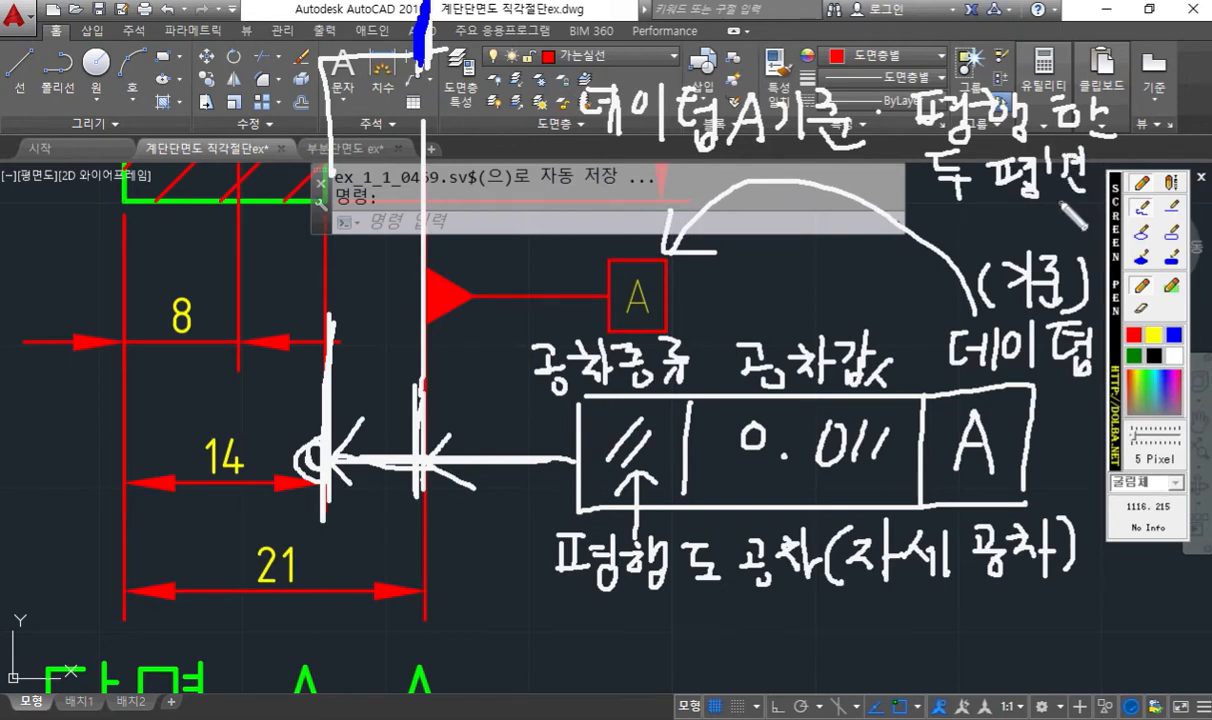
pyautogui.moveTo(942, 214); pyautogui.dragTo(957, 236)
pyautogui.moveTo(1012, 197)
pyautogui.mouseDown()
pyautogui.moveTo(1028, 218)
pyautogui.moveTo(1052, 213)
pyautogui.mouseUp()
pyautogui.moveTo(950, 243); pyautogui.dragTo(1089, 243)
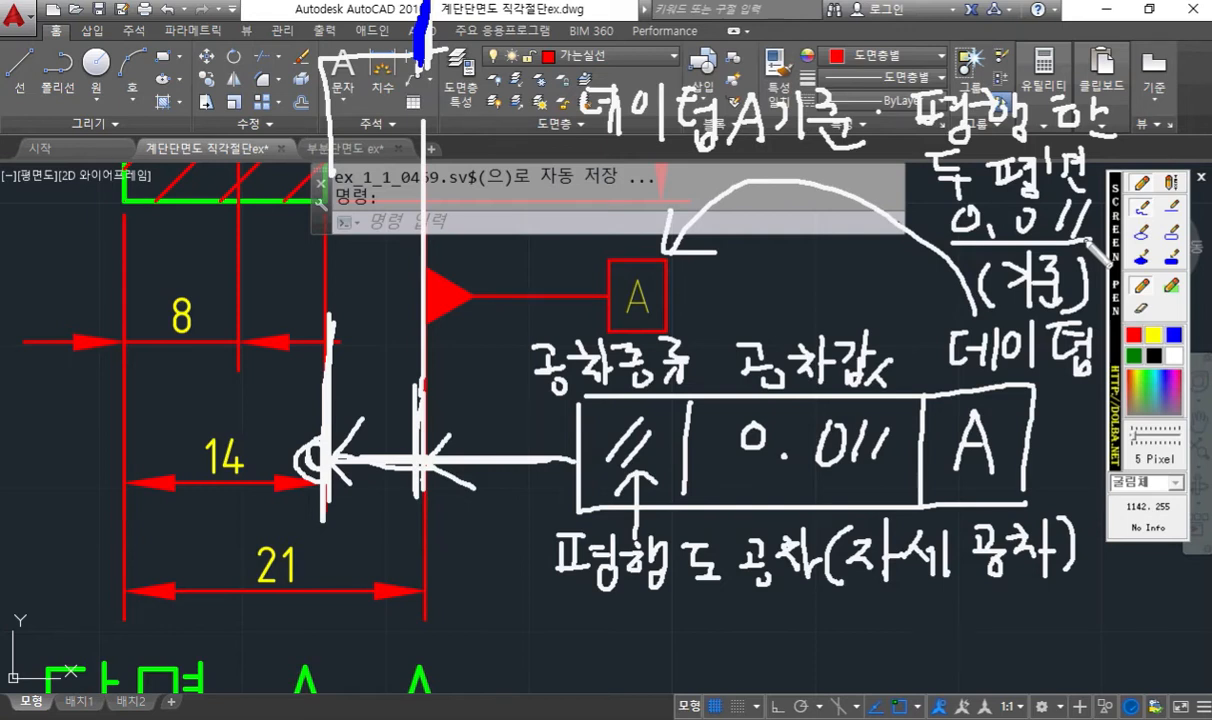
# - Circle the parallelism symbol, the 0.011 value and the letter A inside the sketched frame in yellow
pyautogui.click(1152, 334)
pyautogui.moveTo(652, 450)
pyautogui.mouseDown()
pyautogui.moveTo(628, 466)
pyautogui.moveTo(660, 421)
pyautogui.moveTo(659, 467)
pyautogui.mouseUp()
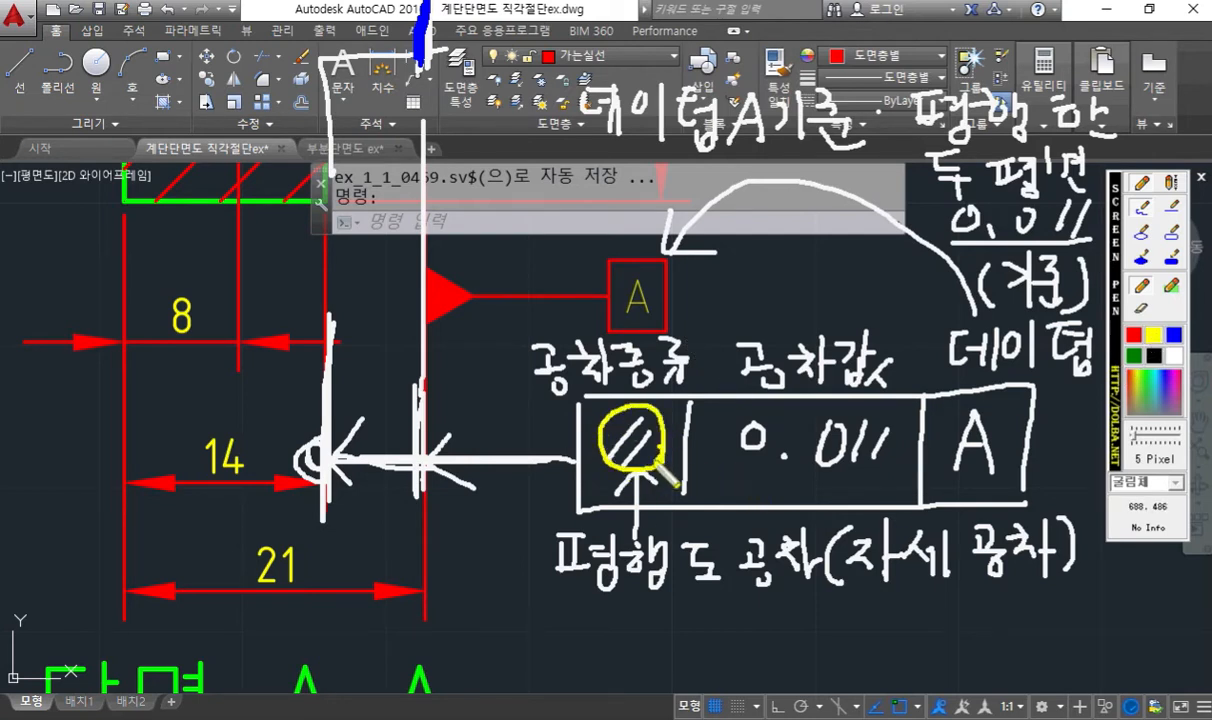
pyautogui.moveTo(870, 445)
pyautogui.mouseDown()
pyautogui.moveTo(828, 484)
pyautogui.moveTo(716, 430)
pyautogui.moveTo(881, 409)
pyautogui.moveTo(848, 476)
pyautogui.mouseUp()
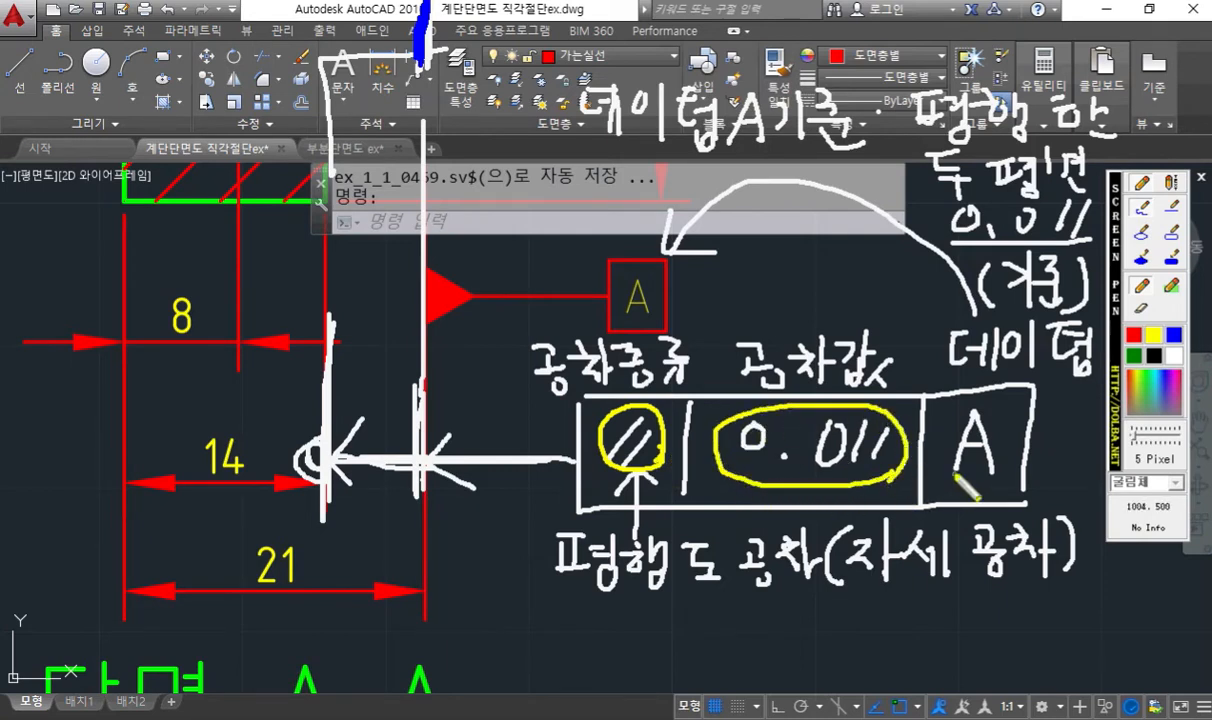
pyautogui.moveTo(975, 475)
pyautogui.mouseDown()
pyautogui.moveTo(932, 450)
pyautogui.moveTo(1000, 412)
pyautogui.moveTo(1018, 465)
pyautogui.moveTo(990, 478)
pyautogui.mouseUp()
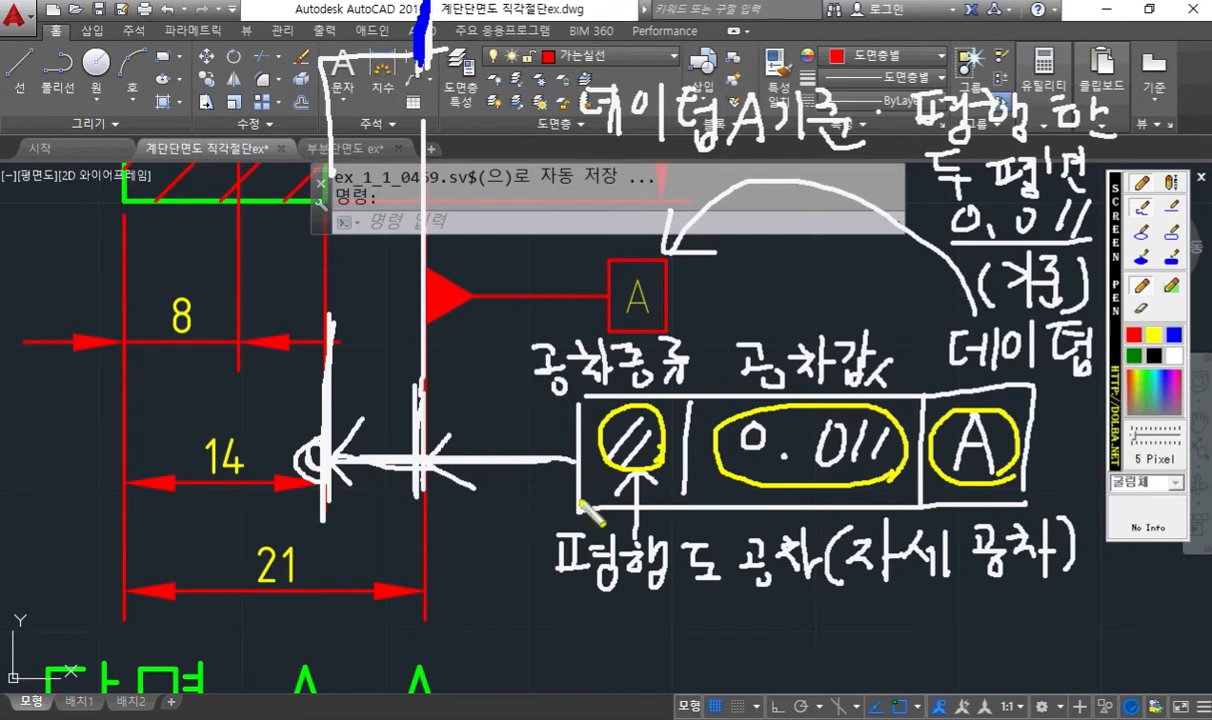
# - Draw a yellow arrow to the tolerance frame and label it "기하공차기입틀" in handwriting
pyautogui.moveTo(530, 506)
pyautogui.mouseDown()
pyautogui.moveTo(568, 488)
pyautogui.moveTo(562, 509)
pyautogui.mouseUp()
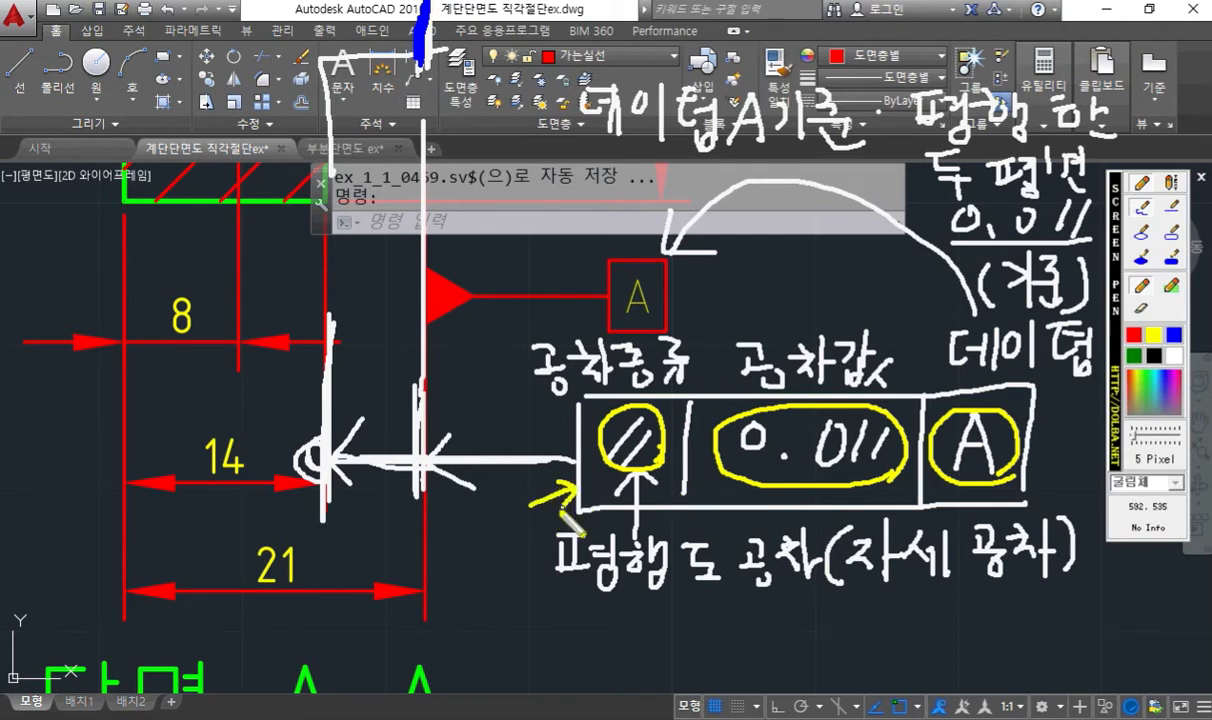
pyautogui.moveTo(339, 525); pyautogui.dragTo(352, 543)
pyautogui.moveTo(377, 553)
pyautogui.mouseDown()
pyautogui.moveTo(392, 502)
pyautogui.moveTo(398, 540)
pyautogui.moveTo(412, 500)
pyautogui.moveTo(422, 541)
pyautogui.moveTo(437, 541)
pyautogui.mouseUp()
pyautogui.moveTo(426, 543); pyautogui.dragTo(451, 541)
pyautogui.moveTo(440, 549); pyautogui.dragTo(463, 521)
pyautogui.moveTo(453, 531)
pyautogui.mouseDown()
pyautogui.moveTo(465, 528)
pyautogui.moveTo(454, 549)
pyautogui.mouseUp()
pyautogui.moveTo(461, 541)
pyautogui.mouseDown()
pyautogui.moveTo(479, 564)
pyautogui.moveTo(490, 550)
pyautogui.mouseUp()
pyautogui.moveTo(502, 514)
pyautogui.mouseDown()
pyautogui.moveTo(503, 554)
pyautogui.moveTo(514, 522)
pyautogui.moveTo(531, 538)
pyautogui.moveTo(518, 563)
pyautogui.moveTo(534, 566)
pyautogui.mouseUp()
pyautogui.moveTo(519, 554); pyautogui.dragTo(533, 553)
pyautogui.moveTo(519, 564); pyautogui.dragTo(560, 526)
pyautogui.moveTo(545, 538)
pyautogui.mouseDown()
pyautogui.moveTo(567, 544)
pyautogui.moveTo(571, 580)
pyautogui.mouseUp()
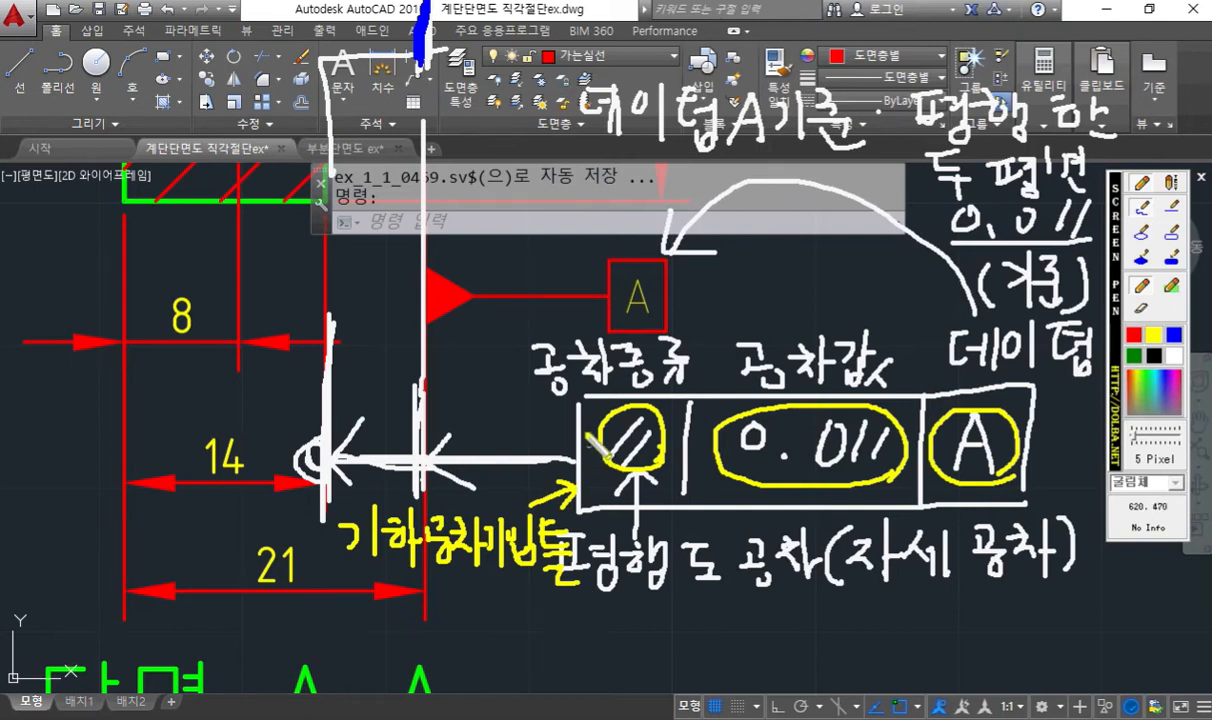
# - Outline the whole sketched tolerance frame in yellow, and clear all pen annotations from the drawing
pyautogui.moveTo(575, 392)
pyautogui.mouseDown()
pyautogui.moveTo(574, 470)
pyautogui.moveTo(670, 503)
pyautogui.moveTo(985, 502)
pyautogui.moveTo(1042, 398)
pyautogui.moveTo(579, 395)
pyautogui.mouseUp()
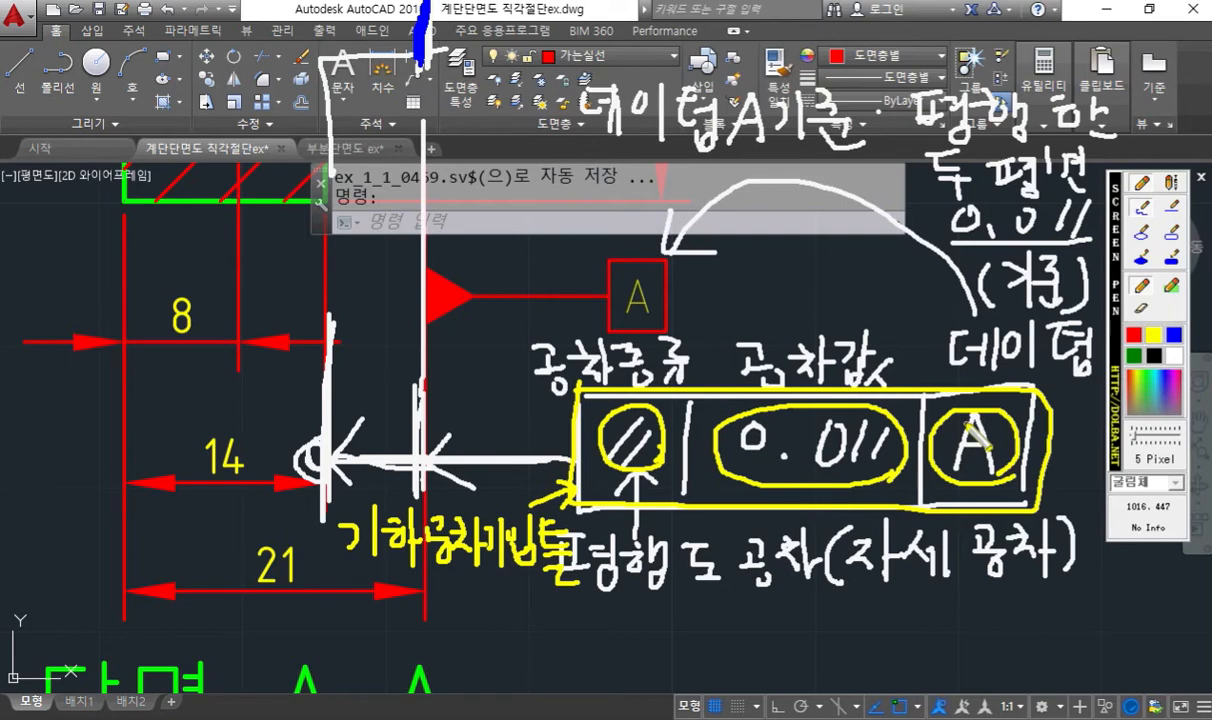
pyautogui.press('Escape')
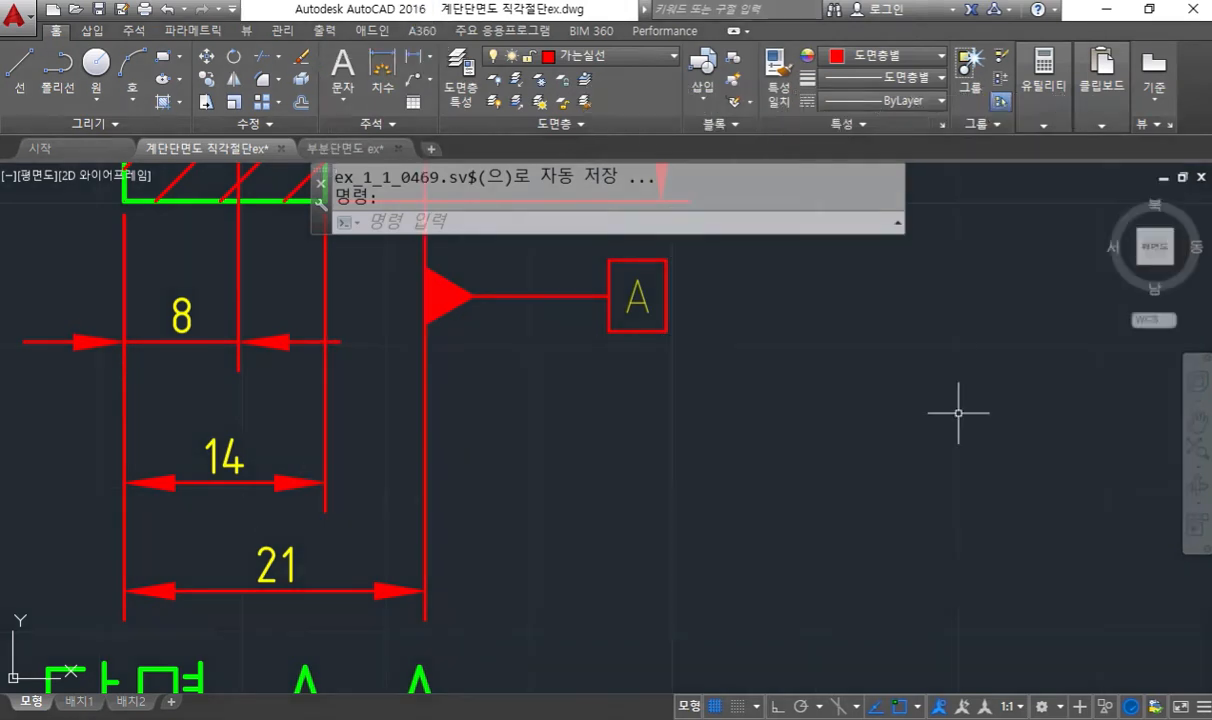
# - Reopen the screen pen in white and handwrite a QL note giving the annotation type as "공차" in the empty area
pyautogui.moveTo(825, 411)
pyautogui.mouseDown(button='middle')
pyautogui.moveTo(820, 481)
pyautogui.moveTo(711, 407)
pyautogui.moveTo(687, 427)
pyautogui.mouseUp(button='middle')
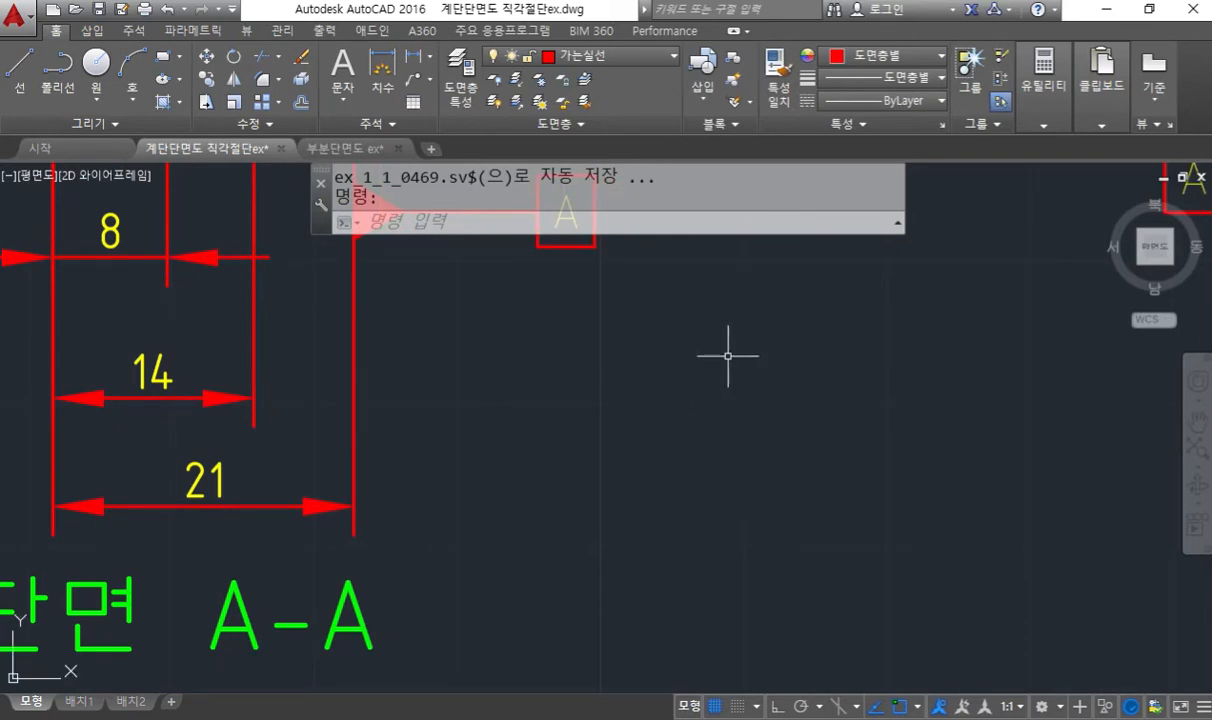
pyautogui.press('F12')
pyautogui.click(1174, 356)
pyautogui.moveTo(662, 237); pyautogui.dragTo(685, 279)
pyautogui.moveTo(711, 231)
pyautogui.mouseDown()
pyautogui.moveTo(722, 280)
pyautogui.moveTo(785, 252)
pyautogui.moveTo(850, 257)
pyautogui.moveTo(812, 285)
pyautogui.moveTo(868, 262)
pyautogui.moveTo(880, 285)
pyautogui.moveTo(922, 253)
pyautogui.mouseUp()
pyautogui.moveTo(924, 264); pyautogui.dragTo(925, 286)
pyautogui.moveTo(977, 241); pyautogui.dragTo(1000, 267)
pyautogui.moveTo(989, 275)
pyautogui.mouseDown()
pyautogui.moveTo(975, 242)
pyautogui.moveTo(1045, 266)
pyautogui.mouseUp()
# - Handwrite a second QL note line giving the leader arrowhead setting as "닫고채움"
pyautogui.moveTo(745, 330)
pyautogui.mouseDown()
pyautogui.moveTo(824, 336)
pyautogui.moveTo(846, 366)
pyautogui.moveTo(857, 341)
pyautogui.moveTo(885, 337)
pyautogui.mouseUp()
pyautogui.moveTo(893, 327)
pyautogui.mouseDown()
pyautogui.moveTo(904, 341)
pyautogui.moveTo(918, 327)
pyautogui.moveTo(921, 361)
pyautogui.mouseUp()
pyautogui.moveTo(898, 358); pyautogui.dragTo(929, 374)
pyautogui.moveTo(991, 317); pyautogui.dragTo(1002, 321)
pyautogui.moveTo(978, 328)
pyautogui.mouseDown()
pyautogui.moveTo(1010, 327)
pyautogui.moveTo(1002, 338)
pyautogui.mouseUp()
pyautogui.moveTo(1023, 318); pyautogui.dragTo(1023, 333)
pyautogui.moveTo(928, 389); pyautogui.dragTo(971, 406)
pyautogui.moveTo(973, 394)
pyautogui.mouseDown()
pyautogui.moveTo(995, 391)
pyautogui.moveTo(982, 434)
pyautogui.mouseUp()
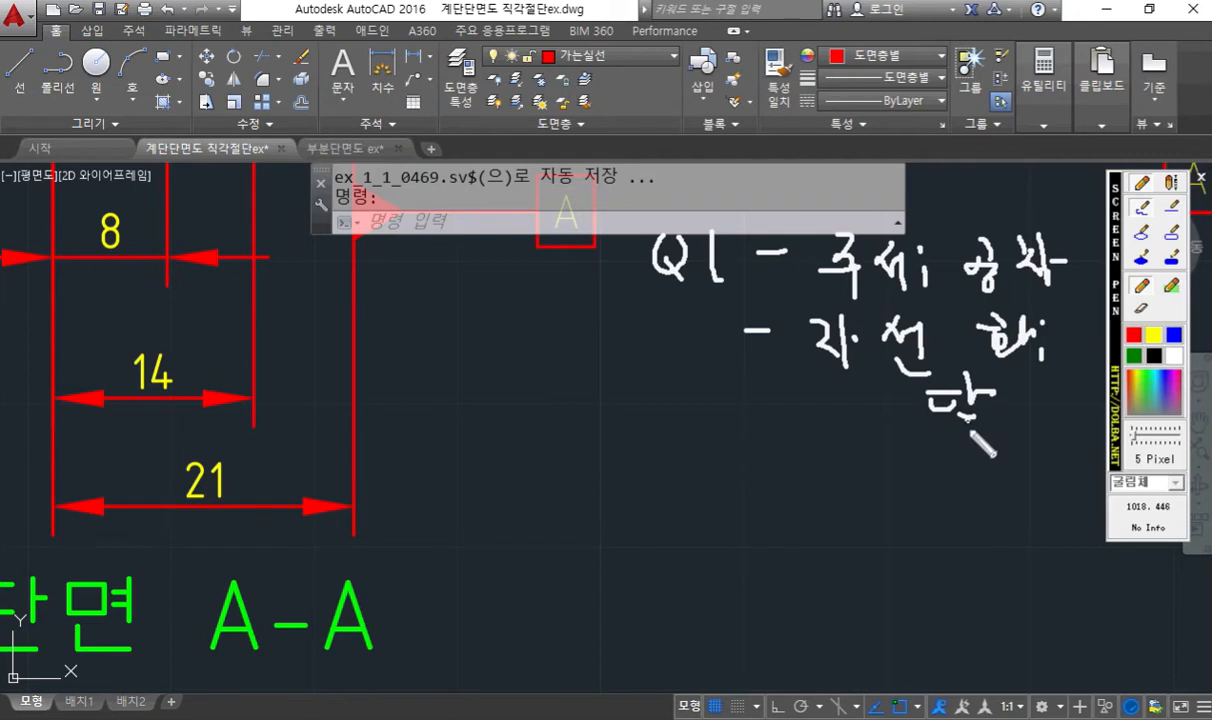
pyautogui.moveTo(998, 386)
pyautogui.mouseDown()
pyautogui.moveTo(1032, 414)
pyautogui.moveTo(1067, 402)
pyautogui.moveTo(1078, 415)
pyautogui.mouseUp()
pyautogui.moveTo(1097, 368); pyautogui.dragTo(1103, 400)
pyautogui.moveTo(1097, 402); pyautogui.dragTo(1096, 421)
pyautogui.moveTo(1091, 423); pyautogui.dragTo(1099, 447)
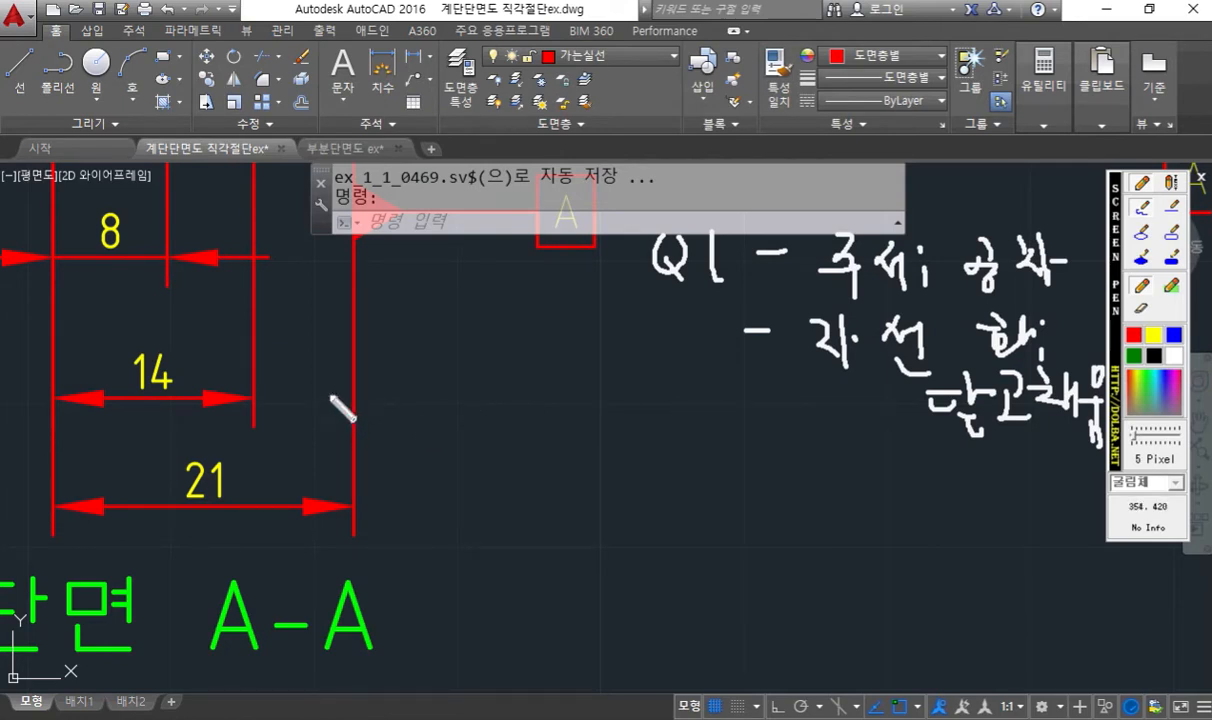
# - Sketch a leader from the 14 dimension's extension line to a tolerance frame, numbering its two pick points 1 and 2
pyautogui.moveTo(240, 338)
pyautogui.mouseDown()
pyautogui.moveTo(263, 337)
pyautogui.moveTo(241, 365)
pyautogui.moveTo(472, 349)
pyautogui.mouseUp()
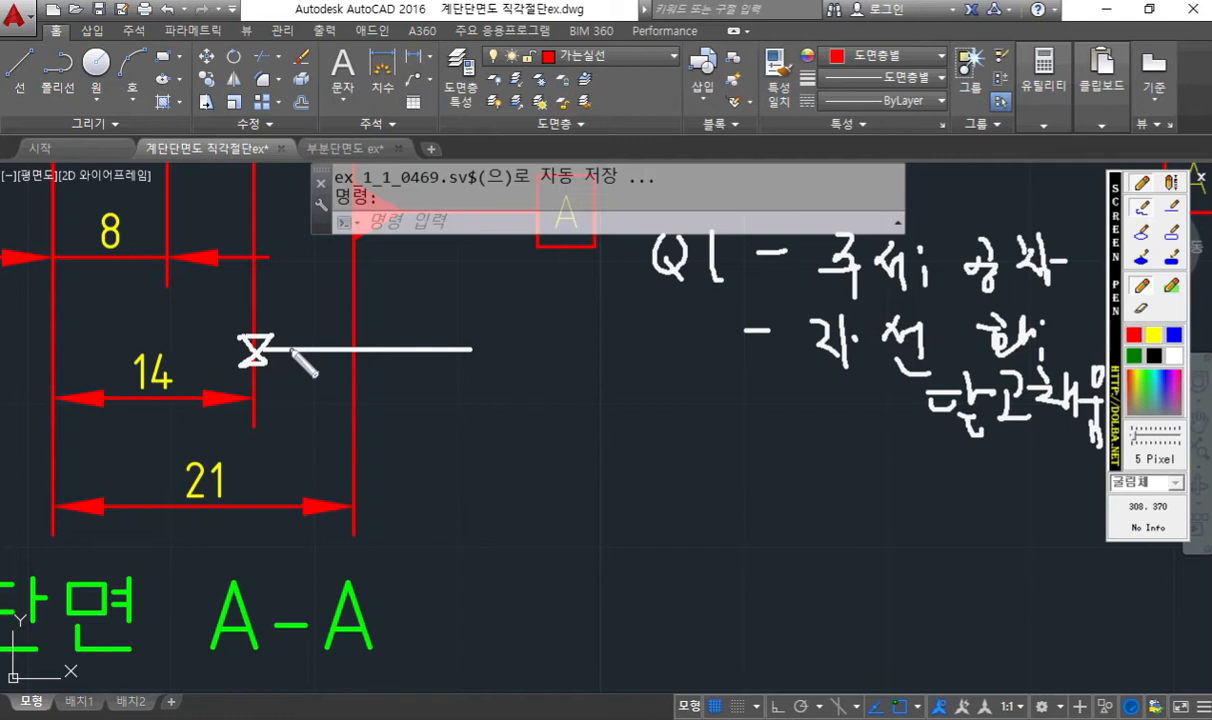
pyautogui.moveTo(273, 291)
pyautogui.mouseDown()
pyautogui.moveTo(268, 313)
pyautogui.moveTo(252, 296)
pyautogui.moveTo(270, 300)
pyautogui.mouseUp()
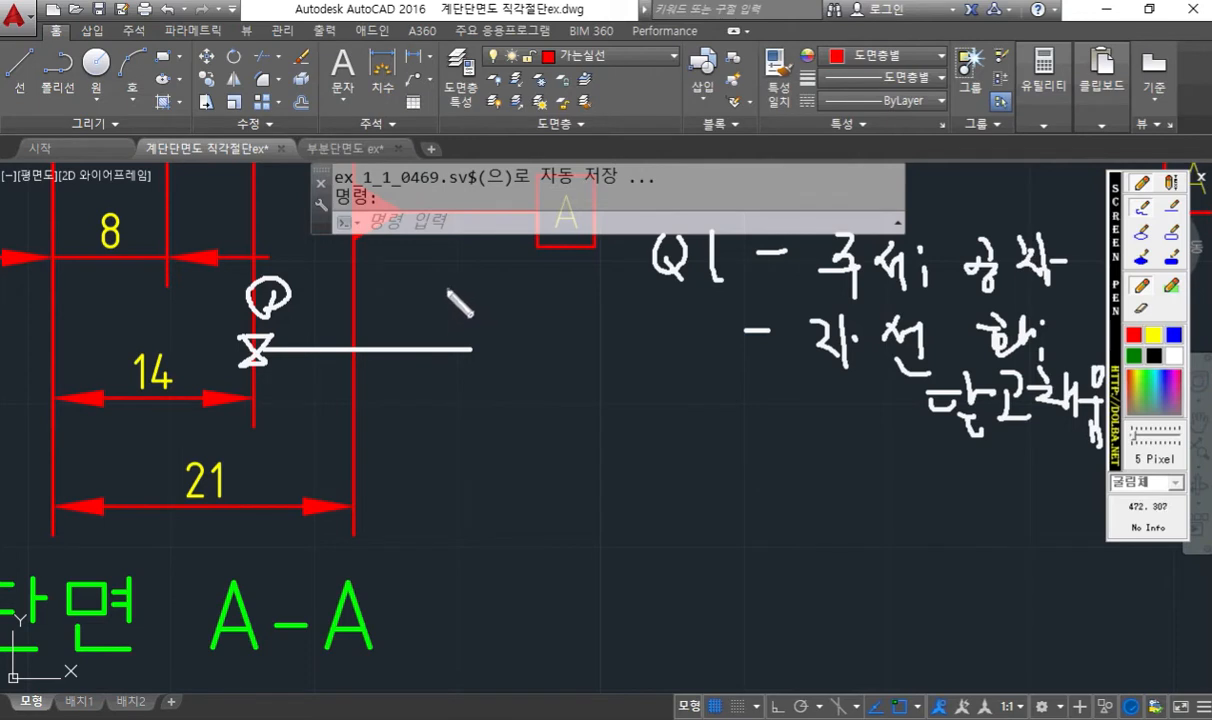
pyautogui.moveTo(455, 279)
pyautogui.mouseDown()
pyautogui.moveTo(476, 300)
pyautogui.moveTo(480, 360)
pyautogui.moveTo(520, 408)
pyautogui.moveTo(744, 400)
pyautogui.mouseUp()
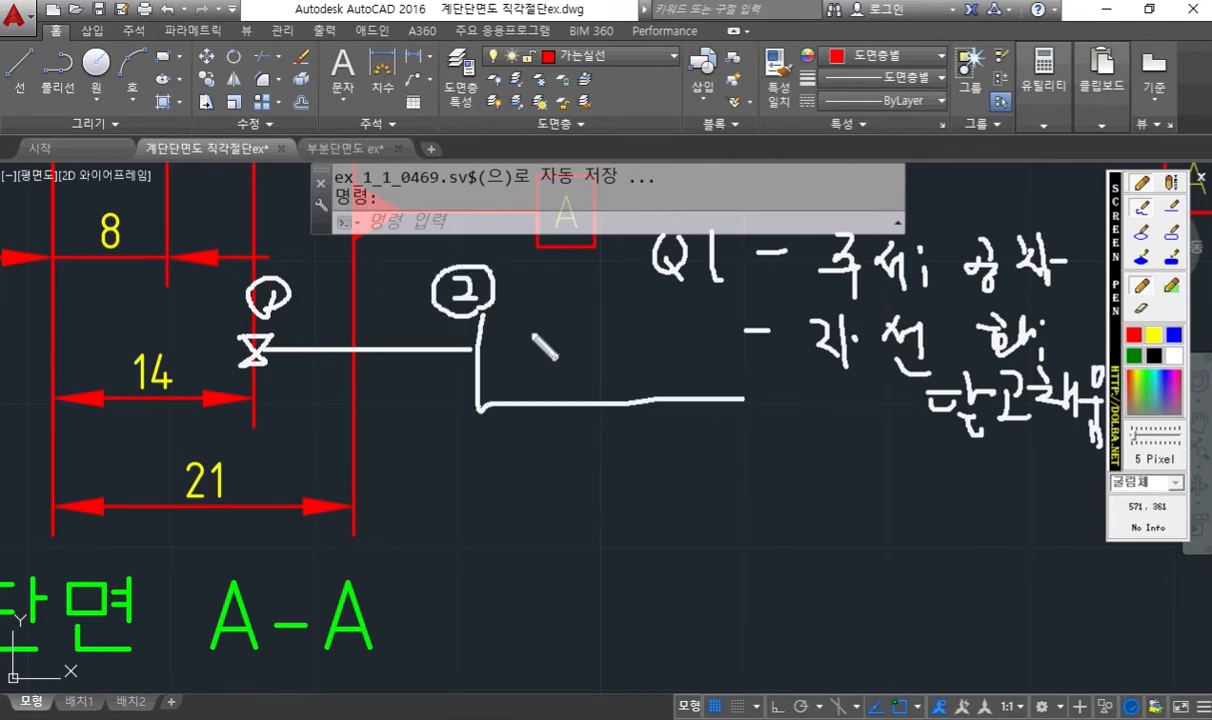
pyautogui.moveTo(500, 318); pyautogui.dragTo(725, 309)
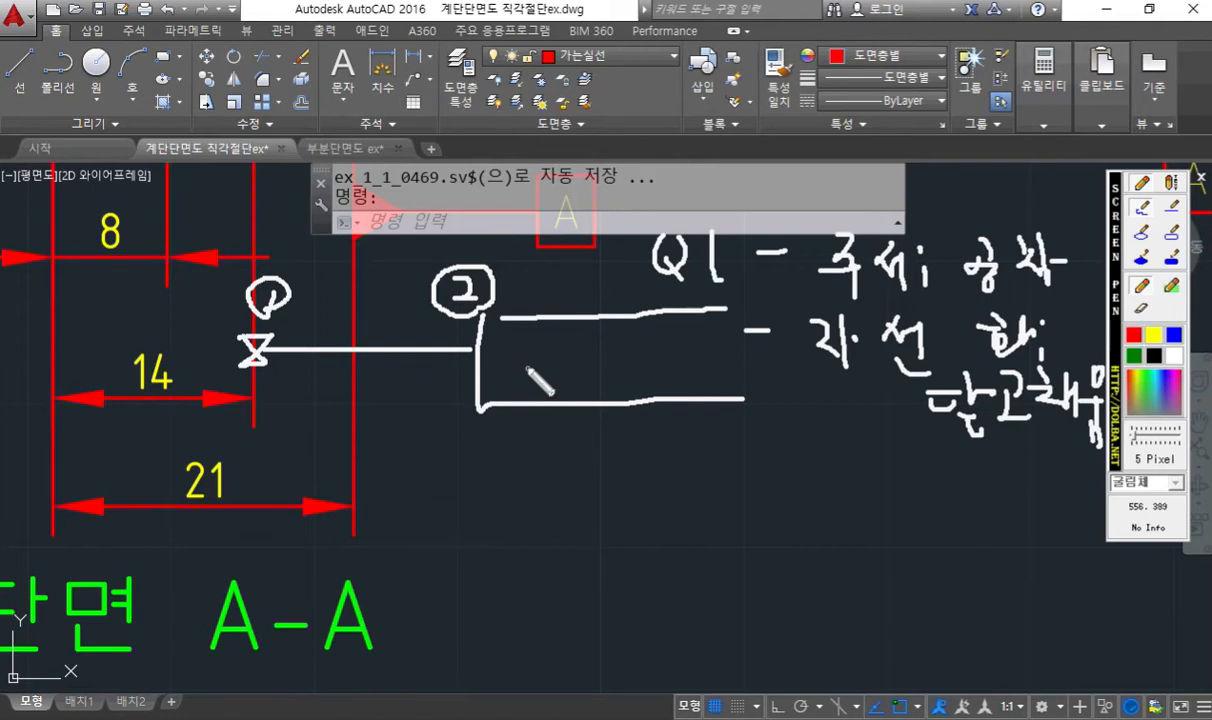
pyautogui.press('Escape')
pyautogui.scroll(3, 499, 400)
pyautogui.write('ql')
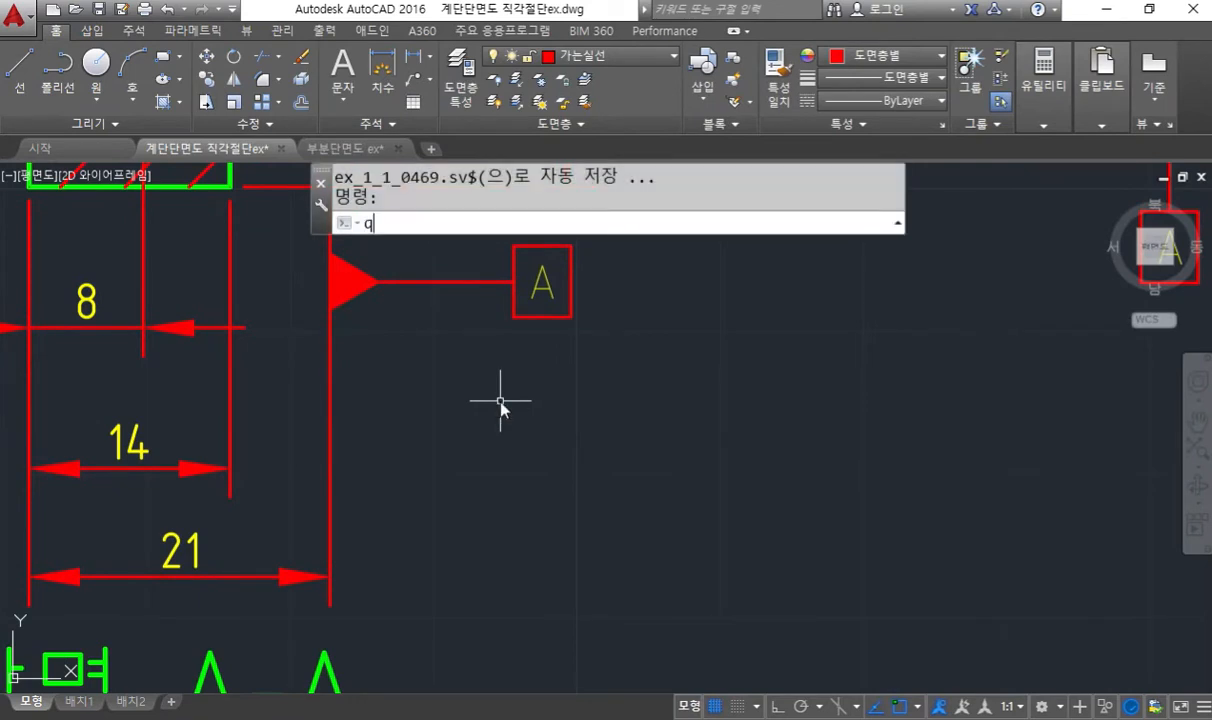
pyautogui.press('Return')
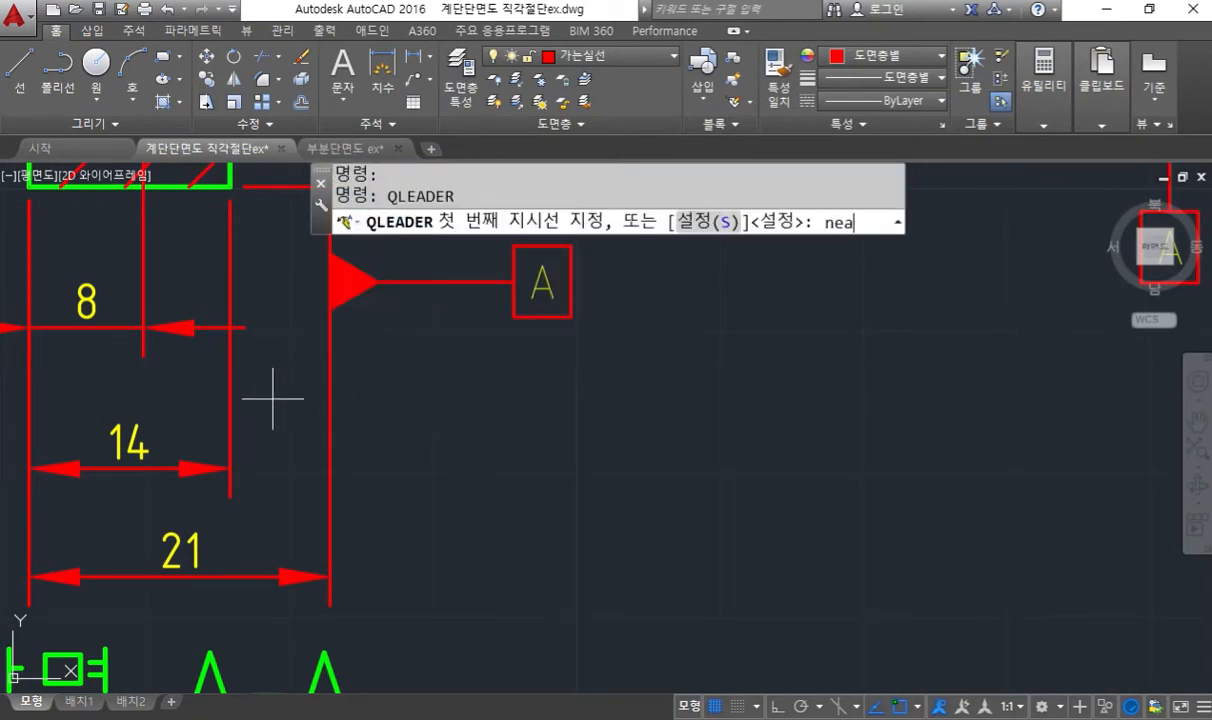
pyautogui.write('nea')
pyautogui.press('Return')
pyautogui.click(233, 411)
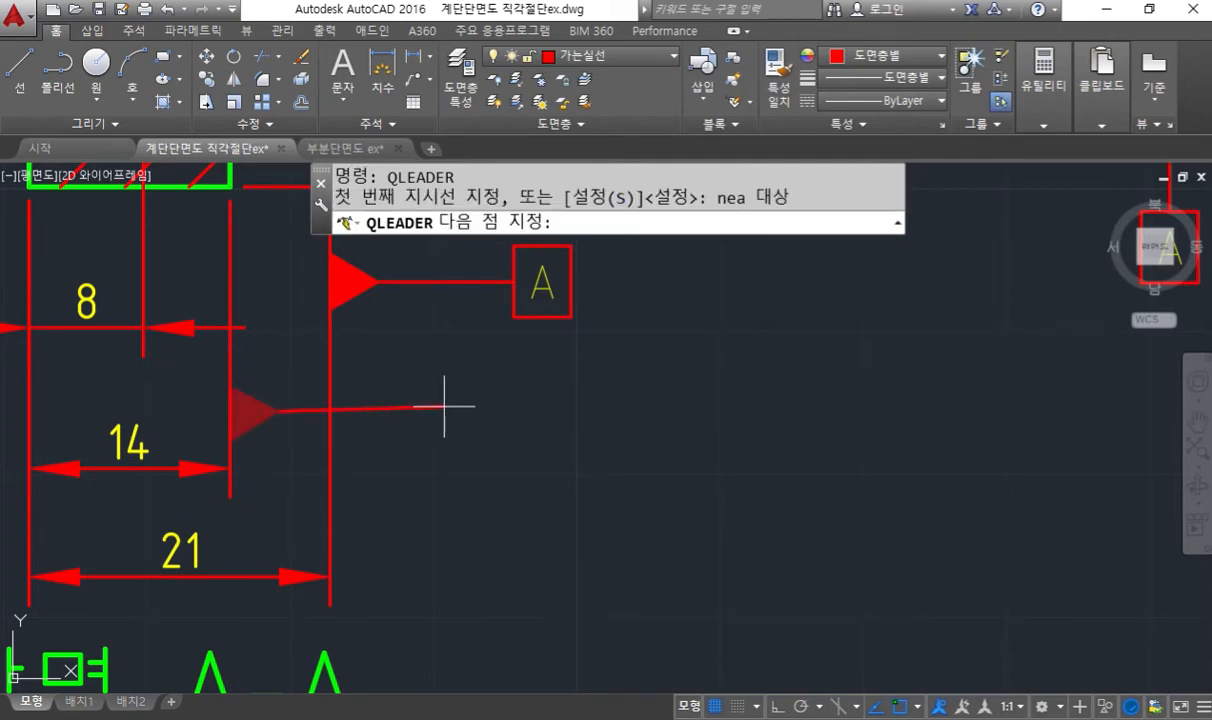
pyautogui.press('Escape')
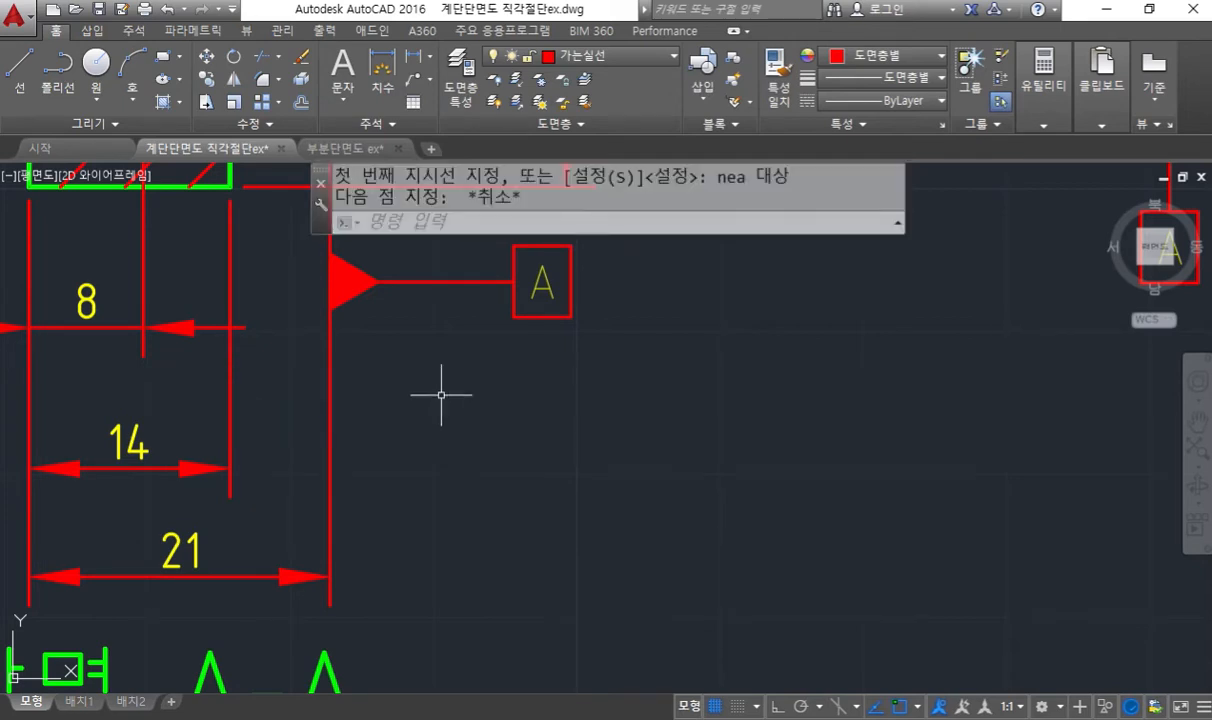
# - Set the QLEADER arrowhead to closed filled (닫고 채움) in the leader settings
pyautogui.press('Return')
pyautogui.write('s')
pyautogui.press('Return')
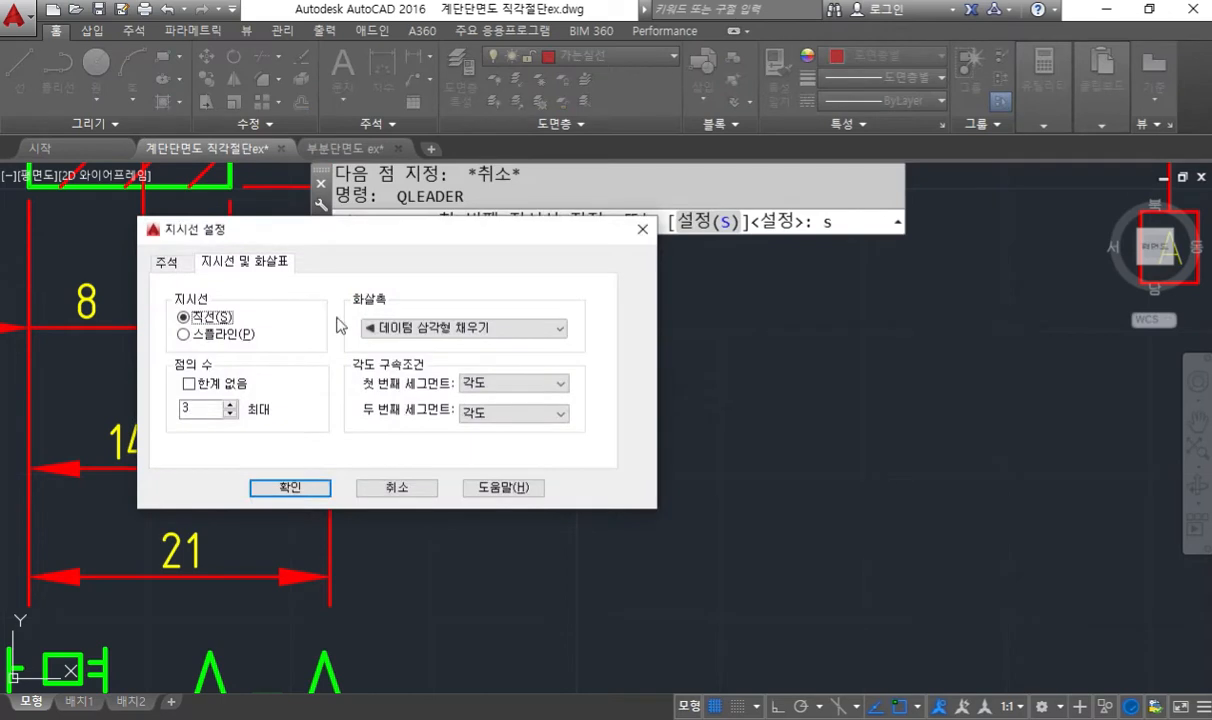
pyautogui.click(388, 326)
pyautogui.click(390, 345)
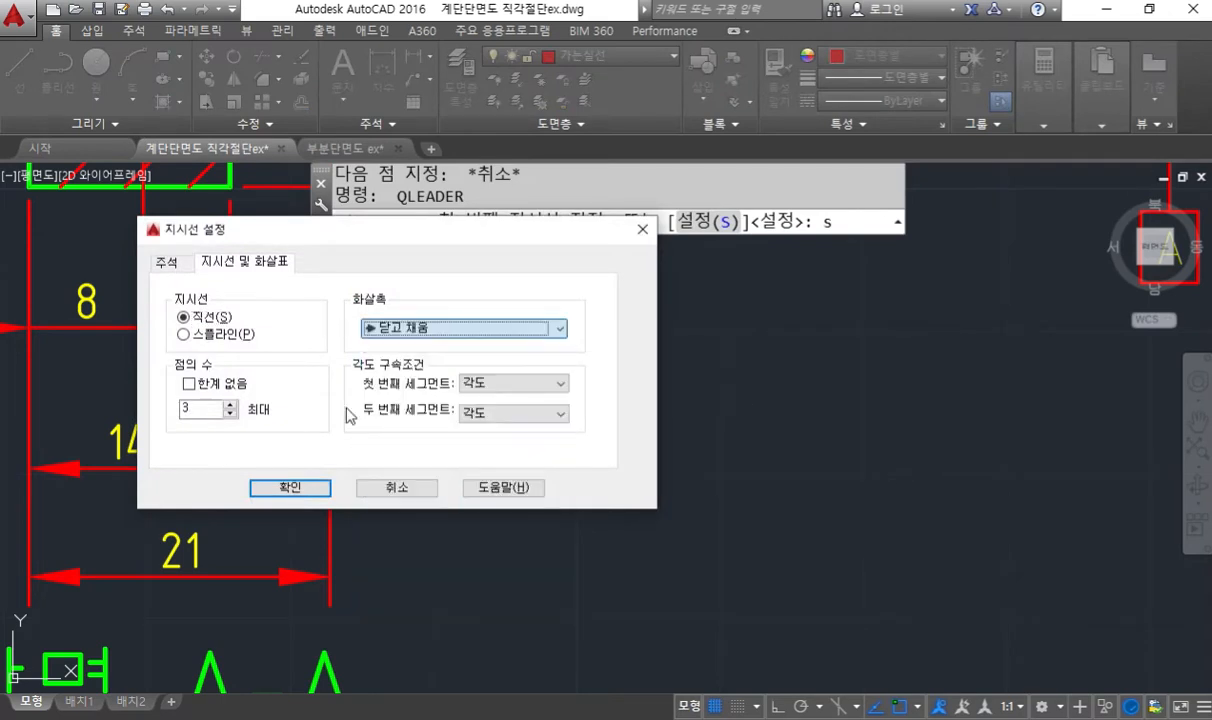
pyautogui.click(300, 487)
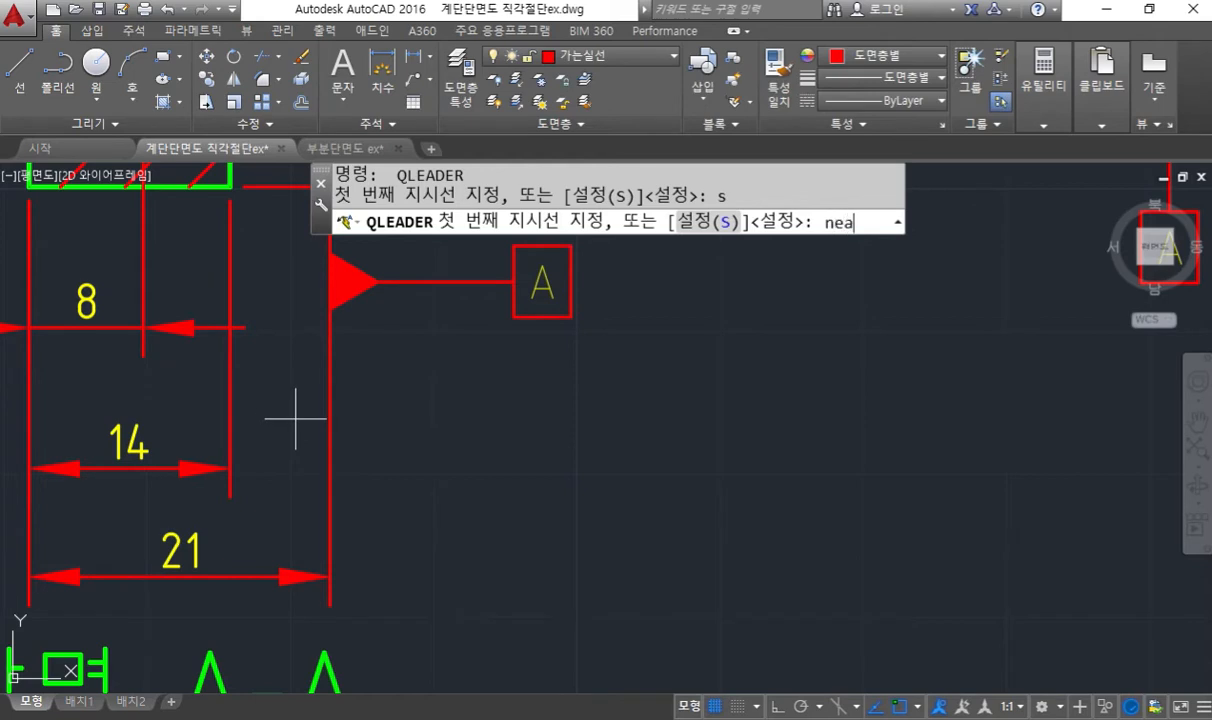
# - Place a leader from the 14 dimension's outer extension line, about 13.3 units horizontally outward, with a third point below to open the geometric tolerance settings
pyautogui.write('nea')
pyautogui.press('Return')
pyautogui.click(236, 404)
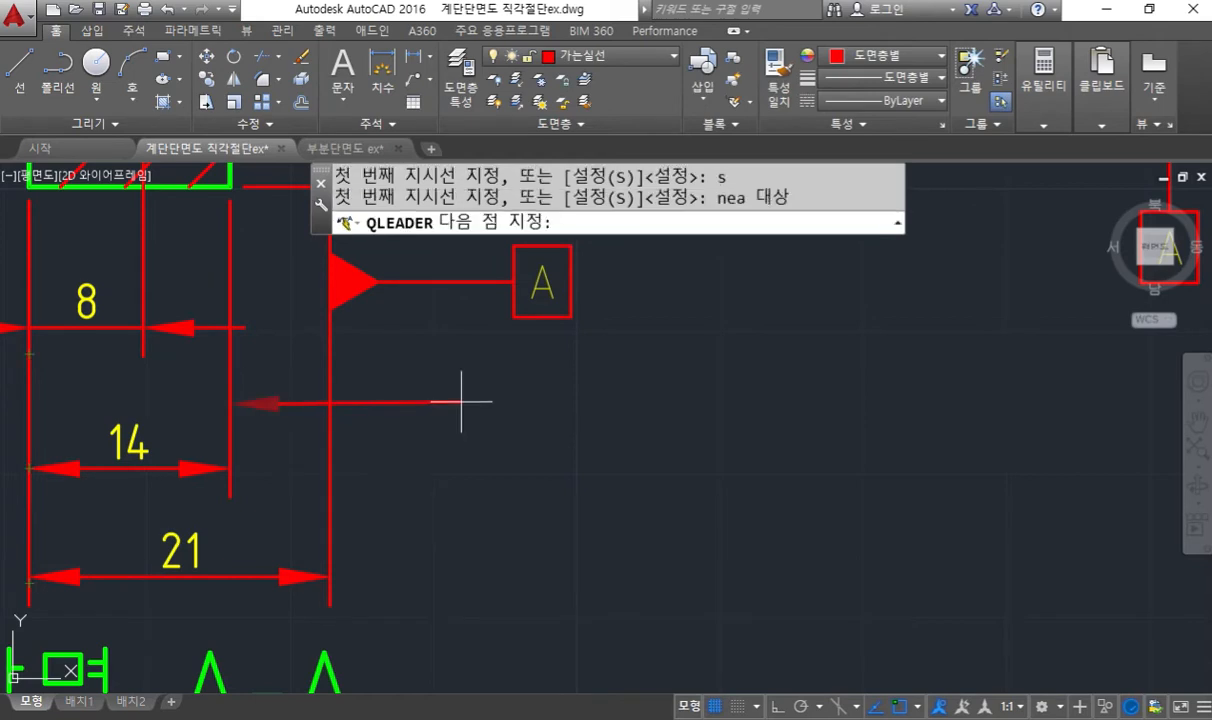
pyautogui.press('F8')
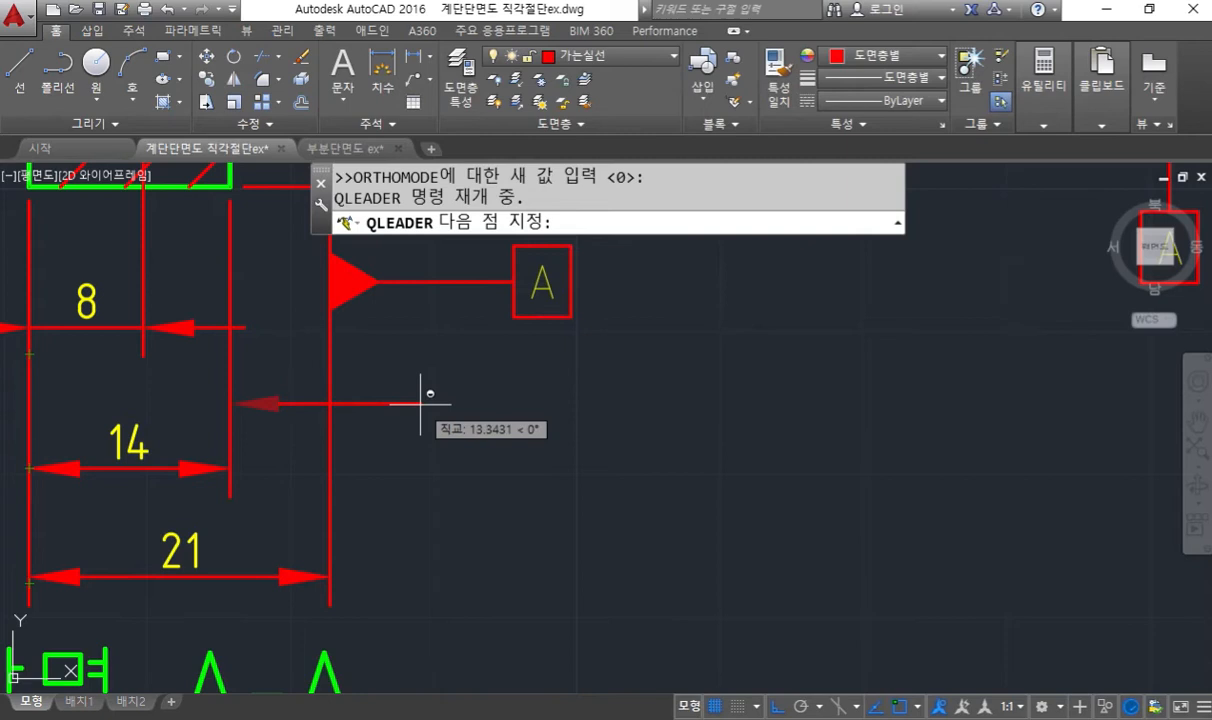
pyautogui.click(420, 404)
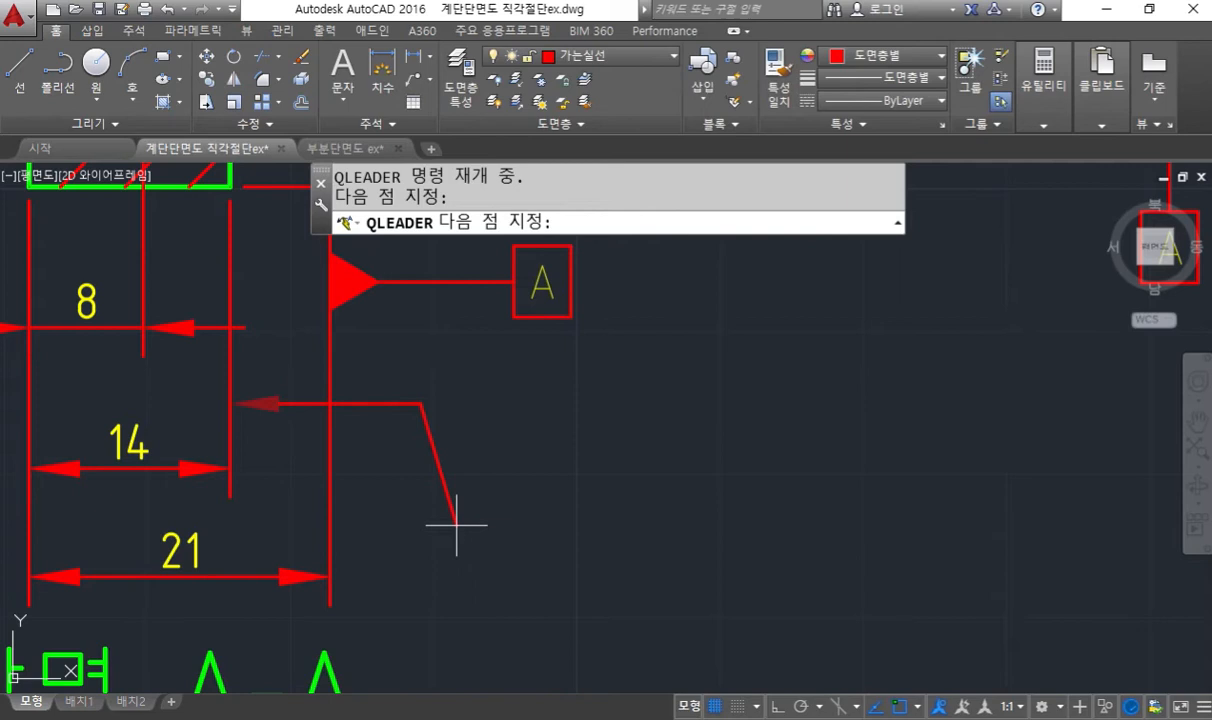
pyautogui.click(456, 524)
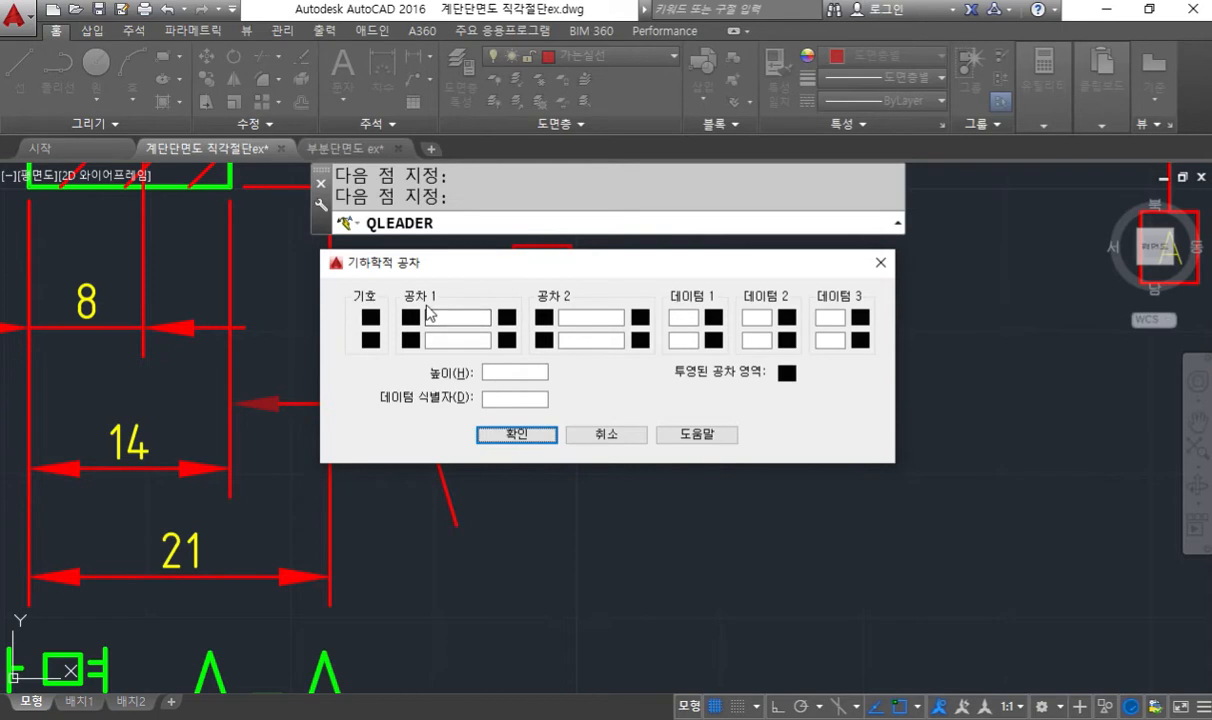
# - Point a red pen arrow at the tolerance symbol field, handwrite a short Korean label beside it, and clear the annotations
pyautogui.hotkey('ctrl', 'F12')
pyautogui.click(1134, 336)
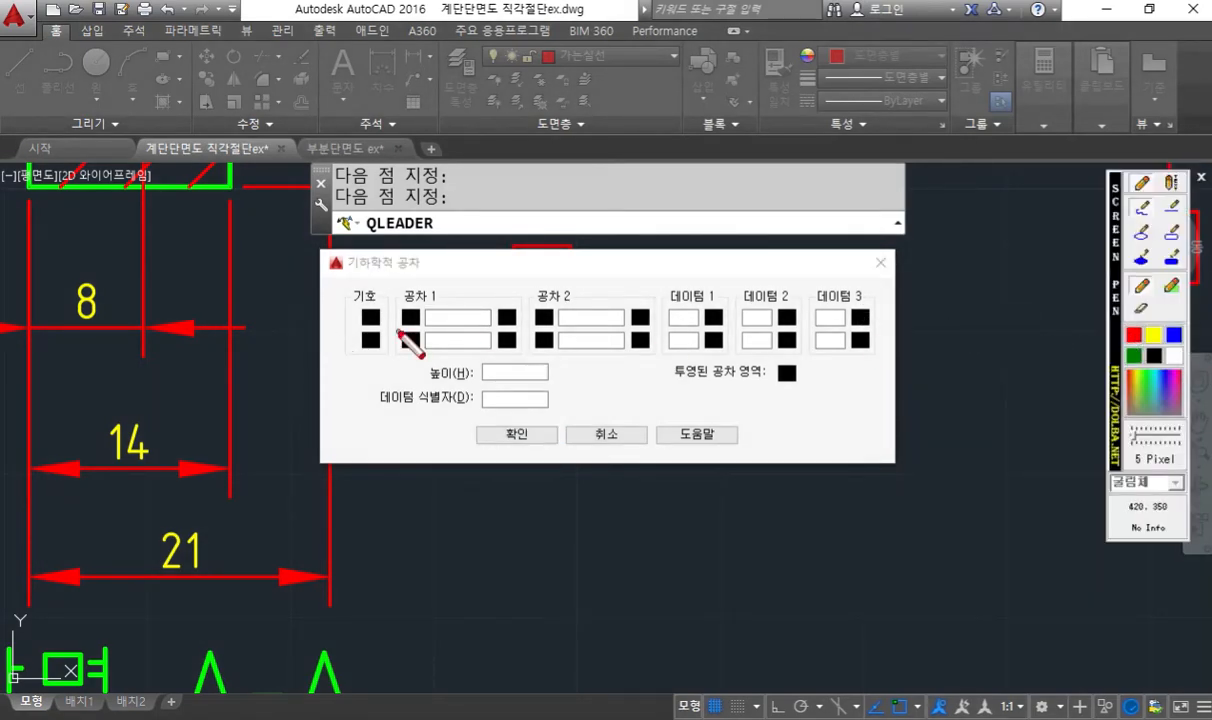
pyautogui.moveTo(289, 350); pyautogui.dragTo(355, 318)
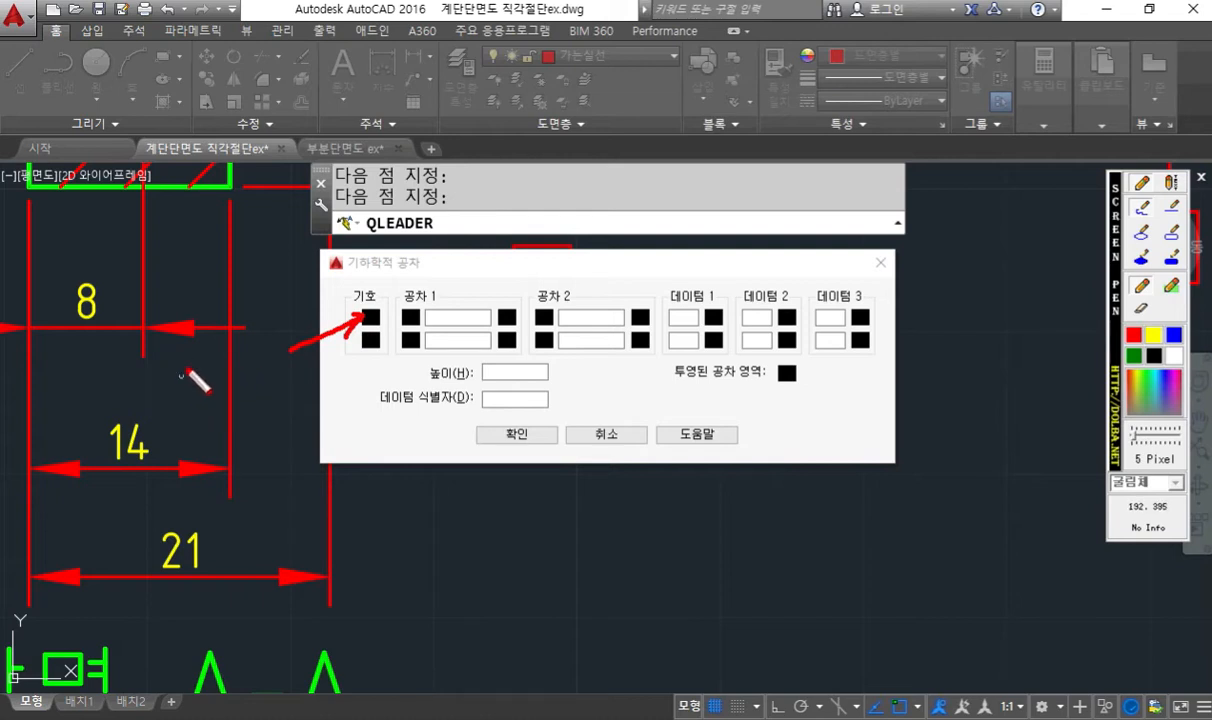
pyautogui.moveTo(166, 360); pyautogui.dragTo(199, 415)
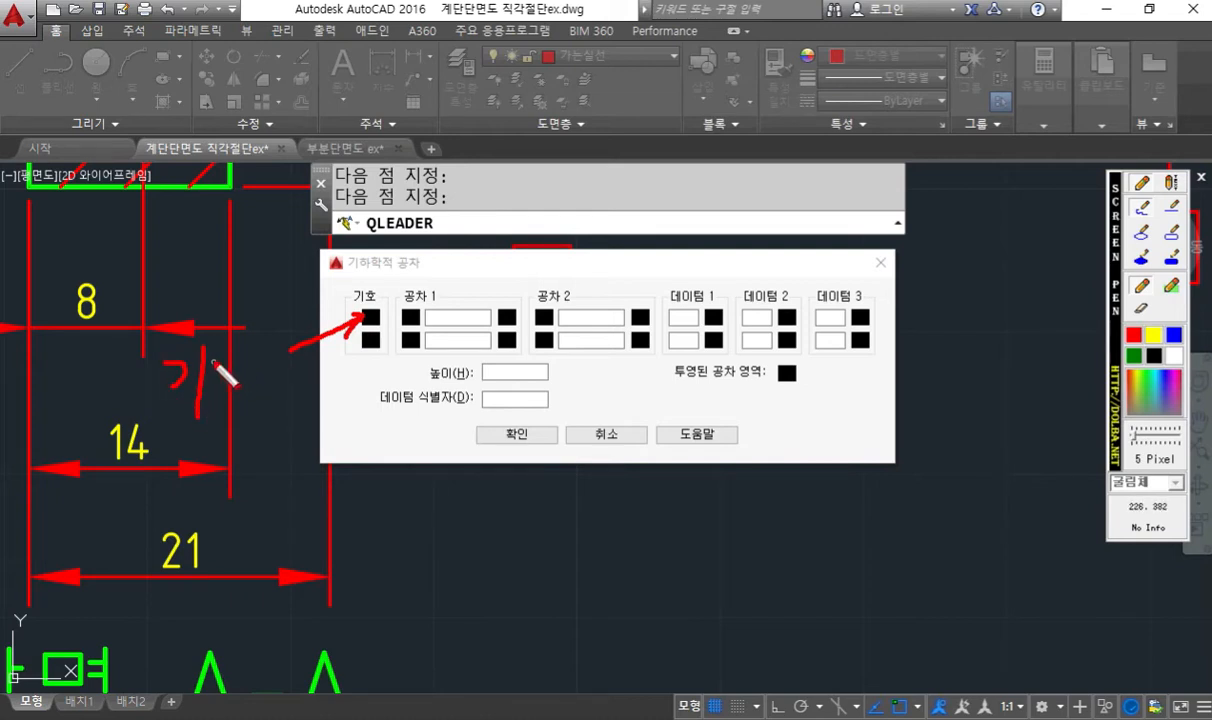
pyautogui.moveTo(234, 351)
pyautogui.mouseDown()
pyautogui.moveTo(274, 384)
pyautogui.moveTo(271, 401)
pyautogui.mouseUp()
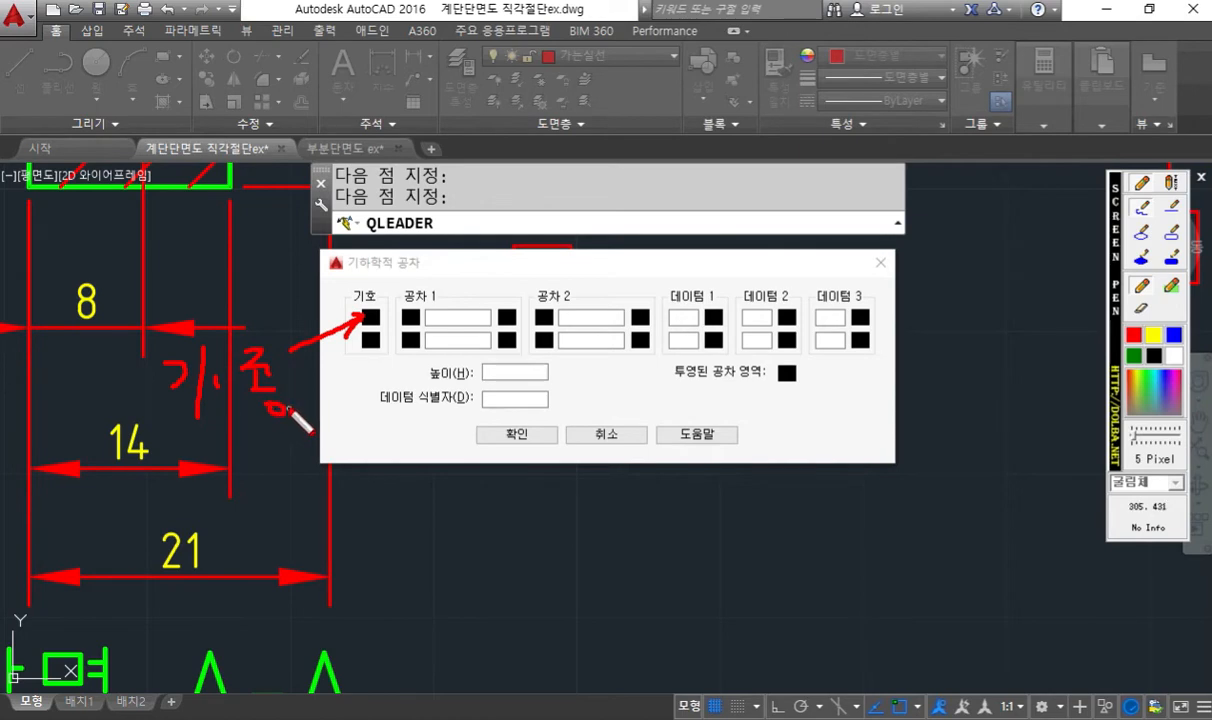
pyautogui.press('Escape')
# - Mark the parallelism symbol in the symbol picker with the red pen and choose it as the tolerance symbol
pyautogui.click(371, 318)
pyautogui.moveTo(556, 314); pyautogui.dragTo(182, 317)
pyautogui.press('F12')
pyautogui.moveTo(371, 317); pyautogui.dragTo(304, 323)
pyautogui.moveTo(352, 287); pyautogui.dragTo(356, 325)
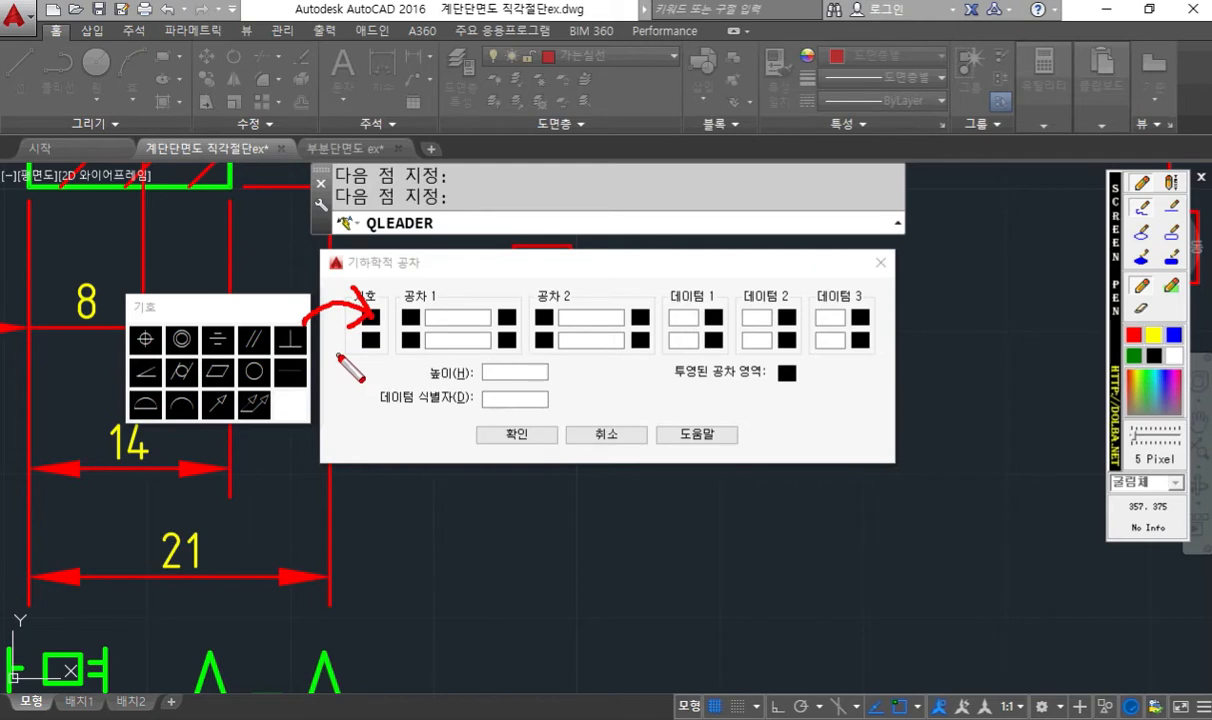
pyautogui.moveTo(258, 350)
pyautogui.mouseDown()
pyautogui.moveTo(240, 328)
pyautogui.moveTo(268, 322)
pyautogui.moveTo(270, 362)
pyautogui.mouseUp()
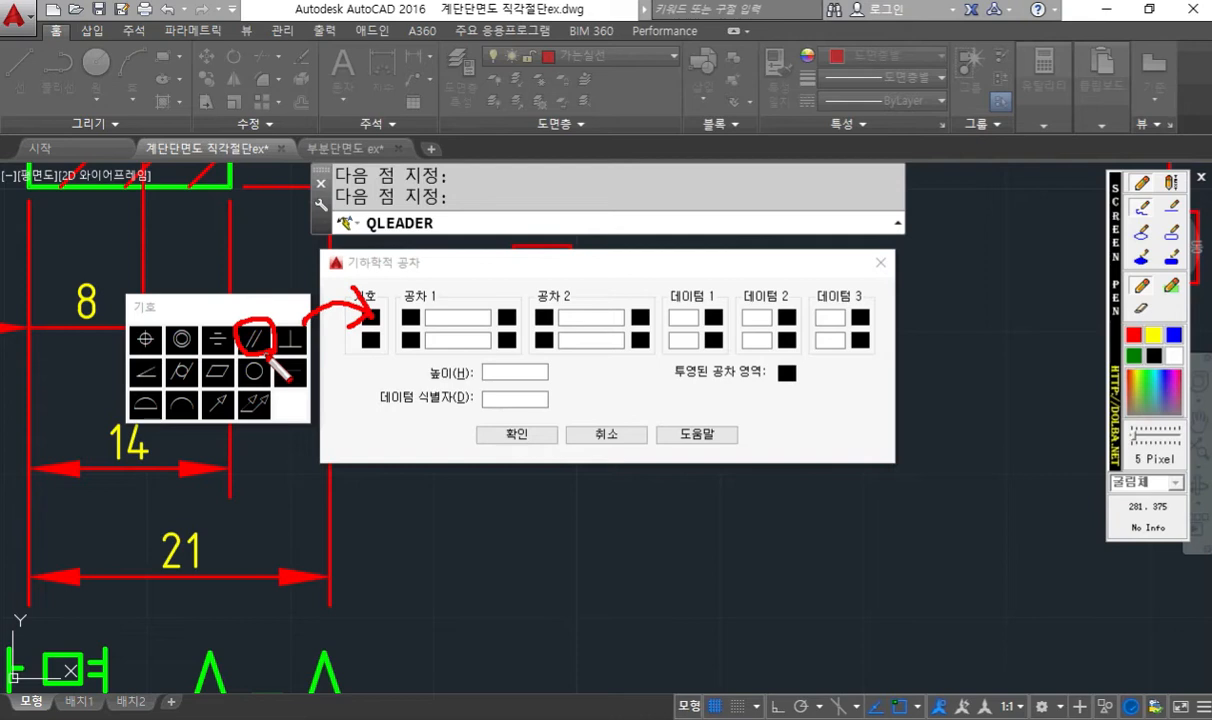
pyautogui.press('Escape')
pyautogui.click(257, 341)
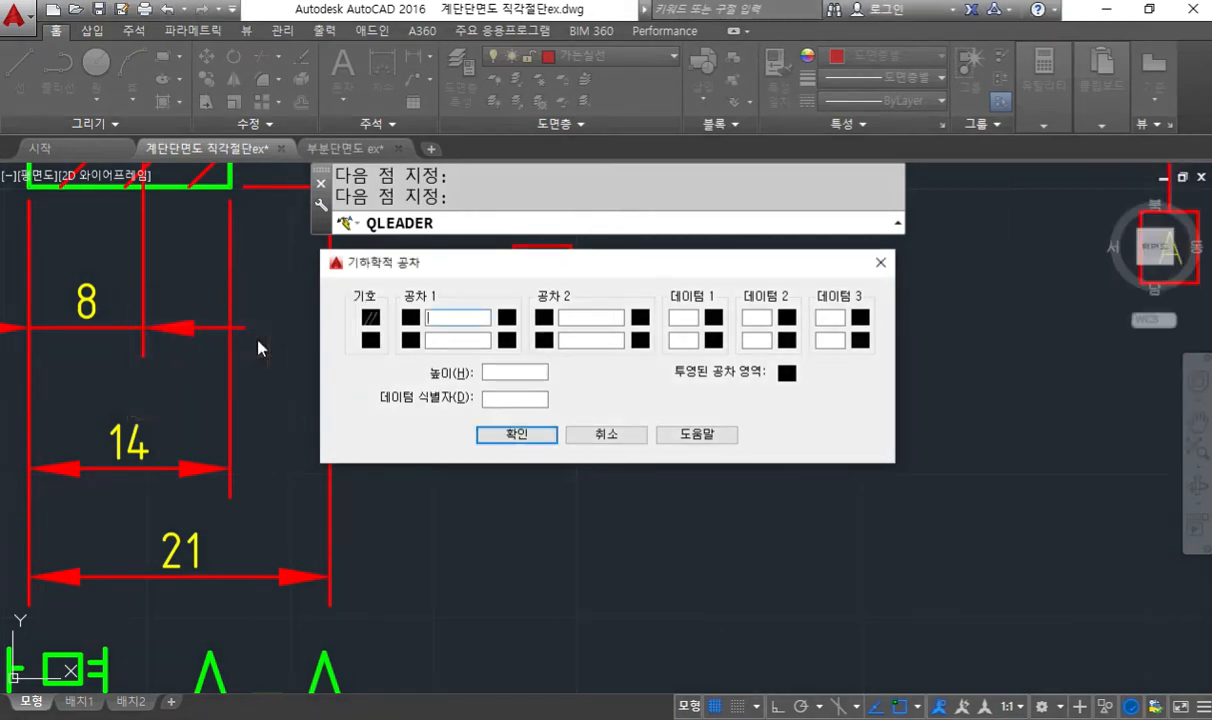
# - Annotate the first tolerance field with a red arrow and handwritten 0.011, and enter 0.011 as the Tolerance 1 value
pyautogui.press('F2')
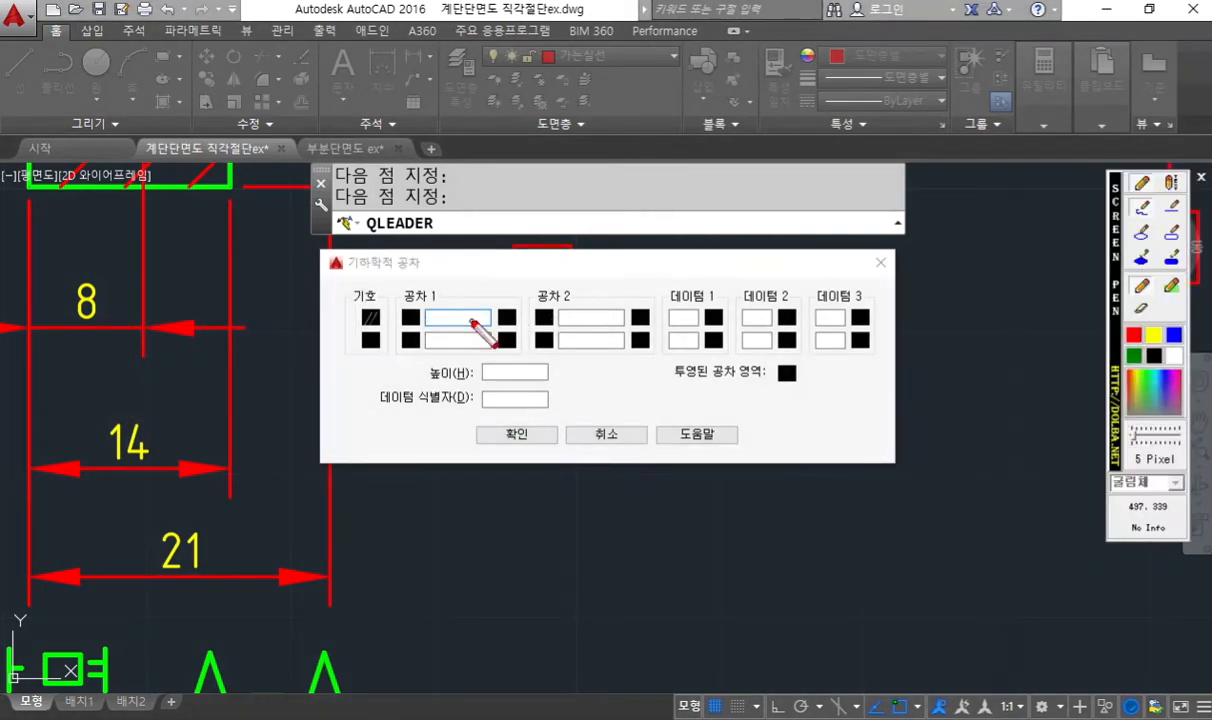
pyautogui.moveTo(446, 318)
pyautogui.mouseDown()
pyautogui.moveTo(472, 257)
pyautogui.moveTo(451, 326)
pyautogui.mouseUp()
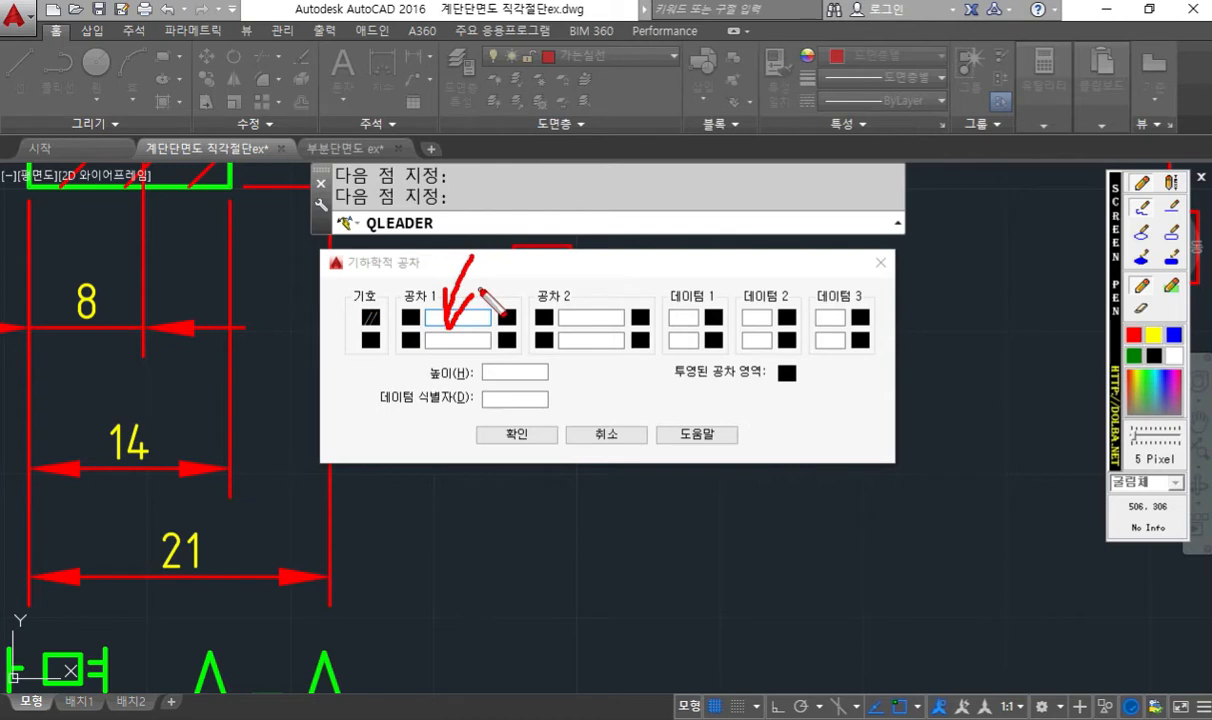
pyautogui.moveTo(503, 225)
pyautogui.mouseDown()
pyautogui.moveTo(491, 245)
pyautogui.moveTo(505, 223)
pyautogui.moveTo(528, 261)
pyautogui.moveTo(551, 259)
pyautogui.moveTo(566, 236)
pyautogui.moveTo(582, 256)
pyautogui.mouseUp()
pyautogui.moveTo(606, 214); pyautogui.dragTo(603, 253)
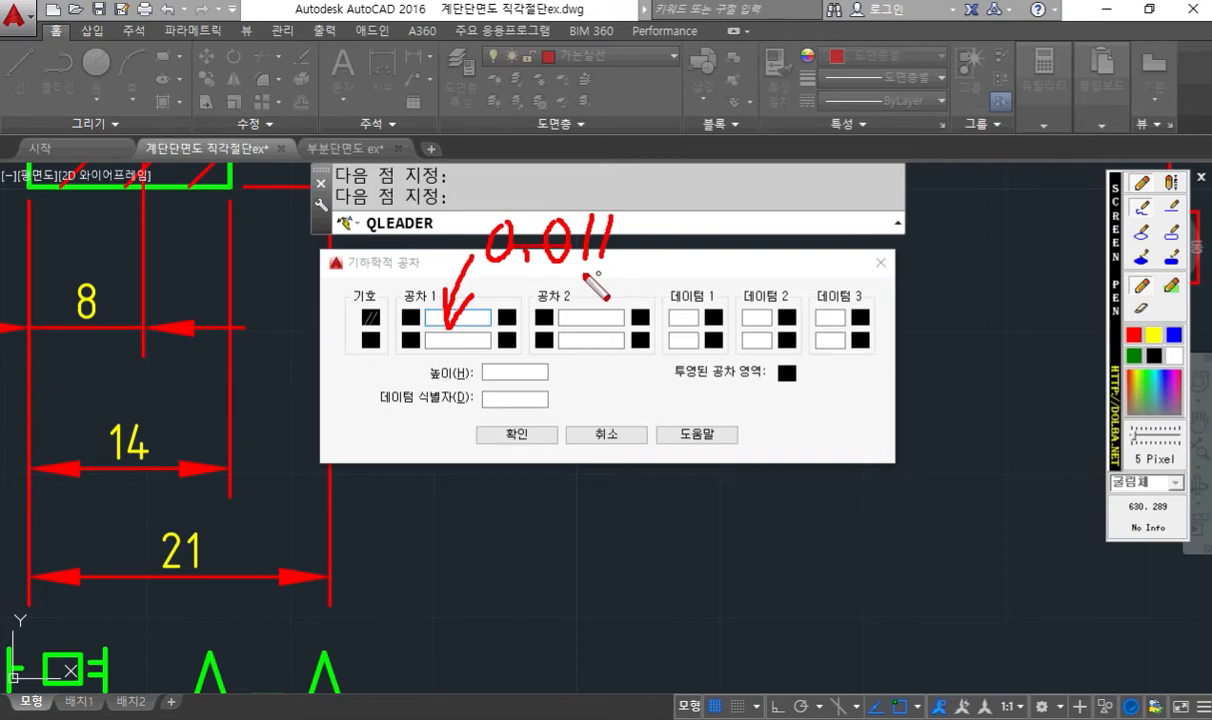
pyautogui.press('Escape')
pyautogui.write('0.011')
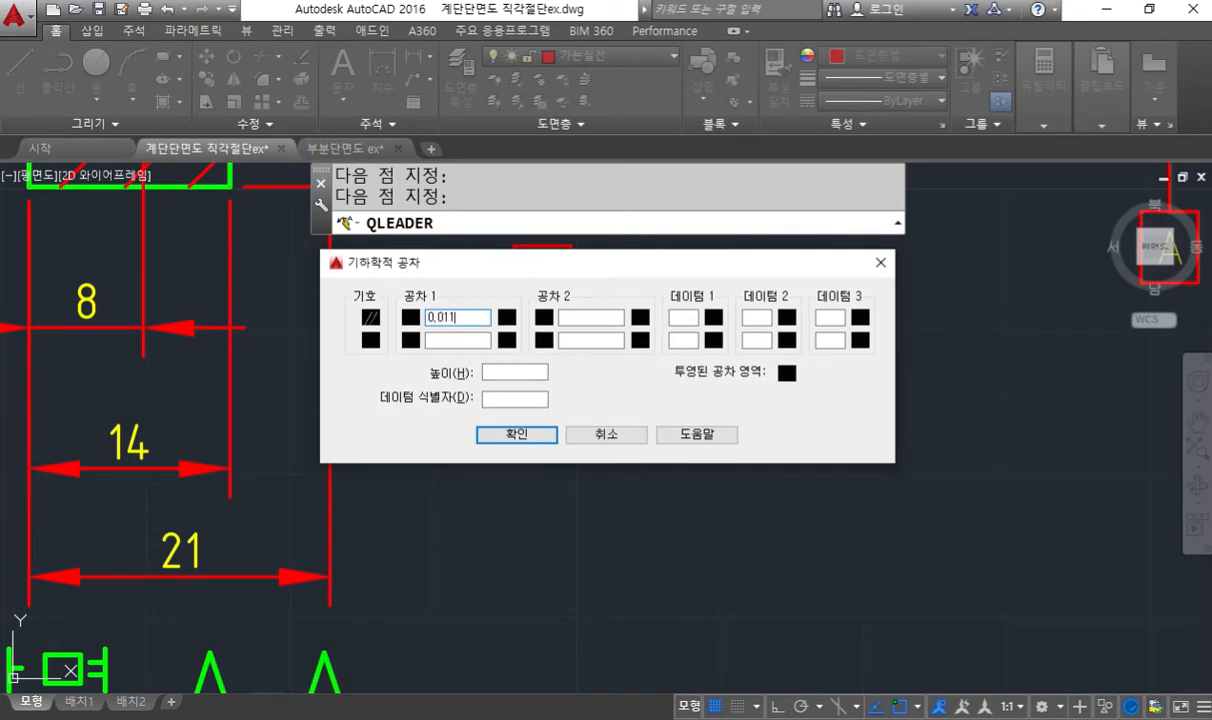
# - Handwrite a red A over the Datum 1 field and enter A as the first datum reference
pyautogui.press('F12')
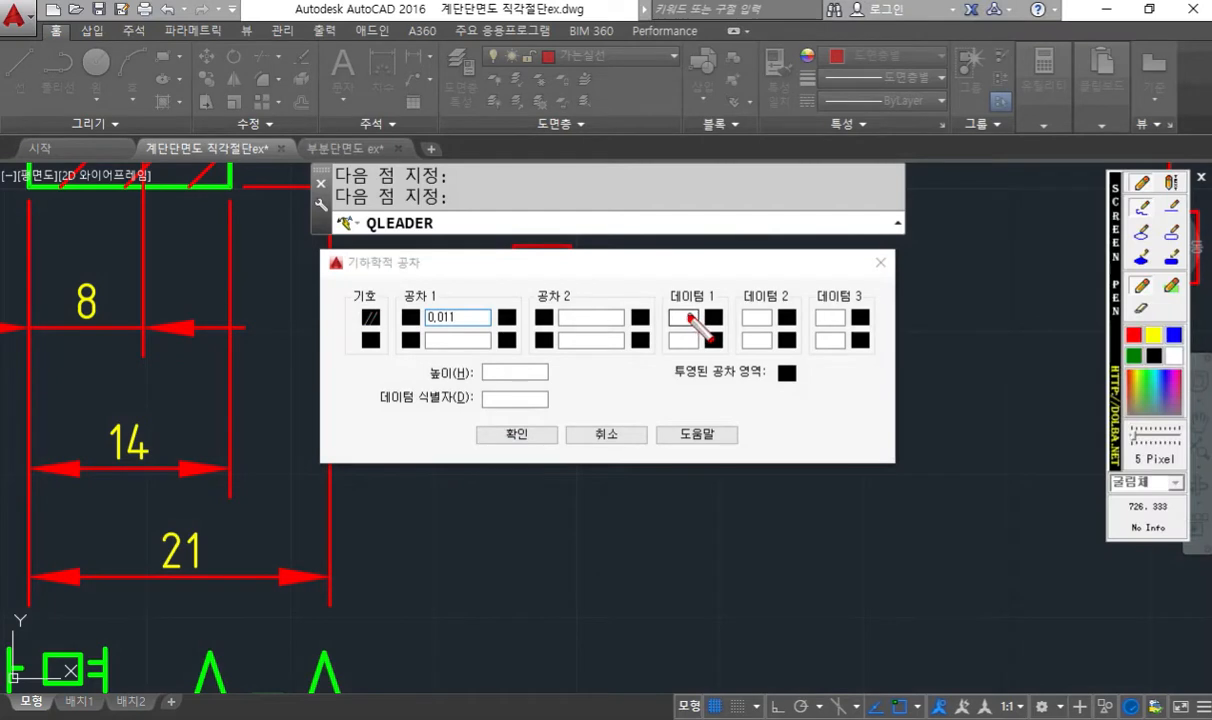
pyautogui.moveTo(687, 307)
pyautogui.mouseDown()
pyautogui.moveTo(672, 335)
pyautogui.moveTo(697, 334)
pyautogui.moveTo(694, 321)
pyautogui.mouseUp()
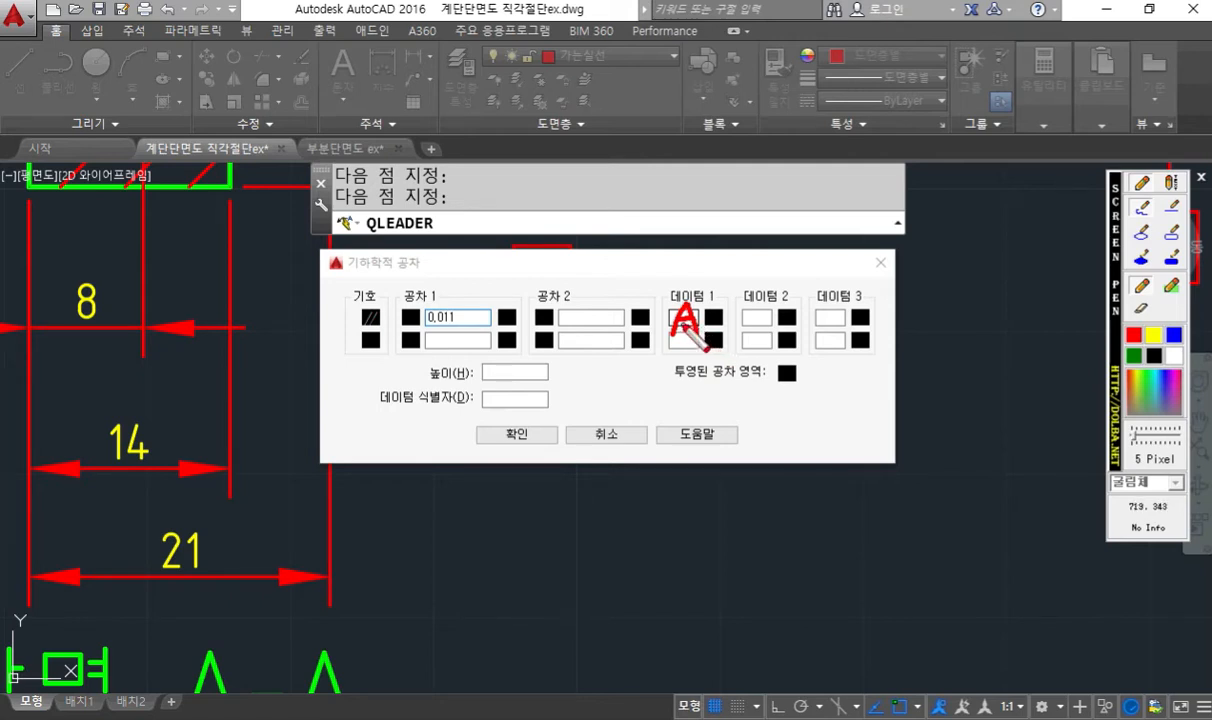
pyautogui.press('Escape')
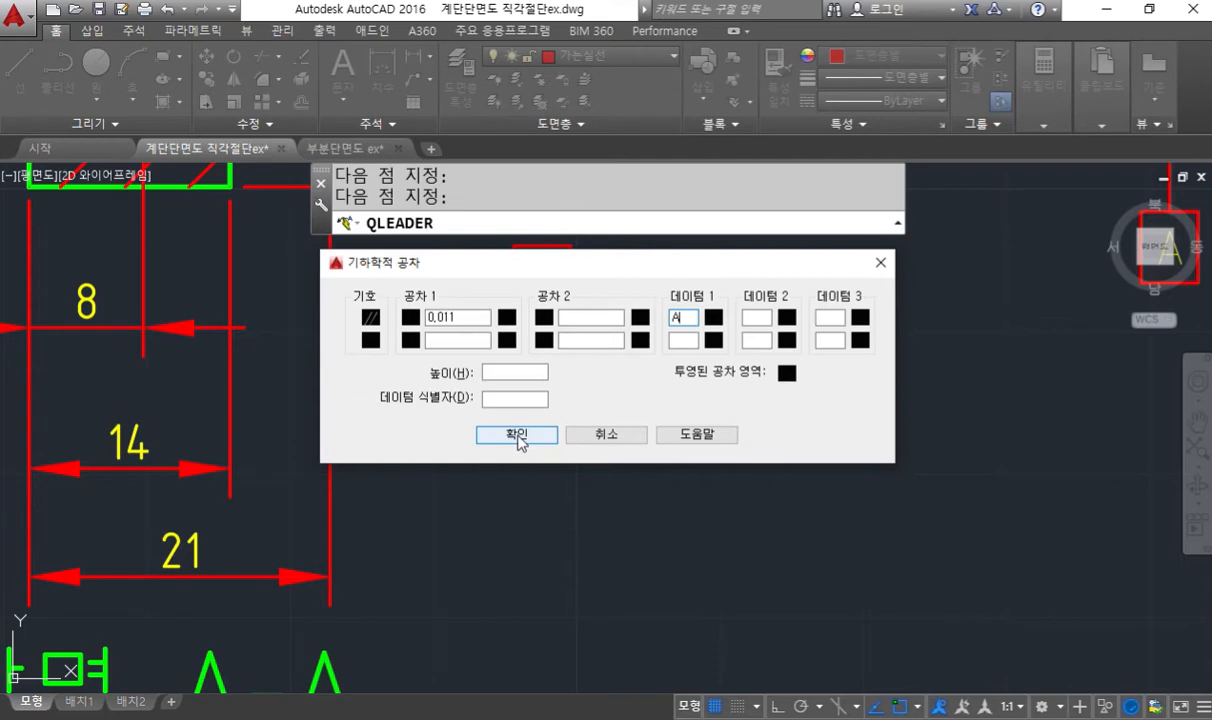
# - Circle the dialog's confirmation option in red and label the symbol field with an arrow and the handwritten note "기종"
pyautogui.moveTo(510, 408)
pyautogui.mouseDown()
pyautogui.moveTo(500, 462)
pyautogui.moveTo(545, 440)
pyautogui.mouseUp()
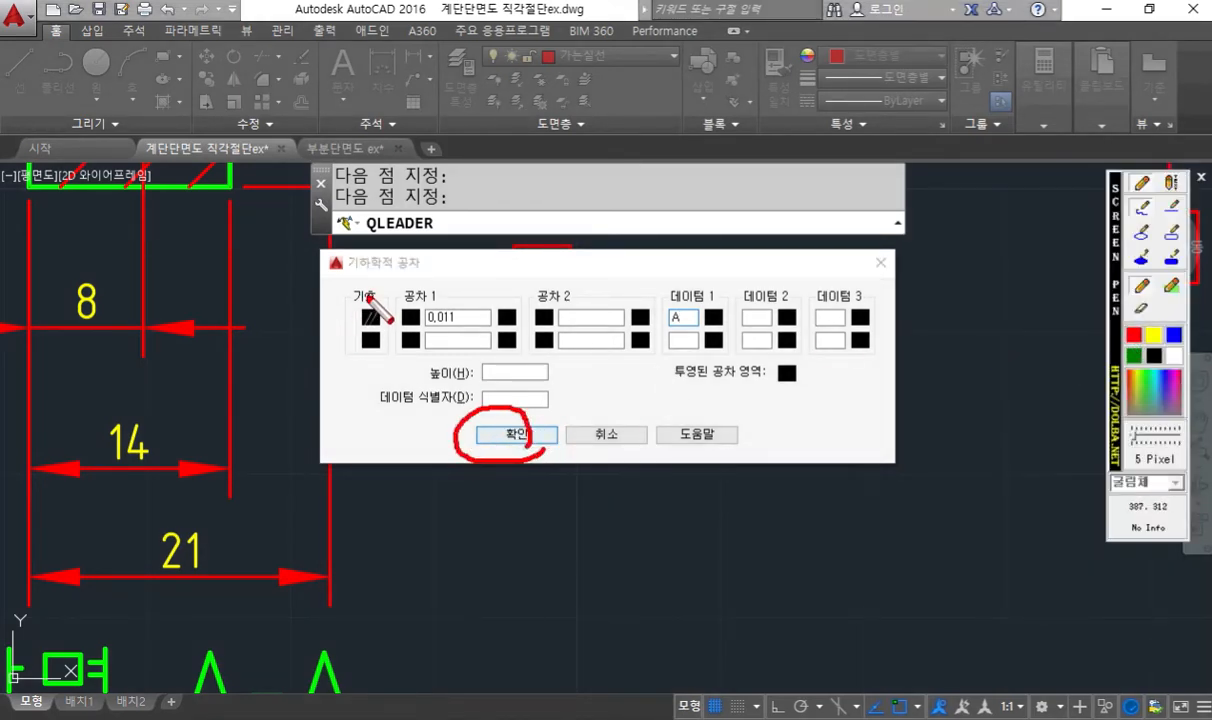
pyautogui.moveTo(446, 196)
pyautogui.mouseDown()
pyautogui.moveTo(370, 300)
pyautogui.moveTo(397, 285)
pyautogui.mouseUp()
pyautogui.moveTo(388, 174)
pyautogui.mouseDown()
pyautogui.moveTo(390, 195)
pyautogui.moveTo(472, 184)
pyautogui.moveTo(468, 206)
pyautogui.mouseUp()
# - Point a red arrow at the 0.011 tolerance value and handwrite the label "공차값" beside it
pyautogui.moveTo(463, 300); pyautogui.dragTo(495, 262)
pyautogui.moveTo(566, 210)
pyautogui.mouseDown()
pyautogui.moveTo(463, 300)
pyautogui.moveTo(504, 288)
pyautogui.mouseUp()
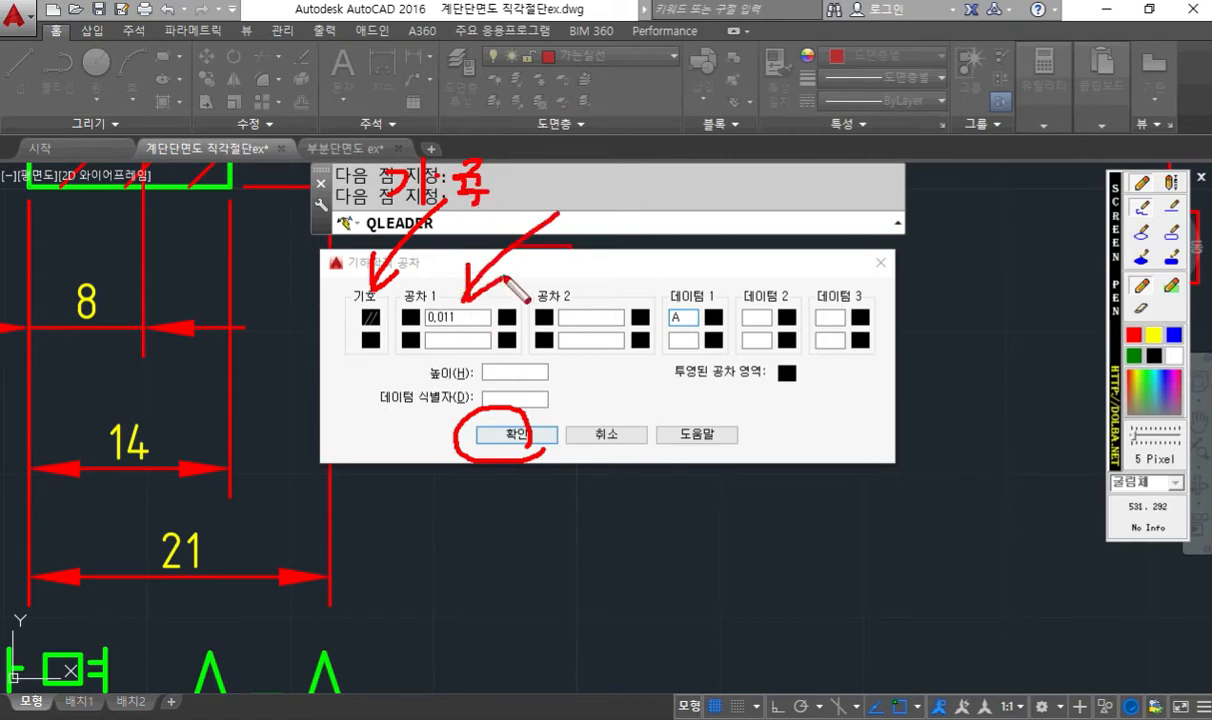
pyautogui.moveTo(560, 182)
pyautogui.mouseDown()
pyautogui.moveTo(569, 195)
pyautogui.moveTo(557, 200)
pyautogui.mouseUp()
pyautogui.moveTo(554, 201)
pyautogui.mouseDown()
pyautogui.moveTo(574, 205)
pyautogui.moveTo(597, 179)
pyautogui.moveTo(585, 195)
pyautogui.moveTo(645, 176)
pyautogui.moveTo(642, 198)
pyautogui.mouseUp()
pyautogui.moveTo(642, 187)
pyautogui.mouseDown()
pyautogui.moveTo(654, 185)
pyautogui.moveTo(629, 217)
pyautogui.mouseUp()
pyautogui.moveTo(641, 199)
pyautogui.mouseDown()
pyautogui.moveTo(641, 220)
pyautogui.moveTo(641, 208)
pyautogui.mouseUp()
pyautogui.moveTo(629, 217); pyautogui.dragTo(650, 212)
pyautogui.moveTo(657, 206); pyautogui.dragTo(670, 217)
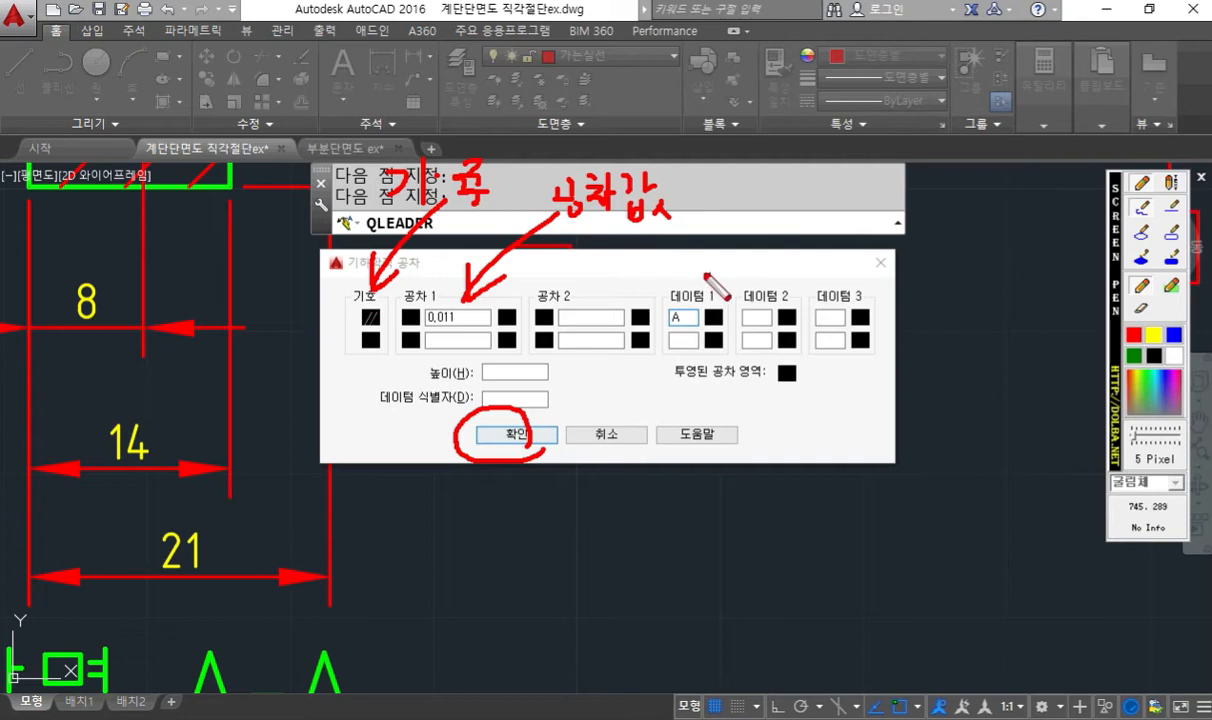
# - Point a red arrow at the Datum 1 field and handwrite a two-line Korean label at the arrow's tail
pyautogui.moveTo(800, 163); pyautogui.dragTo(692, 284)
pyautogui.moveTo(704, 270); pyautogui.dragTo(692, 284)
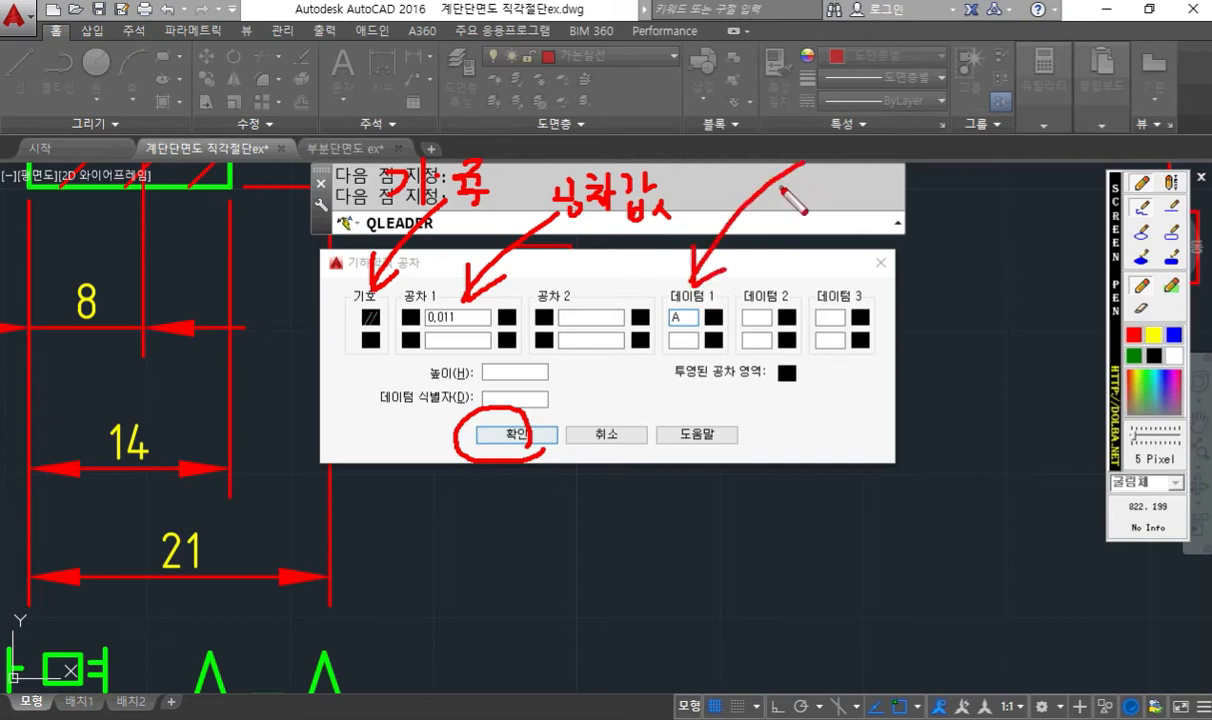
pyautogui.moveTo(772, 157)
pyautogui.mouseDown()
pyautogui.moveTo(787, 189)
pyautogui.moveTo(812, 188)
pyautogui.moveTo(828, 160)
pyautogui.moveTo(847, 168)
pyautogui.moveTo(845, 184)
pyautogui.mouseUp()
pyautogui.moveTo(832, 186); pyautogui.dragTo(865, 183)
pyautogui.moveTo(789, 203)
pyautogui.mouseDown()
pyautogui.moveTo(790, 222)
pyautogui.moveTo(829, 228)
pyautogui.moveTo(811, 239)
pyautogui.moveTo(820, 243)
pyautogui.moveTo(859, 232)
pyautogui.mouseUp()
pyautogui.moveTo(867, 203)
pyautogui.mouseDown()
pyautogui.moveTo(868, 236)
pyautogui.moveTo(882, 216)
pyautogui.mouseUp()
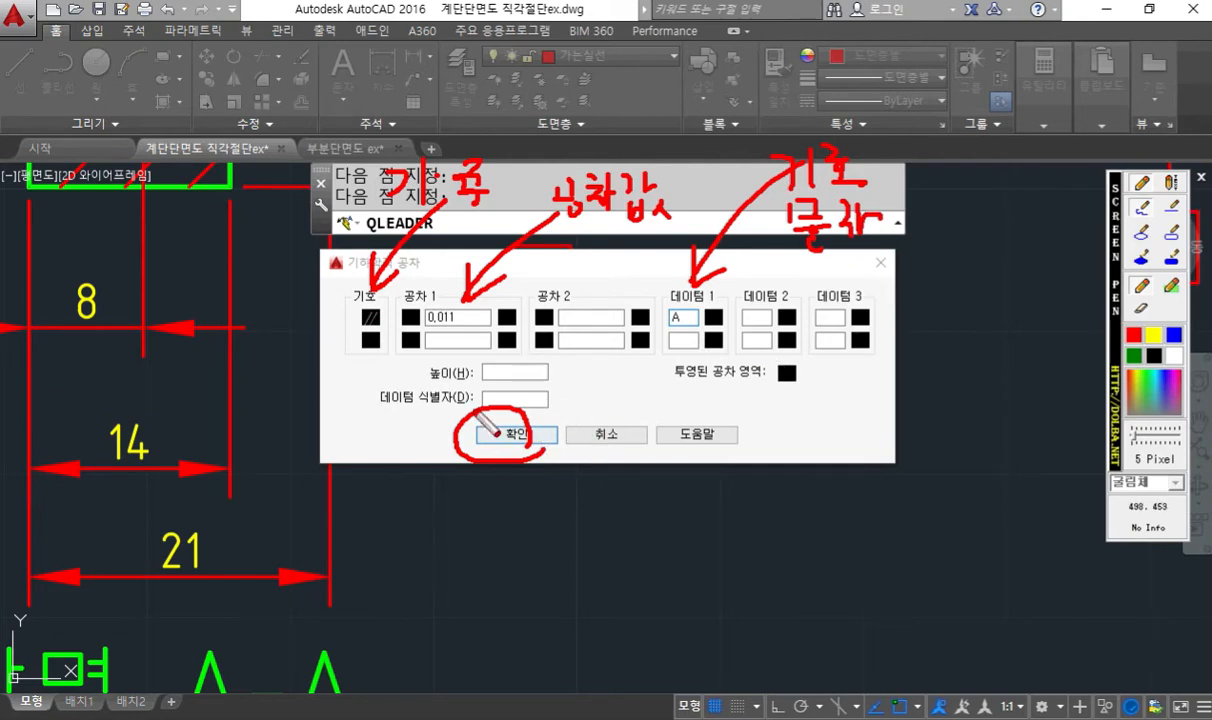
# - Clear the pen annotations and place the parallelism 0.011 tolerance frame with datum A at the leader's end
pyautogui.press('Escape')
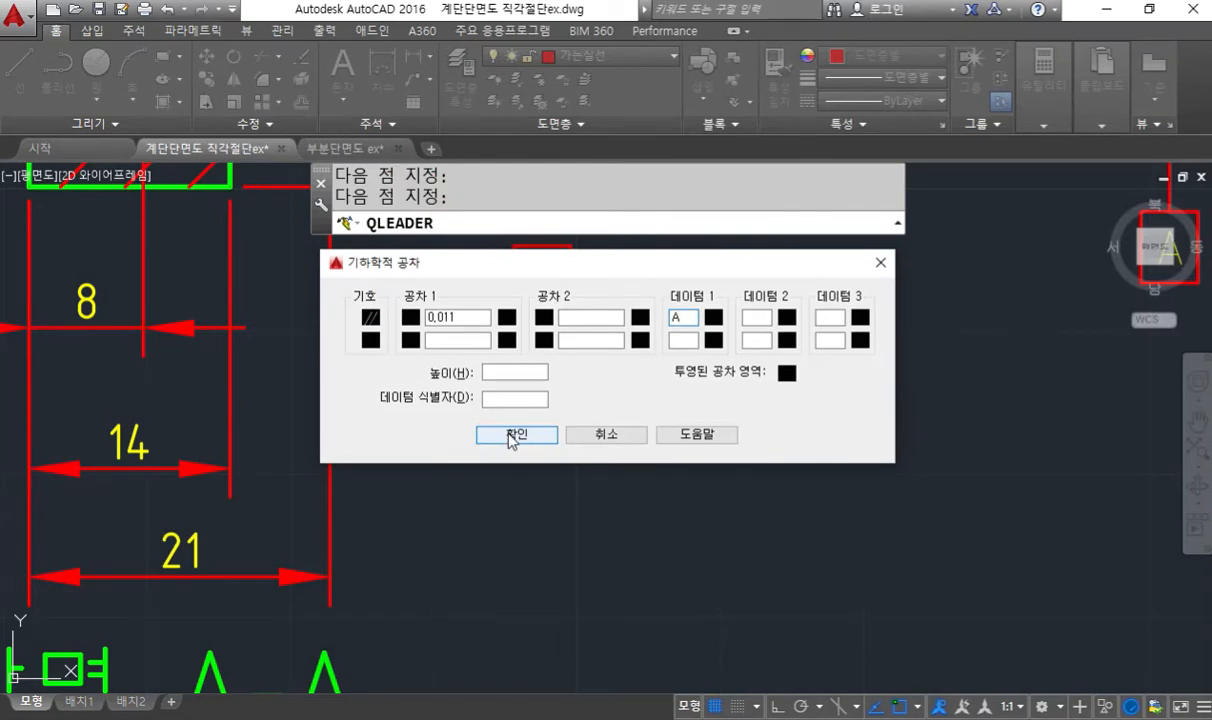
pyautogui.click(512, 436)
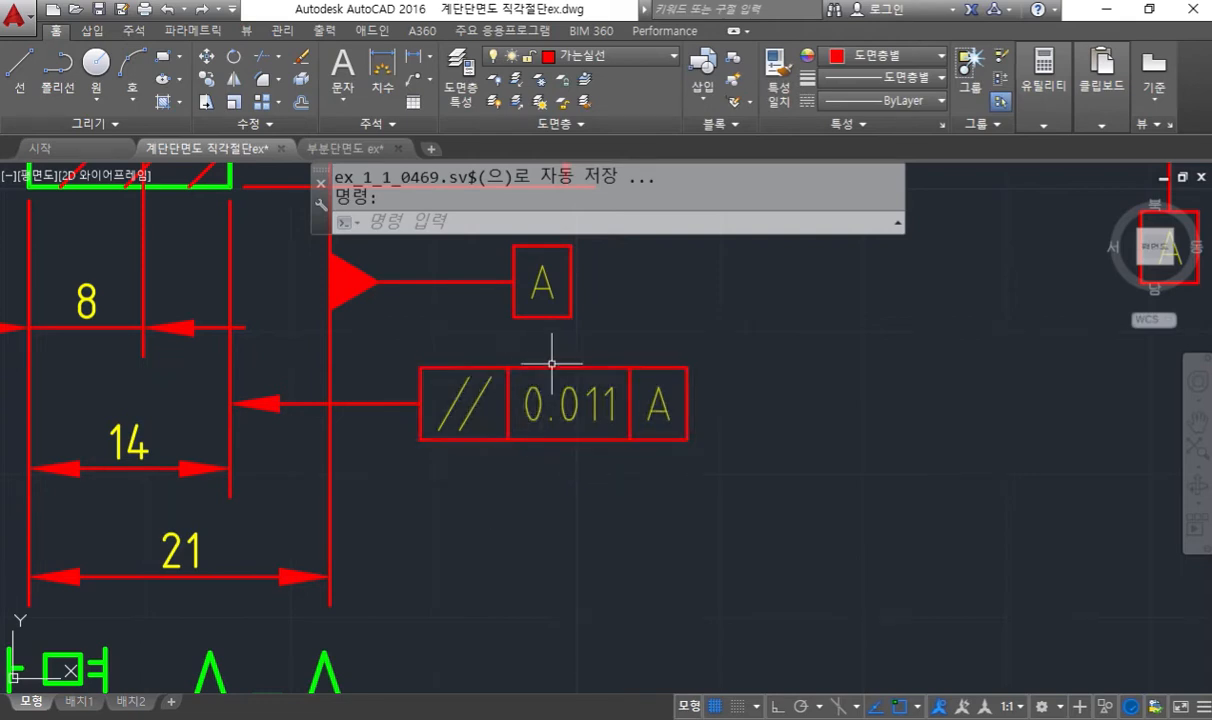
# - Sketch a red pen leader arrow onto the upper end of the φ16H7 bore dimension line
pyautogui.scroll(-5, 568, 495)
pyautogui.scroll(6, 673, 391)
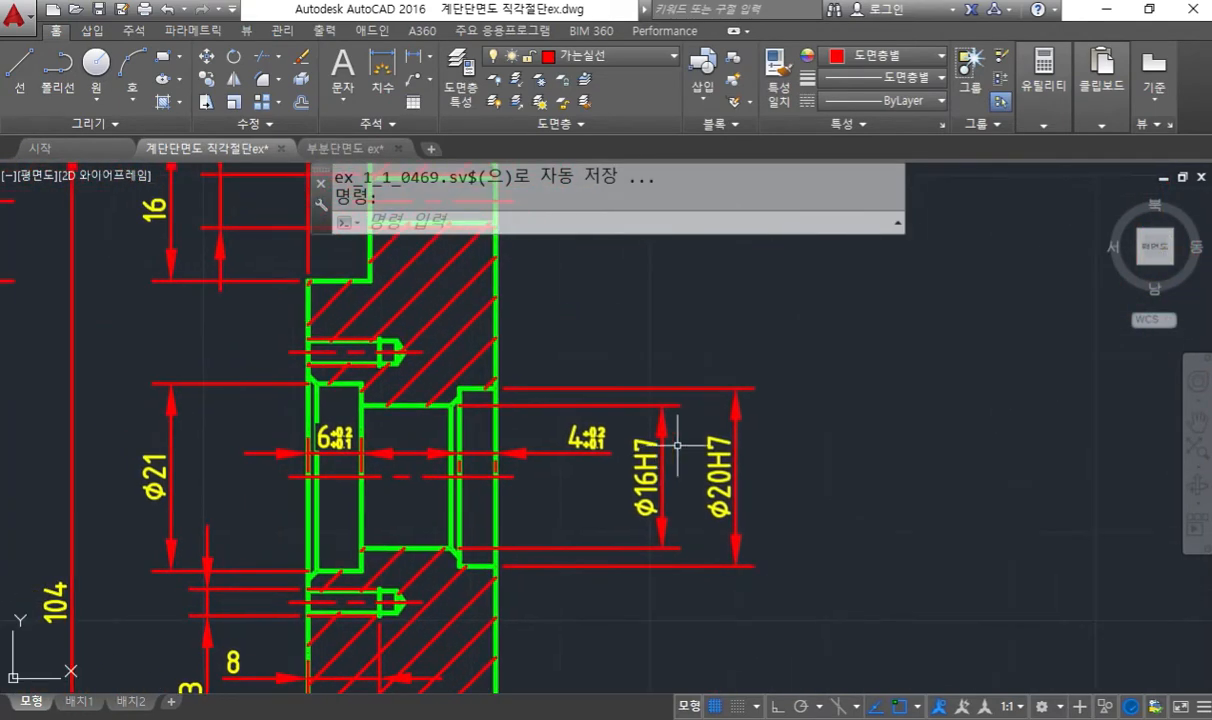
pyautogui.scroll(2, 676, 460)
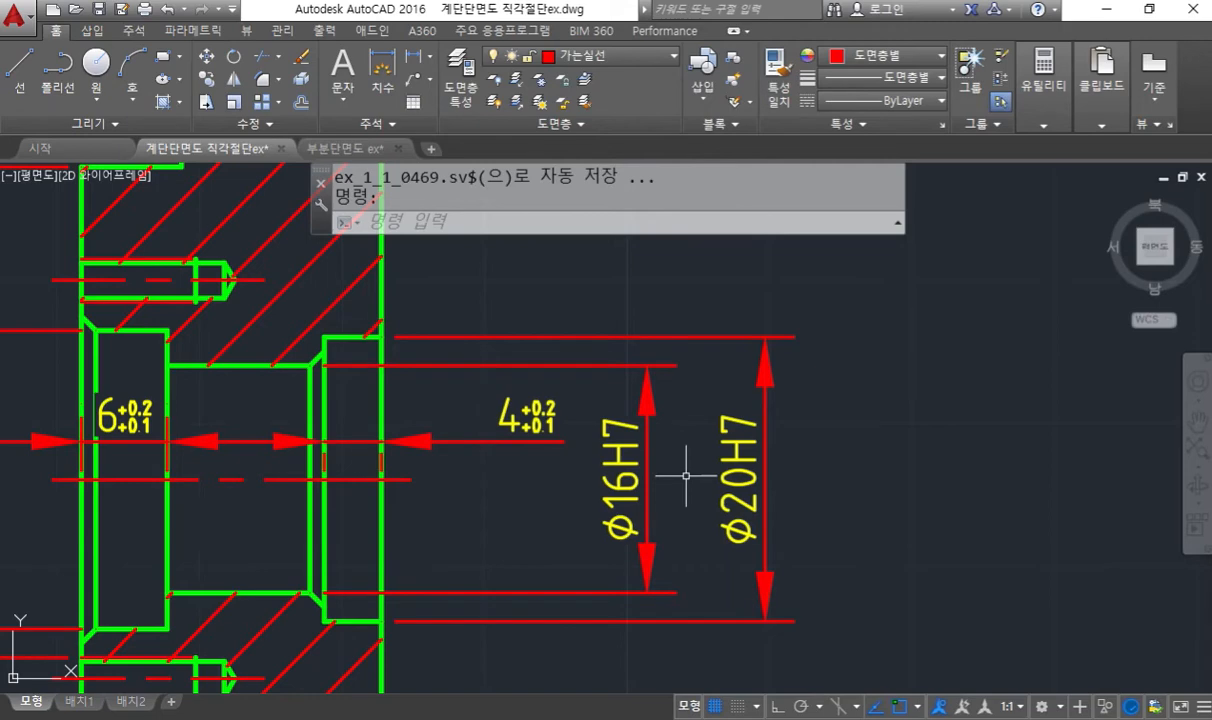
pyautogui.moveTo(698, 448); pyautogui.dragTo(851, 427, button='middle')
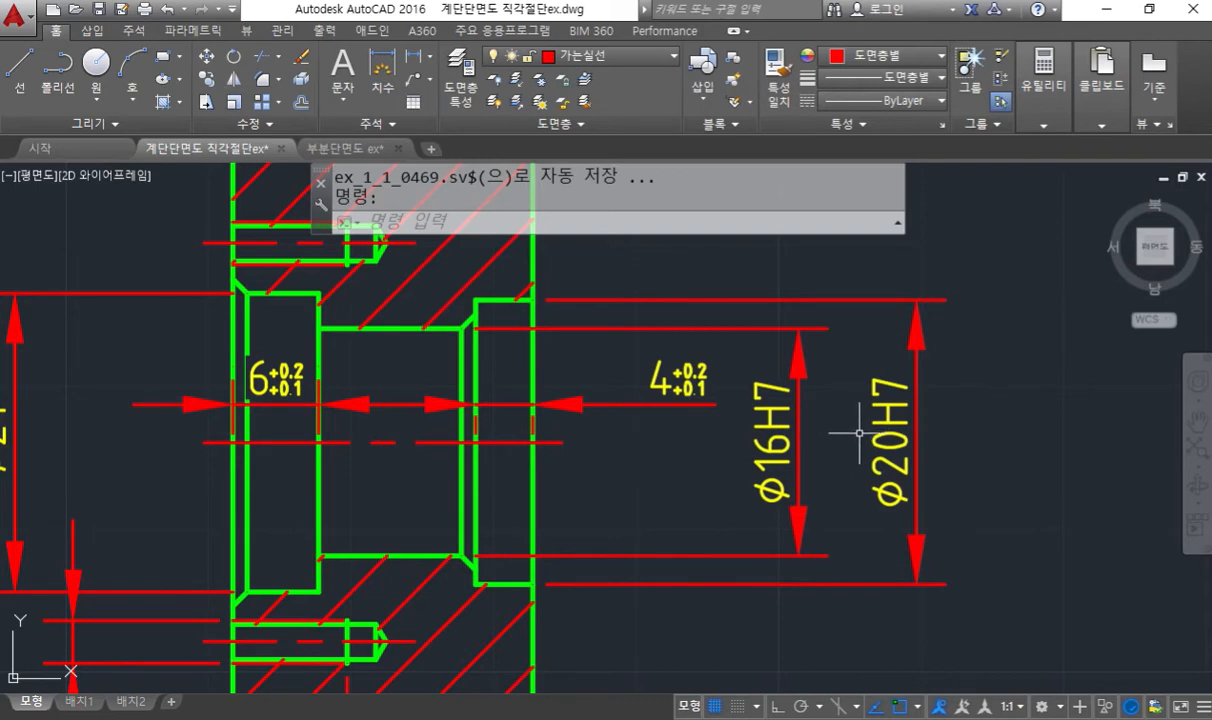
pyautogui.press('F12')
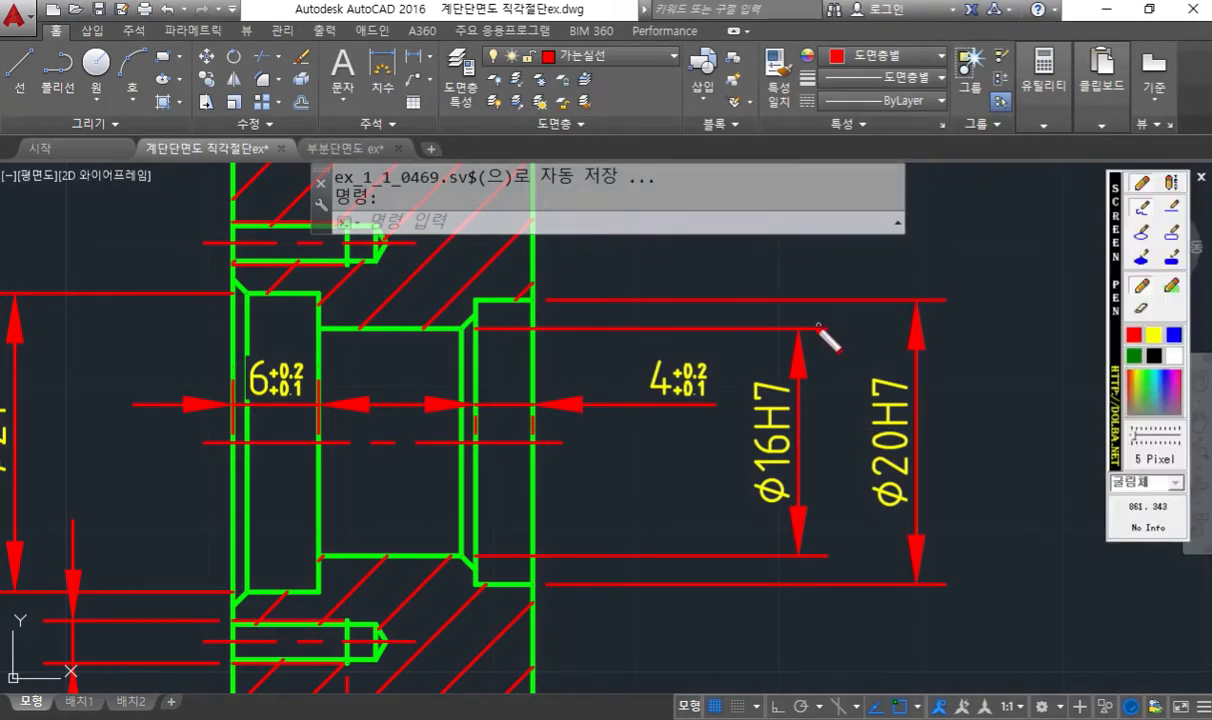
pyautogui.moveTo(798, 330)
pyautogui.mouseDown()
pyautogui.moveTo(796, 211)
pyautogui.moveTo(857, 184)
pyautogui.moveTo(920, 178)
pyautogui.mouseUp()
pyautogui.moveTo(780, 268)
pyautogui.mouseDown()
pyautogui.moveTo(801, 322)
pyautogui.moveTo(815, 300)
pyautogui.mouseUp()
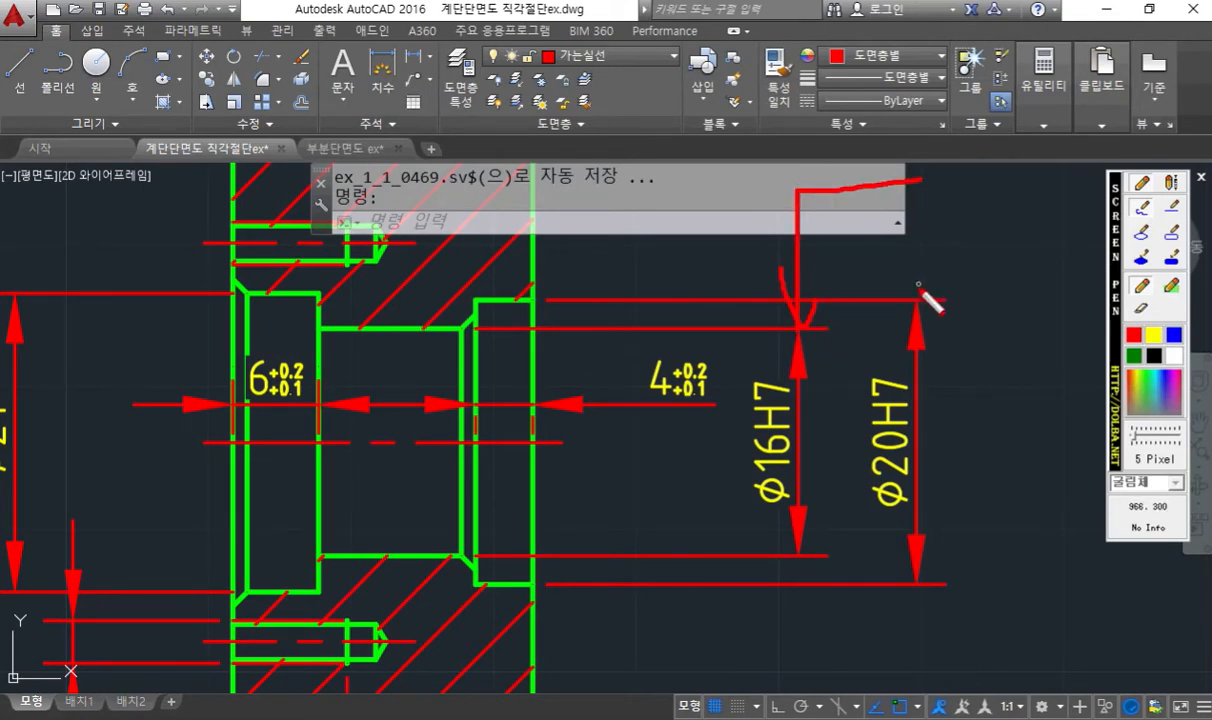
# - Sketch a red leader arrow onto the φ20H7 dimension's upper end and add frame boxes for both sketched leaders
pyautogui.moveTo(918, 298); pyautogui.dragTo(918, 225)
pyautogui.moveTo(898, 268)
pyautogui.mouseDown()
pyautogui.moveTo(914, 292)
pyautogui.moveTo(936, 268)
pyautogui.mouseUp()
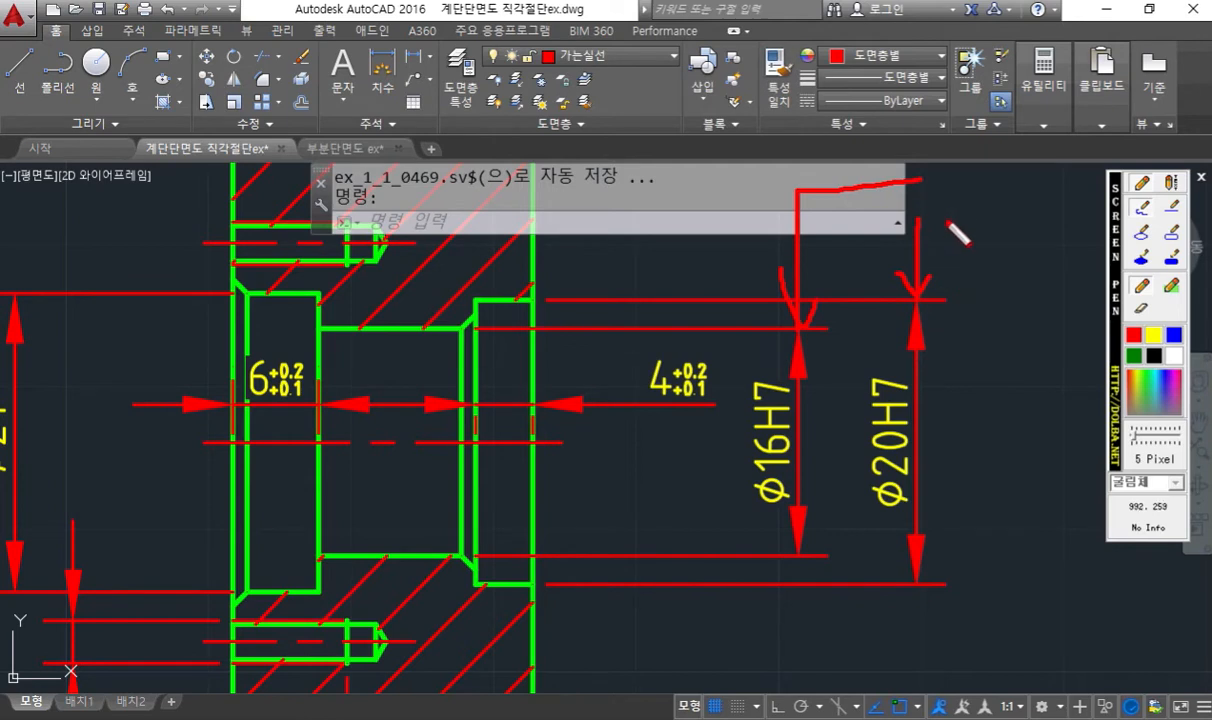
pyautogui.moveTo(919, 221); pyautogui.dragTo(989, 219)
pyautogui.moveTo(920, 180); pyautogui.dragTo(976, 173)
pyautogui.moveTo(1002, 78)
pyautogui.mouseDown()
pyautogui.moveTo(1166, 172)
pyautogui.moveTo(1132, 96)
pyautogui.moveTo(1000, 128)
pyautogui.mouseUp()
pyautogui.moveTo(995, 213)
pyautogui.mouseDown()
pyautogui.moveTo(1001, 266)
pyautogui.moveTo(1108, 252)
pyautogui.moveTo(1106, 207)
pyautogui.mouseUp()
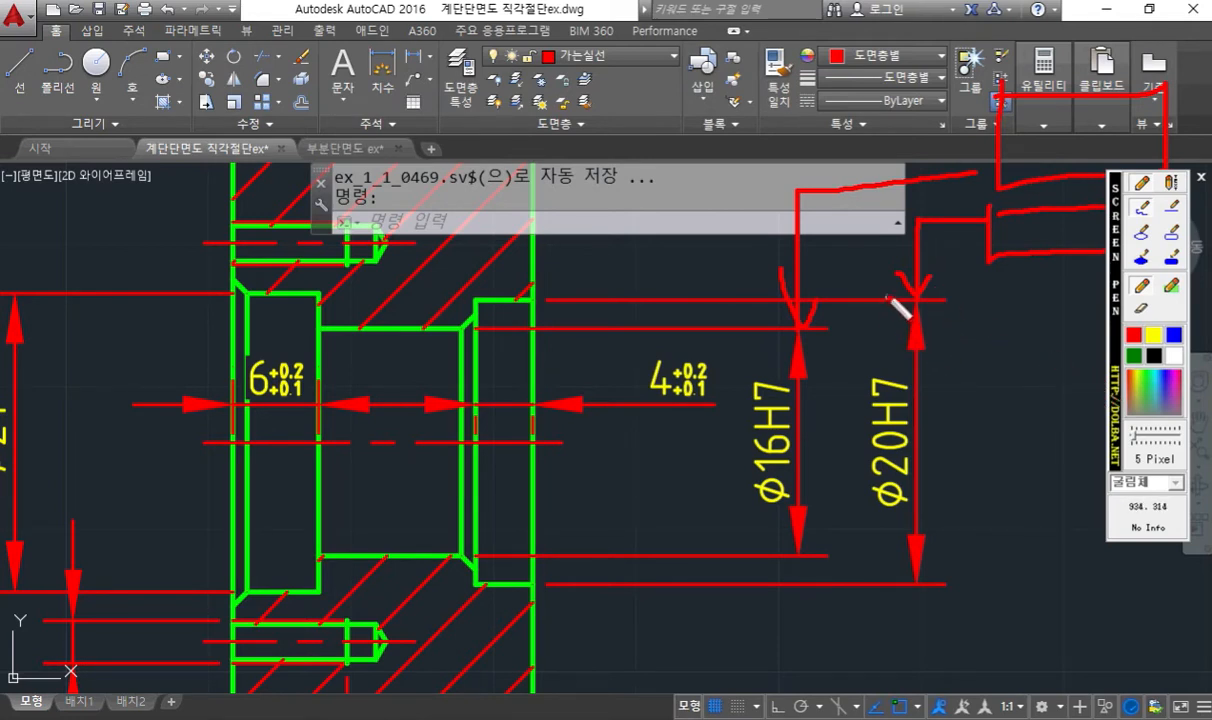
# - Handwrite circled red numbers 1 to 3 along the φ20H7 leader, and mark φ16H7 as 2 and φ20H7 as 1
pyautogui.moveTo(886, 287)
pyautogui.mouseDown()
pyautogui.moveTo(889, 315)
pyautogui.moveTo(898, 297)
pyautogui.moveTo(891, 313)
pyautogui.mouseUp()
pyautogui.moveTo(876, 207)
pyautogui.mouseDown()
pyautogui.moveTo(902, 225)
pyautogui.moveTo(872, 204)
pyautogui.moveTo(890, 194)
pyautogui.moveTo(962, 210)
pyautogui.mouseUp()
pyautogui.moveTo(952, 188); pyautogui.dragTo(975, 206)
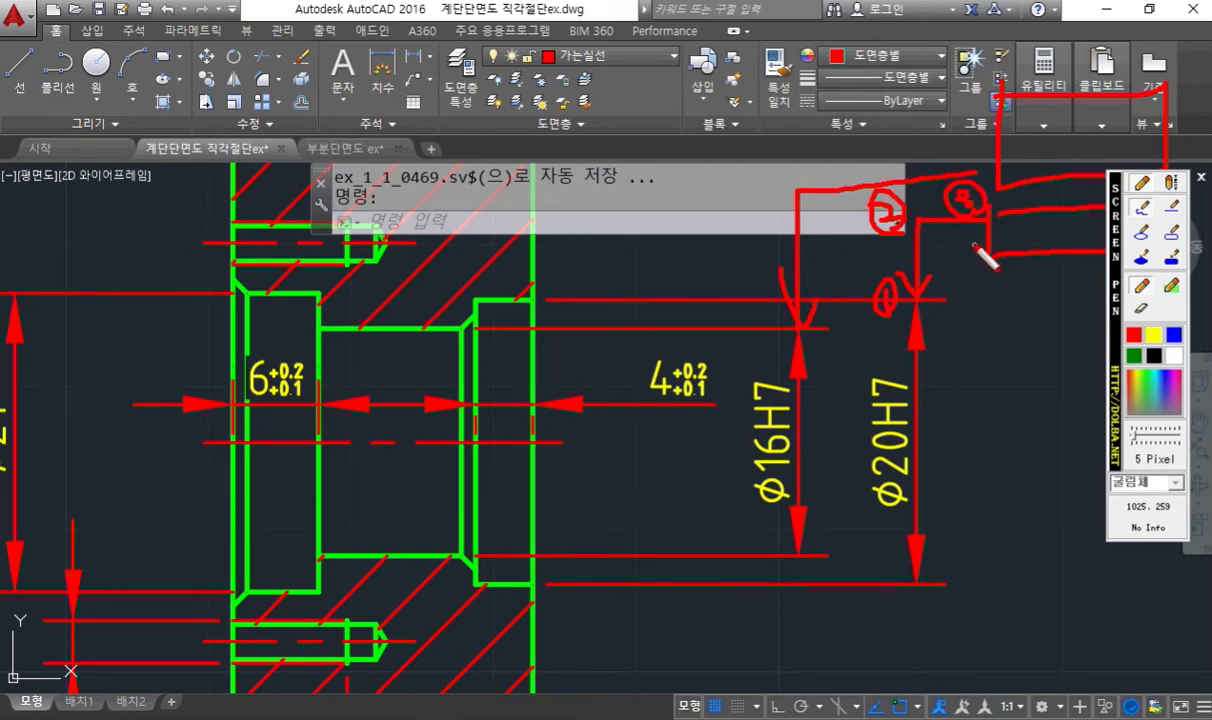
pyautogui.moveTo(988, 258); pyautogui.dragTo(1105, 255)
pyautogui.moveTo(754, 352)
pyautogui.mouseDown()
pyautogui.moveTo(751, 384)
pyautogui.moveTo(738, 352)
pyautogui.moveTo(764, 362)
pyautogui.mouseUp()
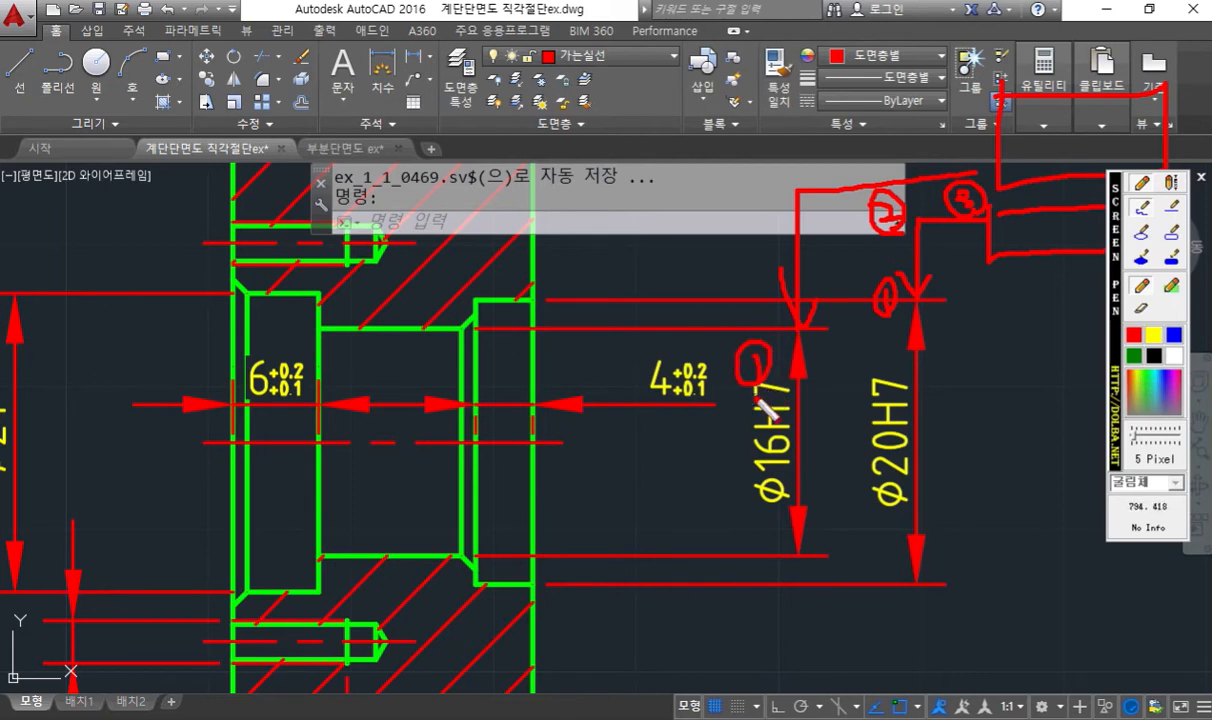
pyautogui.moveTo(745, 345)
pyautogui.mouseDown()
pyautogui.moveTo(726, 370)
pyautogui.moveTo(766, 368)
pyautogui.mouseUp()
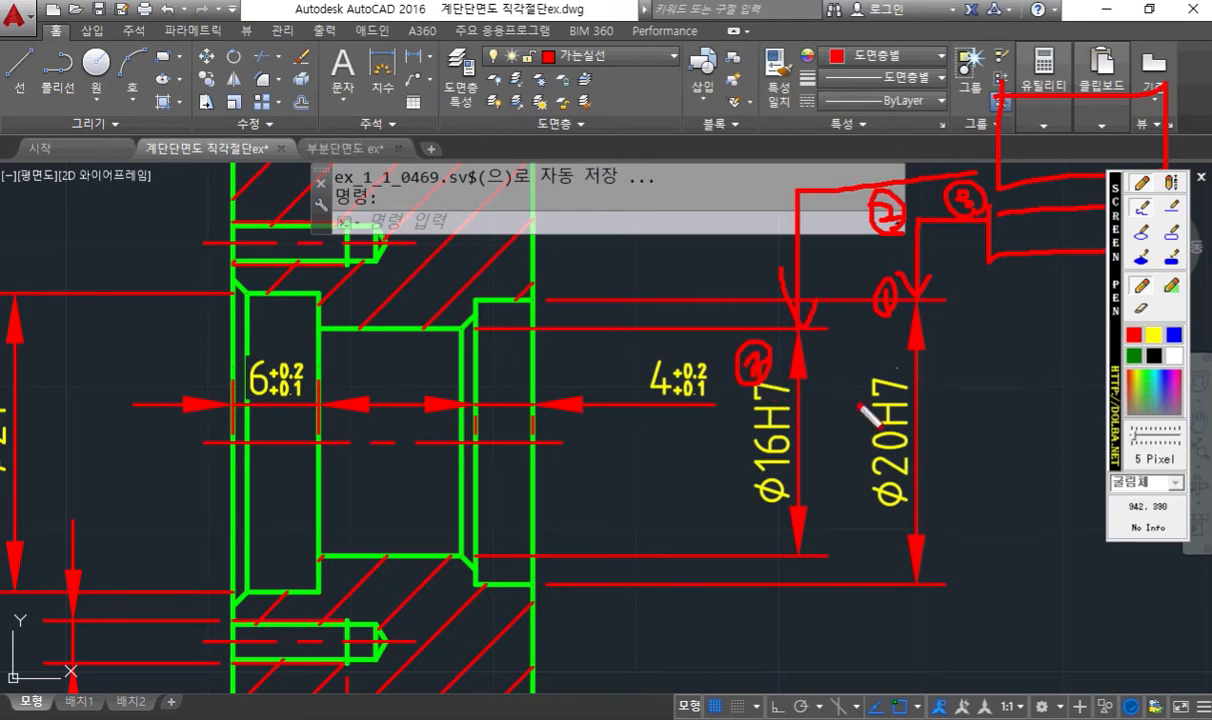
pyautogui.moveTo(861, 350)
pyautogui.mouseDown()
pyautogui.moveTo(878, 376)
pyautogui.moveTo(850, 365)
pyautogui.moveTo(855, 380)
pyautogui.moveTo(855, 345)
pyautogui.moveTo(895, 410)
pyautogui.mouseUp()
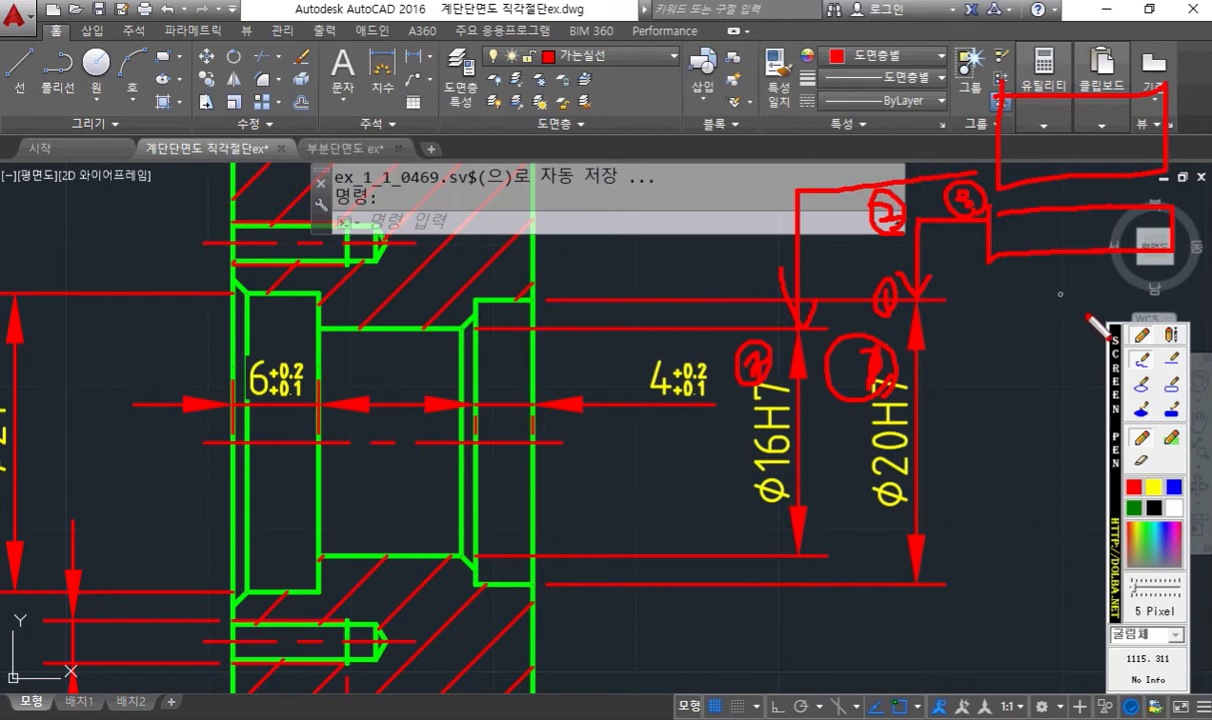
# - Using white ink, point an arrow at the lower frame, number the upper frame 2 and lower 1, and write "F8"
pyautogui.click(1174, 508)
pyautogui.moveTo(1047, 320)
pyautogui.mouseDown()
pyautogui.moveTo(1032, 256)
pyautogui.moveTo(1068, 268)
pyautogui.mouseUp()
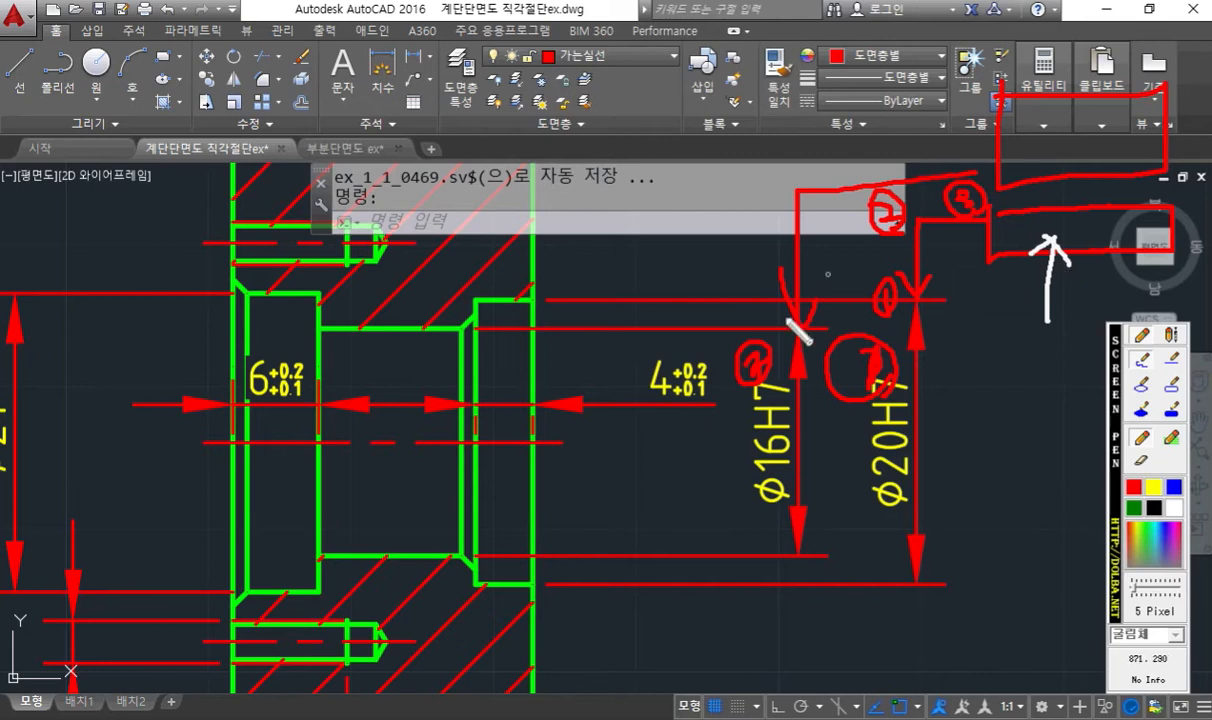
pyautogui.moveTo(1071, 142)
pyautogui.mouseDown()
pyautogui.moveTo(1043, 112)
pyautogui.moveTo(1058, 148)
pyautogui.moveTo(1038, 143)
pyautogui.mouseUp()
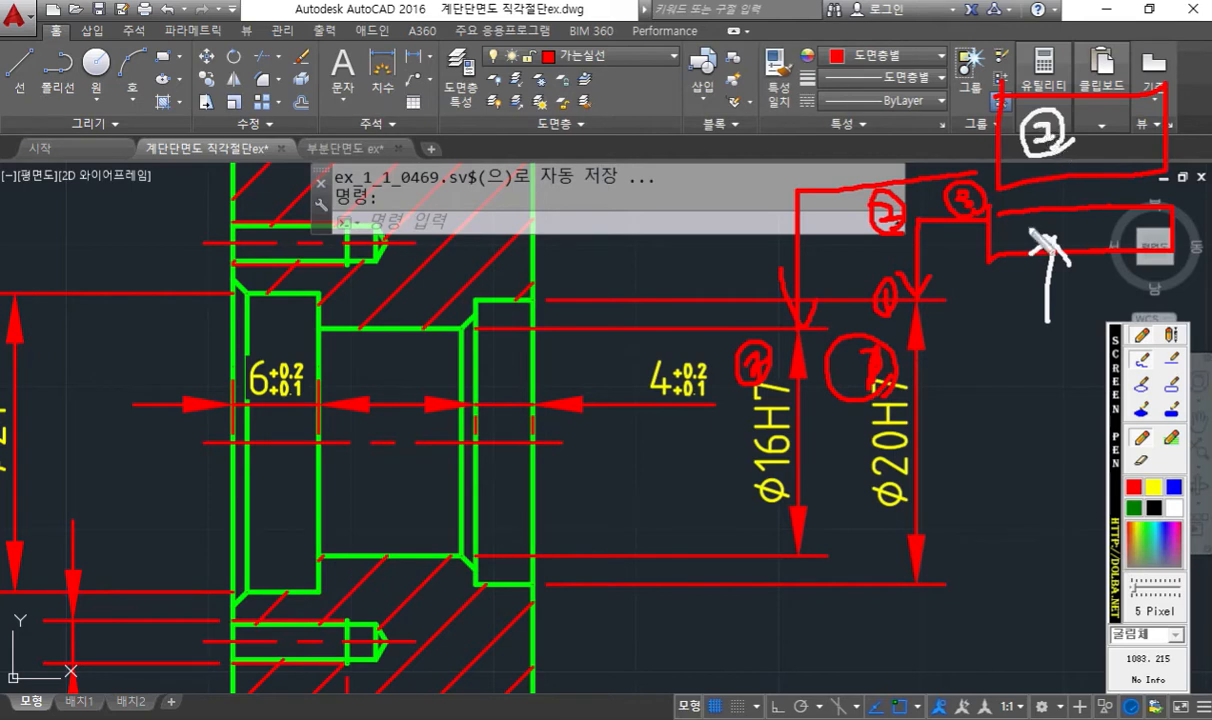
pyautogui.moveTo(1028, 215); pyautogui.dragTo(1050, 250)
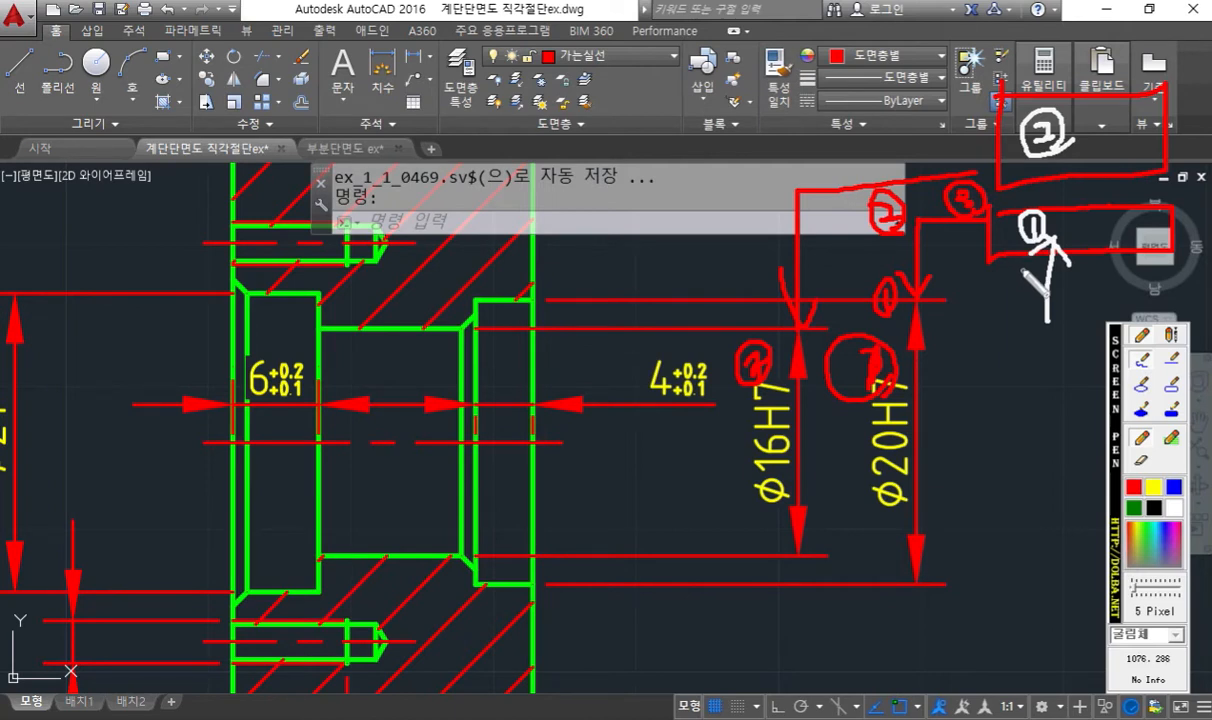
pyautogui.moveTo(1030, 277); pyautogui.dragTo(1035, 214)
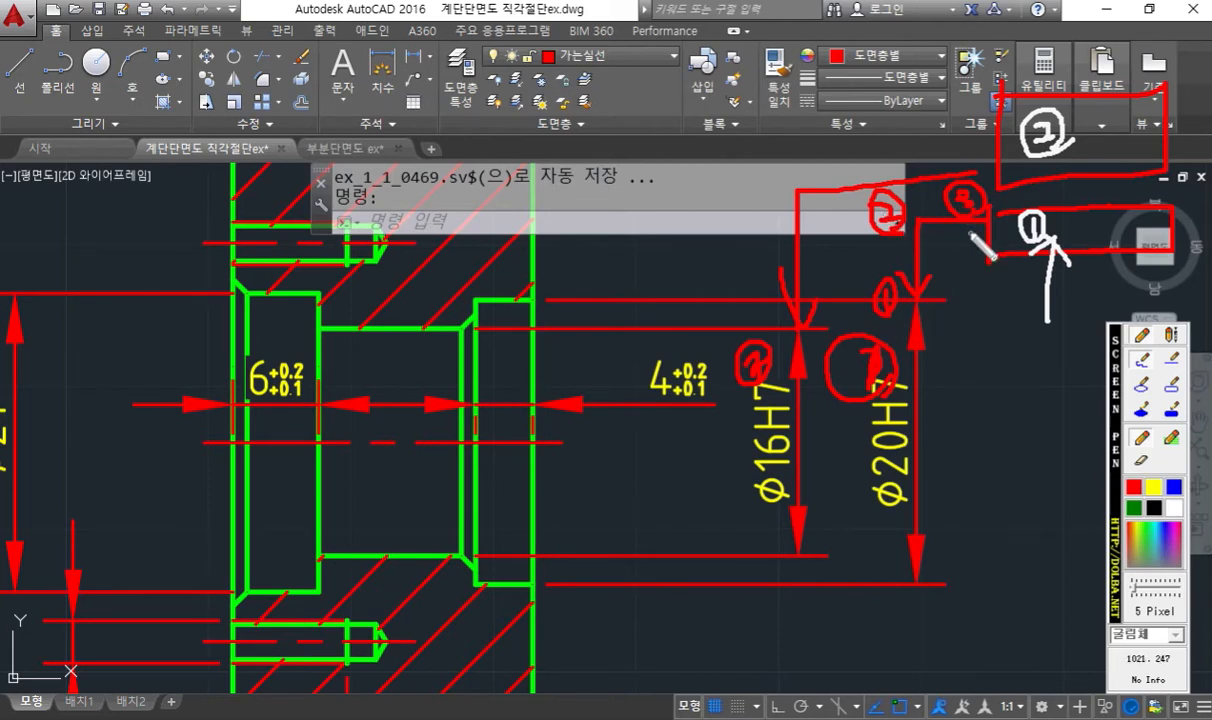
pyautogui.moveTo(968, 331)
pyautogui.mouseDown()
pyautogui.moveTo(997, 331)
pyautogui.moveTo(977, 371)
pyautogui.moveTo(1005, 362)
pyautogui.moveTo(1016, 340)
pyautogui.mouseUp()
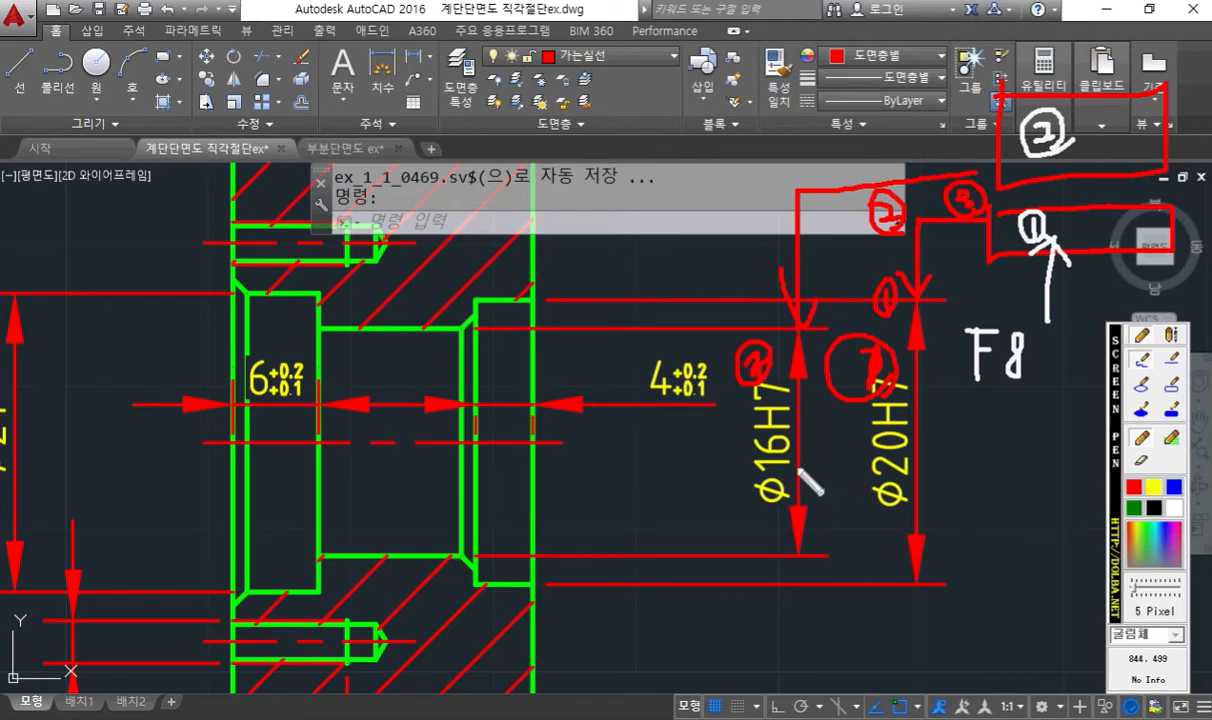
# - Sketch a slanted white leader with a frame and straight reference lines, circle "F8", and clear all pen annotations
pyautogui.moveTo(580, 347)
pyautogui.mouseDown()
pyautogui.moveTo(642, 140)
pyautogui.moveTo(740, 93)
pyautogui.mouseUp()
pyautogui.moveTo(578, 321); pyautogui.dragTo(616, 333)
pyautogui.moveTo(742, 95)
pyautogui.mouseDown()
pyautogui.moveTo(888, 131)
pyautogui.moveTo(744, 66)
pyautogui.mouseUp()
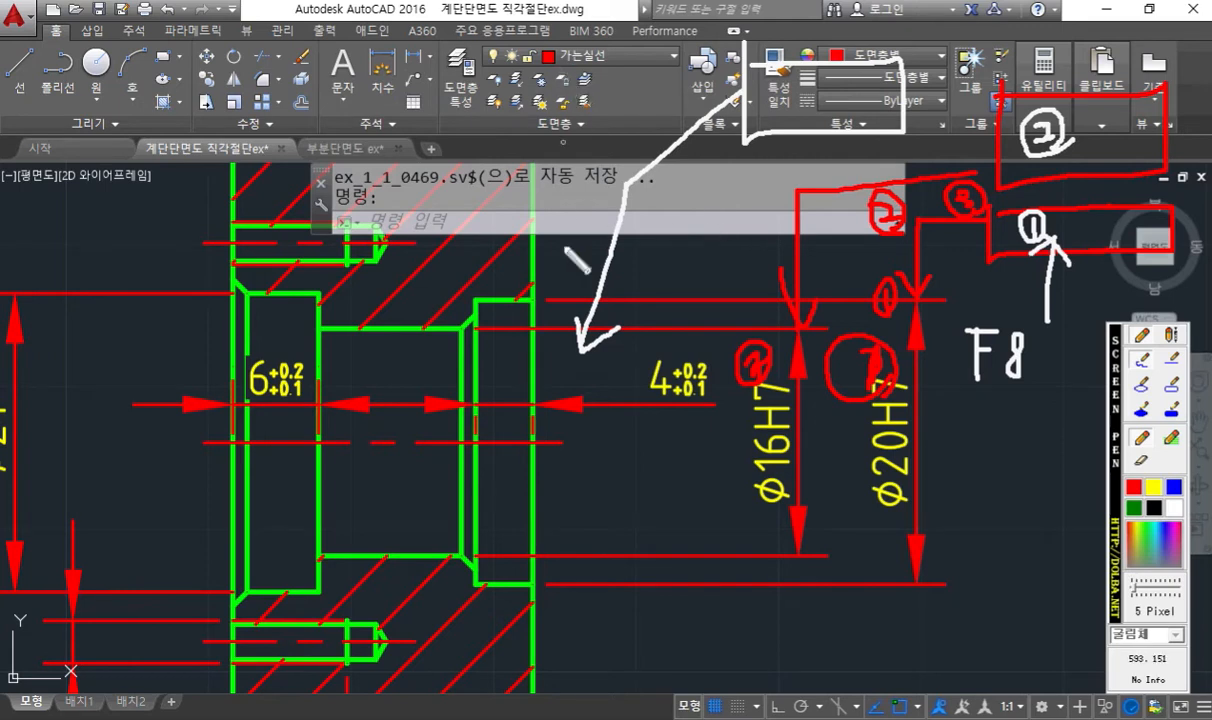
pyautogui.moveTo(575, 39); pyautogui.dragTo(578, 364)
pyautogui.moveTo(643, 195)
pyautogui.mouseDown()
pyautogui.moveTo(632, 175)
pyautogui.moveTo(574, 186)
pyautogui.moveTo(600, 199)
pyautogui.mouseUp()
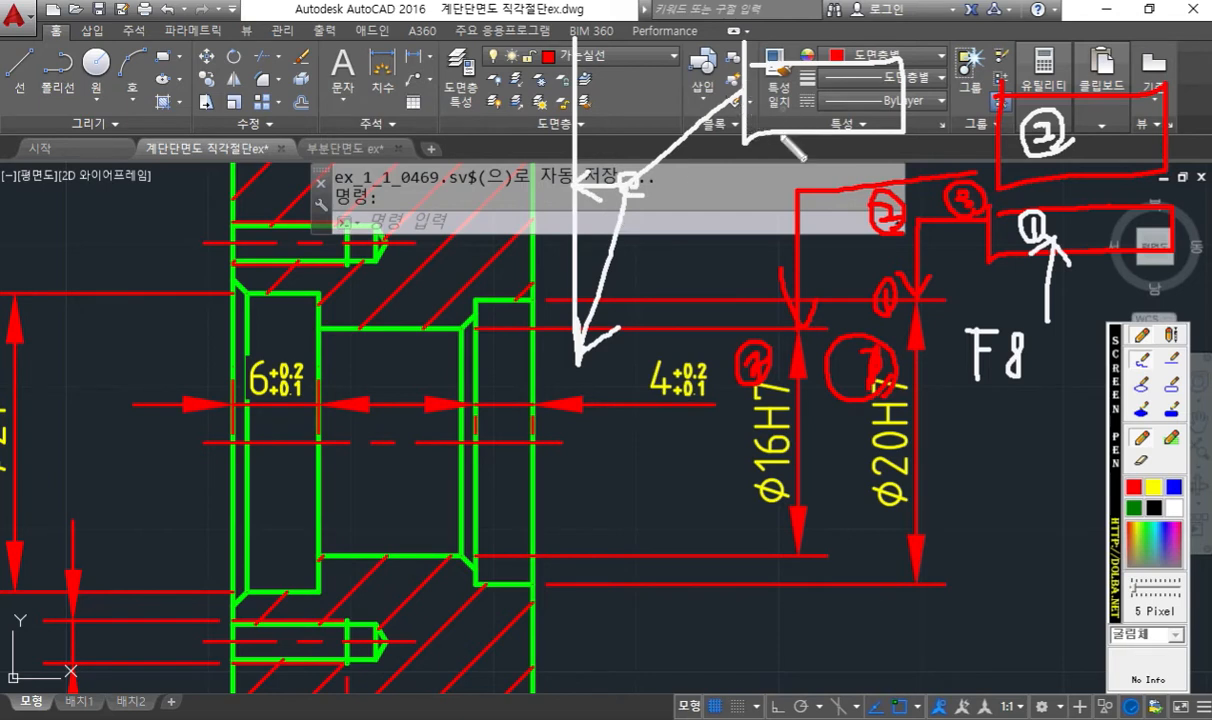
pyautogui.moveTo(630, 178); pyautogui.dragTo(895, 175)
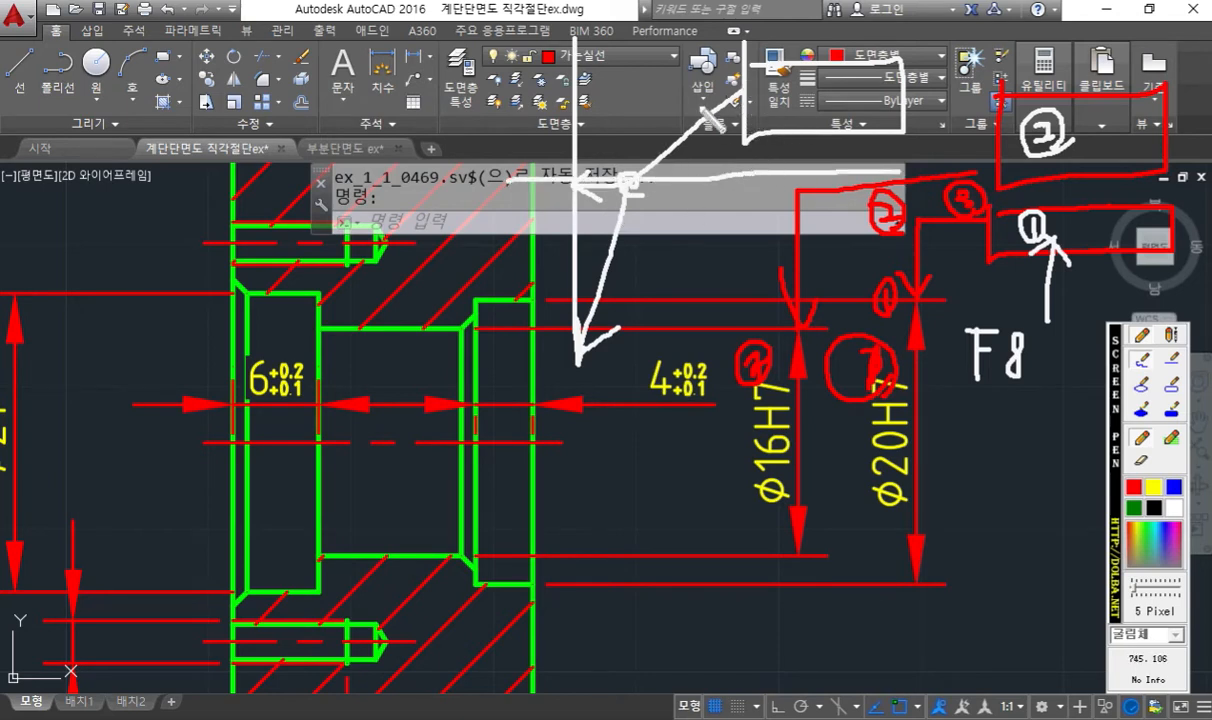
pyautogui.moveTo(731, 95); pyautogui.dragTo(733, 187)
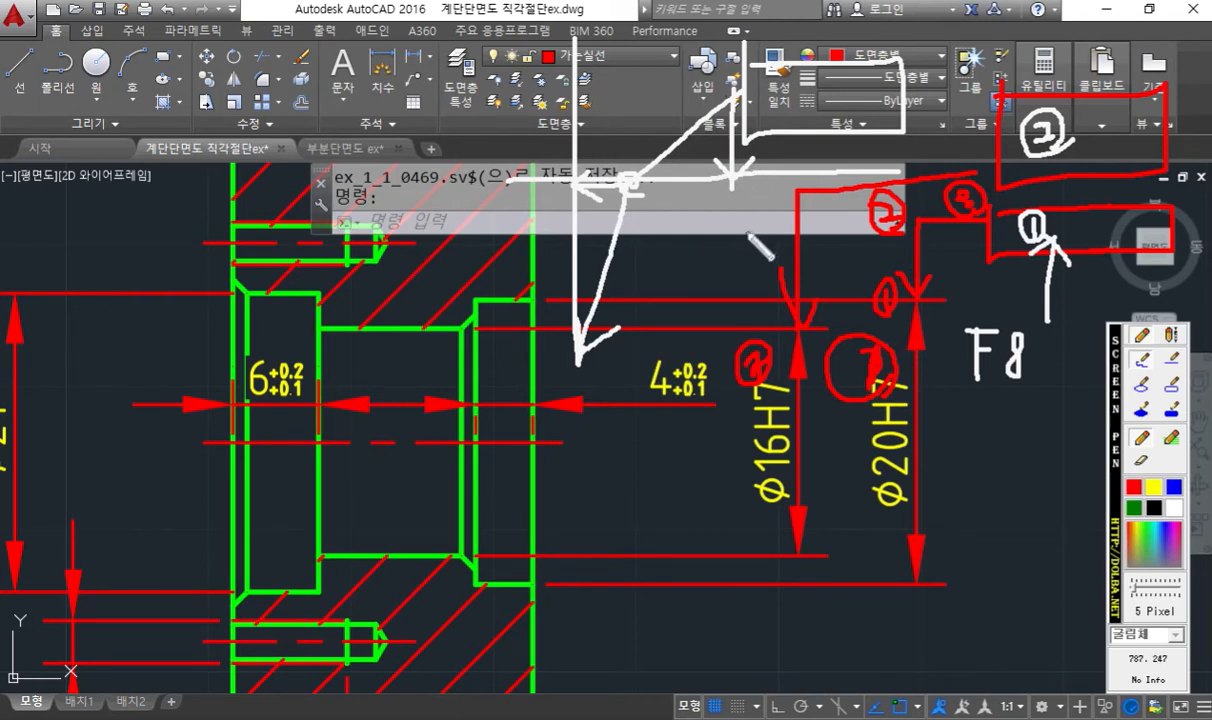
pyautogui.moveTo(1010, 378)
pyautogui.mouseDown()
pyautogui.moveTo(966, 372)
pyautogui.moveTo(1005, 299)
pyautogui.moveTo(1043, 395)
pyautogui.mouseUp()
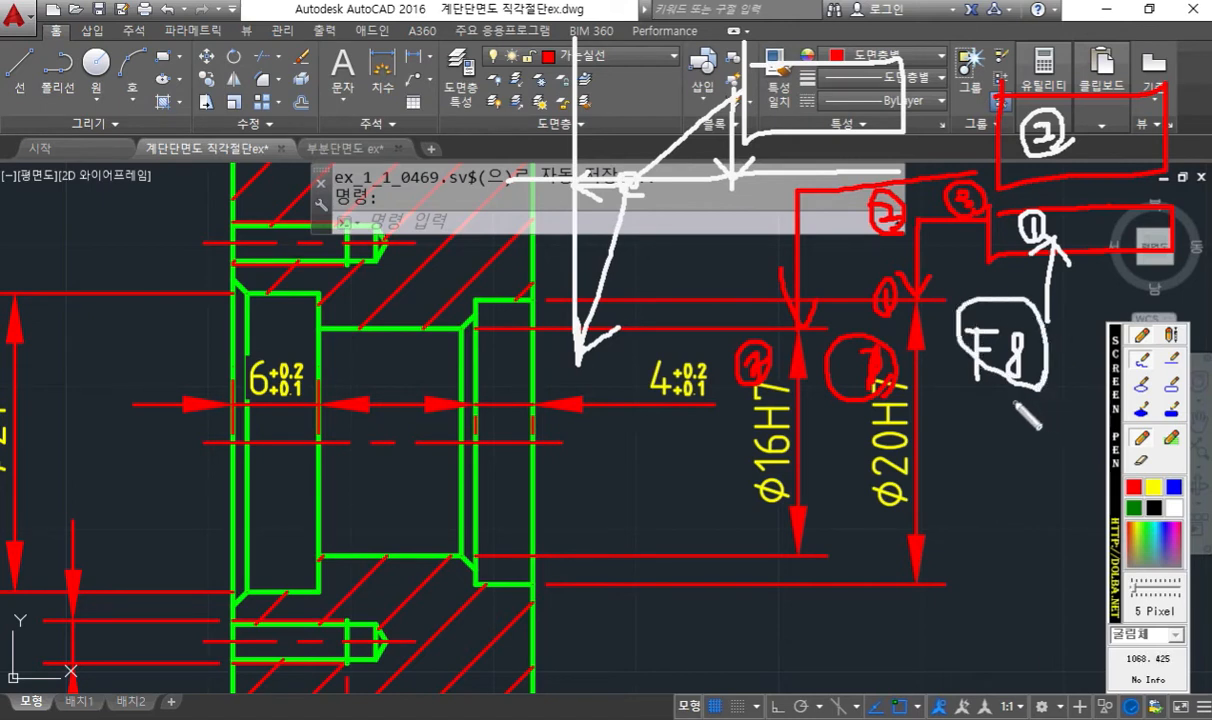
pyautogui.press('Escape')
# - Draw a QLEADER from the φ20H7 dimension's upper end, about 7.3 up and, with Ortho on, about 2.1 right, and move the tolerance dialog clear
pyautogui.moveTo(993, 266)
pyautogui.mouseDown(button='middle')
pyautogui.moveTo(844, 368)
pyautogui.moveTo(614, 361)
pyautogui.mouseUp(button='middle')
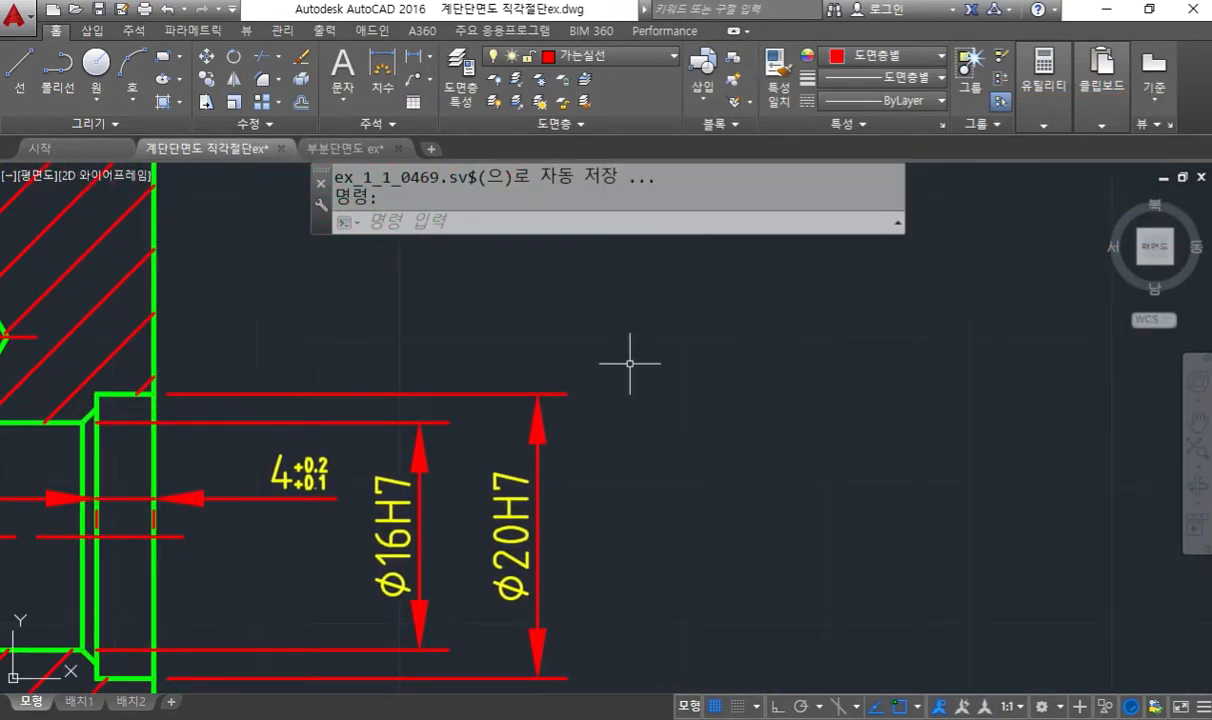
pyautogui.write('qleader')
pyautogui.press('Return')
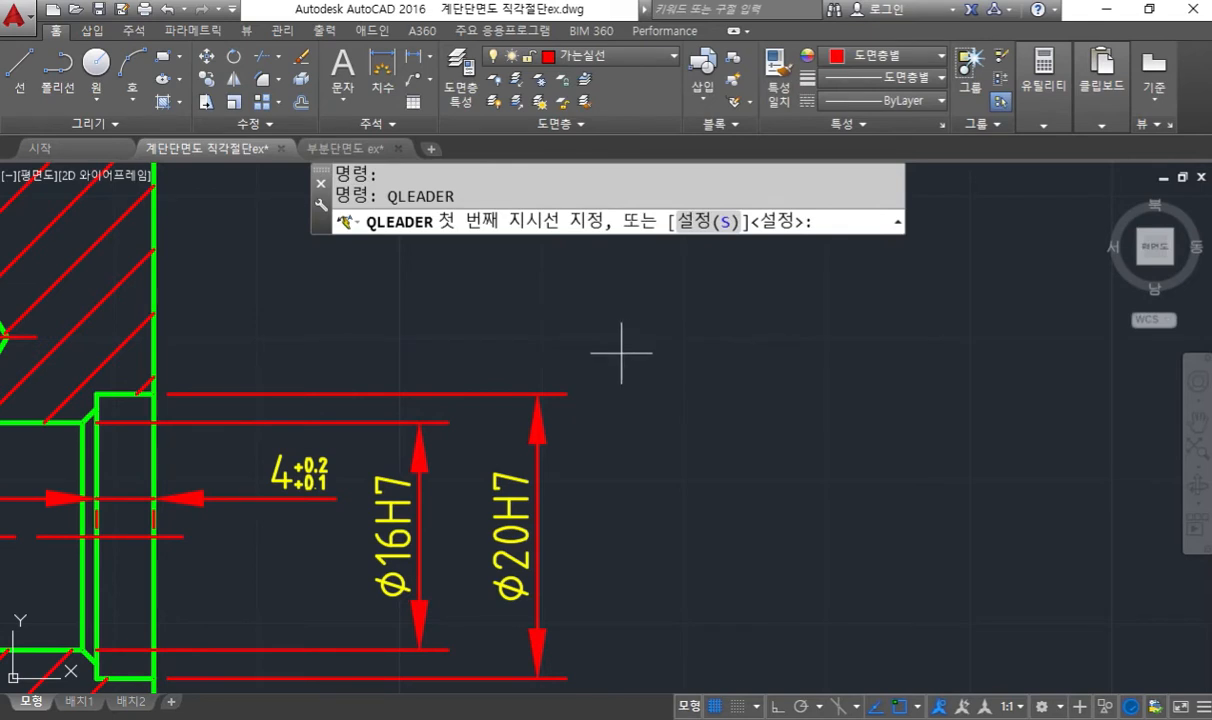
pyautogui.click(537, 394)
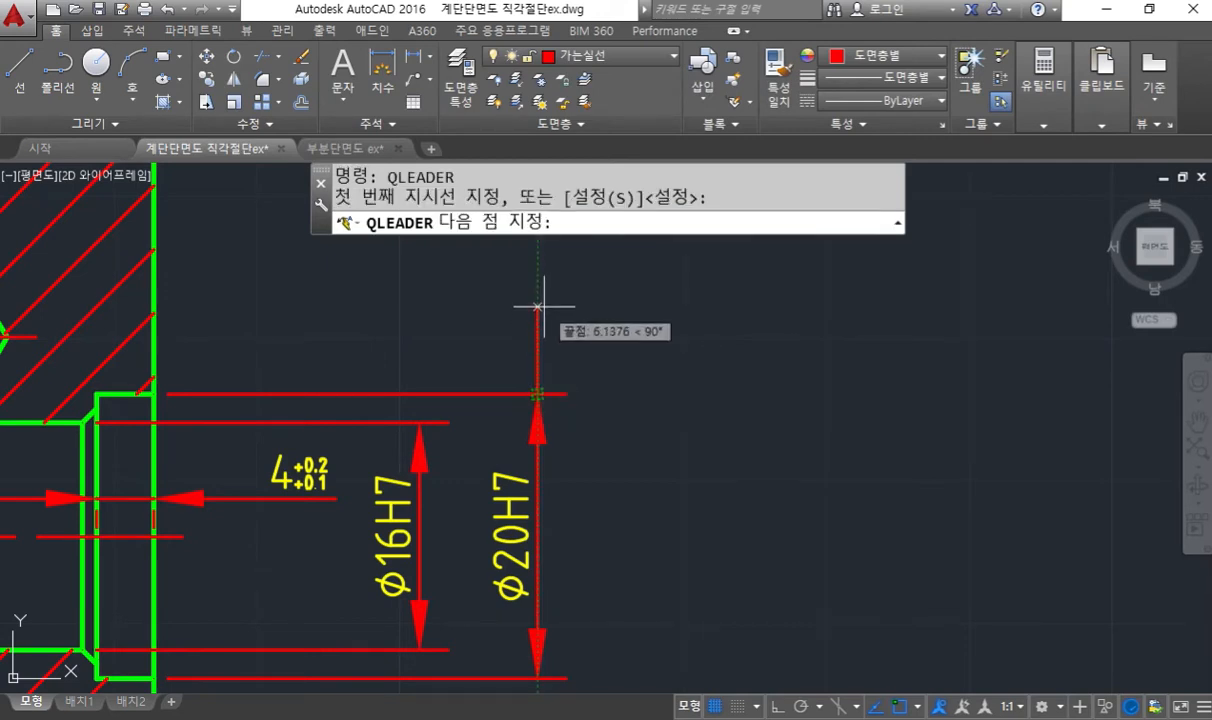
pyautogui.moveTo(537, 306); pyautogui.dragTo(549, 419, button='middle')
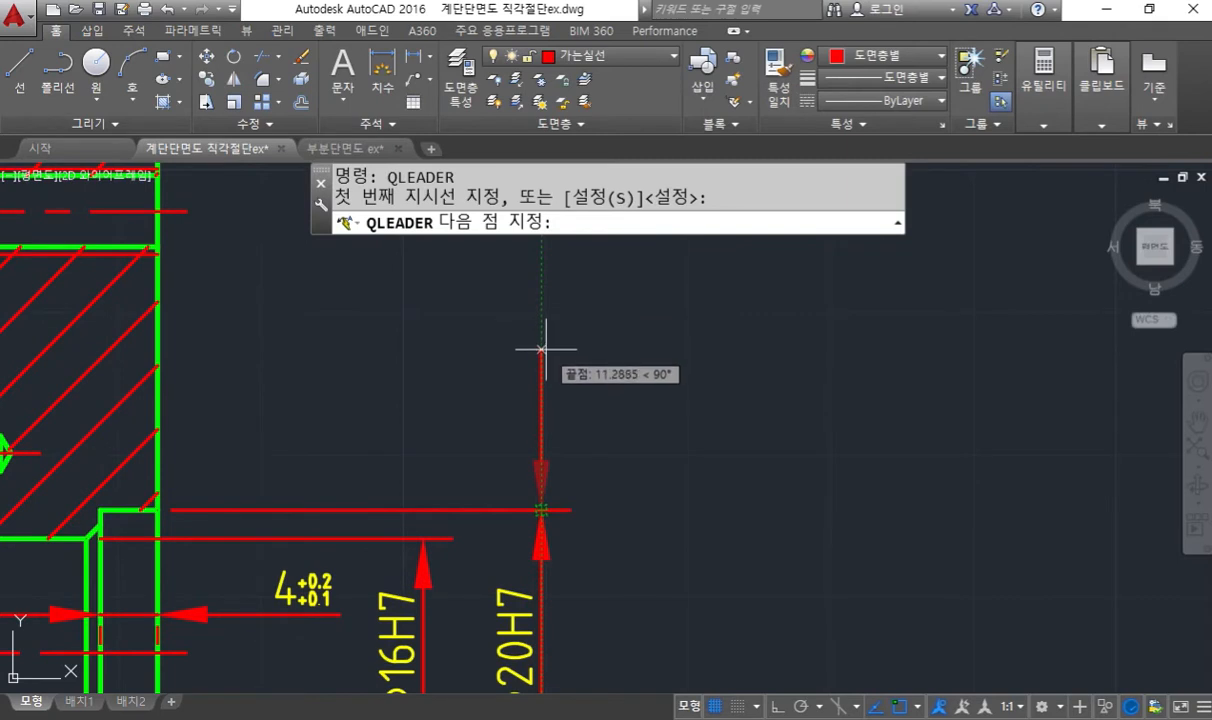
pyautogui.click(541, 406)
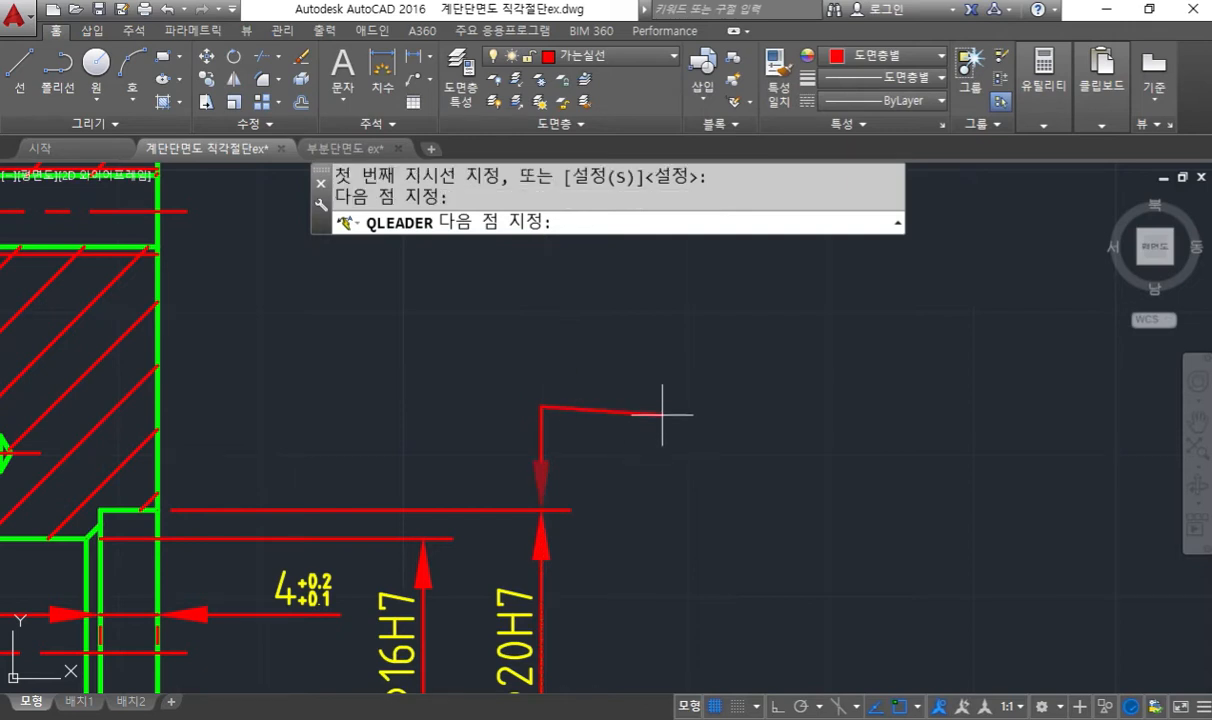
pyautogui.press('F8')
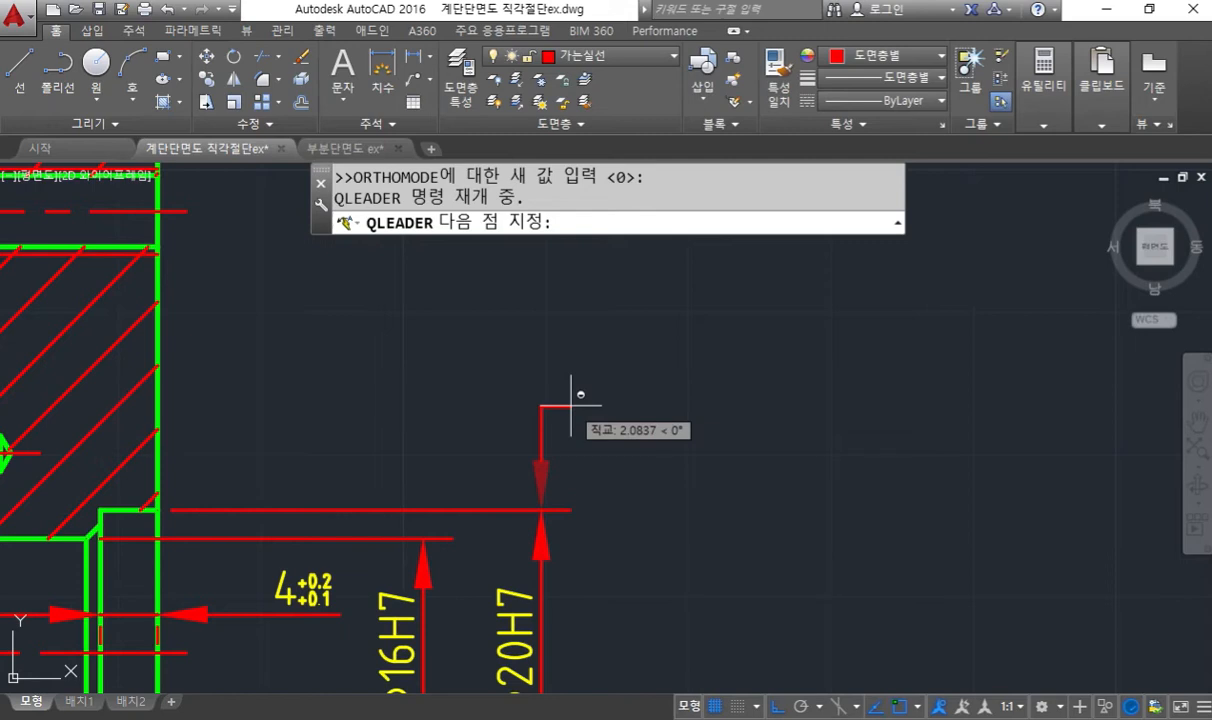
pyautogui.click(571, 405)
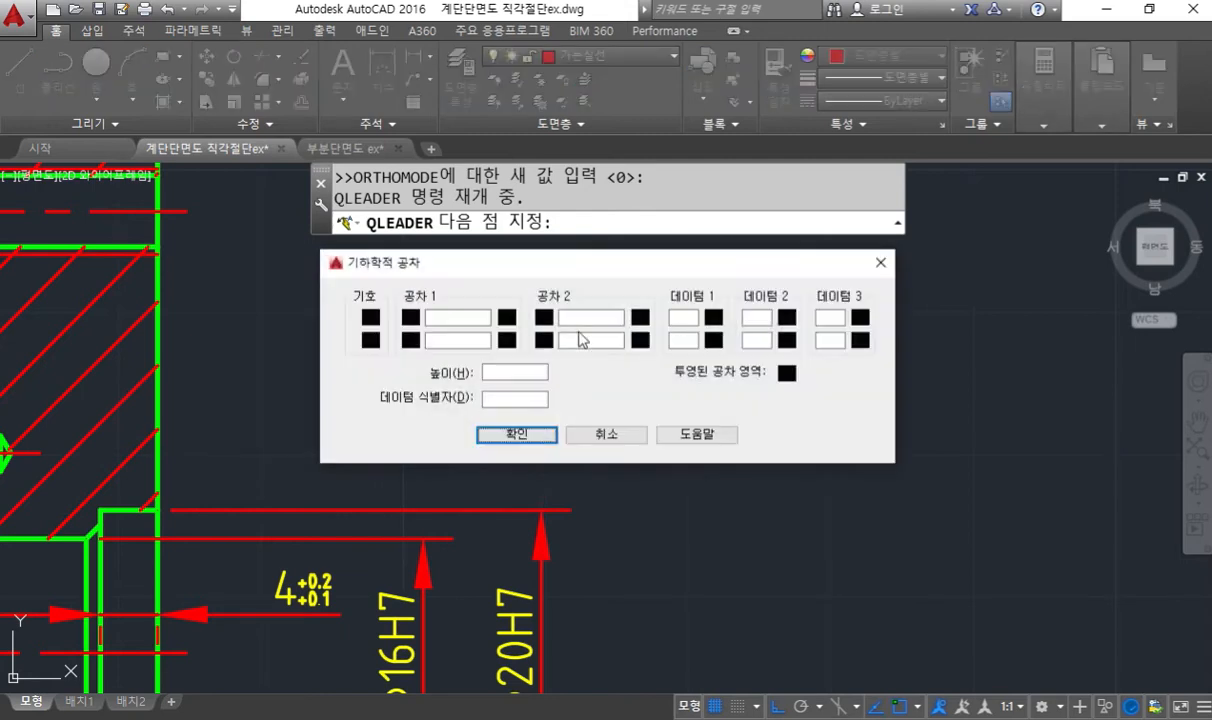
pyautogui.moveTo(552, 268); pyautogui.dragTo(622, 178)
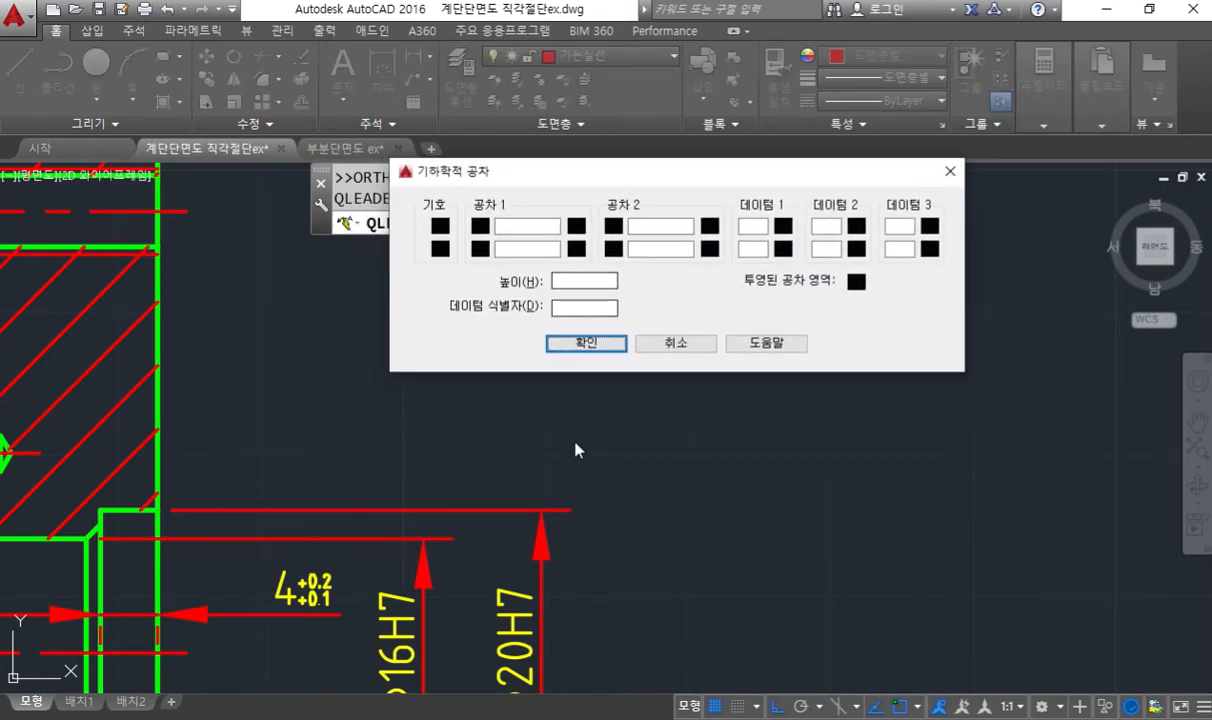
# - Sketch the bent leader arrow in white, number its bend 2 and its end 3, and clear the sketch
pyautogui.moveTo(541, 498)
pyautogui.mouseDown()
pyautogui.moveTo(542, 422)
pyautogui.moveTo(575, 420)
pyautogui.mouseUp()
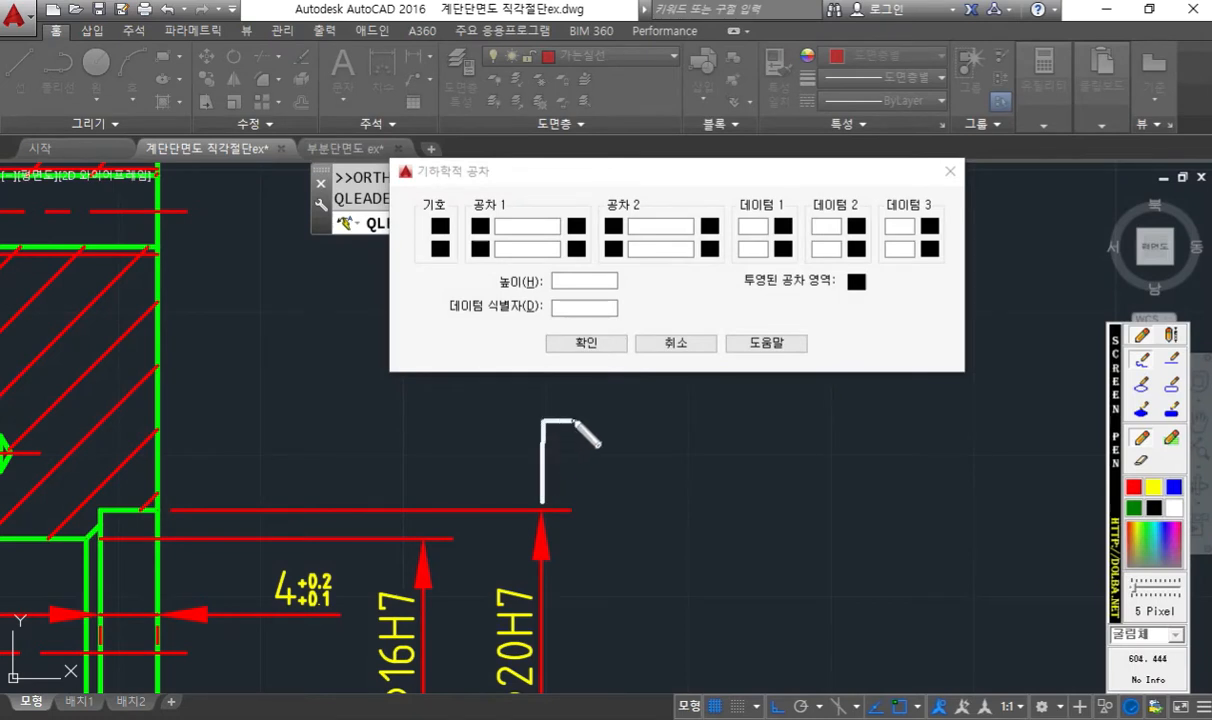
pyautogui.moveTo(534, 484); pyautogui.dragTo(555, 487)
pyautogui.moveTo(514, 399)
pyautogui.mouseDown()
pyautogui.moveTo(548, 409)
pyautogui.moveTo(577, 399)
pyautogui.moveTo(573, 411)
pyautogui.mouseUp()
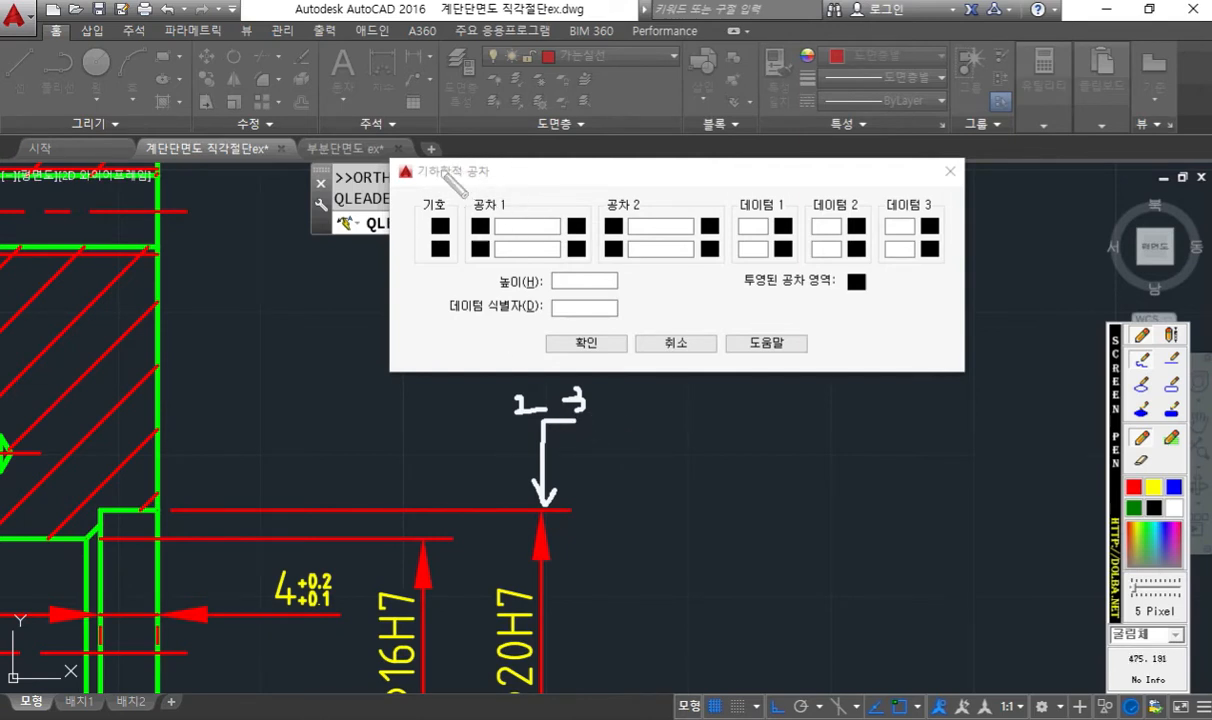
pyautogui.press('Escape')
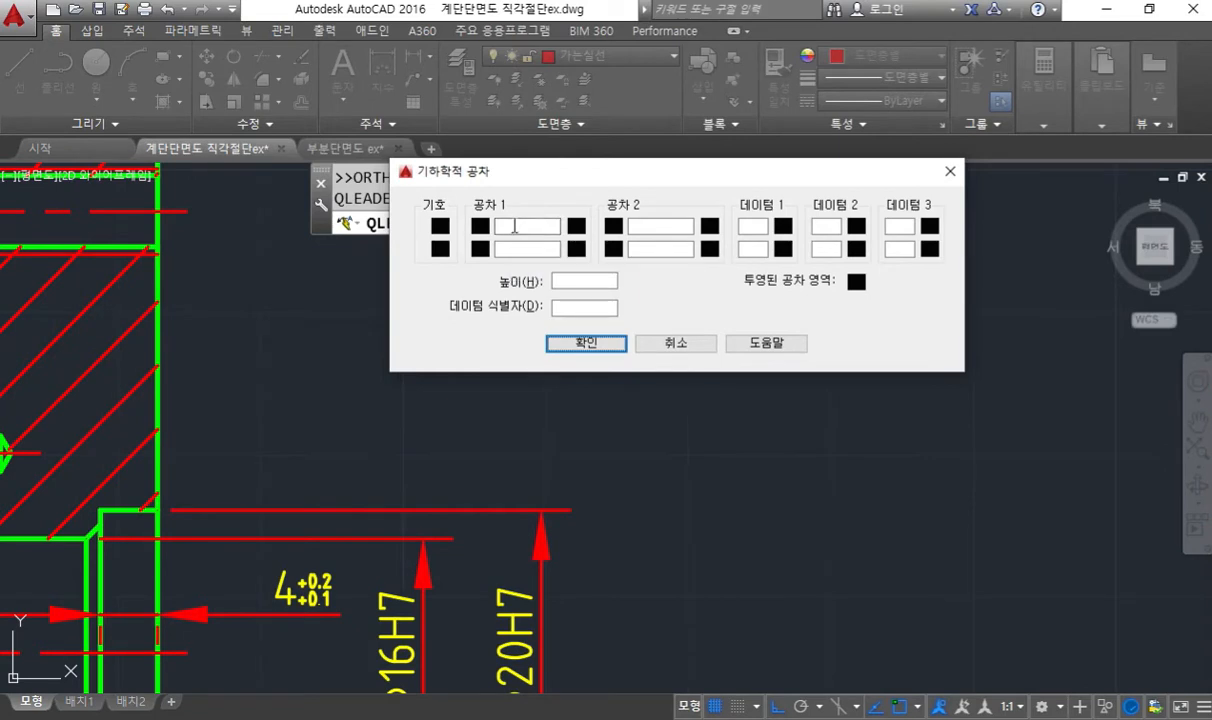
# - Point a red pen arrow at the first symbol (기호) box of the geometric tolerance dialog
pyautogui.press('F12')
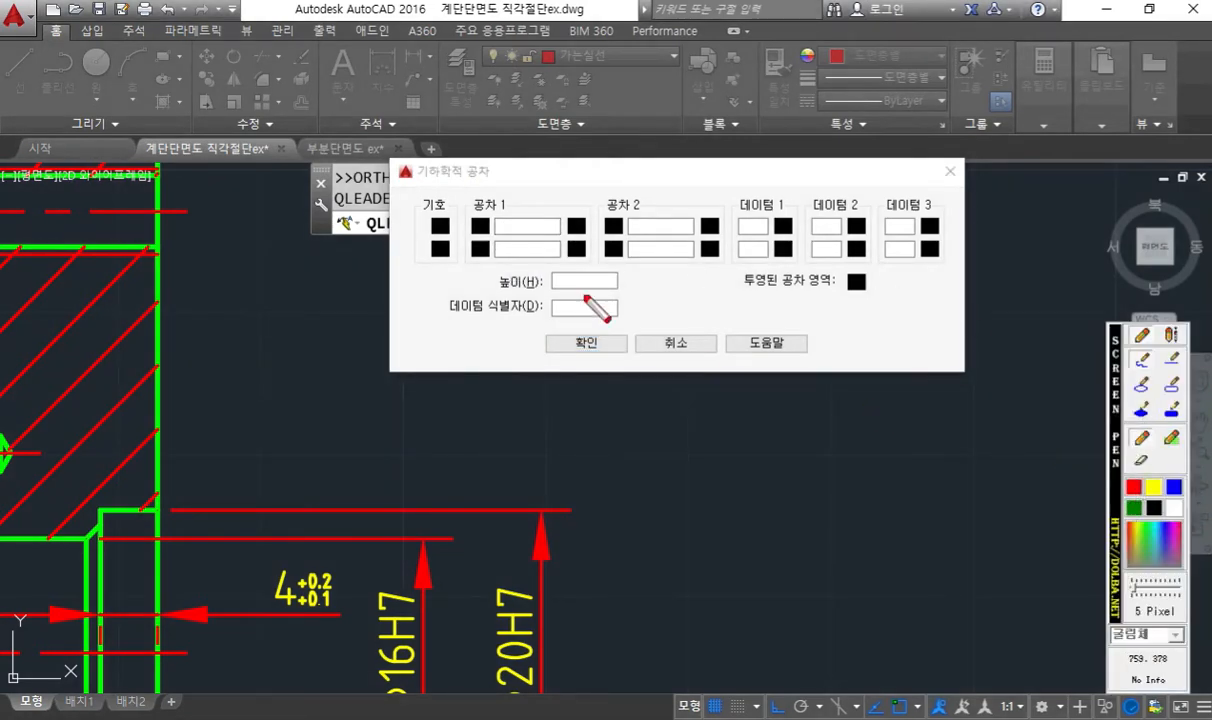
pyautogui.moveTo(435, 219); pyautogui.dragTo(417, 104)
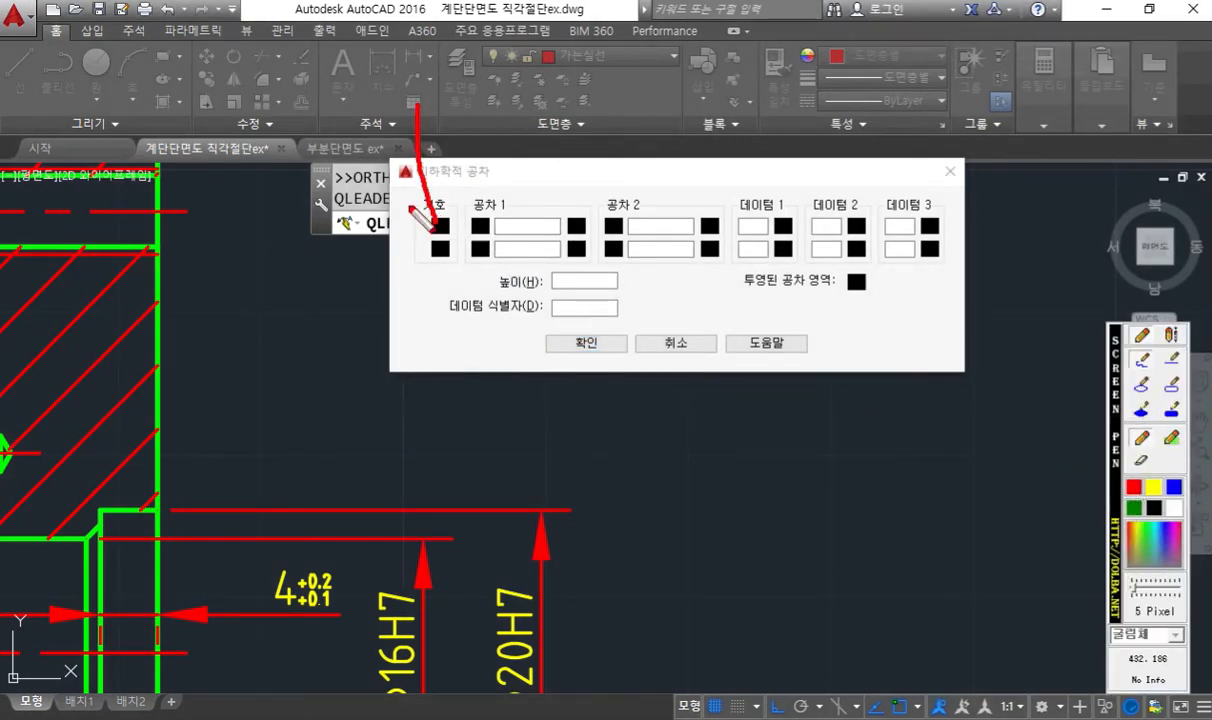
pyautogui.moveTo(408, 190); pyautogui.dragTo(443, 180)
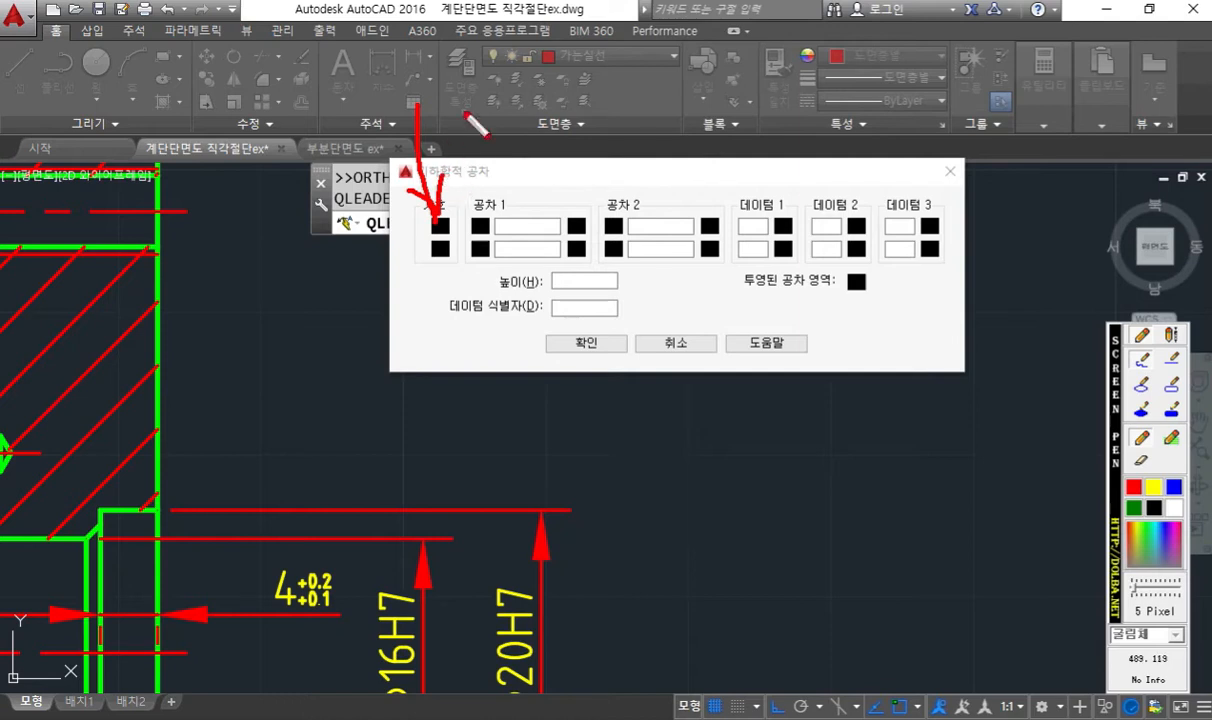
# - Sketch a circled ring symbol above the dialog in red pen, write "동축도 or 동심도(위치도)" beside it, and underline both tolerance names
pyautogui.moveTo(407, 52)
pyautogui.mouseDown()
pyautogui.moveTo(377, 84)
pyautogui.moveTo(427, 60)
pyautogui.moveTo(425, 81)
pyautogui.moveTo(406, 73)
pyautogui.moveTo(410, 82)
pyautogui.mouseUp()
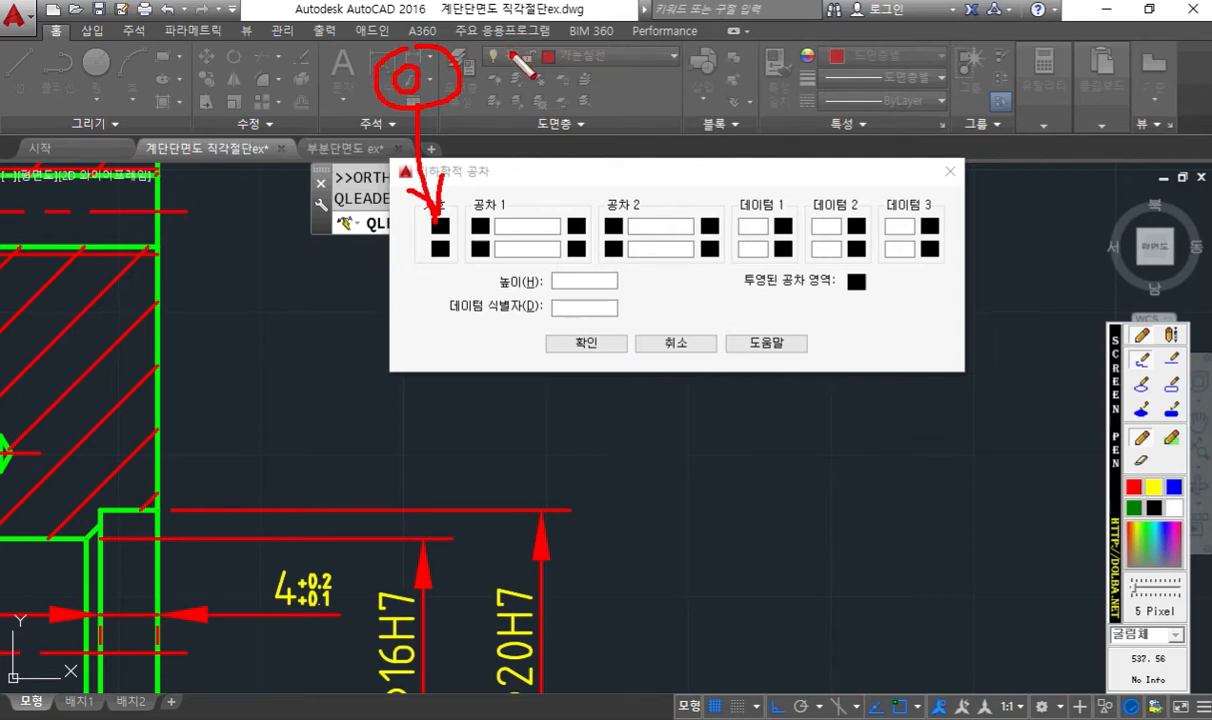
pyautogui.moveTo(489, 55)
pyautogui.mouseDown()
pyautogui.moveTo(521, 54)
pyautogui.moveTo(525, 95)
pyautogui.moveTo(524, 84)
pyautogui.mouseUp()
pyautogui.moveTo(553, 43); pyautogui.dragTo(563, 49)
pyautogui.moveTo(548, 58)
pyautogui.mouseDown()
pyautogui.moveTo(571, 55)
pyautogui.moveTo(559, 68)
pyautogui.mouseUp()
pyautogui.moveTo(569, 62)
pyautogui.mouseDown()
pyautogui.moveTo(589, 69)
pyautogui.moveTo(588, 102)
pyautogui.moveTo(606, 80)
pyautogui.moveTo(614, 94)
pyautogui.moveTo(681, 63)
pyautogui.moveTo(703, 86)
pyautogui.moveTo(766, 48)
pyautogui.mouseUp()
pyautogui.moveTo(747, 52)
pyautogui.mouseDown()
pyautogui.moveTo(762, 64)
pyautogui.moveTo(756, 76)
pyautogui.mouseUp()
pyautogui.moveTo(741, 77); pyautogui.dragTo(766, 82)
pyautogui.moveTo(812, 43)
pyautogui.mouseDown()
pyautogui.moveTo(782, 63)
pyautogui.moveTo(819, 67)
pyautogui.mouseUp()
pyautogui.moveTo(804, 72)
pyautogui.mouseDown()
pyautogui.moveTo(823, 87)
pyautogui.moveTo(853, 54)
pyautogui.mouseUp()
pyautogui.moveTo(837, 59)
pyautogui.mouseDown()
pyautogui.moveTo(856, 68)
pyautogui.moveTo(848, 84)
pyautogui.mouseUp()
pyautogui.moveTo(834, 87); pyautogui.dragTo(864, 84)
pyautogui.moveTo(897, 38)
pyautogui.mouseDown()
pyautogui.moveTo(901, 86)
pyautogui.moveTo(914, 42)
pyautogui.moveTo(930, 66)
pyautogui.moveTo(917, 87)
pyautogui.mouseUp()
pyautogui.moveTo(947, 44)
pyautogui.mouseDown()
pyautogui.moveTo(946, 89)
pyautogui.moveTo(986, 55)
pyautogui.moveTo(968, 83)
pyautogui.moveTo(1025, 87)
pyautogui.mouseUp()
pyautogui.moveTo(1037, 43); pyautogui.dragTo(1058, 41)
pyautogui.moveTo(1041, 45)
pyautogui.mouseDown()
pyautogui.moveTo(1060, 60)
pyautogui.moveTo(1049, 78)
pyautogui.mouseUp()
pyautogui.moveTo(1037, 81); pyautogui.dragTo(1073, 76)
pyautogui.moveTo(1083, 31); pyautogui.dragTo(1069, 94)
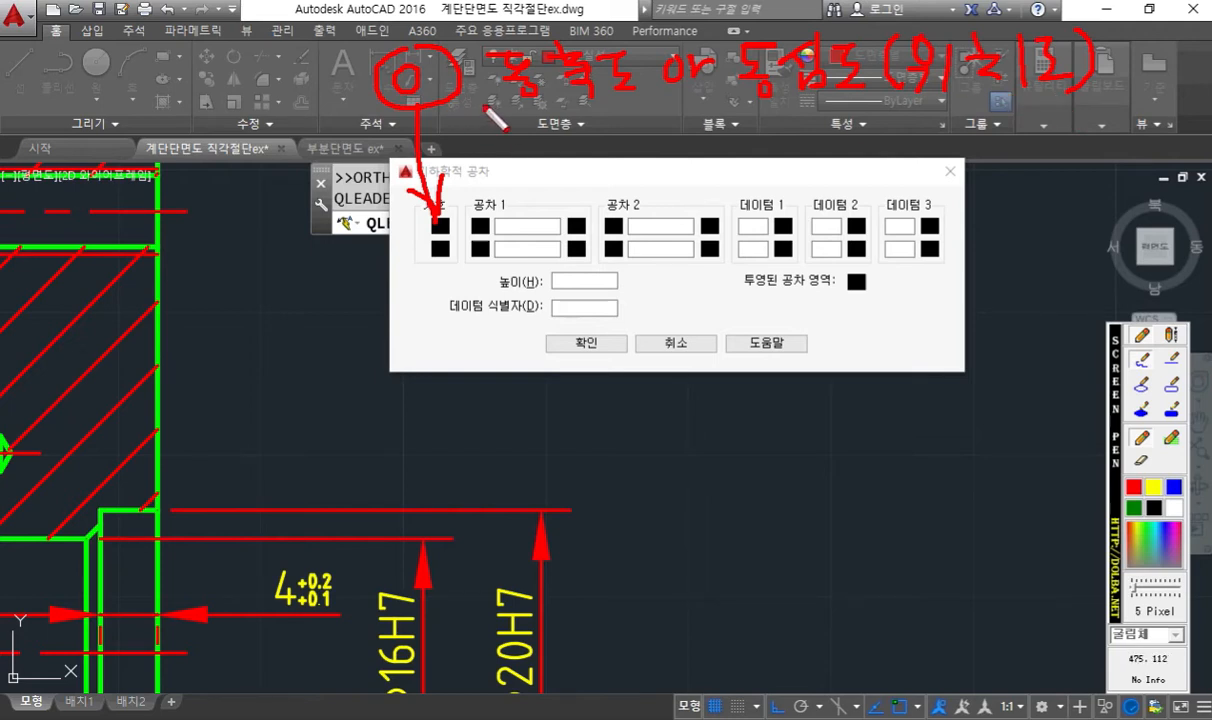
pyautogui.moveTo(505, 103); pyautogui.dragTo(632, 102)
pyautogui.moveTo(736, 102); pyautogui.dragTo(870, 104)
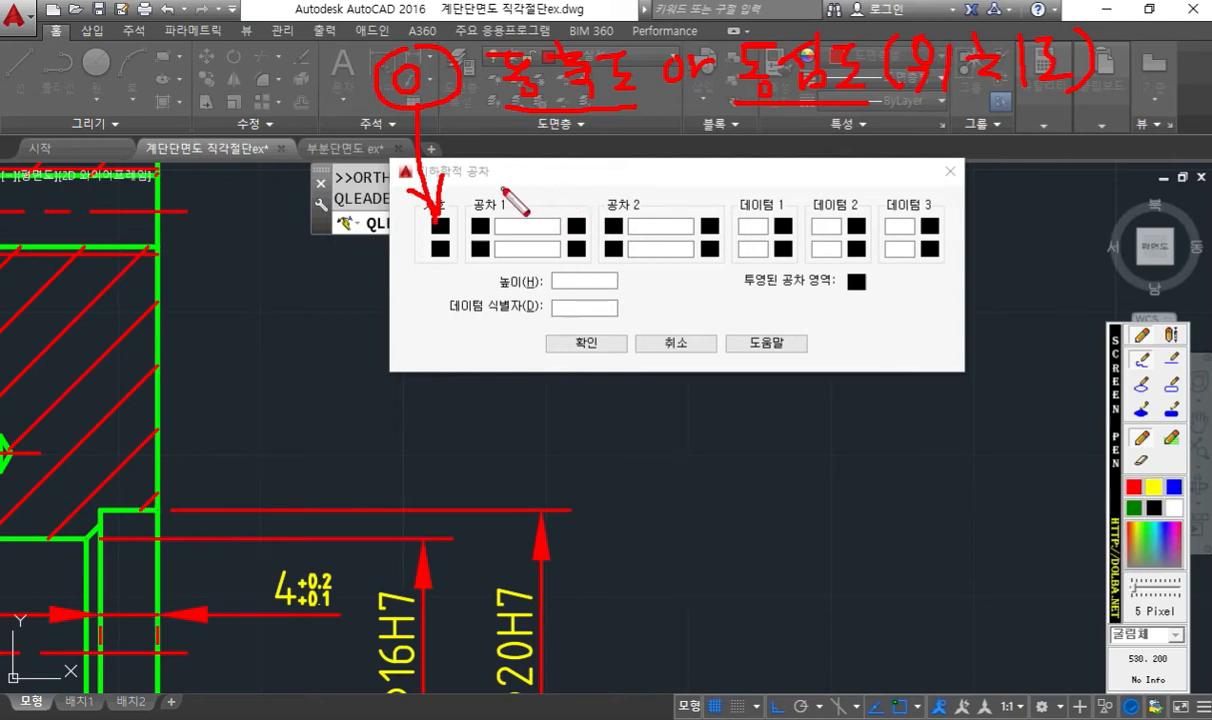
# - Mark the first tolerance row in red pen with an arrow, ø, 0.008 and A altered to B at 데이텀 1, and clear all annotations
pyautogui.moveTo(481, 215)
pyautogui.mouseDown()
pyautogui.moveTo(506, 187)
pyautogui.moveTo(480, 216)
pyautogui.moveTo(494, 195)
pyautogui.mouseUp()
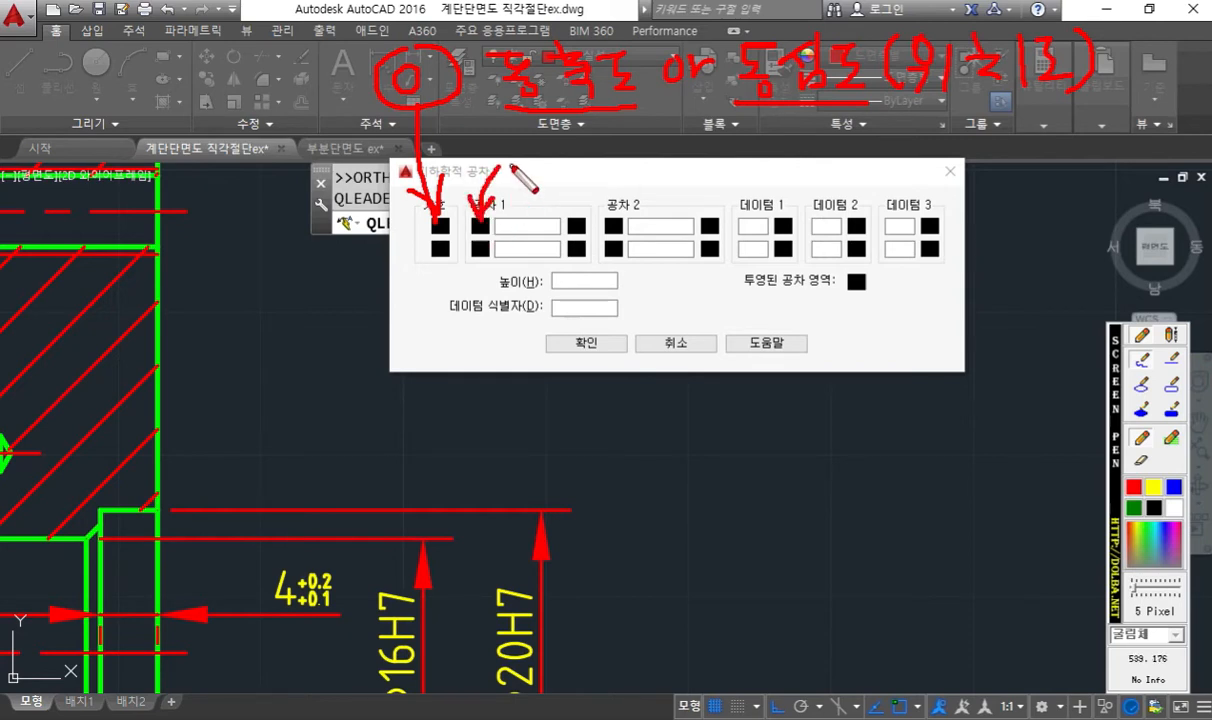
pyautogui.moveTo(513, 152); pyautogui.dragTo(514, 176)
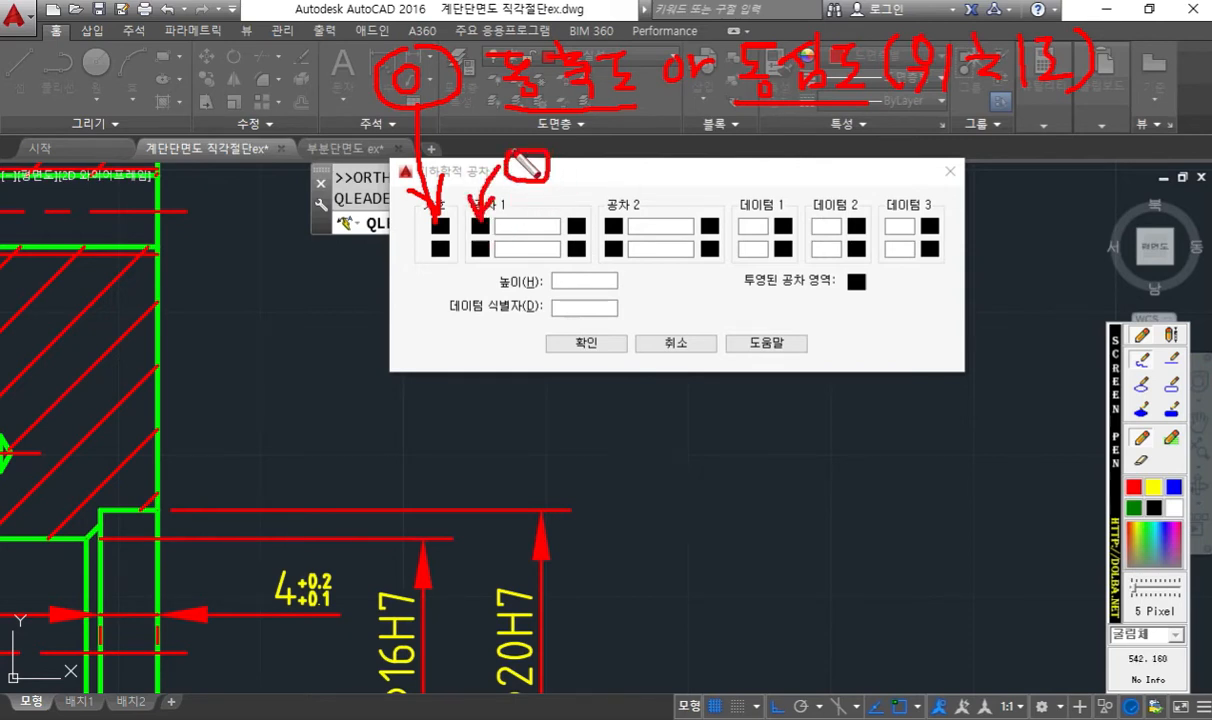
pyautogui.moveTo(550, 138); pyautogui.dragTo(507, 191)
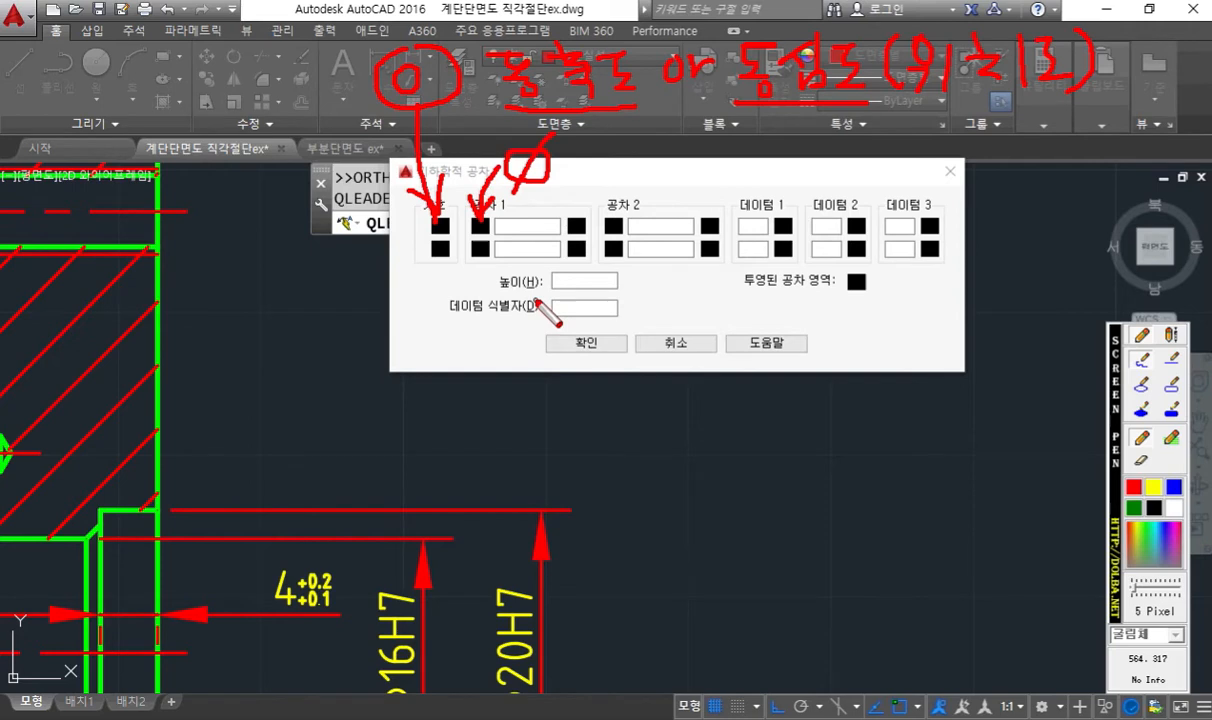
pyautogui.moveTo(505, 216)
pyautogui.mouseDown()
pyautogui.moveTo(546, 211)
pyautogui.moveTo(565, 228)
pyautogui.moveTo(573, 204)
pyautogui.mouseUp()
pyautogui.click(517, 238)
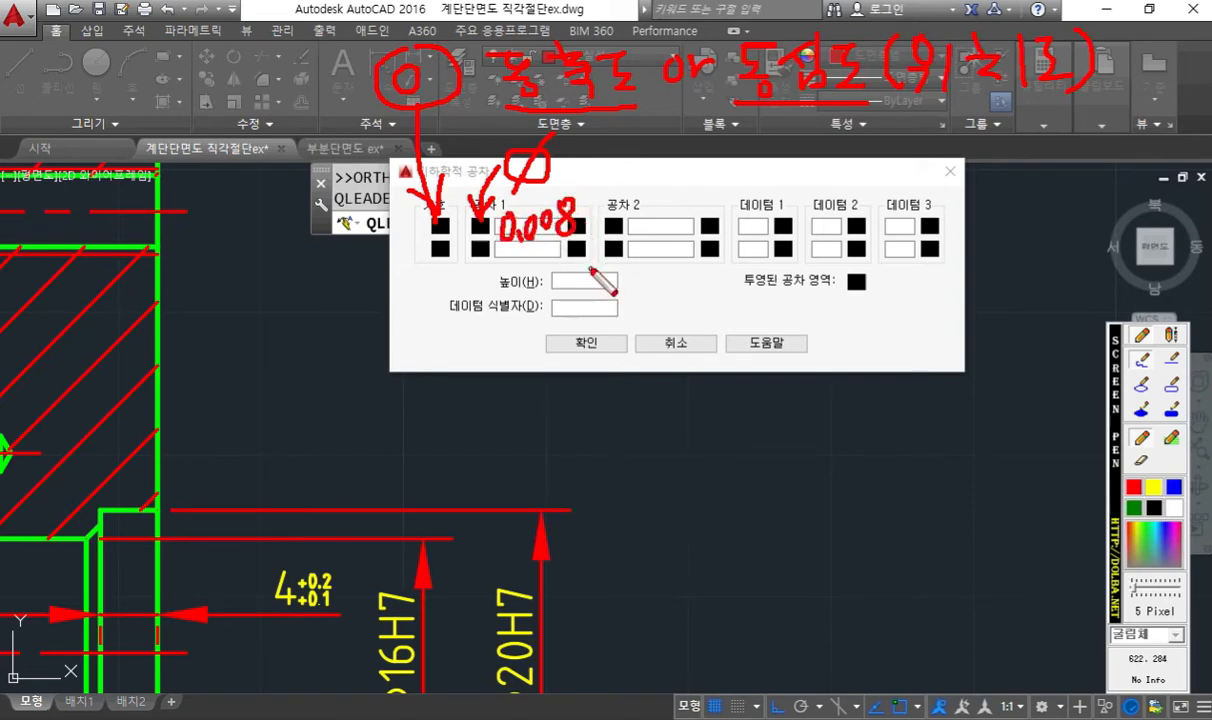
pyautogui.moveTo(754, 198)
pyautogui.mouseDown()
pyautogui.moveTo(735, 246)
pyautogui.moveTo(766, 244)
pyautogui.moveTo(757, 226)
pyautogui.mouseUp()
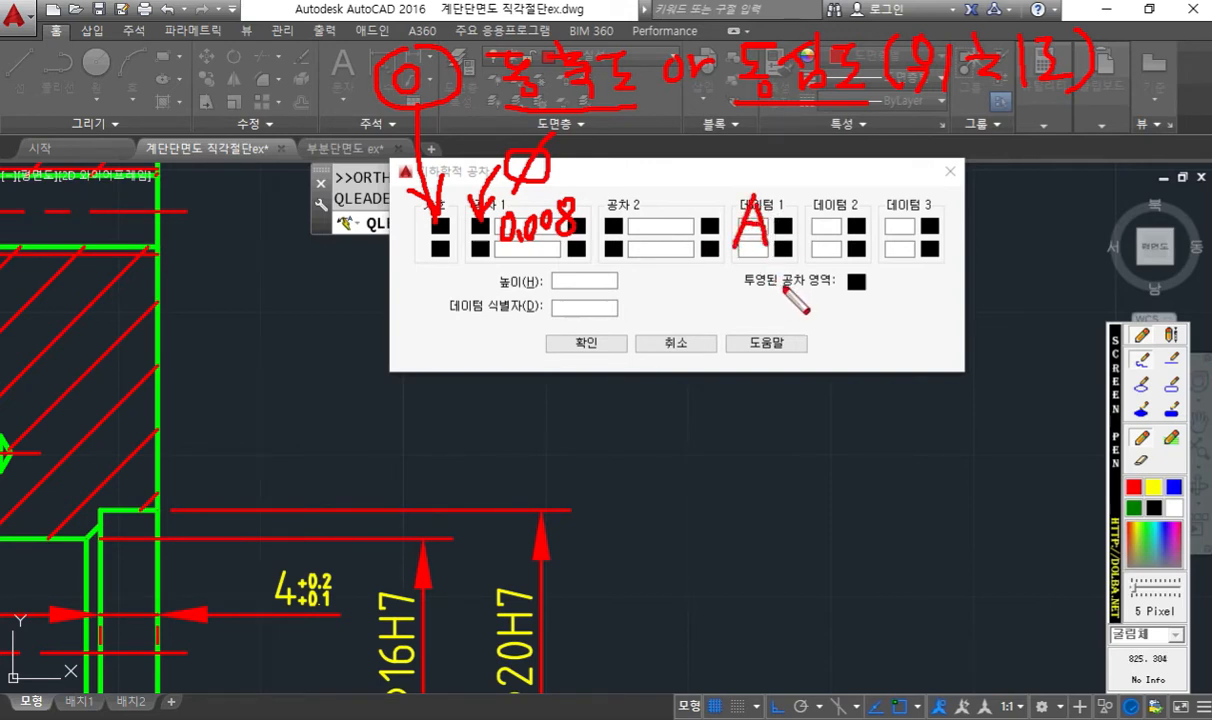
pyautogui.moveTo(750, 199)
pyautogui.mouseDown()
pyautogui.moveTo(767, 226)
pyautogui.moveTo(748, 246)
pyautogui.mouseUp()
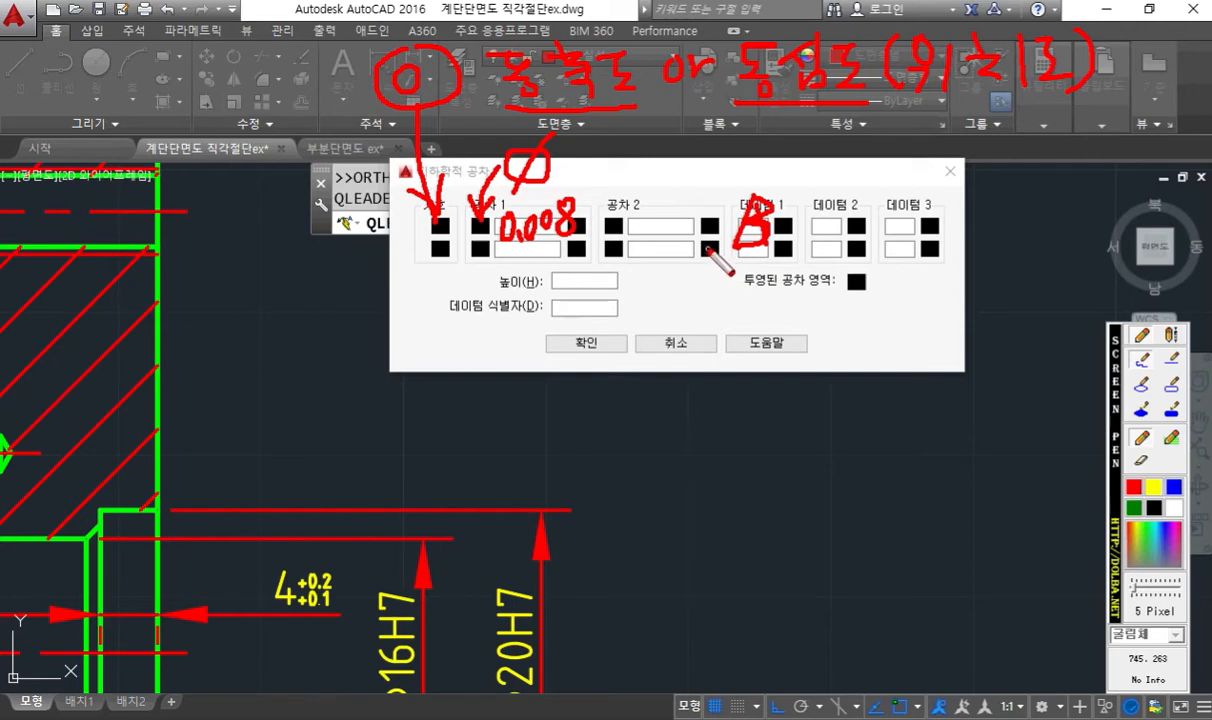
pyautogui.press('Escape')
# - Complete the φ20H7 leader's tolerance frame with the concentricity symbol, diameter sign, tolerance 0.008 and primary datum B
pyautogui.click(440, 226)
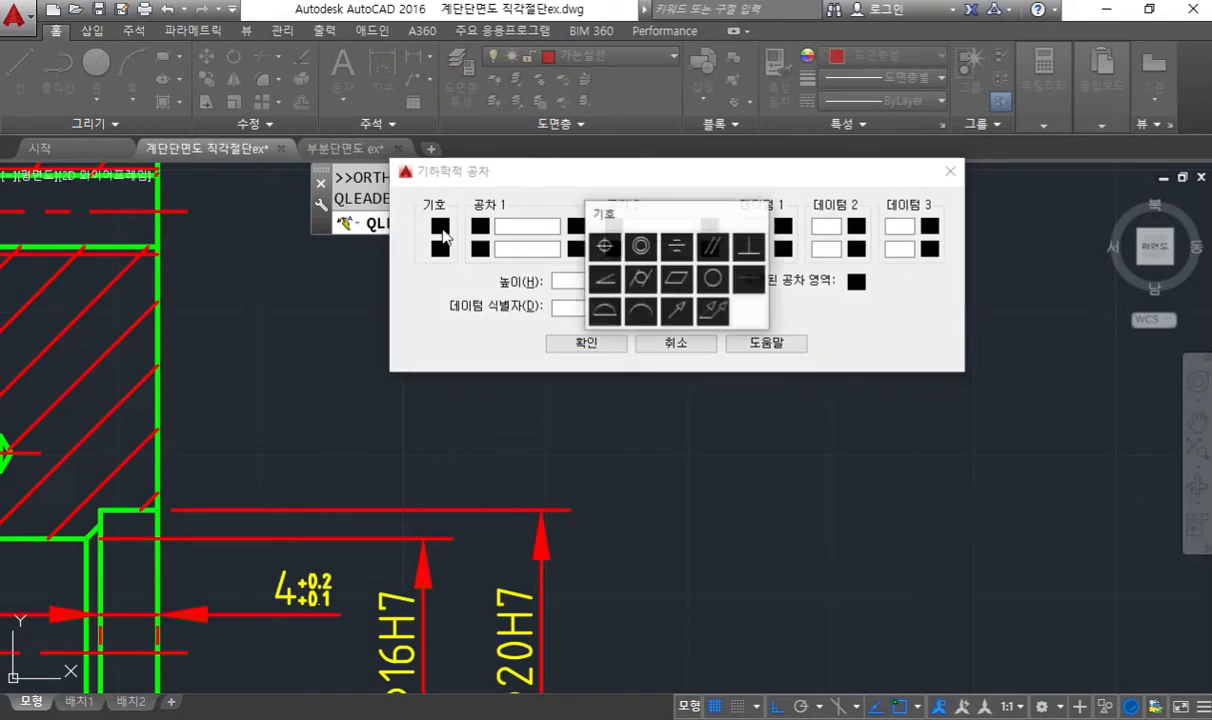
pyautogui.click(640, 250)
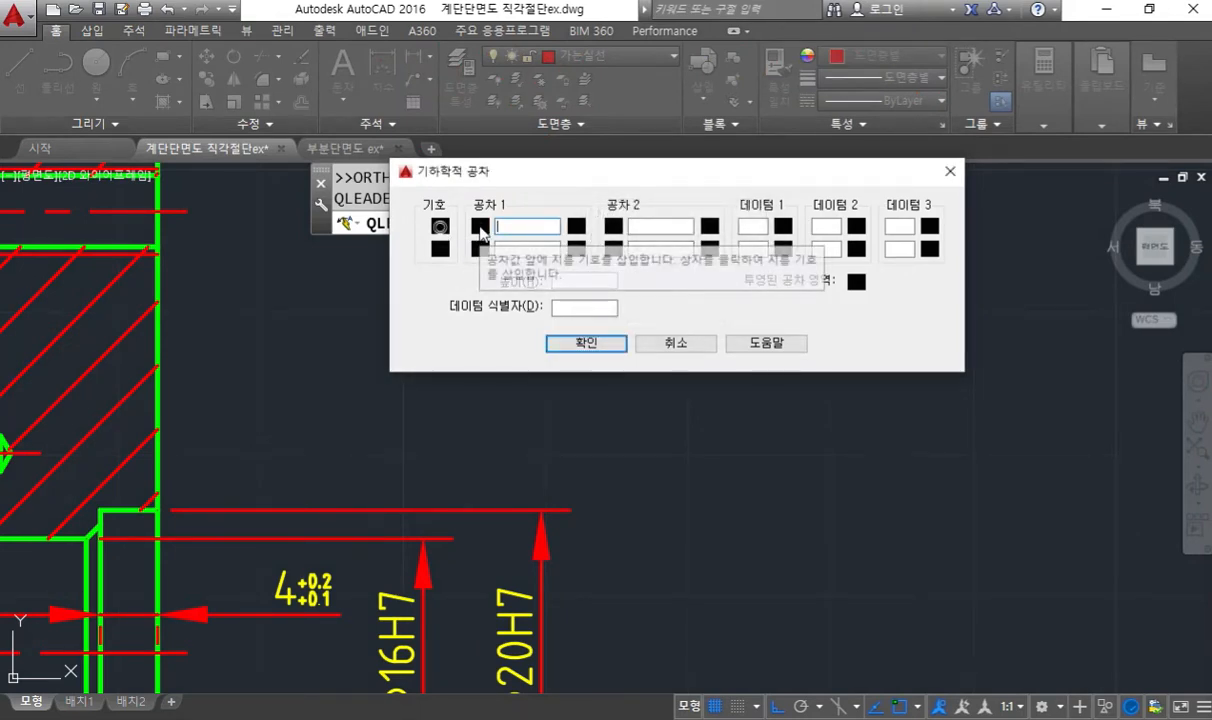
pyautogui.click(480, 228)
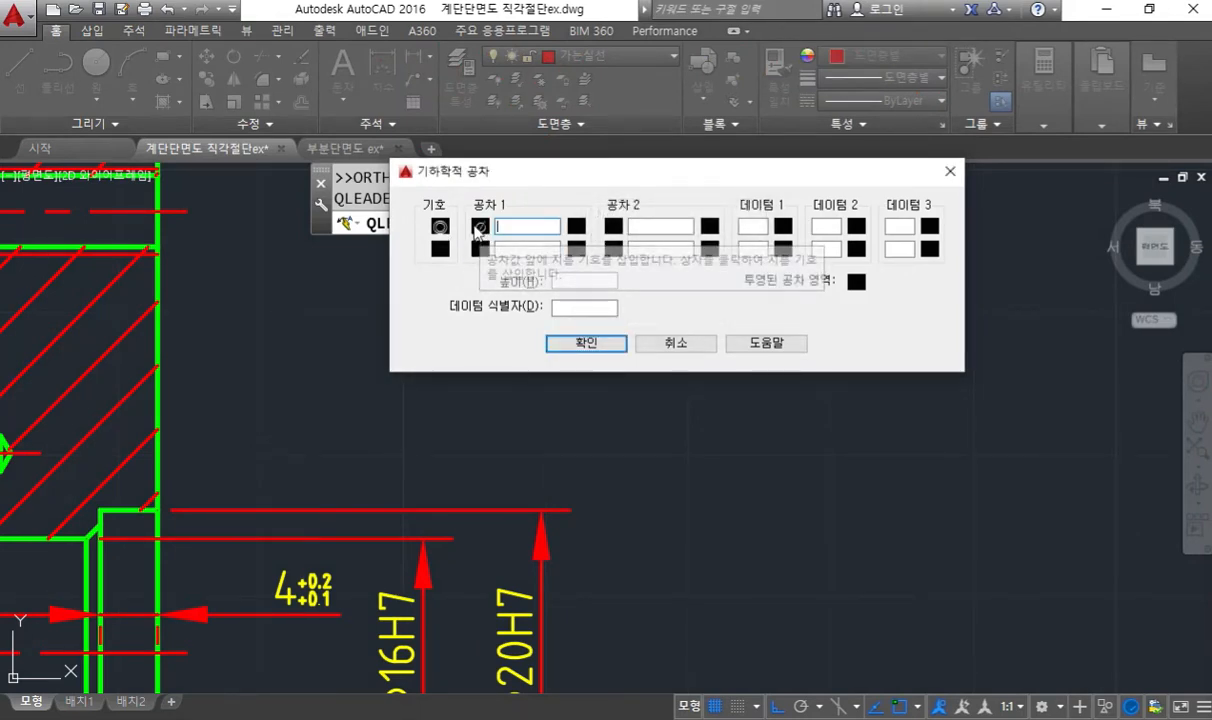
pyautogui.click(508, 230)
pyautogui.write('0.1')
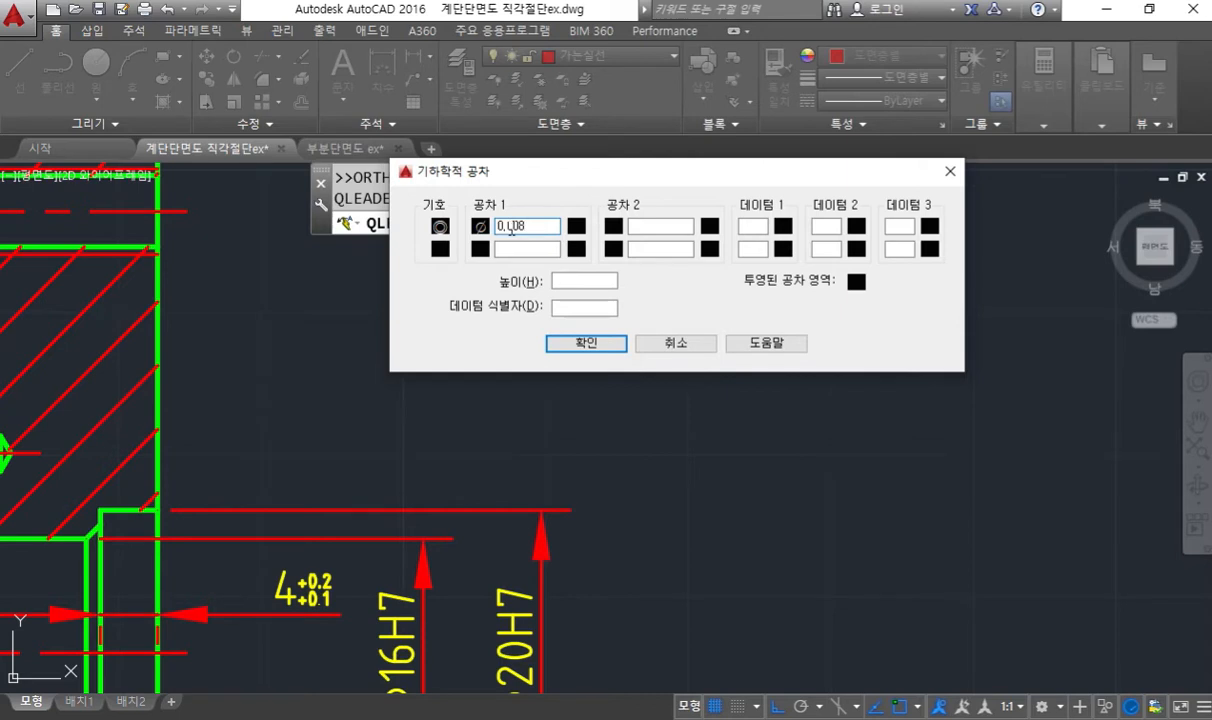
pyautogui.click(752, 225)
pyautogui.write('B')
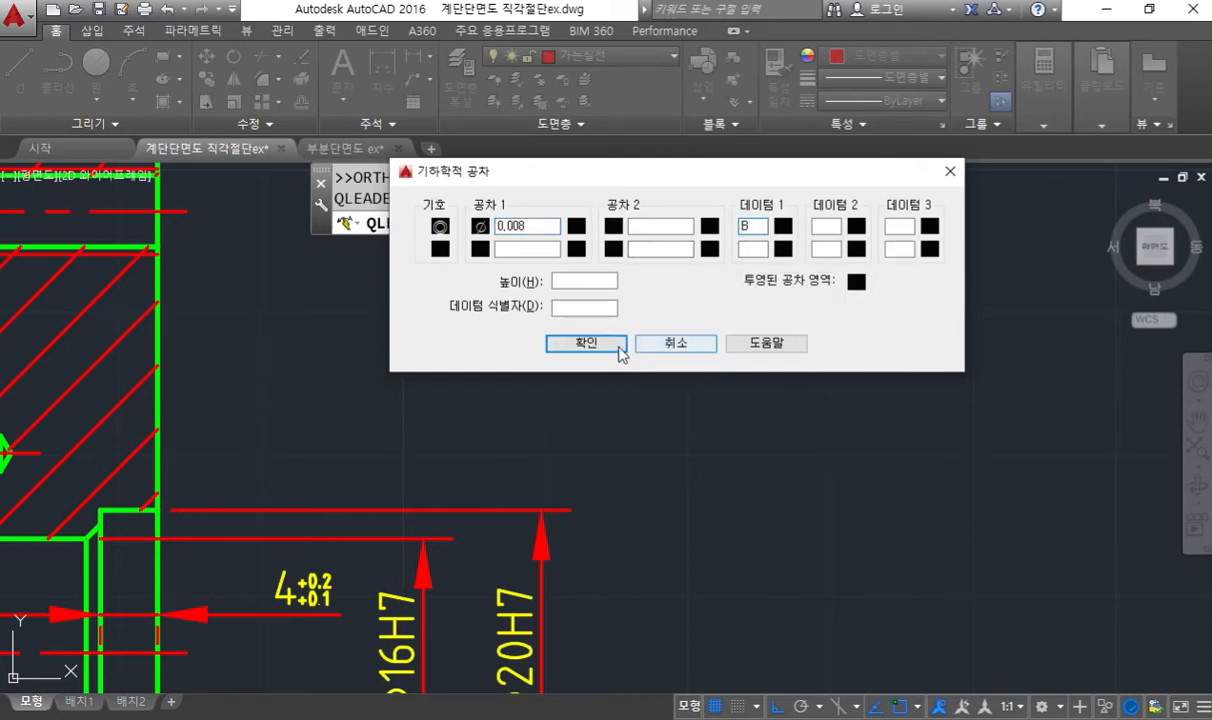
pyautogui.click(600, 344)
# - Reopen the φ20H7 concentricity frame for editing, move its dialog below the frame to review the entries, and accept them
pyautogui.moveTo(779, 487)
pyautogui.mouseDown(button='middle')
pyautogui.moveTo(766, 425)
pyautogui.moveTo(734, 421)
pyautogui.mouseUp(button='middle')
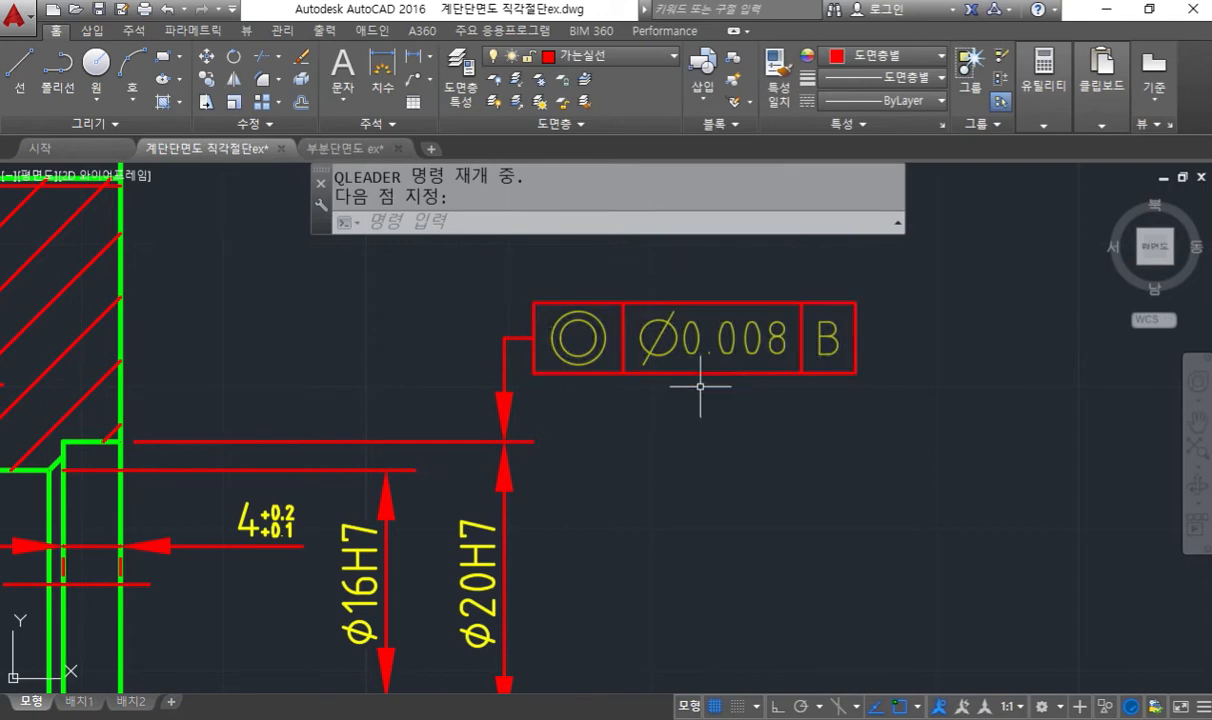
pyautogui.moveTo(697, 398); pyautogui.dragTo(690, 384, button='middle')
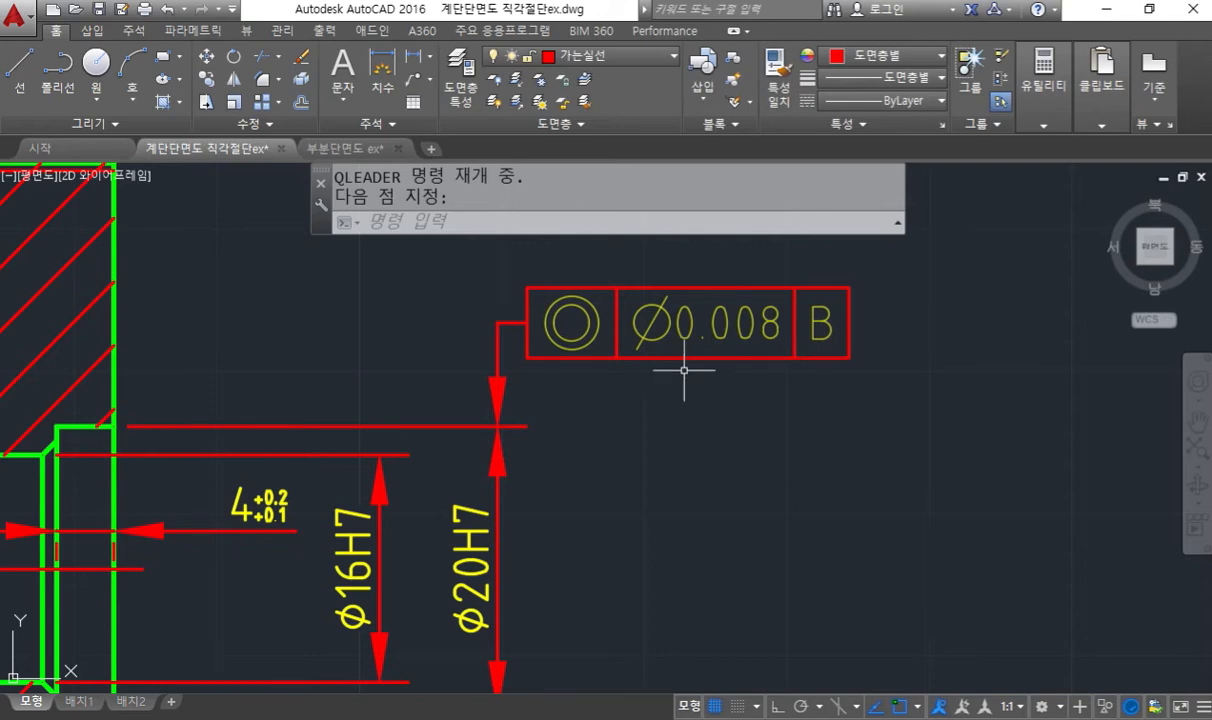
pyautogui.press('Escape')
pyautogui.doubleClick(706, 322)
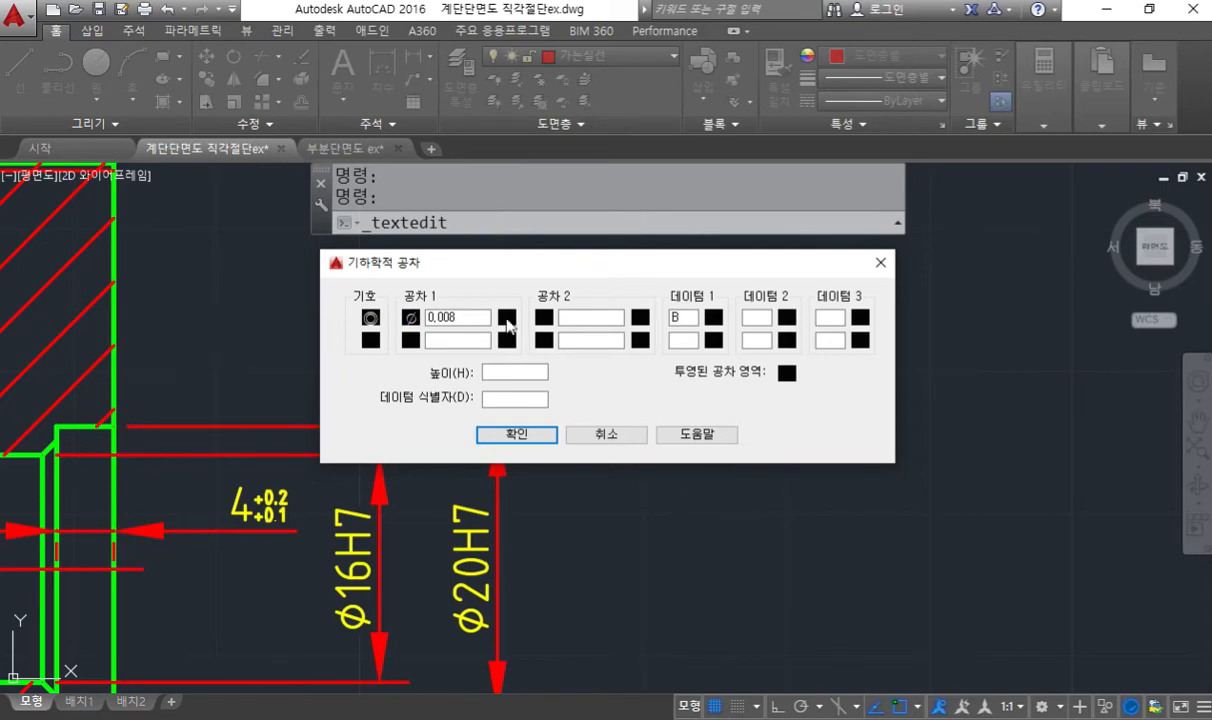
pyautogui.moveTo(590, 270); pyautogui.dragTo(543, 407)
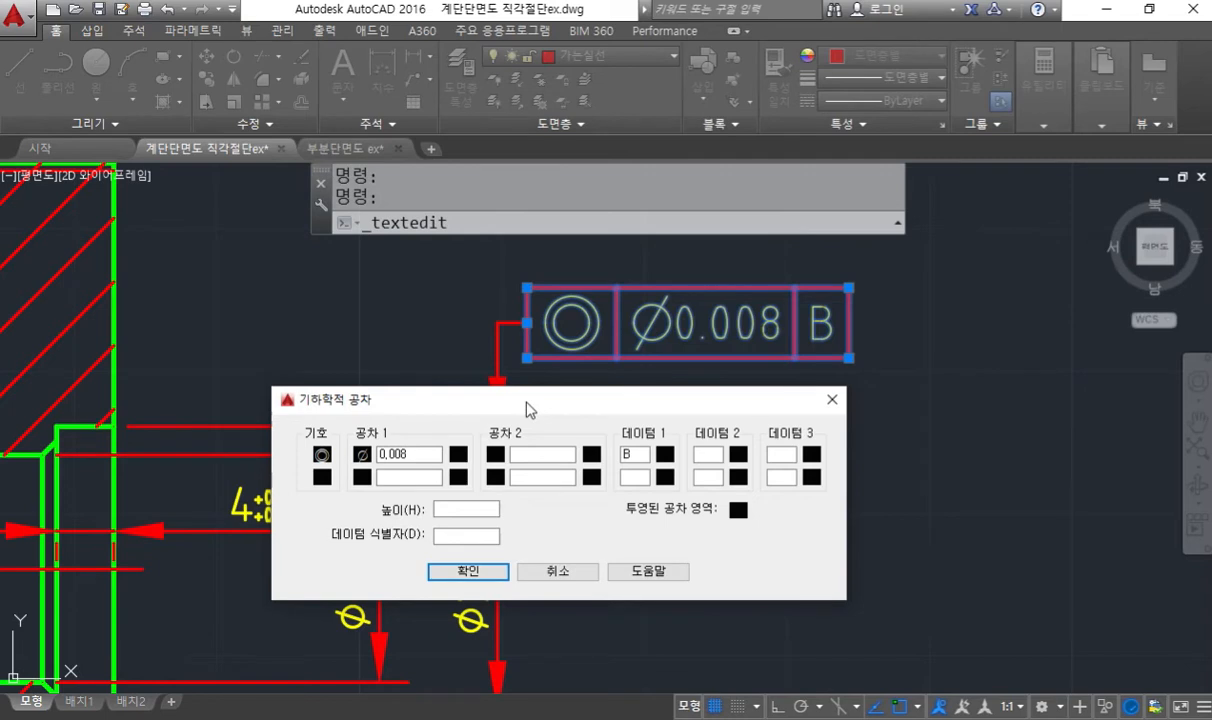
pyautogui.moveTo(526, 401); pyautogui.dragTo(528, 387)
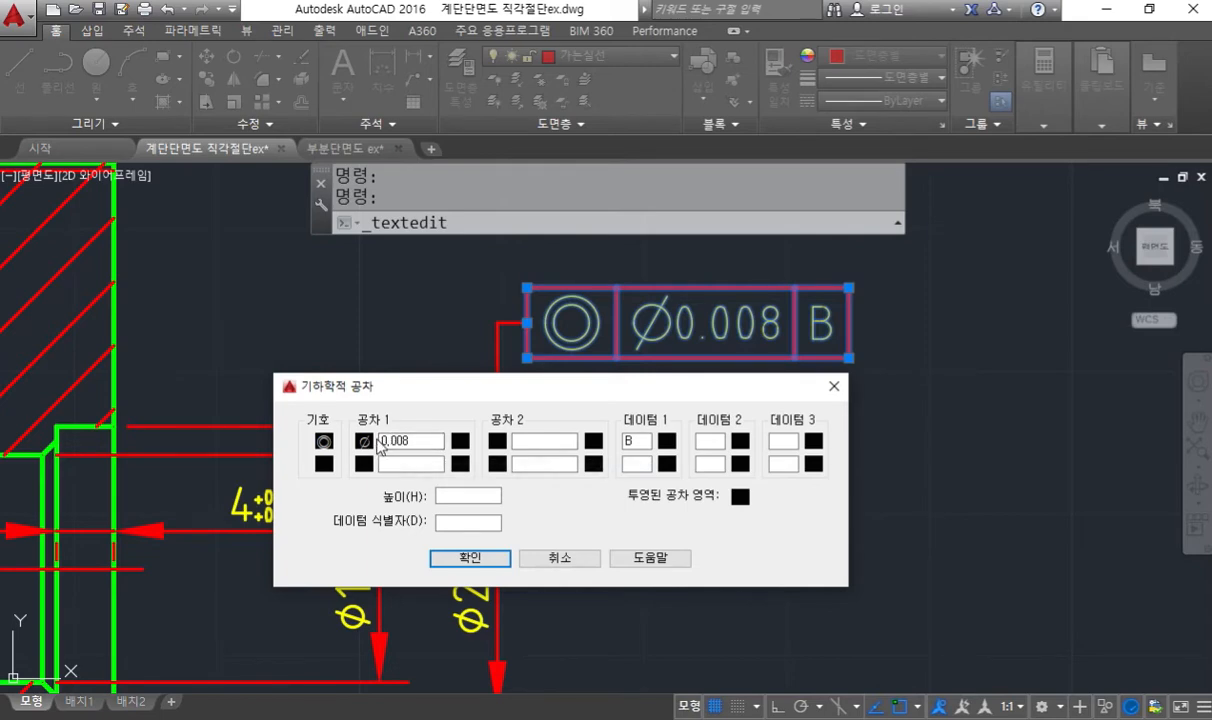
pyautogui.click(472, 558)
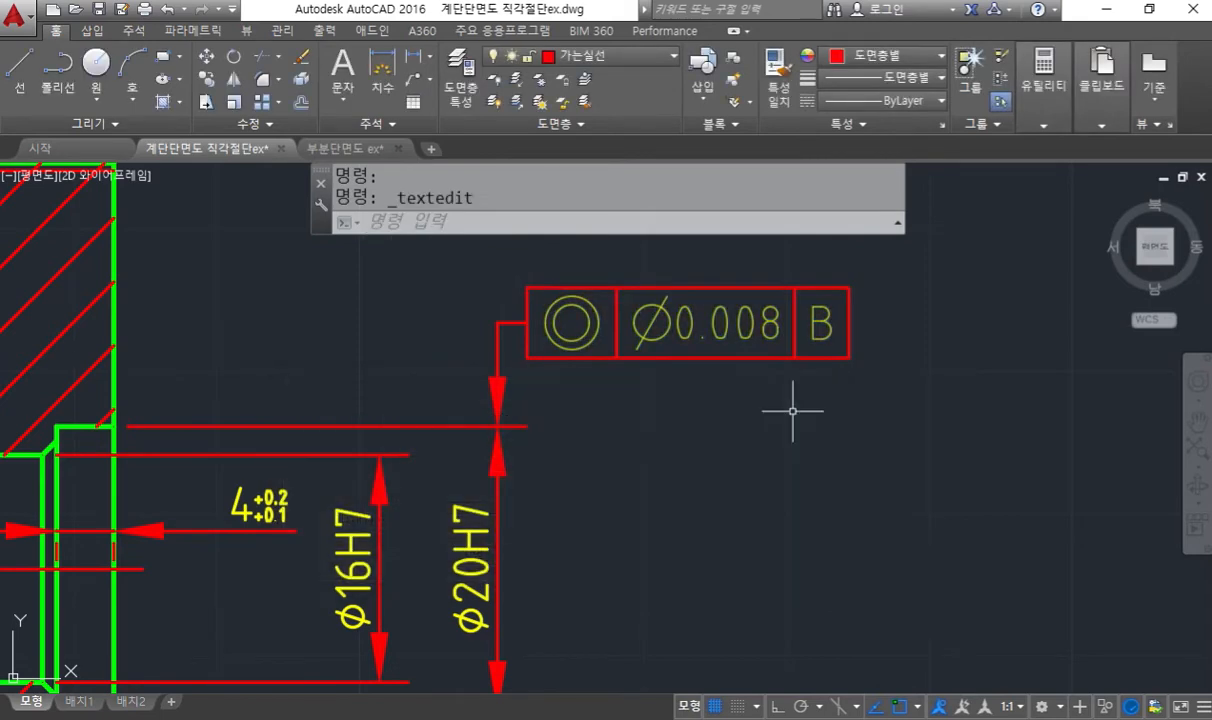
# - Sketch a bent red pen leader above the φ16H7 dimension and number its tip 1, bend 2 and end 3
pyautogui.moveTo(668, 418); pyautogui.dragTo(765, 400, button='middle')
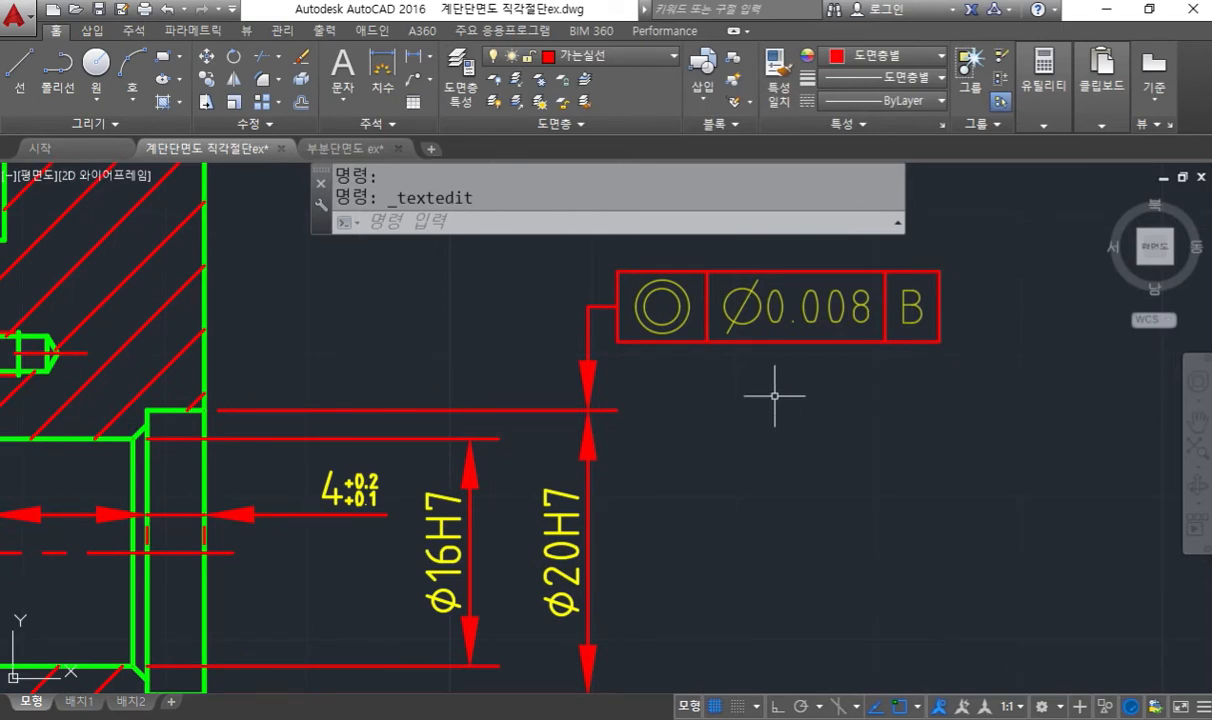
pyautogui.moveTo(775, 396)
pyautogui.mouseDown(button='middle')
pyautogui.moveTo(833, 452)
pyautogui.moveTo(865, 462)
pyautogui.mouseUp(button='middle')
pyautogui.press('F12')
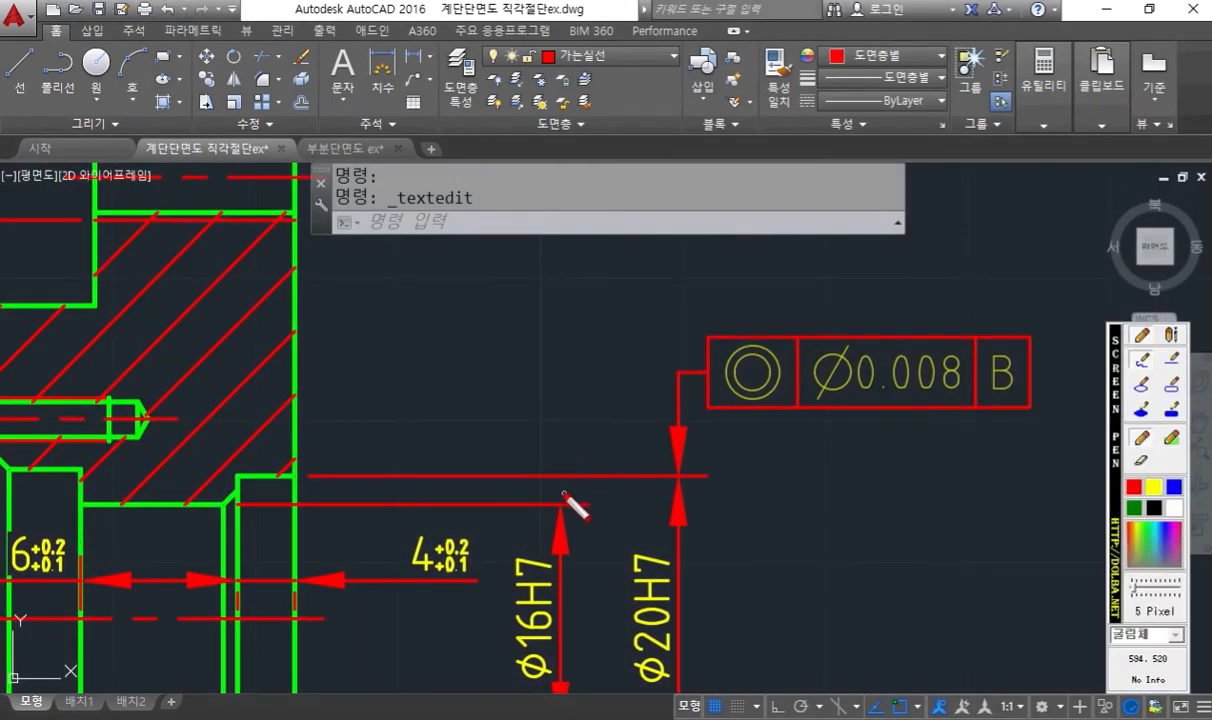
pyautogui.moveTo(563, 485); pyautogui.dragTo(574, 245)
pyautogui.moveTo(538, 453)
pyautogui.mouseDown()
pyautogui.moveTo(562, 480)
pyautogui.moveTo(604, 428)
pyautogui.mouseUp()
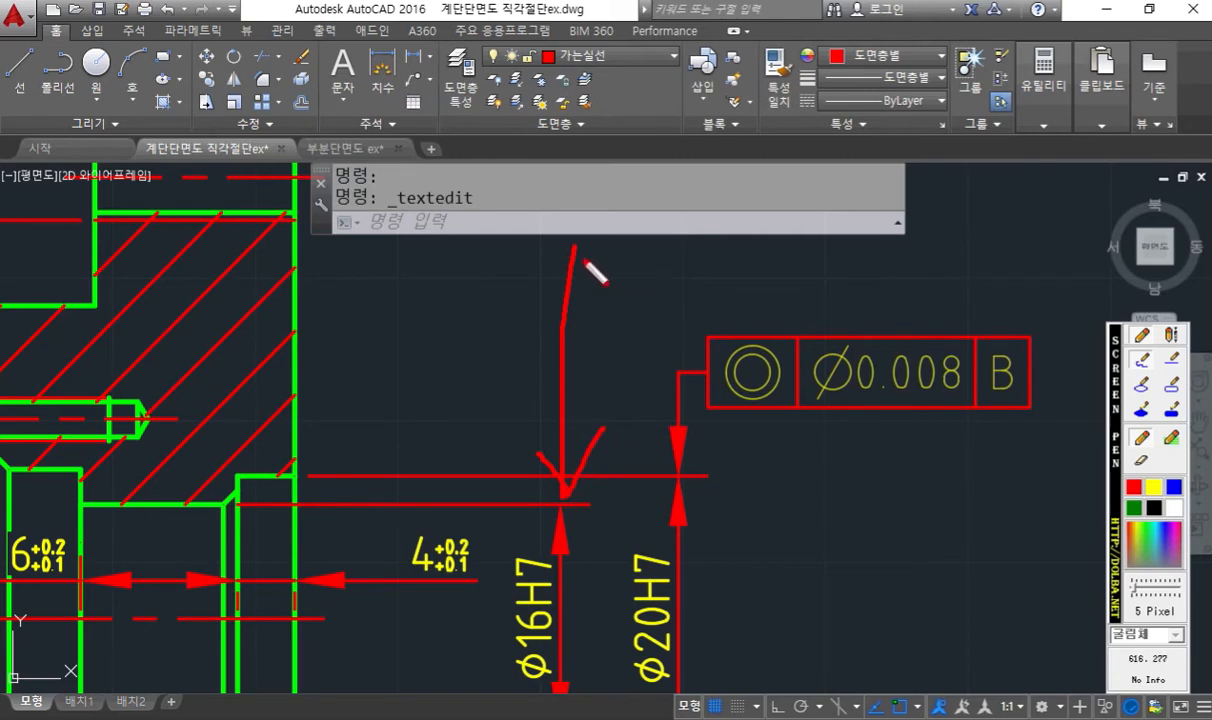
pyautogui.moveTo(576, 252); pyautogui.dragTo(680, 253)
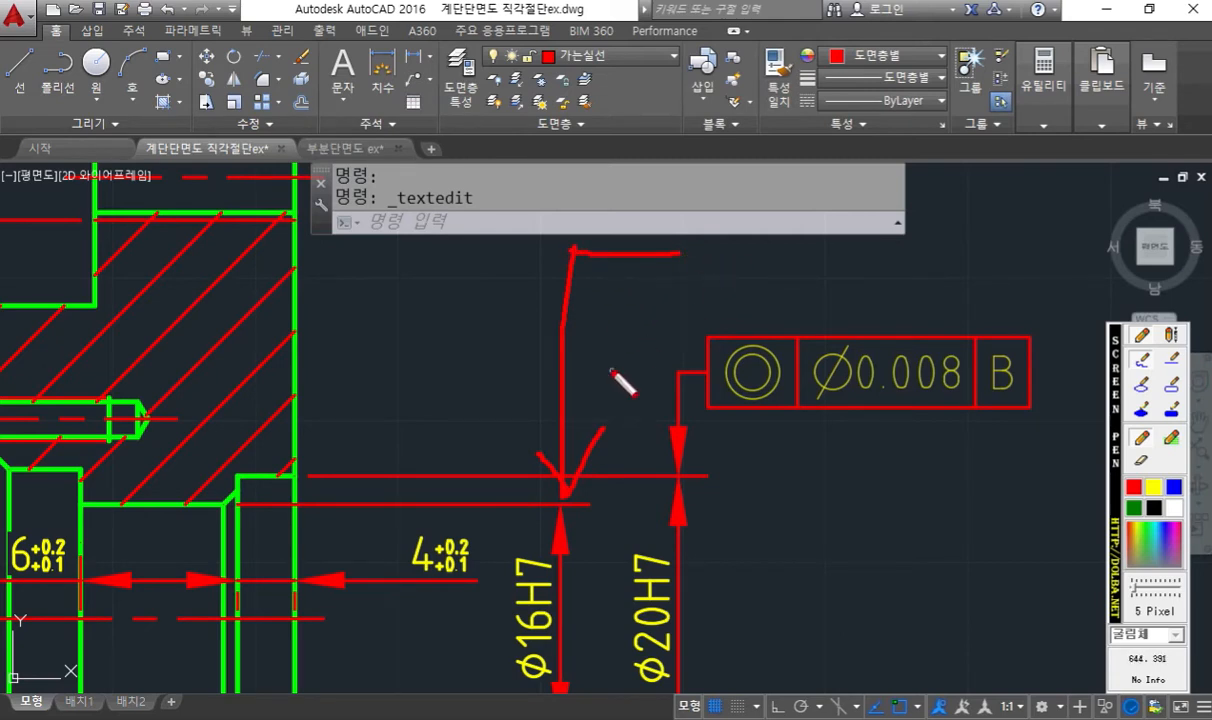
pyautogui.moveTo(533, 495); pyautogui.dragTo(551, 516)
pyautogui.moveTo(527, 228); pyautogui.dragTo(556, 247)
pyautogui.moveTo(660, 214)
pyautogui.mouseDown()
pyautogui.moveTo(686, 228)
pyautogui.moveTo(687, 252)
pyautogui.moveTo(712, 236)
pyautogui.mouseUp()
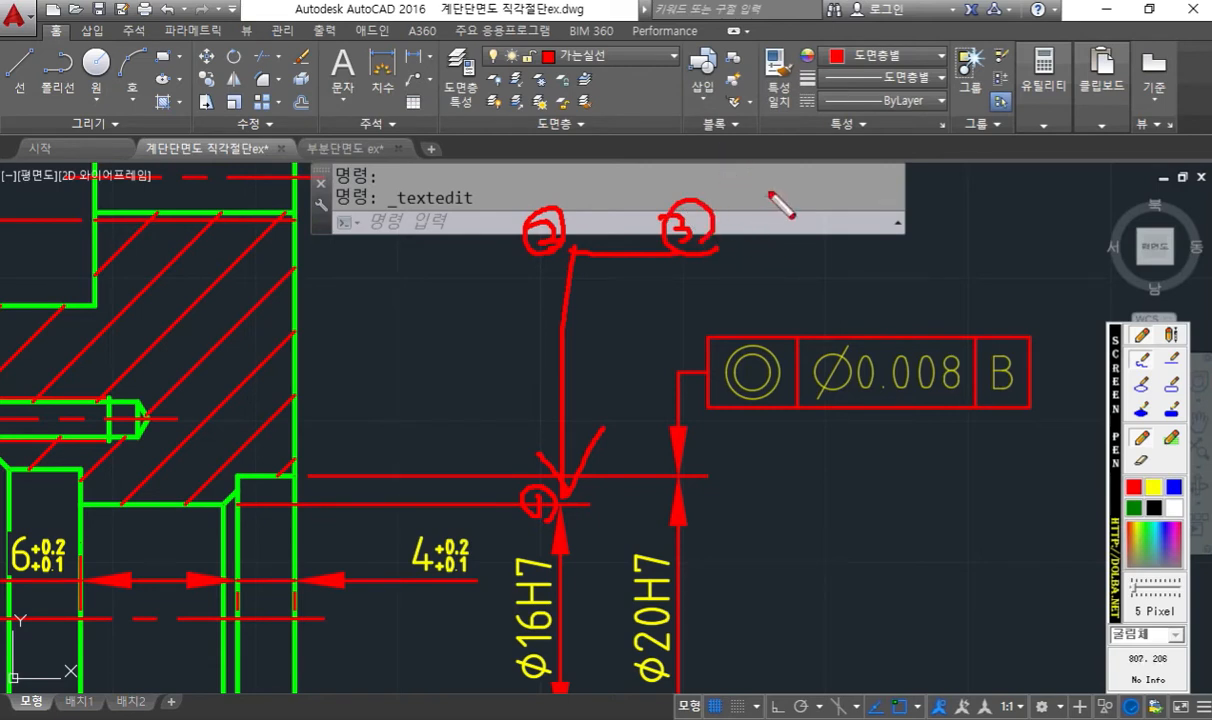
# - Sketch a perpendicularity frame with ø0.008 and datum A, label it "직각도(자세)", and clear all pen annotations
pyautogui.moveTo(776, 198)
pyautogui.mouseDown()
pyautogui.moveTo(777, 250)
pyautogui.moveTo(802, 257)
pyautogui.mouseUp()
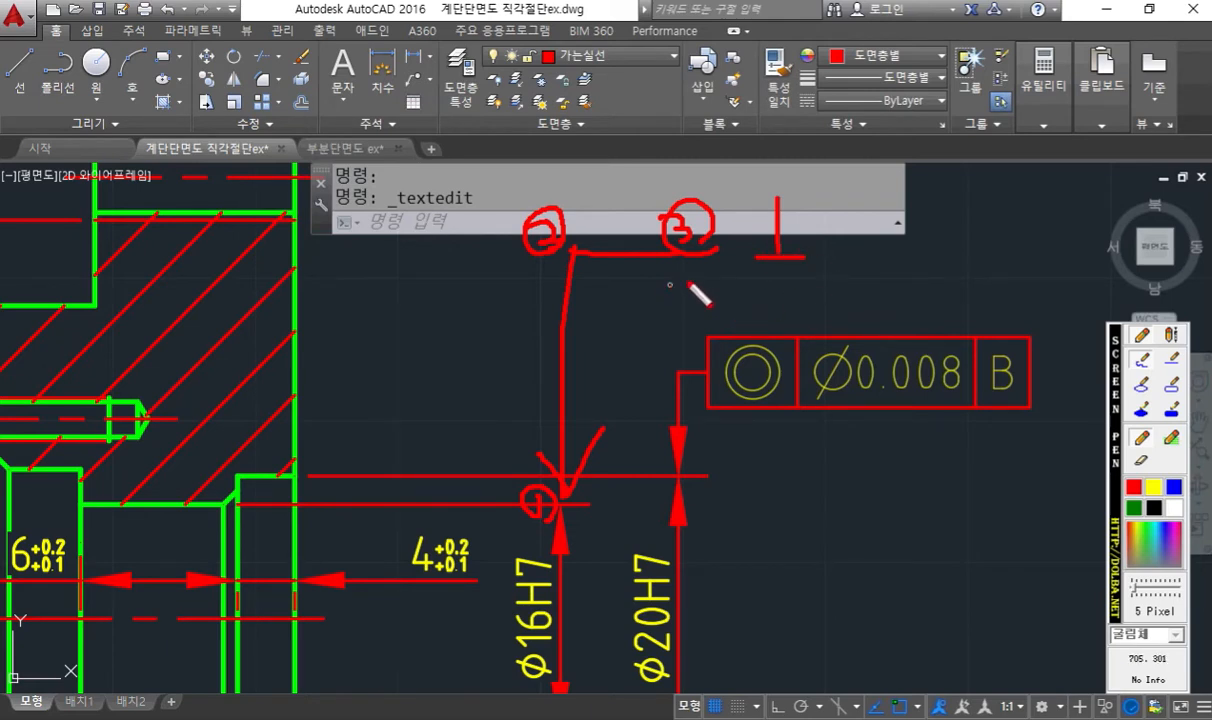
pyautogui.moveTo(669, 281)
pyautogui.mouseDown()
pyautogui.moveTo(684, 284)
pyautogui.moveTo(695, 322)
pyautogui.mouseUp()
pyautogui.moveTo(707, 271)
pyautogui.mouseDown()
pyautogui.moveTo(718, 273)
pyautogui.moveTo(713, 297)
pyautogui.moveTo(738, 300)
pyautogui.moveTo(743, 316)
pyautogui.moveTo(767, 292)
pyautogui.moveTo(780, 308)
pyautogui.moveTo(795, 298)
pyautogui.moveTo(852, 311)
pyautogui.moveTo(863, 297)
pyautogui.moveTo(896, 300)
pyautogui.moveTo(909, 281)
pyautogui.moveTo(933, 317)
pyautogui.mouseUp()
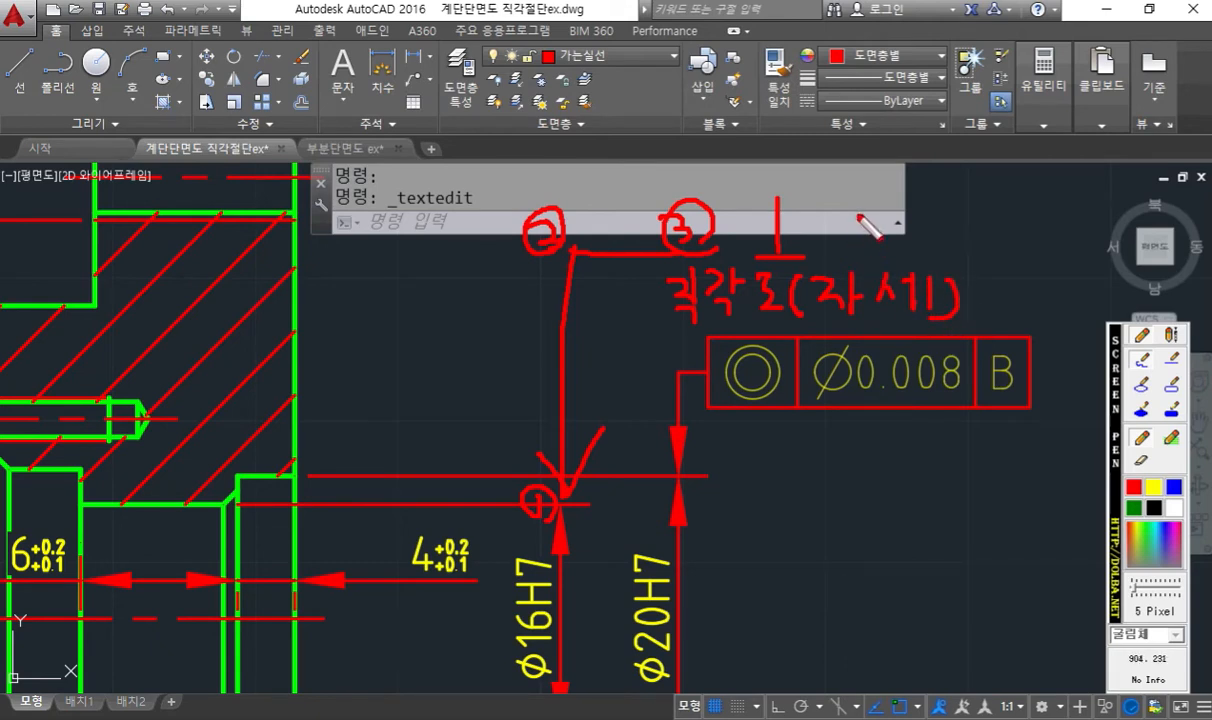
pyautogui.moveTo(874, 206)
pyautogui.mouseDown()
pyautogui.moveTo(892, 233)
pyautogui.moveTo(902, 214)
pyautogui.moveTo(884, 238)
pyautogui.mouseUp()
pyautogui.moveTo(918, 217)
pyautogui.mouseDown()
pyautogui.moveTo(910, 241)
pyautogui.moveTo(917, 216)
pyautogui.moveTo(935, 246)
pyautogui.moveTo(991, 214)
pyautogui.mouseUp()
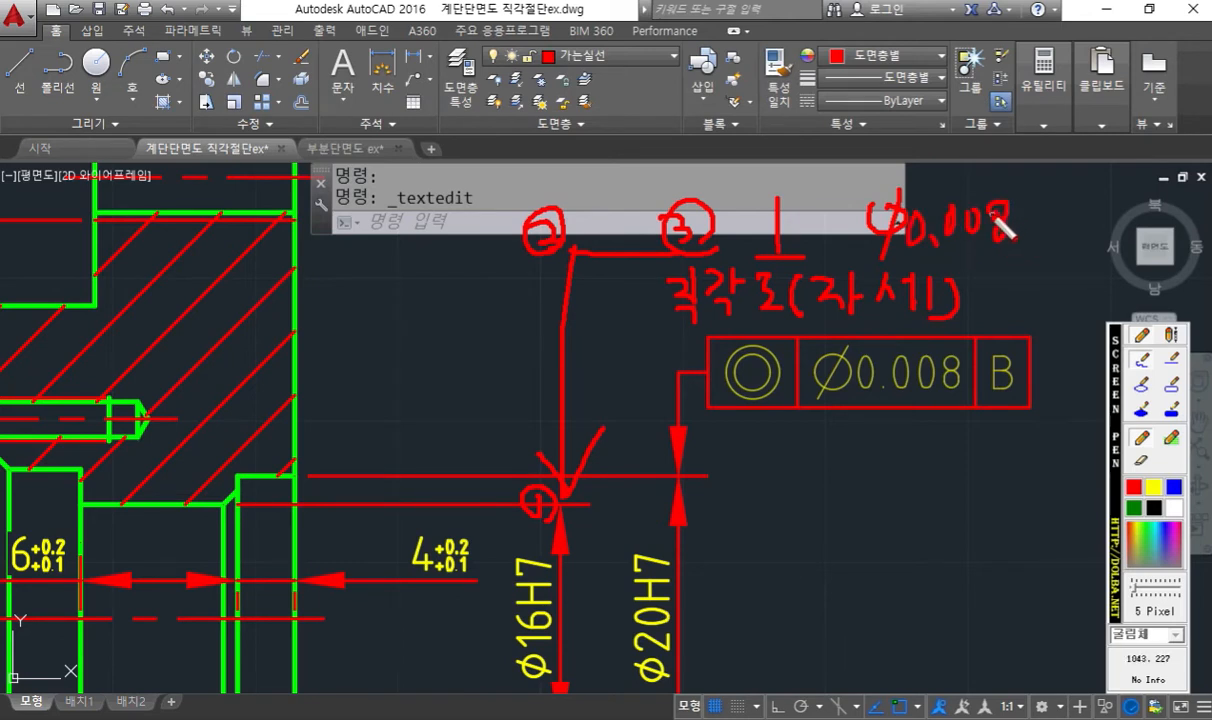
pyautogui.moveTo(1072, 248)
pyautogui.mouseDown()
pyautogui.moveTo(1086, 194)
pyautogui.moveTo(1107, 262)
pyautogui.mouseUp()
pyautogui.moveTo(1100, 226); pyautogui.dragTo(1077, 230)
pyautogui.moveTo(741, 176)
pyautogui.mouseDown()
pyautogui.moveTo(779, 270)
pyautogui.moveTo(1101, 270)
pyautogui.moveTo(1150, 200)
pyautogui.moveTo(930, 155)
pyautogui.moveTo(742, 175)
pyautogui.mouseUp()
pyautogui.moveTo(830, 160); pyautogui.dragTo(836, 263)
pyautogui.moveTo(1037, 155); pyautogui.dragTo(1037, 268)
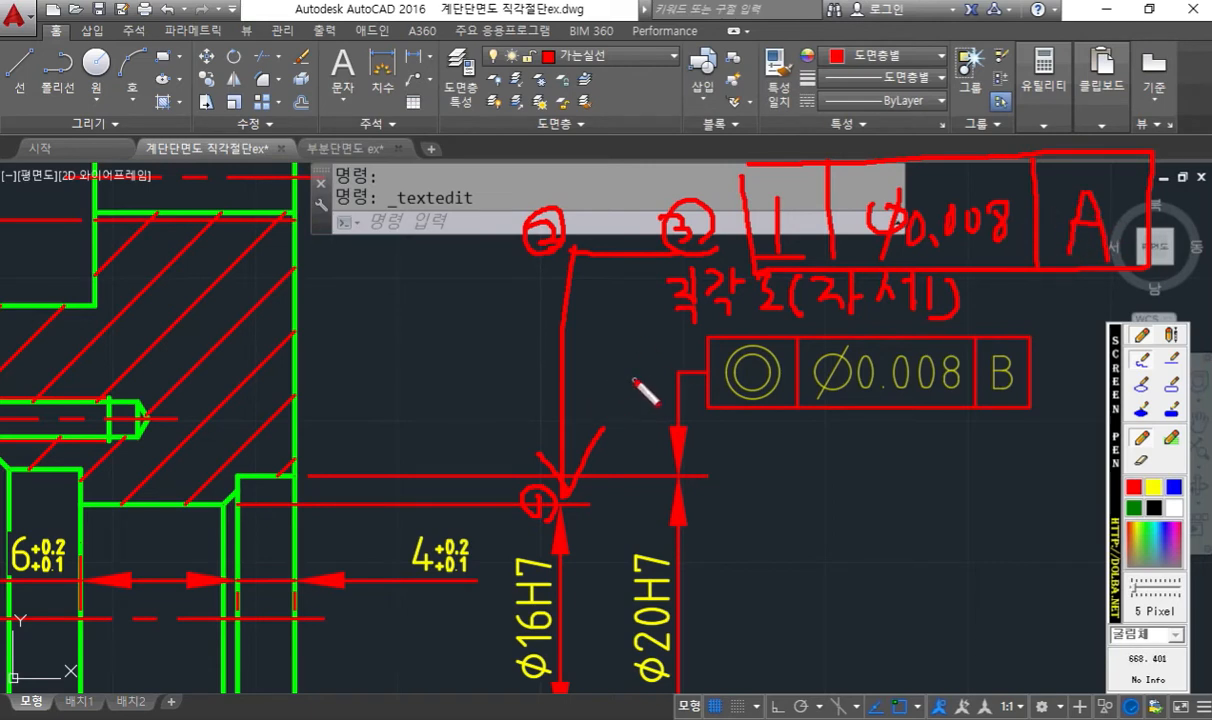
pyautogui.press('Escape')
# - Draw a QLEADER from the φ16H7 dimension's upper end, about 19 up and, with Ortho on, about 9.5 right
pyautogui.moveTo(622, 346); pyautogui.dragTo(567, 390, button='middle')
pyautogui.write('q')
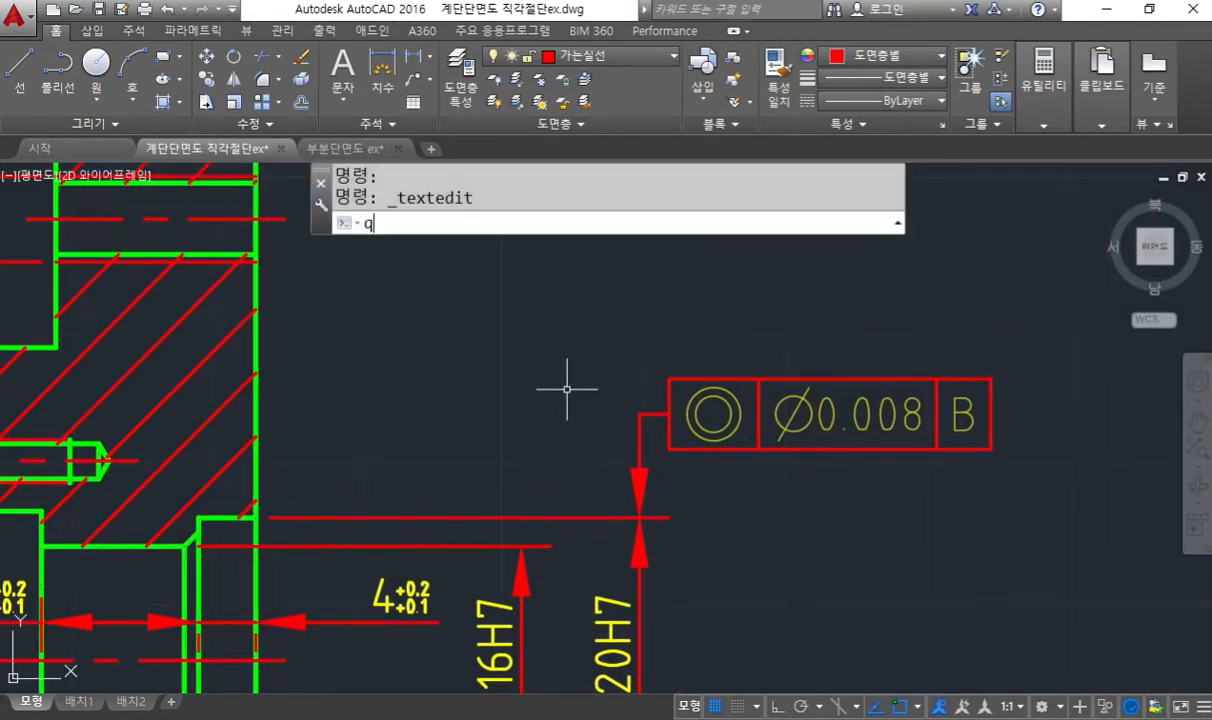
pyautogui.write('l')
pyautogui.press('Return')
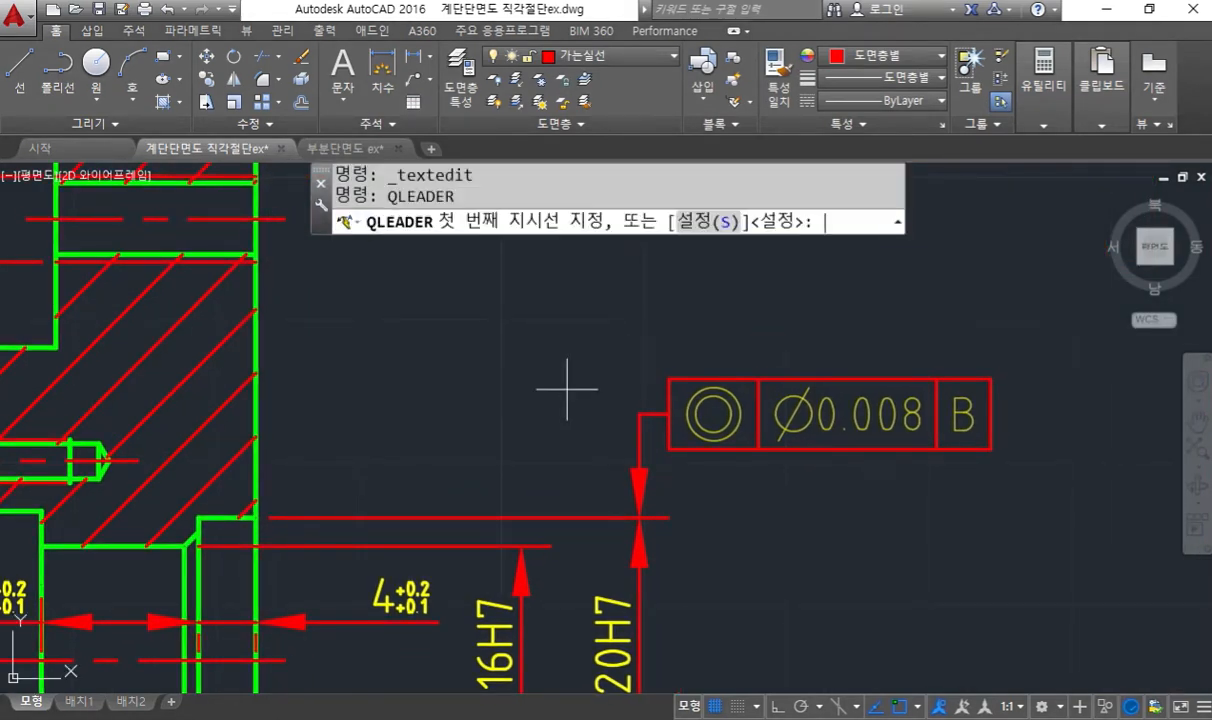
pyautogui.click(520, 516)
pyautogui.press('F8')
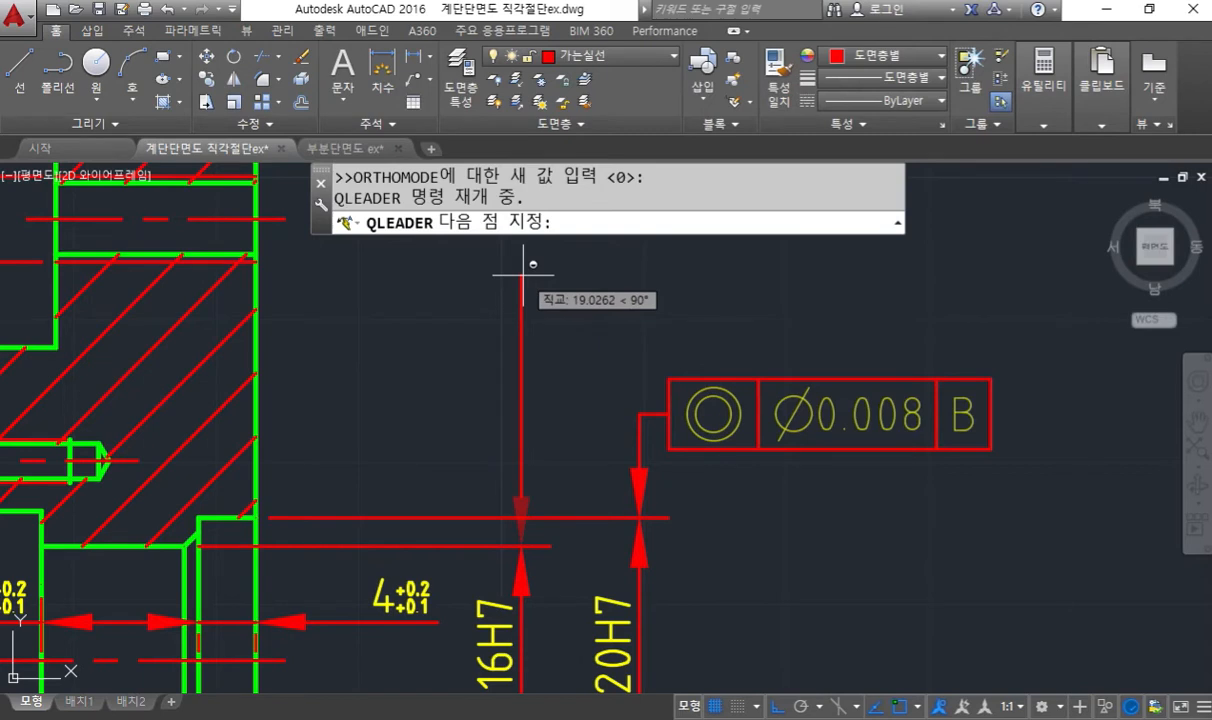
pyautogui.click(522, 273)
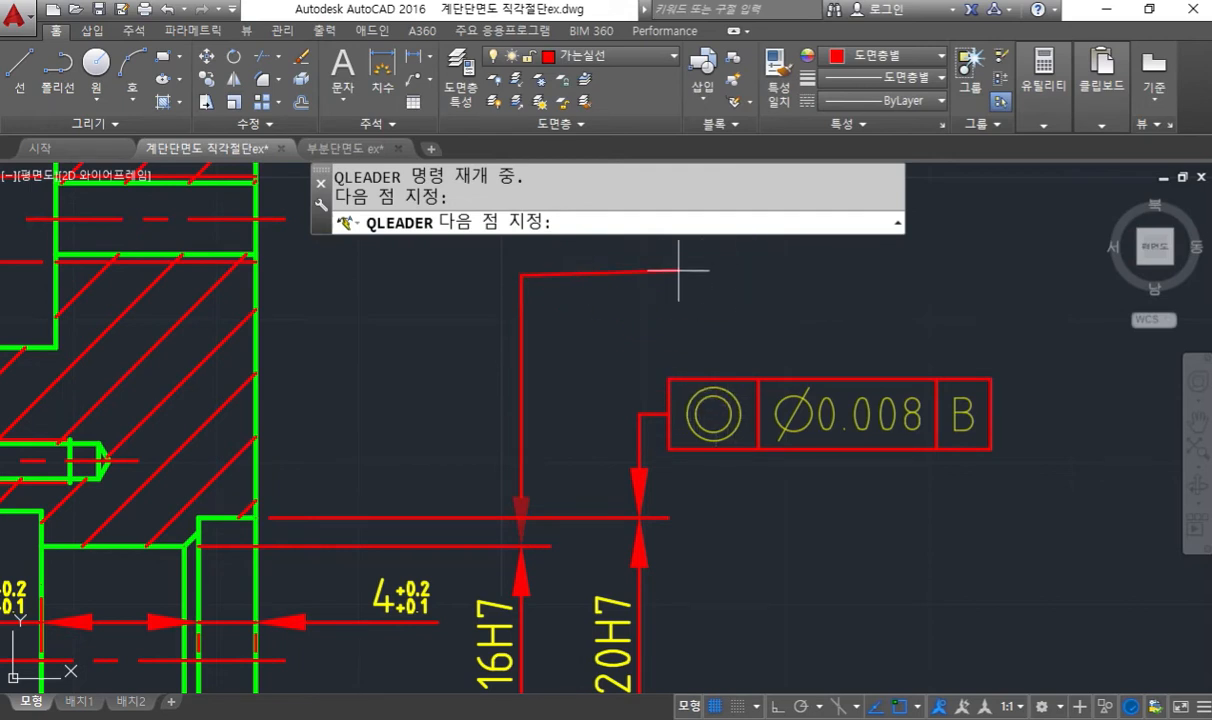
pyautogui.press('F8')
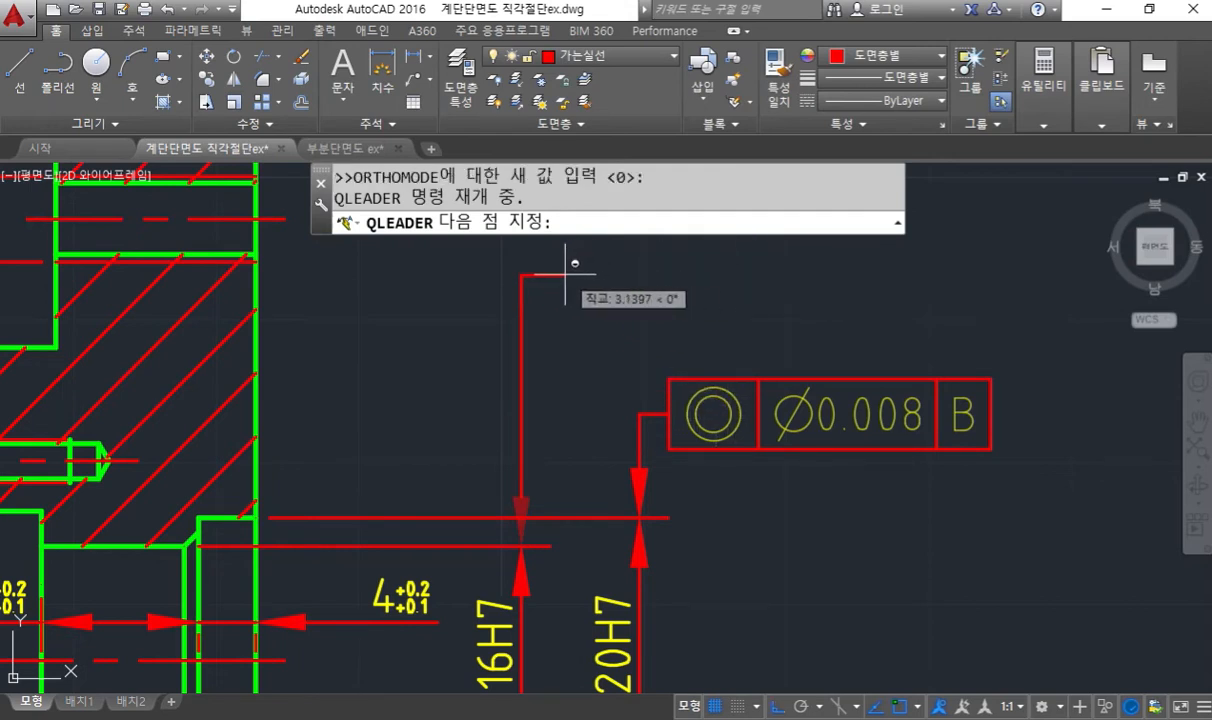
pyautogui.click(657, 270)
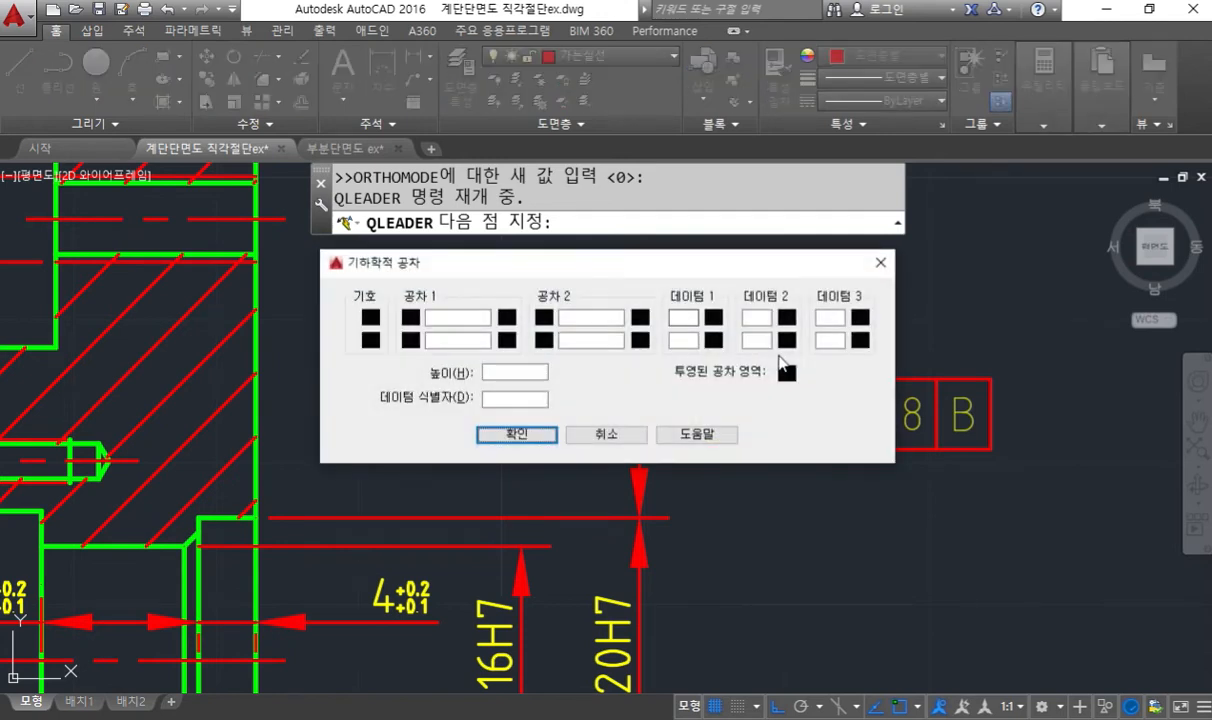
# - Fill in the leader's tolerance frame with the perpendicularity symbol, diameter sign, tolerance 0.008 and datum A, and accept it
pyautogui.moveTo(544, 275); pyautogui.dragTo(711, 268)
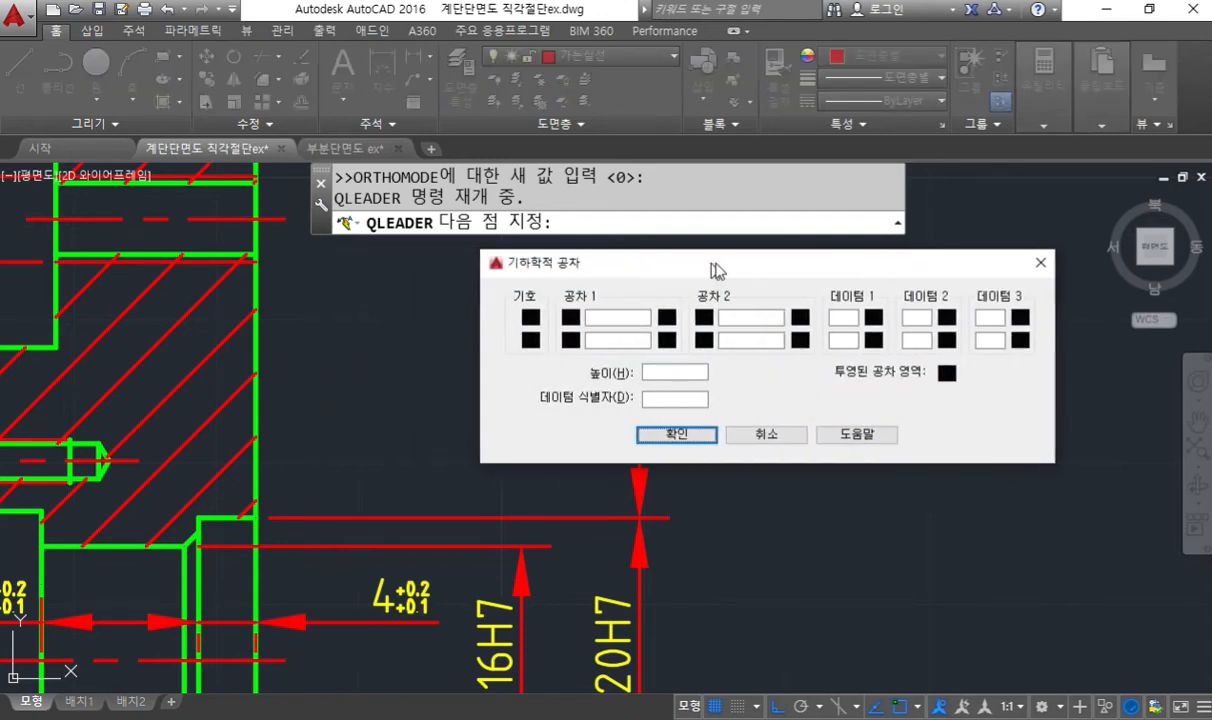
pyautogui.click(536, 317)
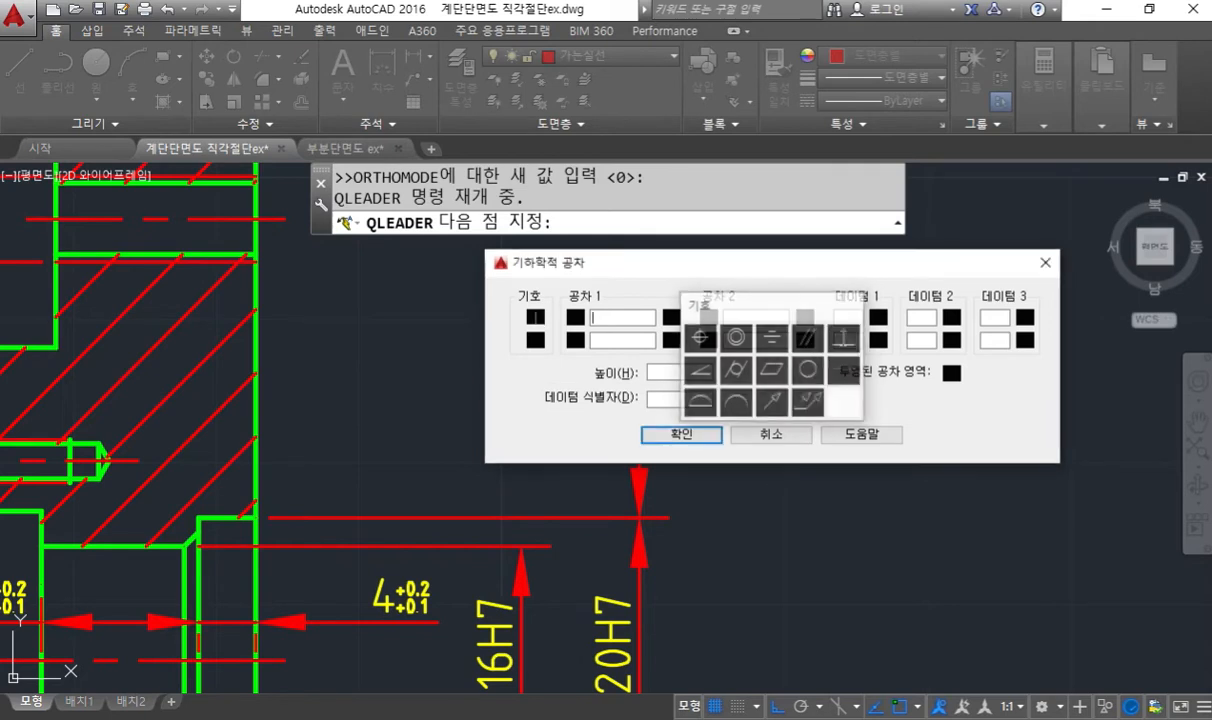
pyautogui.click(843, 340)
pyautogui.click(575, 317)
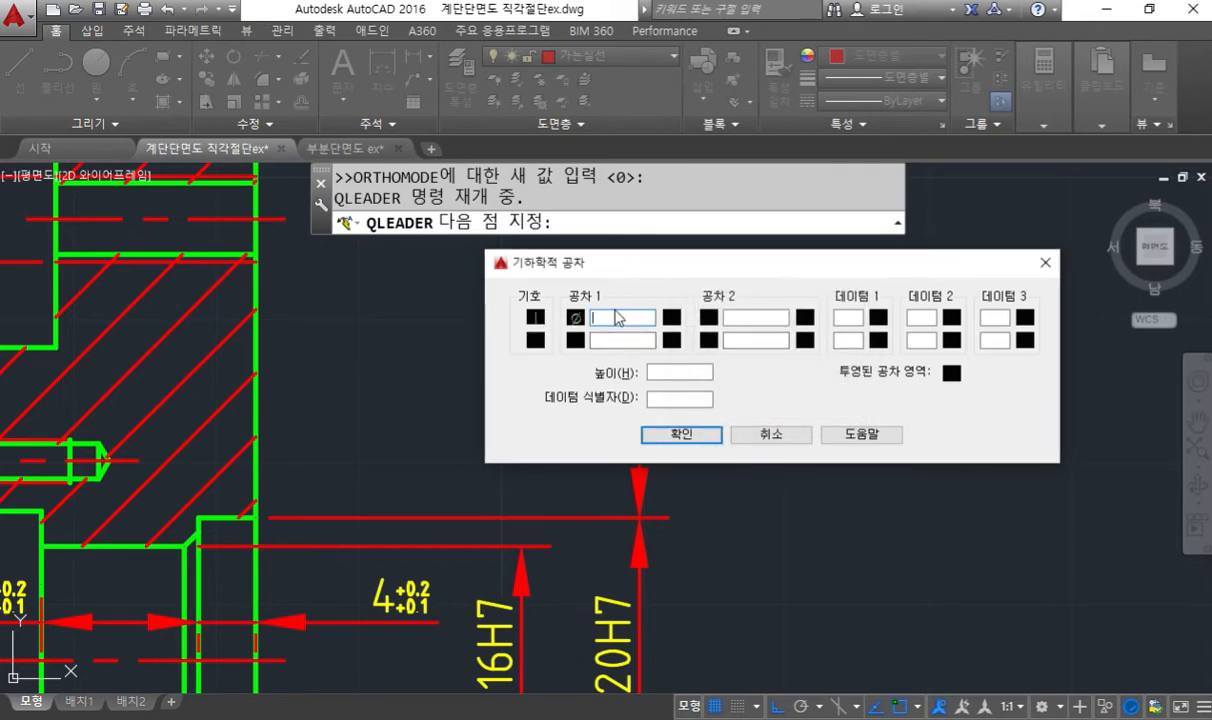
pyautogui.write('0.008')
pyautogui.click(851, 316)
pyautogui.click(643, 319)
pyautogui.press('Tab')
pyautogui.press('Tab')
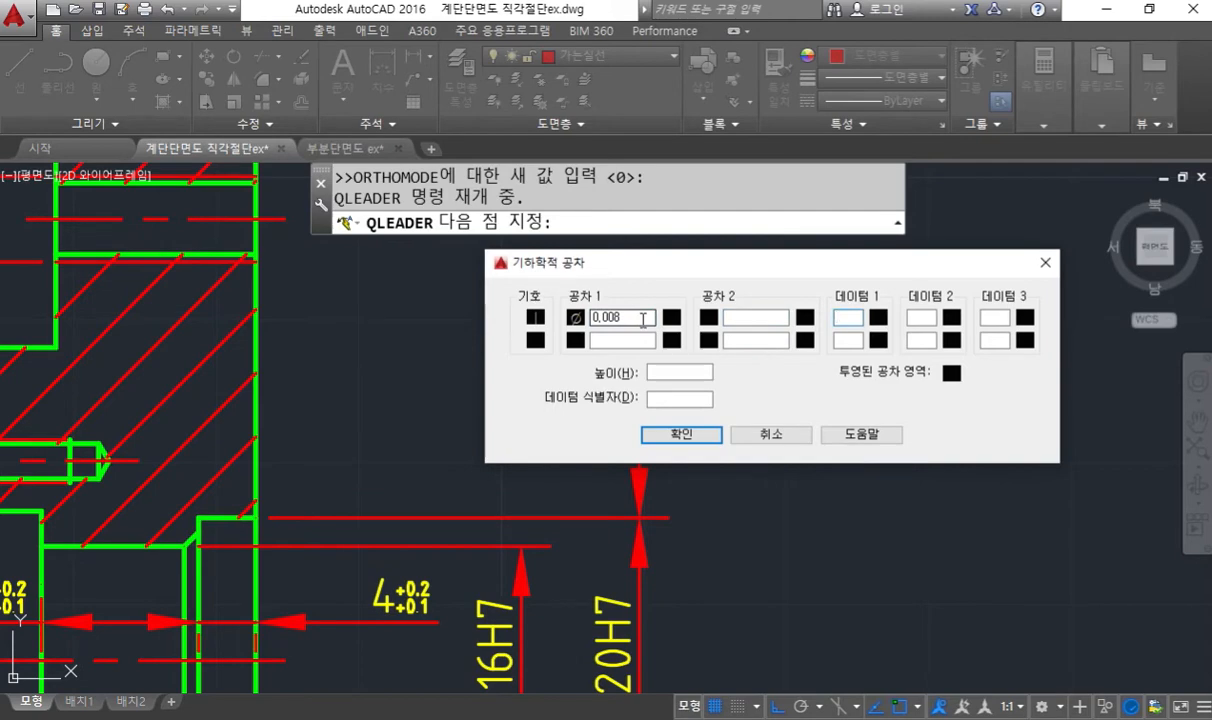
pyautogui.click(690, 435)
# - Circle the upper leader's bend in pen and stretch the perpendicularity frame with that bend about 3.3 straight down, using Ortho
pyautogui.moveTo(840, 371)
pyautogui.mouseDown(button='middle')
pyautogui.moveTo(744, 395)
pyautogui.moveTo(761, 415)
pyautogui.mouseUp(button='middle')
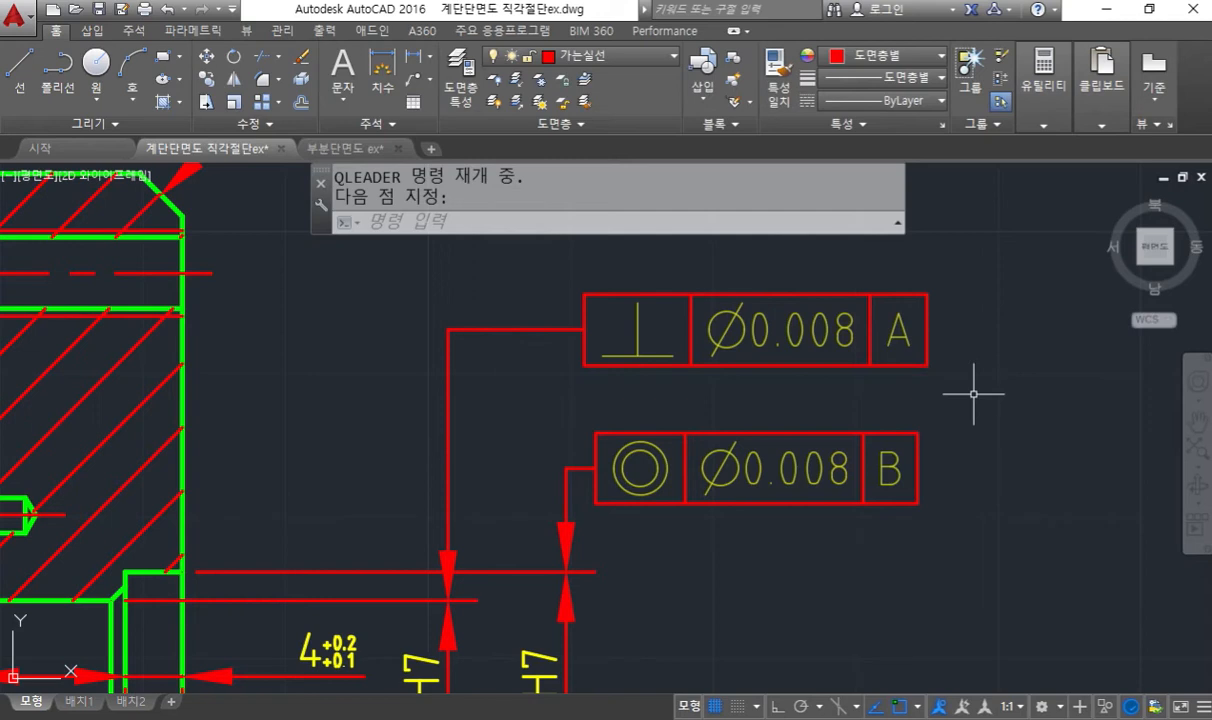
pyautogui.write('s')
pyautogui.press('Return')
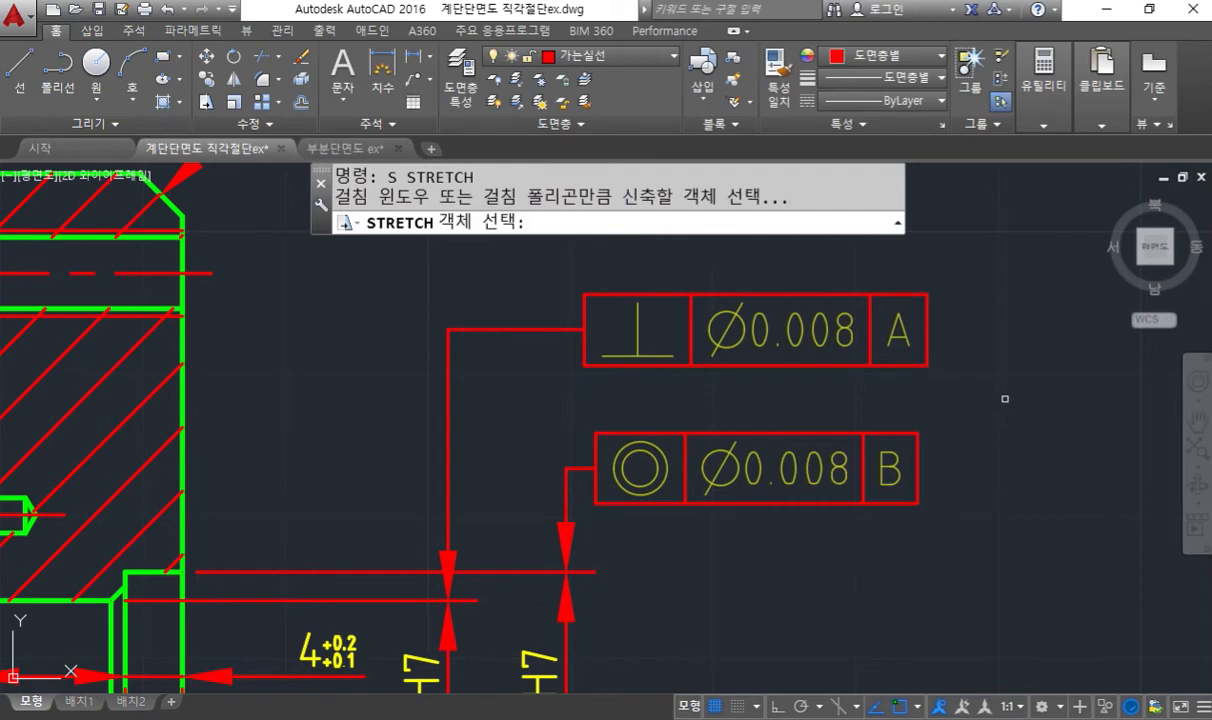
pyautogui.click(1005, 397)
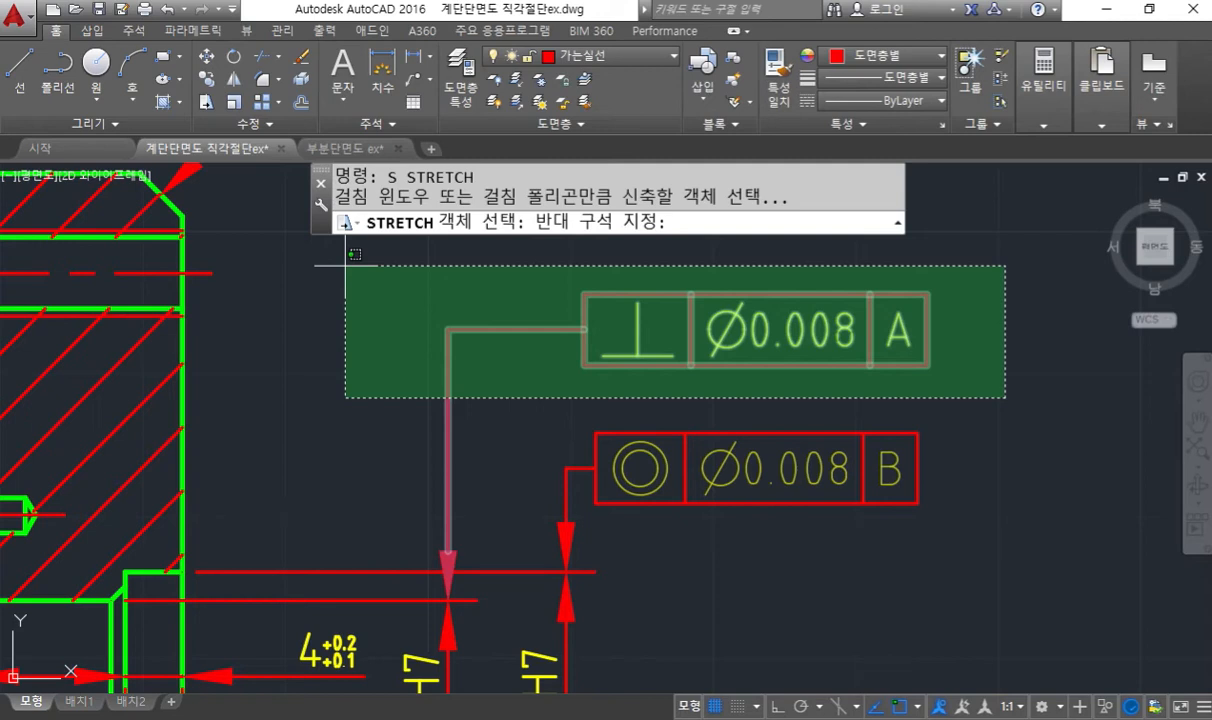
pyautogui.press('F12')
pyautogui.moveTo(464, 339)
pyautogui.mouseDown()
pyautogui.moveTo(450, 344)
pyautogui.moveTo(447, 319)
pyautogui.moveTo(457, 347)
pyautogui.mouseUp()
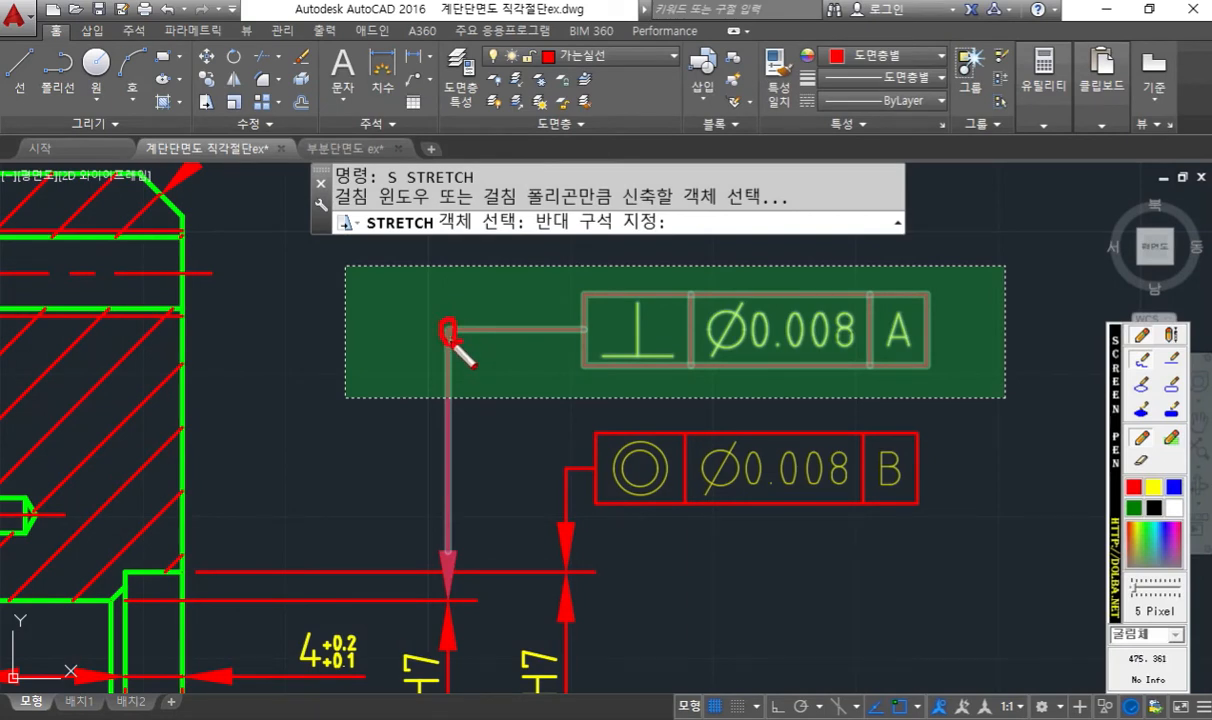
pyautogui.press('F12')
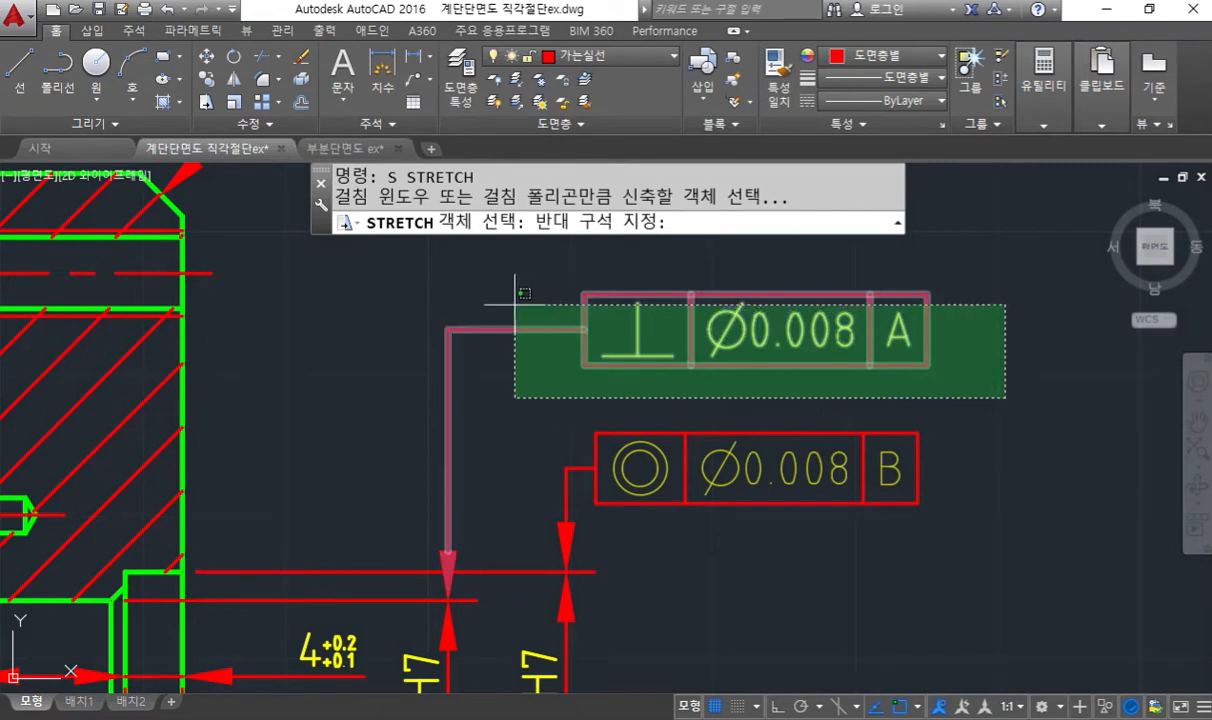
pyautogui.click(378, 263)
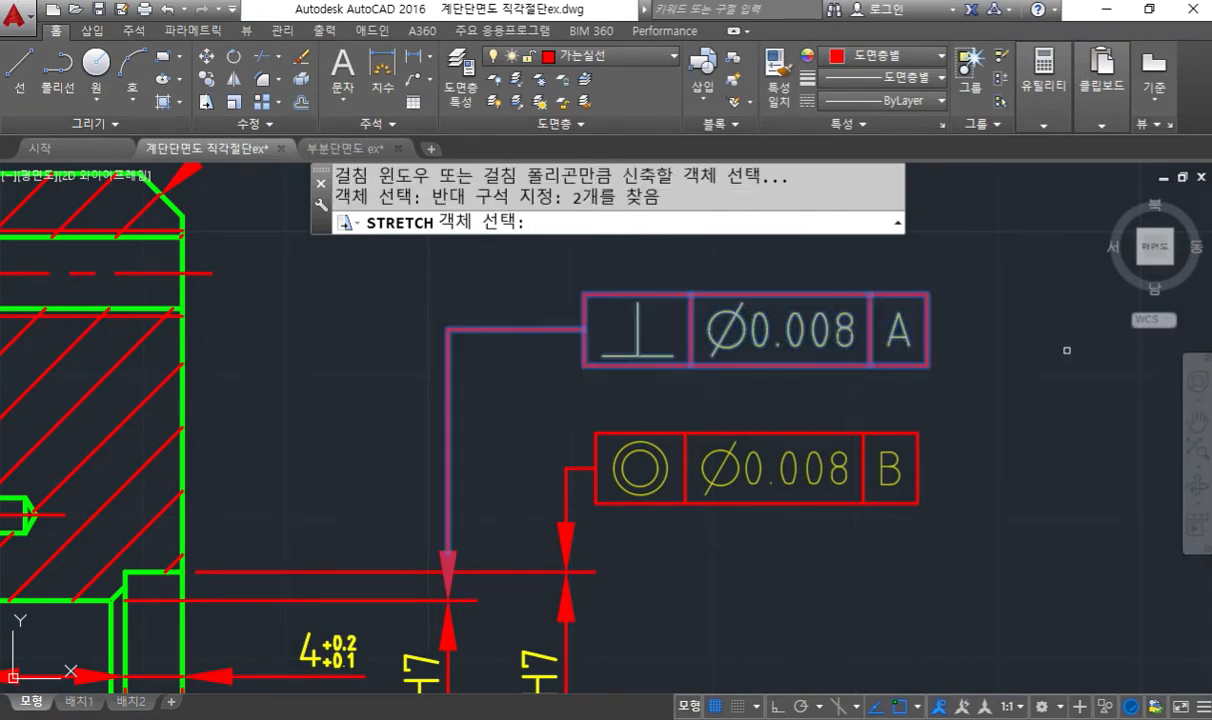
pyautogui.press('Return')
pyautogui.click(1014, 286)
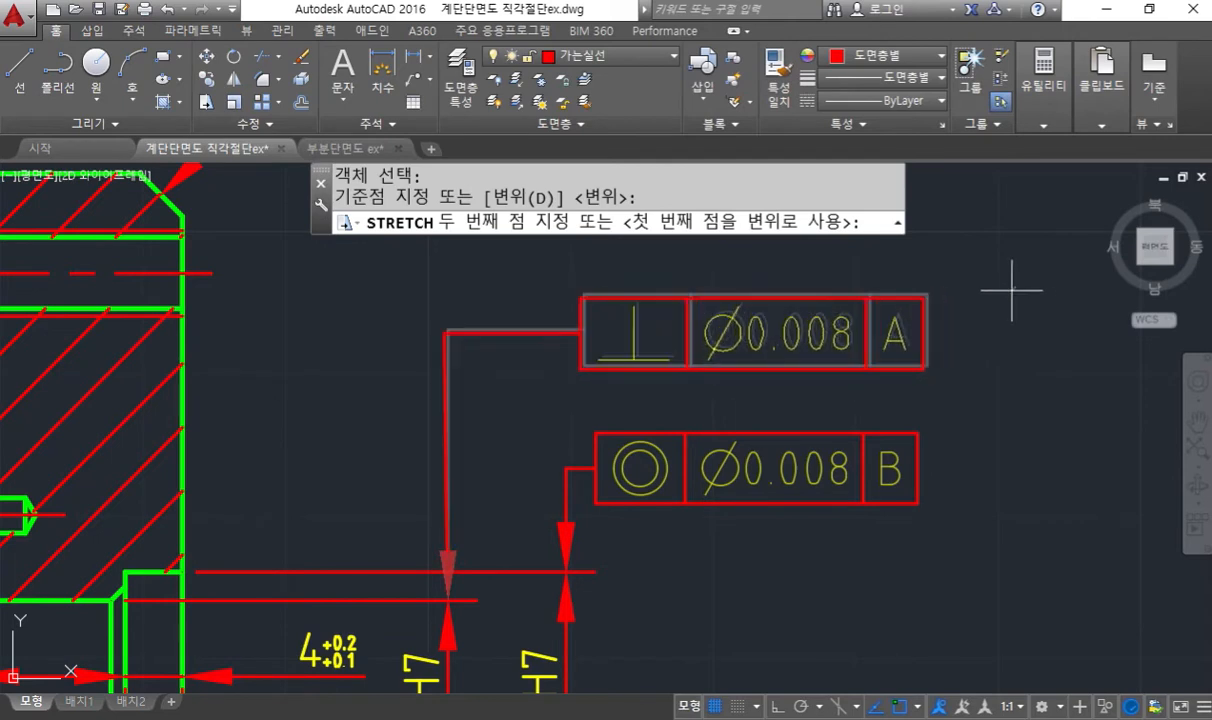
pyautogui.press('F8')
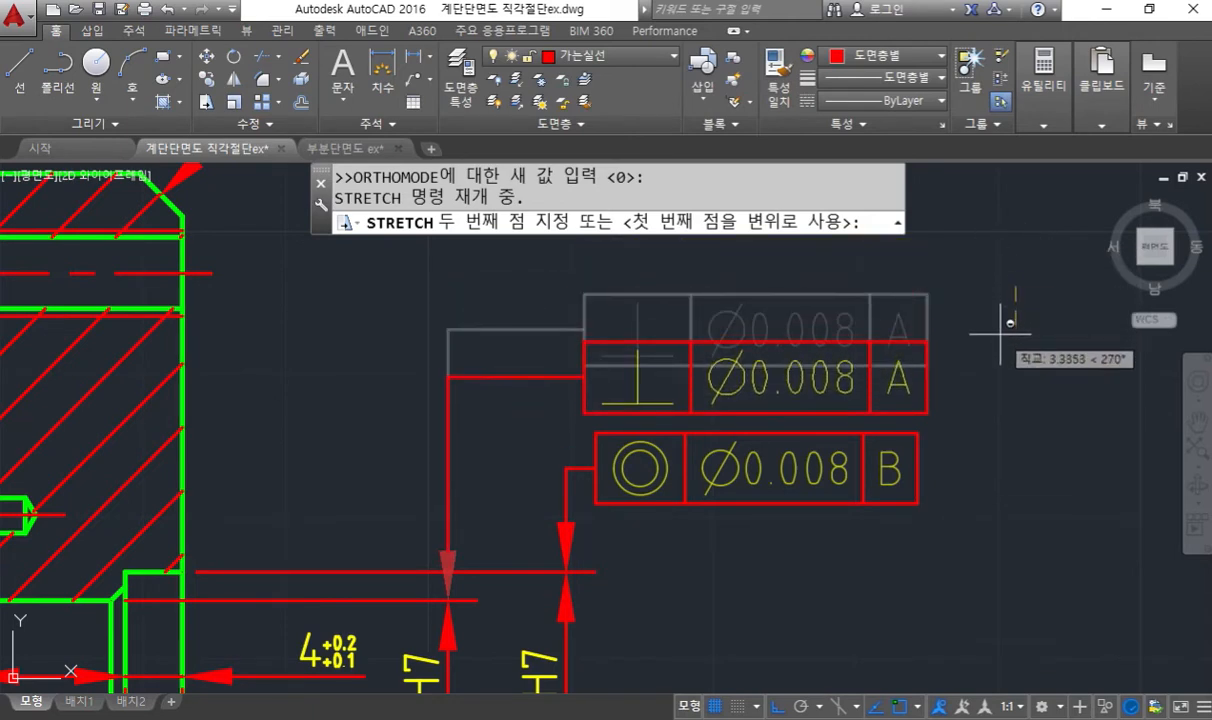
pyautogui.click(1000, 335)
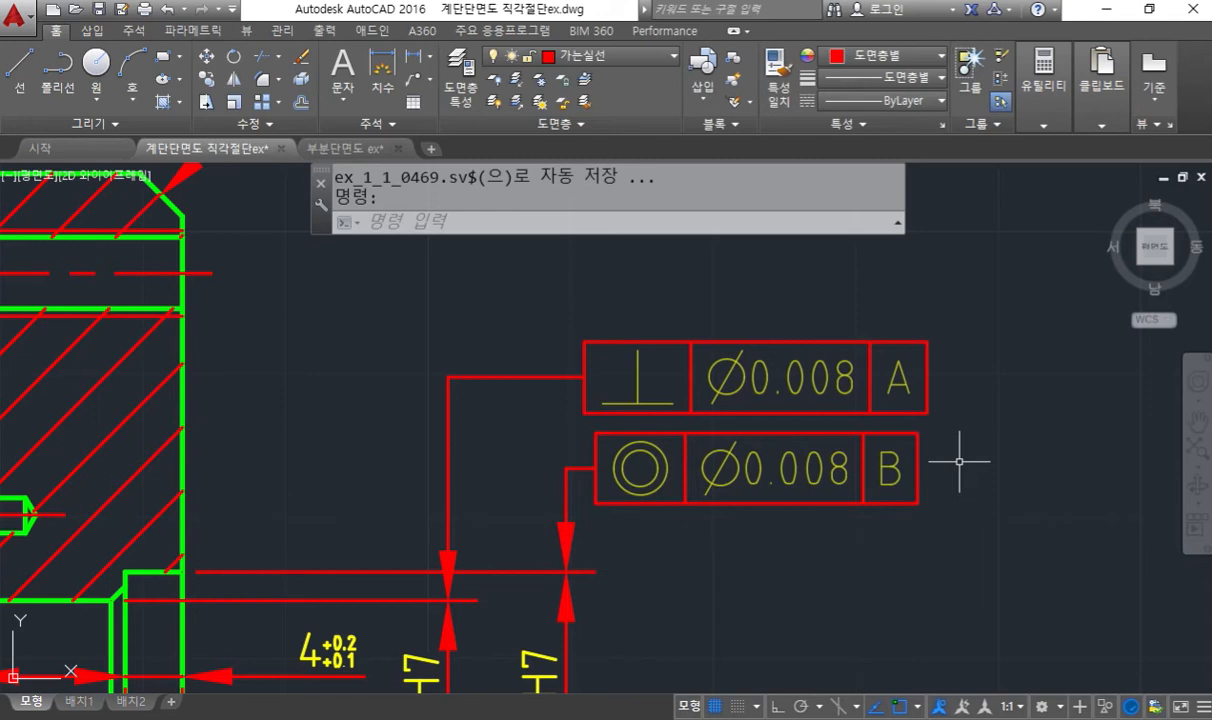
# - Erase the perpendicularity frame and its leader above the φ16H7 dimension
pyautogui.write('e')
pyautogui.press('Return')
pyautogui.click(977, 395)
pyautogui.click(381, 310)
pyautogui.press('Return')
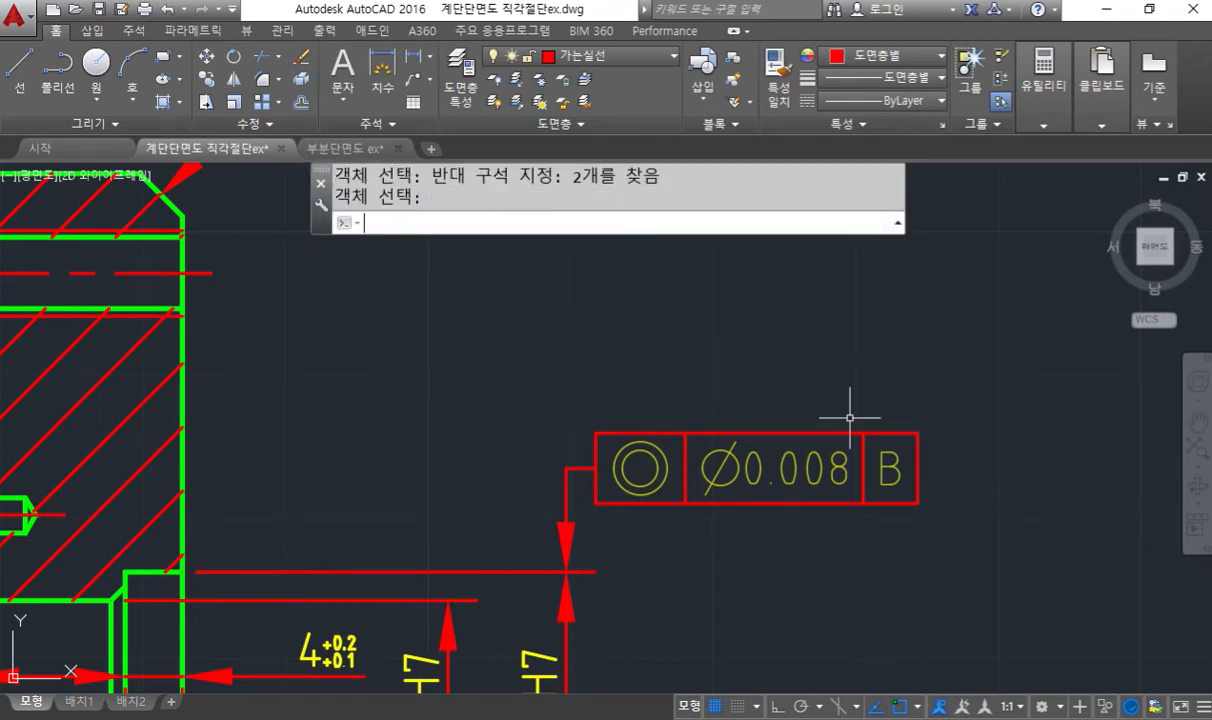
# - Copy the φ20H7 concentricity frame and its leader straight up with Ortho on, placing a single copy above the original
pyautogui.moveTo(814, 560)
pyautogui.mouseDown(button='middle')
pyautogui.moveTo(802, 501)
pyautogui.moveTo(703, 490)
pyautogui.mouseUp(button='middle')
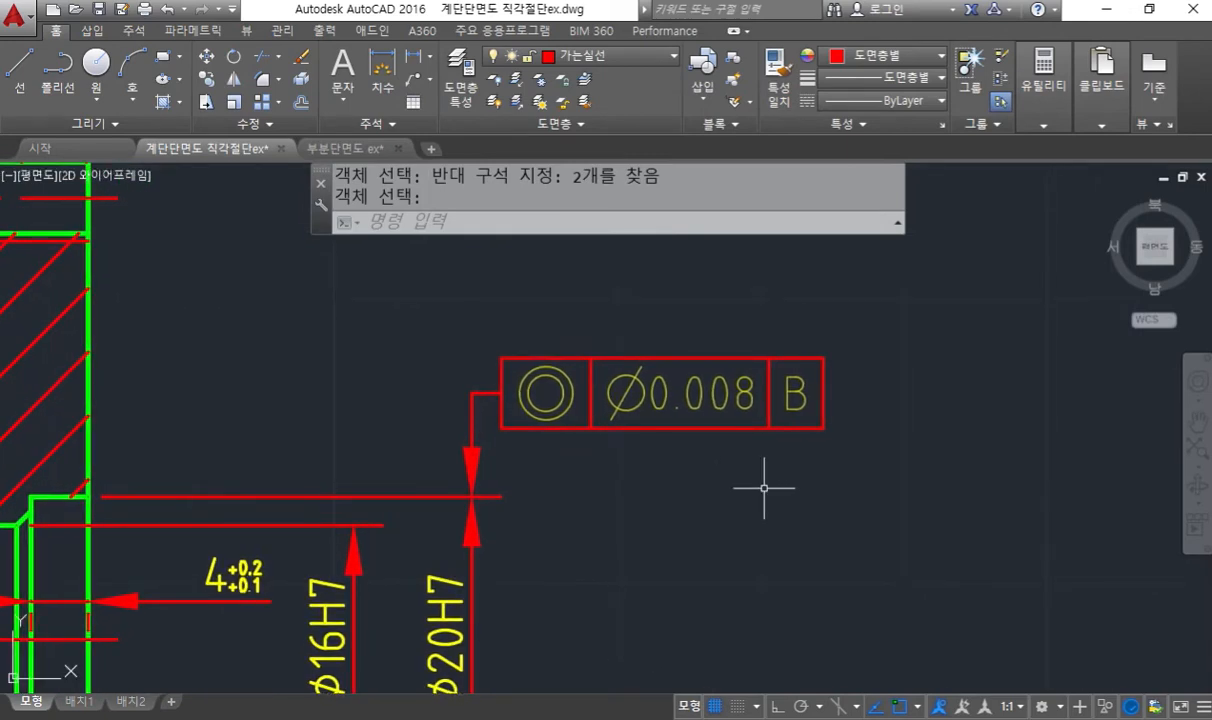
pyautogui.write('co')
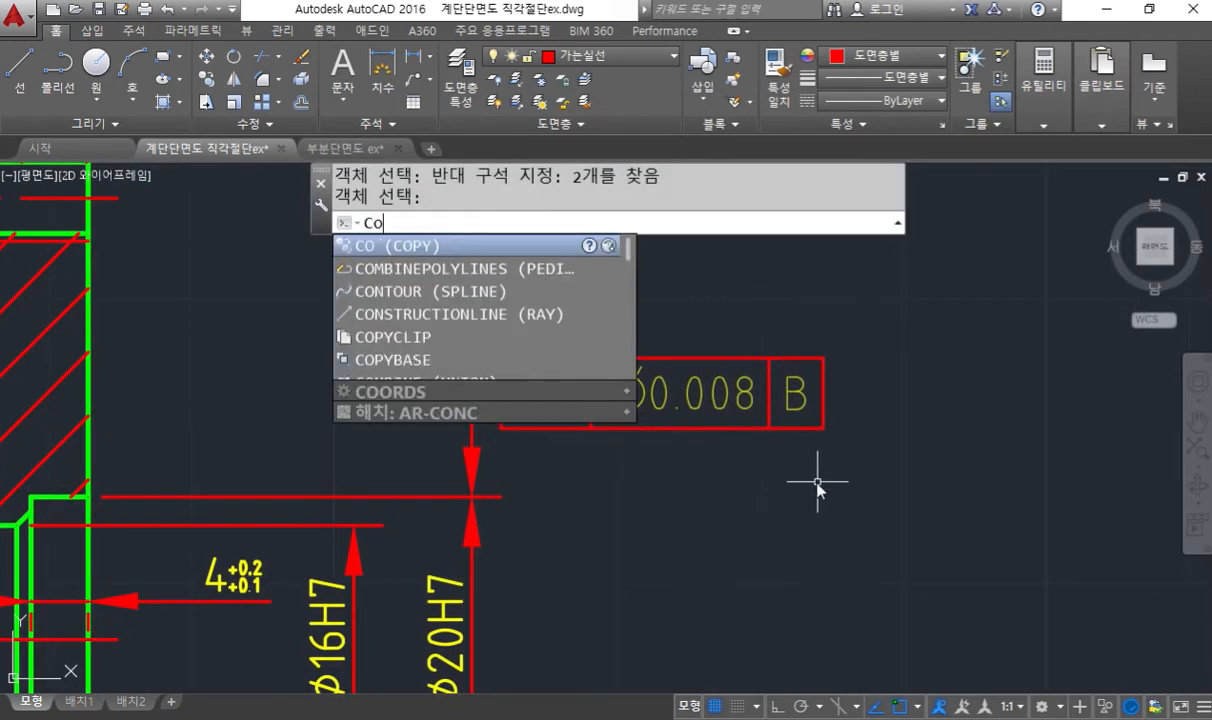
pyautogui.press('Return')
pyautogui.click(864, 437)
pyautogui.click(310, 296)
pyautogui.press('Return')
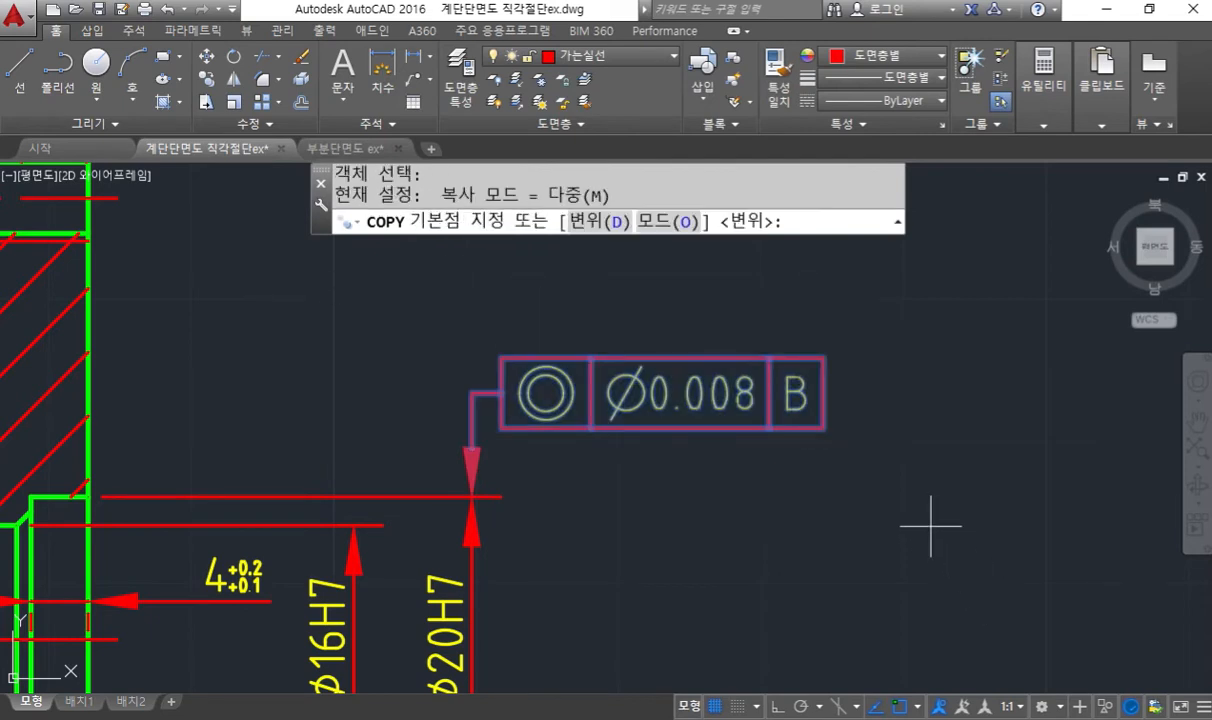
pyautogui.click(939, 576)
pyautogui.press('F8')
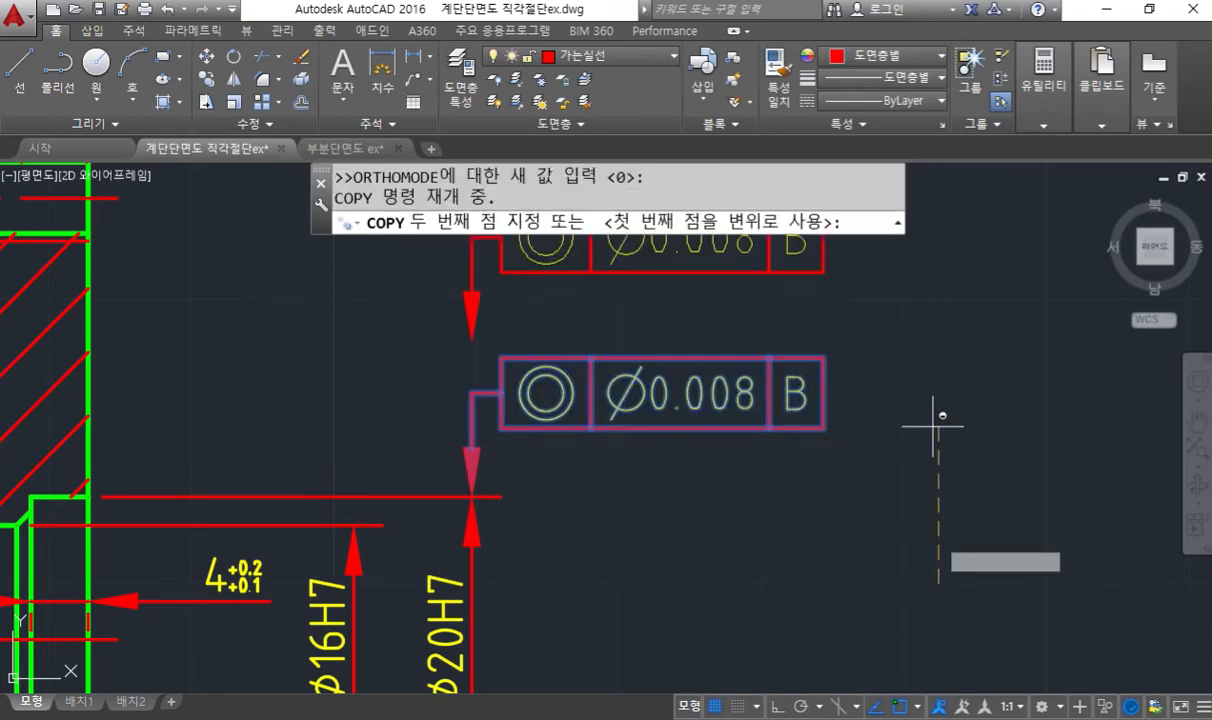
pyautogui.click(929, 464)
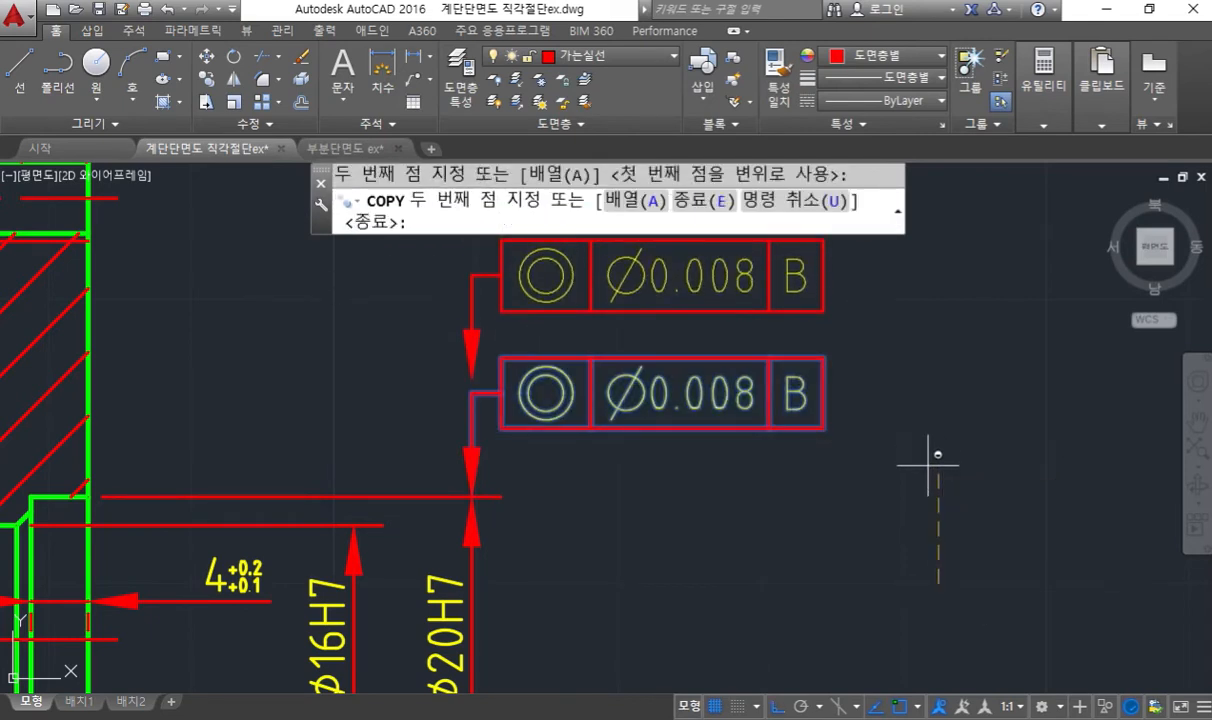
pyautogui.press('Return')
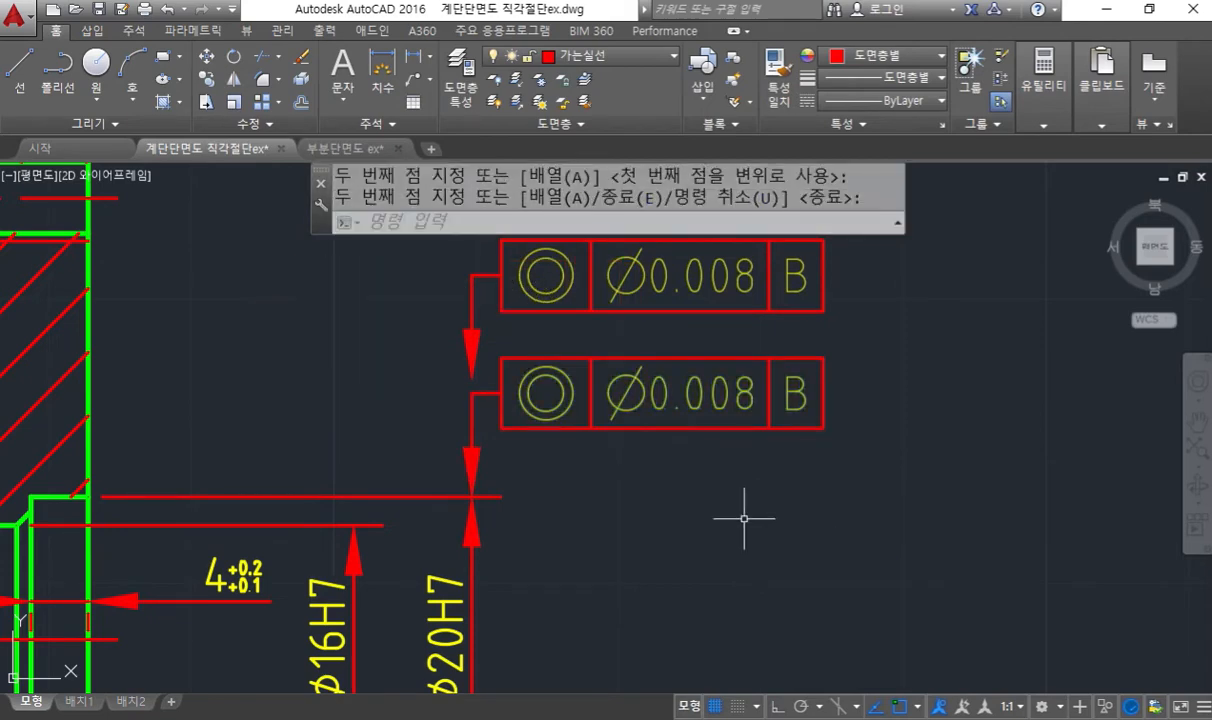
# - Stretch the copied leader's arrow and bend horizontally until they are roughly above the φ16H7 dimension, keeping the frame in place
pyautogui.moveTo(676, 489); pyautogui.dragTo(784, 500, button='middle')
pyautogui.write('s')
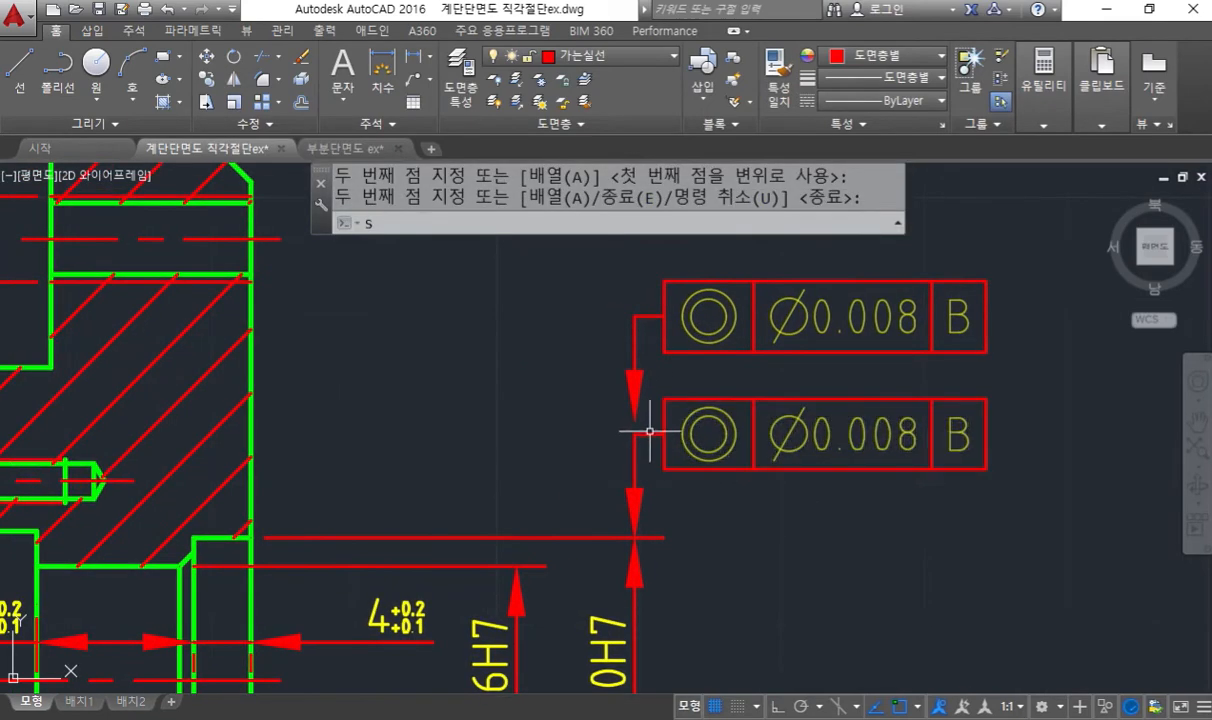
pyautogui.press('Return')
pyautogui.click(649, 426)
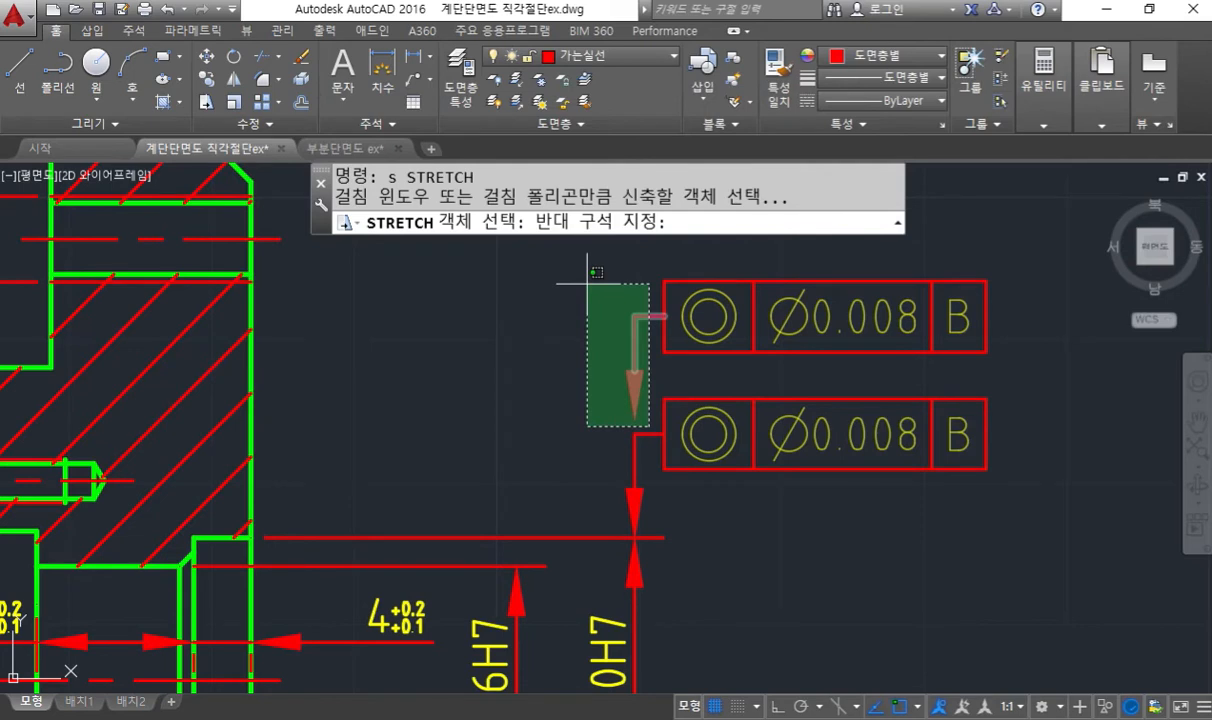
pyautogui.click(588, 284)
pyautogui.press('Return')
pyautogui.click(563, 304)
pyautogui.press('F8')
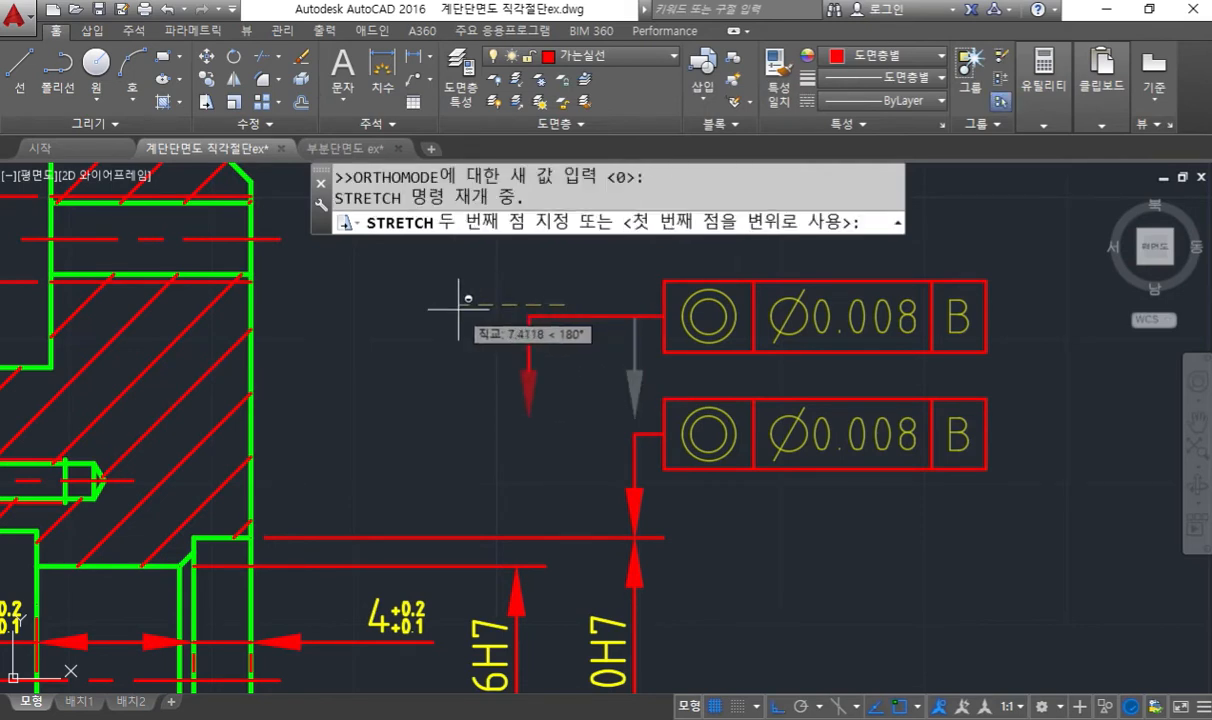
pyautogui.click(443, 310)
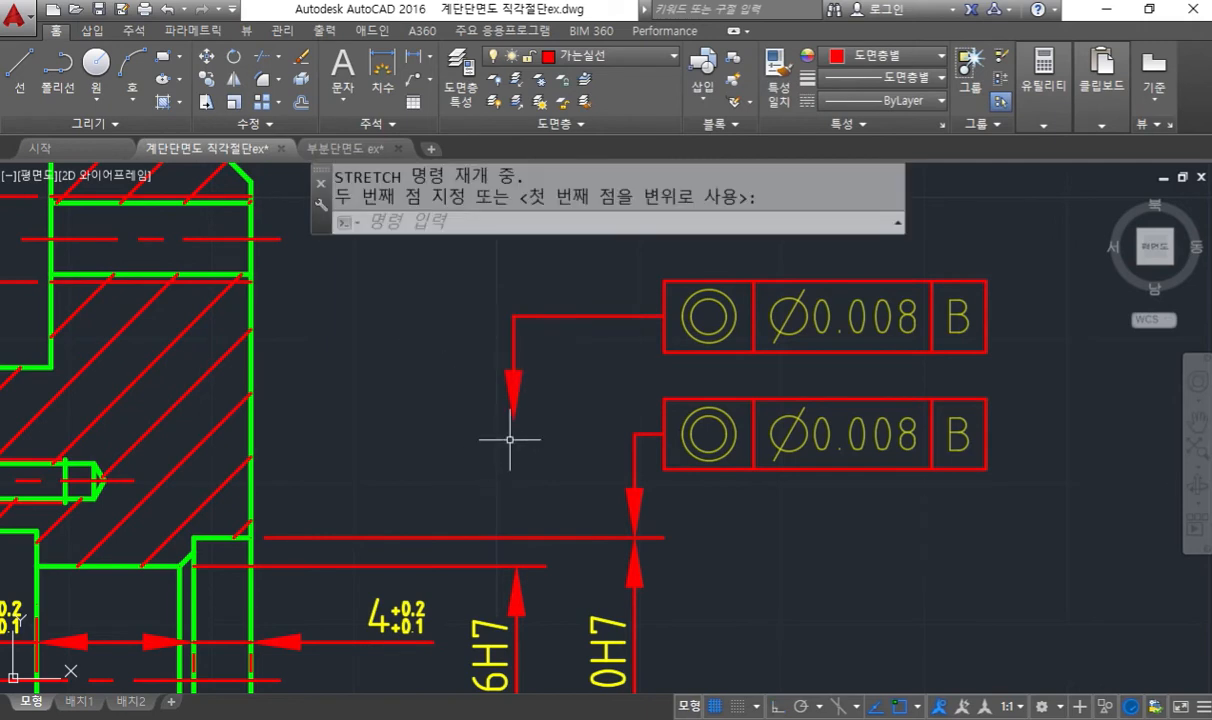
# - Try to stretch the copied leader from its arrow endpoint down to the φ16H7 dimension's upper extension line
pyautogui.write('s')
pyautogui.press('Return')
pyautogui.click(545, 445)
pyautogui.click(403, 279)
pyautogui.press('Return')
pyautogui.press('F8')
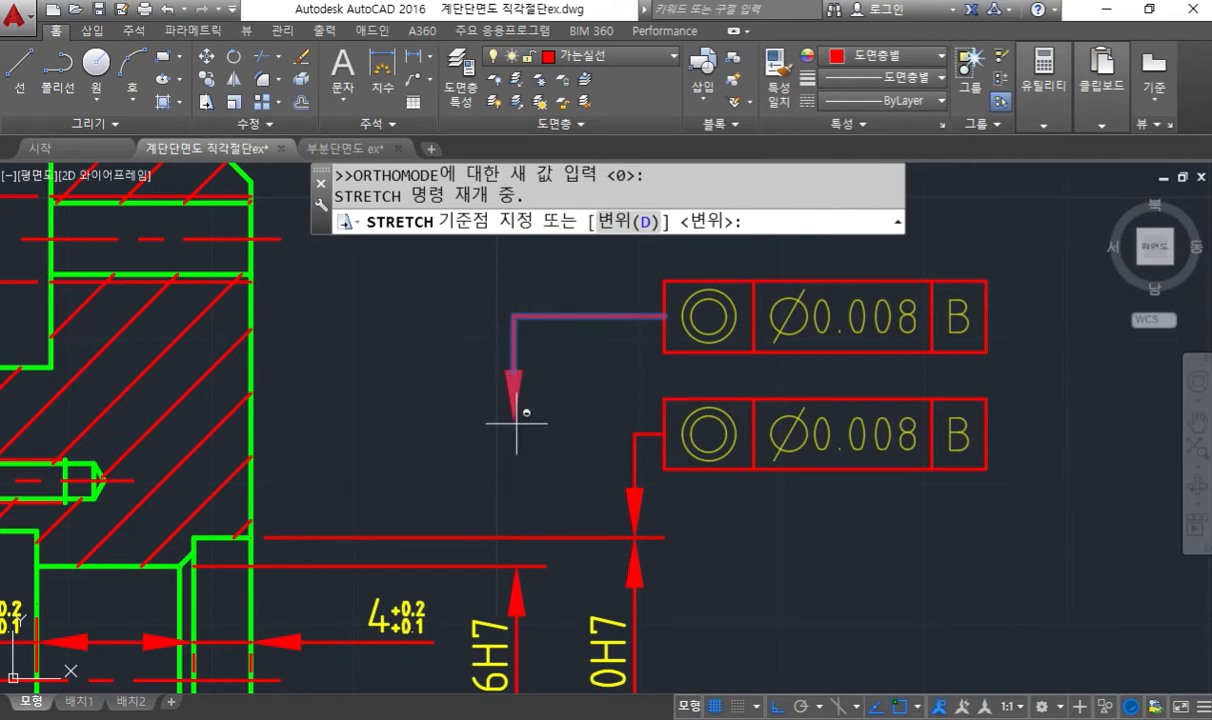
pyautogui.write('end')
pyautogui.press('Return')
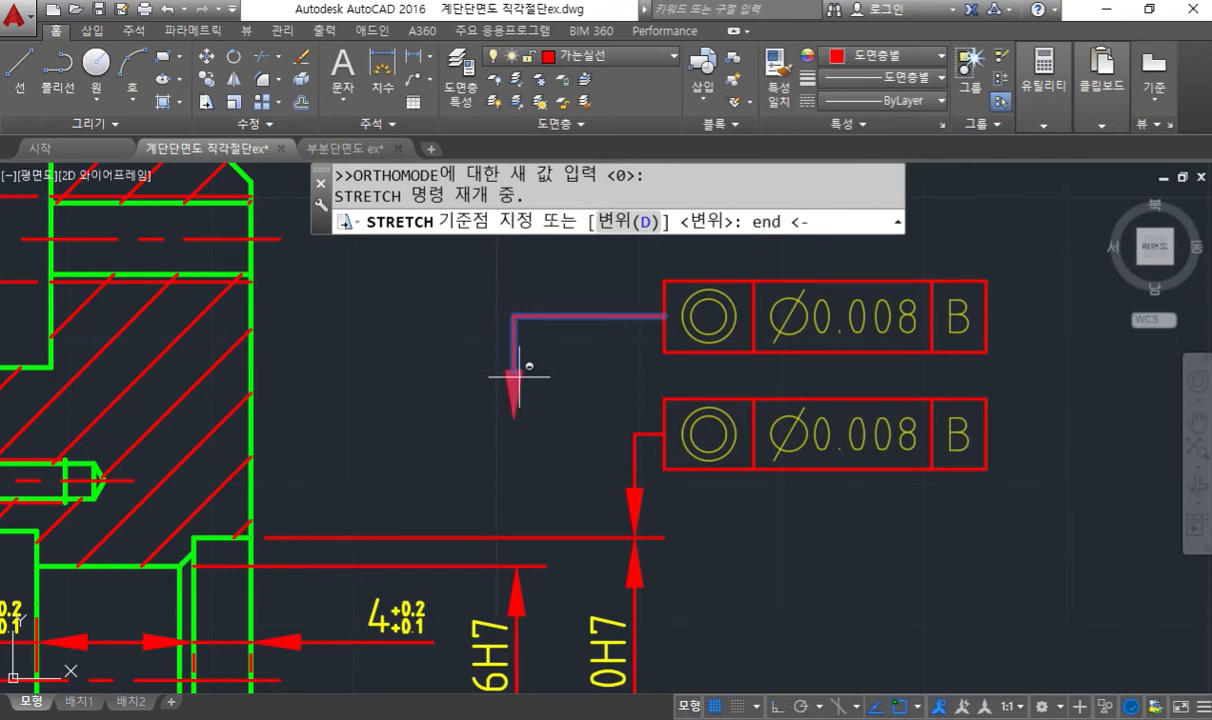
pyautogui.press('F8')
pyautogui.click(518, 377)
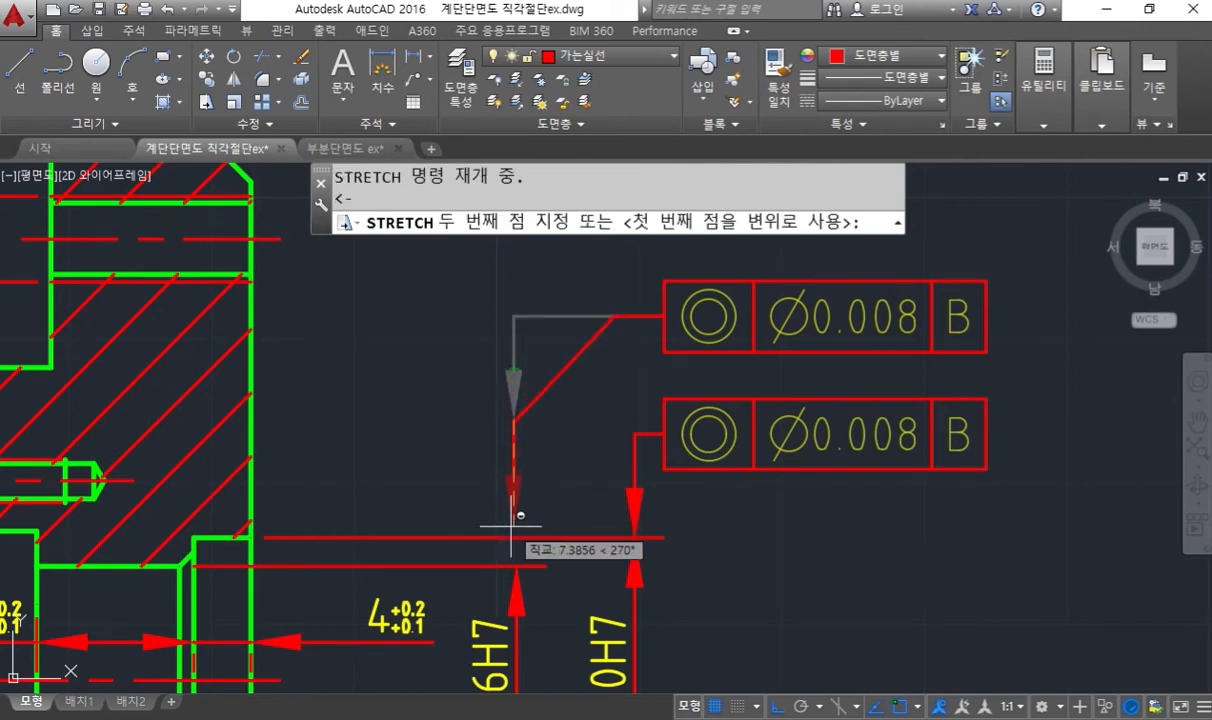
pyautogui.click(540, 558)
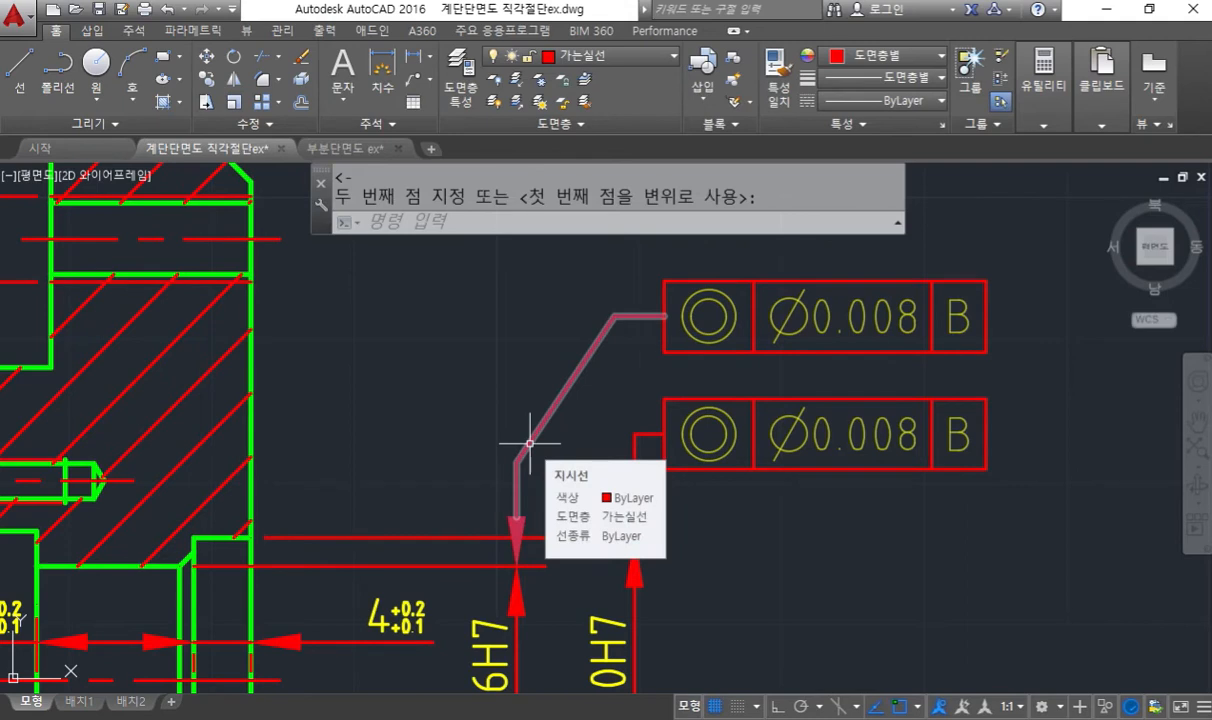
# - Undo the last two stretches of the copied leader
pyautogui.hotkey('ctrl', 'z')
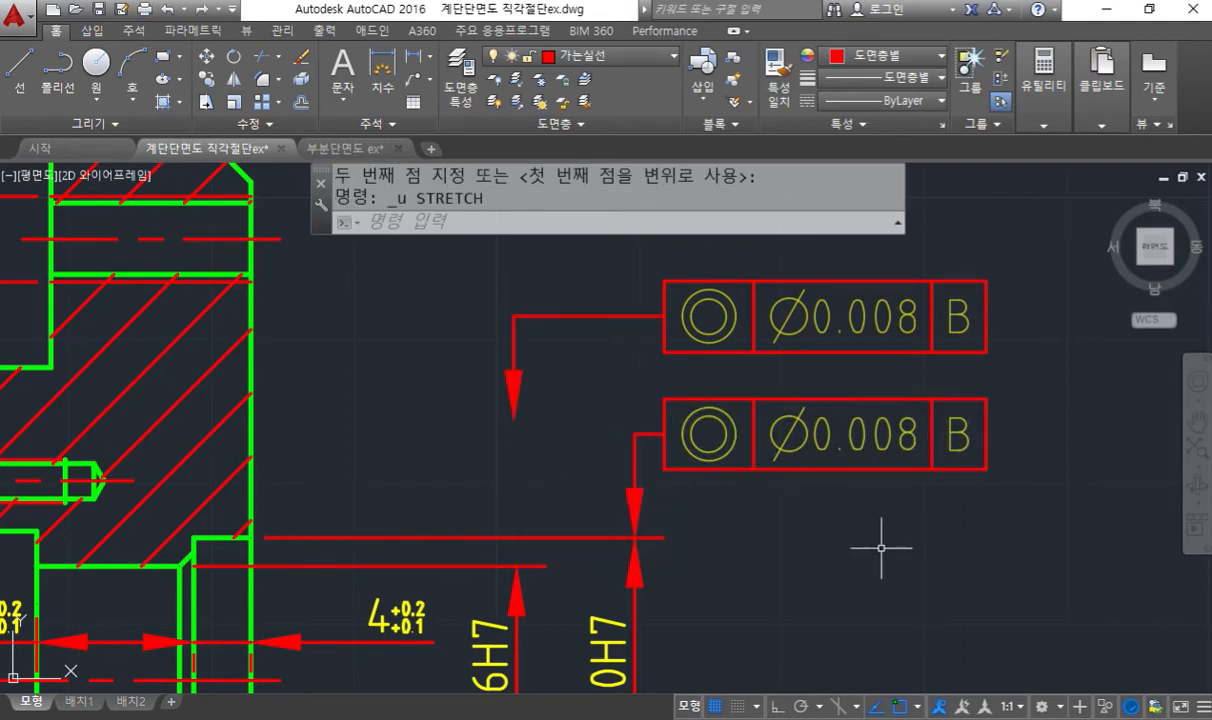
pyautogui.hotkey('ctrl', 'z')
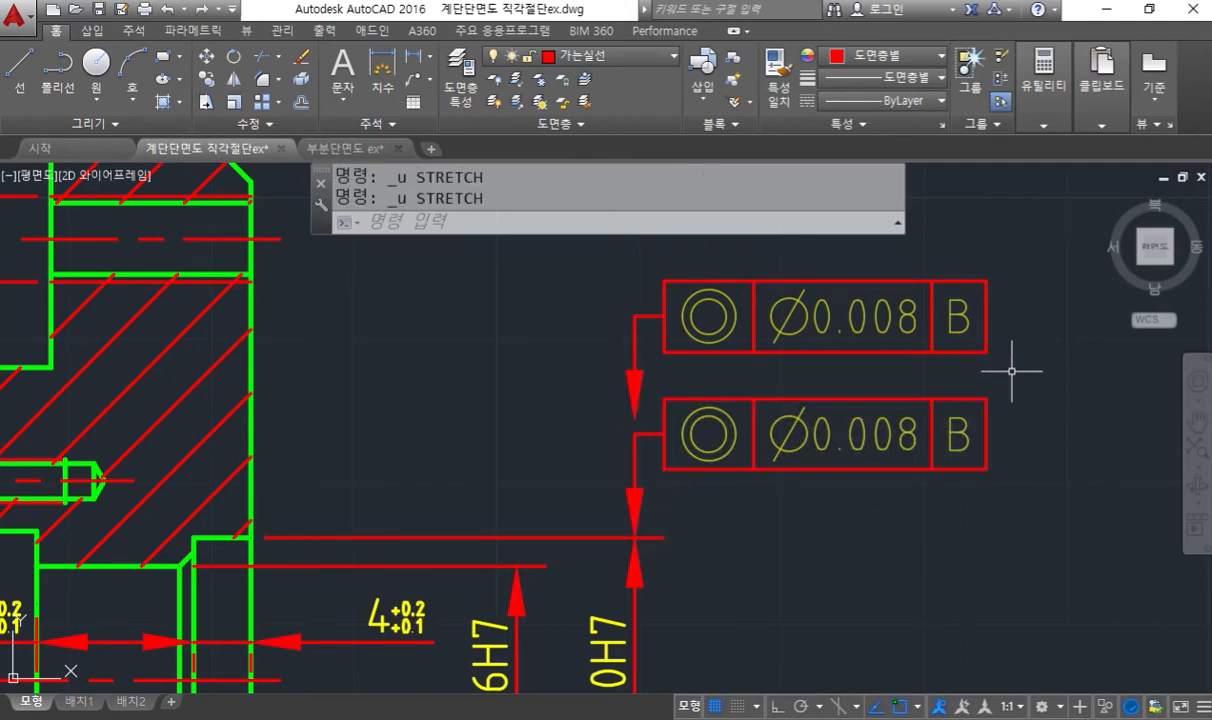
pyautogui.write('m')
pyautogui.press('Return')
pyautogui.click(1035, 367)
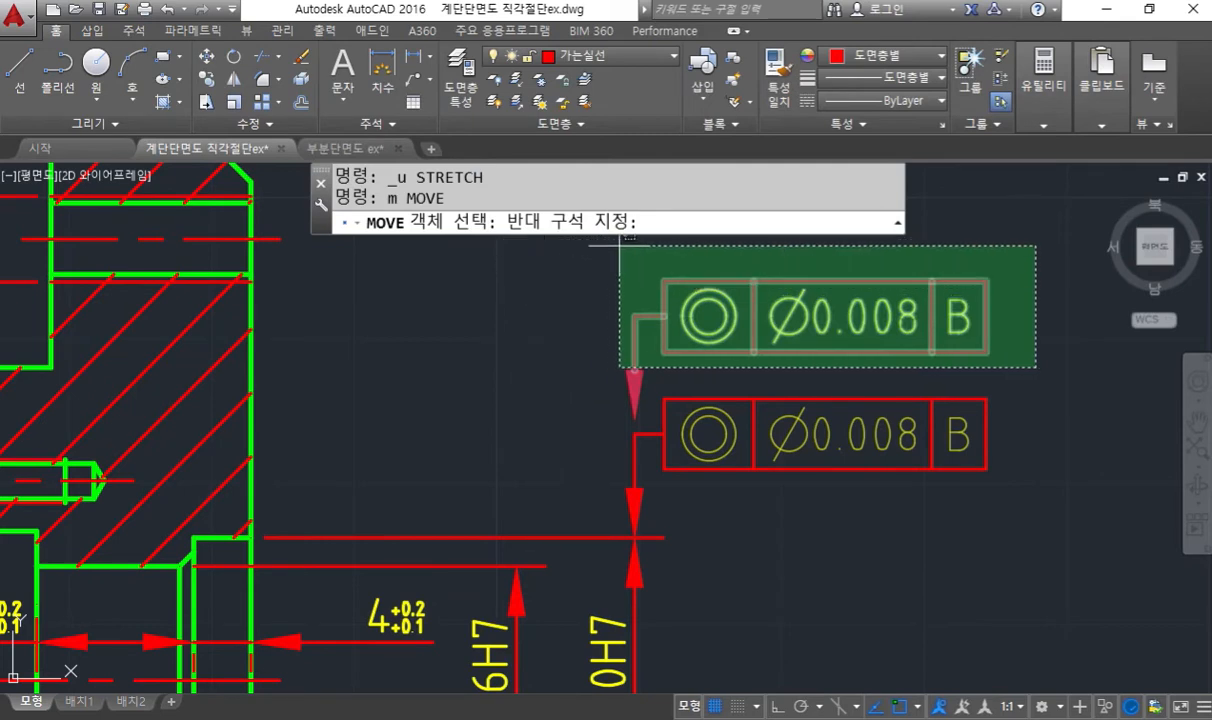
pyautogui.press('Escape')
# - Move the copied concentricity frame together with its leader sideways so the arrow sits above the φ16H7 dimension
pyautogui.write('m')
pyautogui.press('Return')
pyautogui.click(966, 353)
pyautogui.click(555, 257)
pyautogui.press('Return')
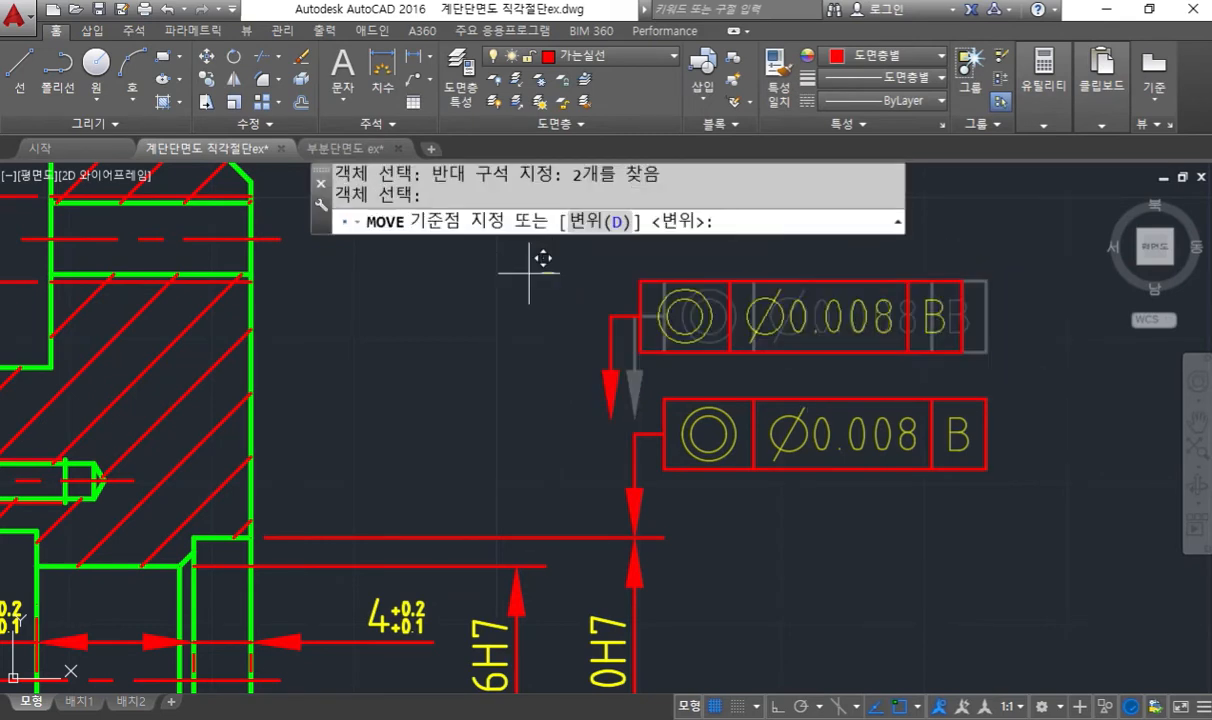
pyautogui.click(551, 272)
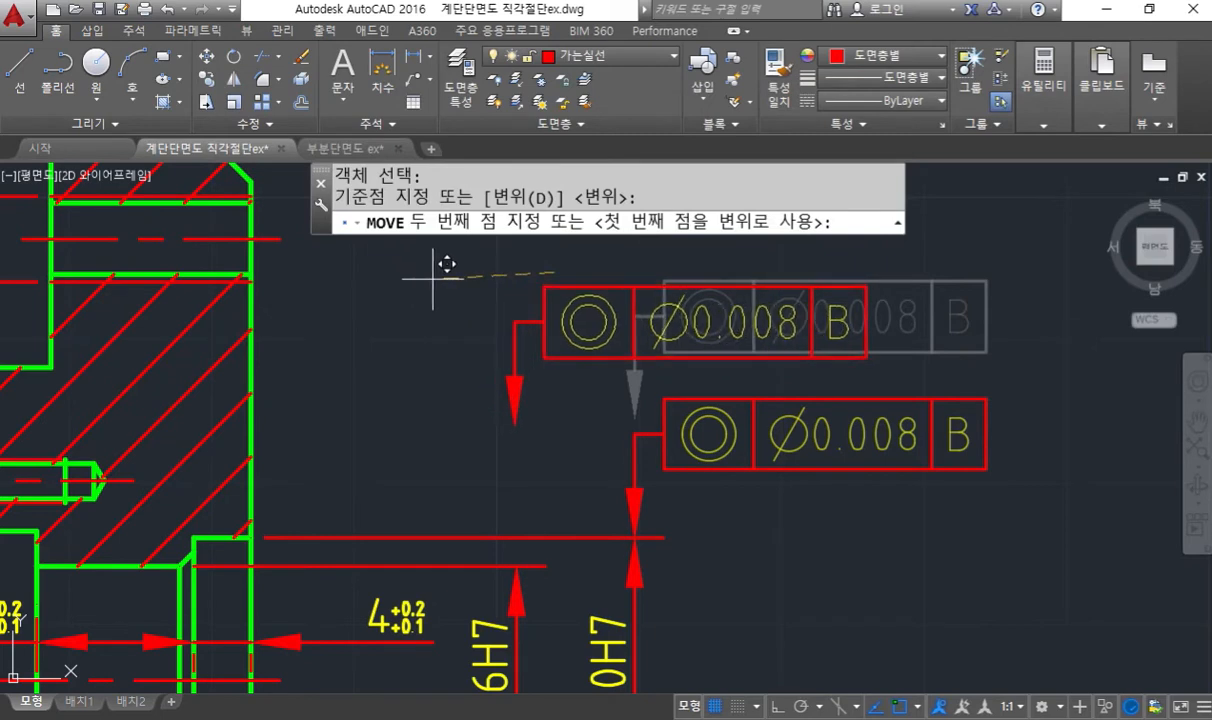
pyautogui.click(433, 275)
# - Stretch the copied leader's arrow segment from its endpoint vertically down to the upper extension line of the φ16H7 dimension
pyautogui.write('s')
pyautogui.press('Return')
pyautogui.click(521, 432)
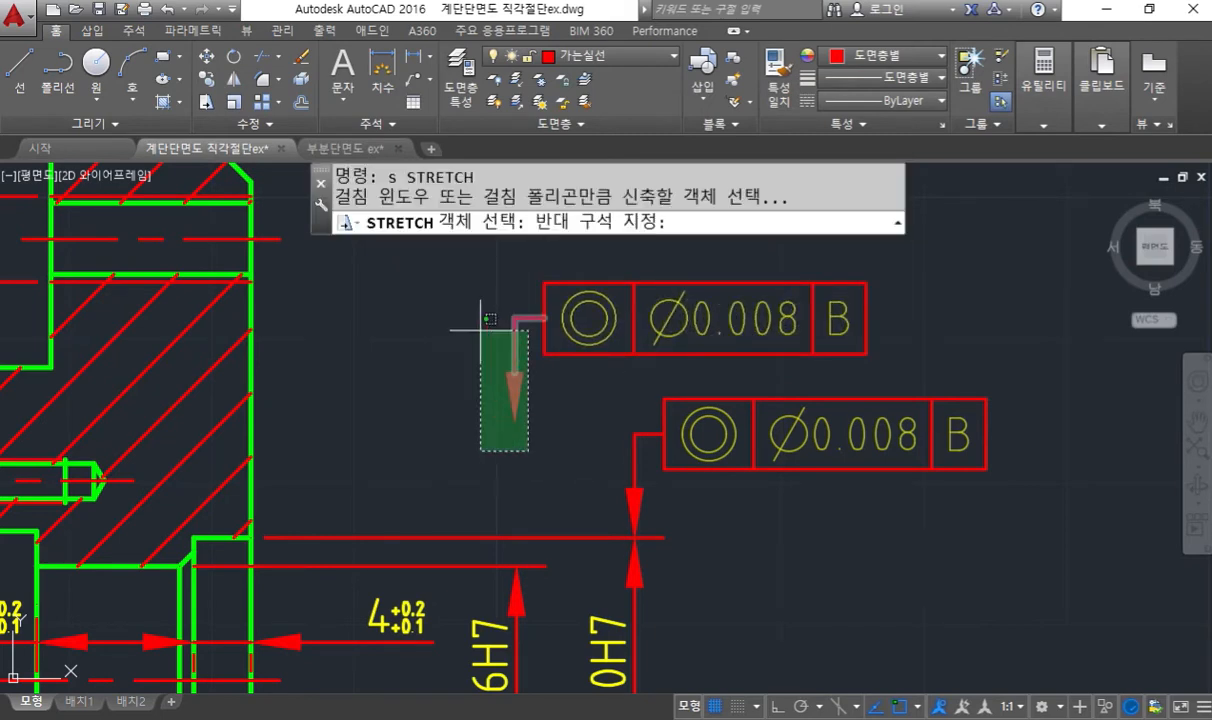
pyautogui.click(448, 275)
pyautogui.press('Return')
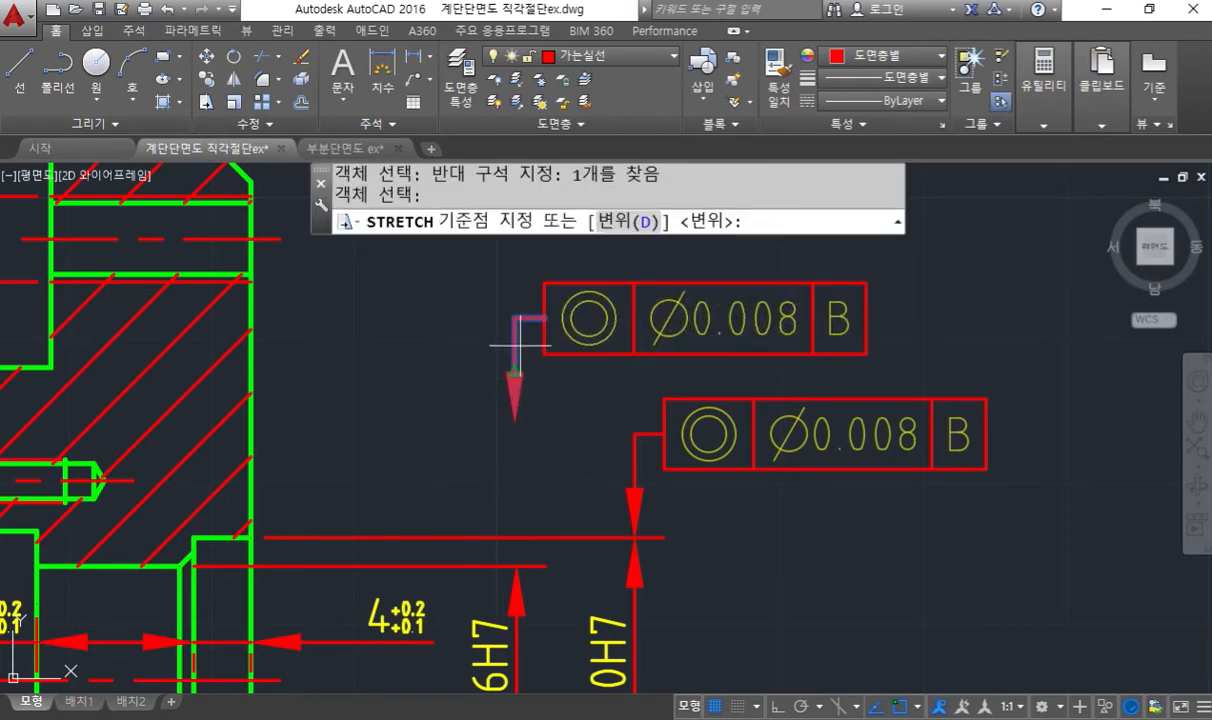
pyautogui.write('end')
pyautogui.press('Return')
pyautogui.click(514, 378)
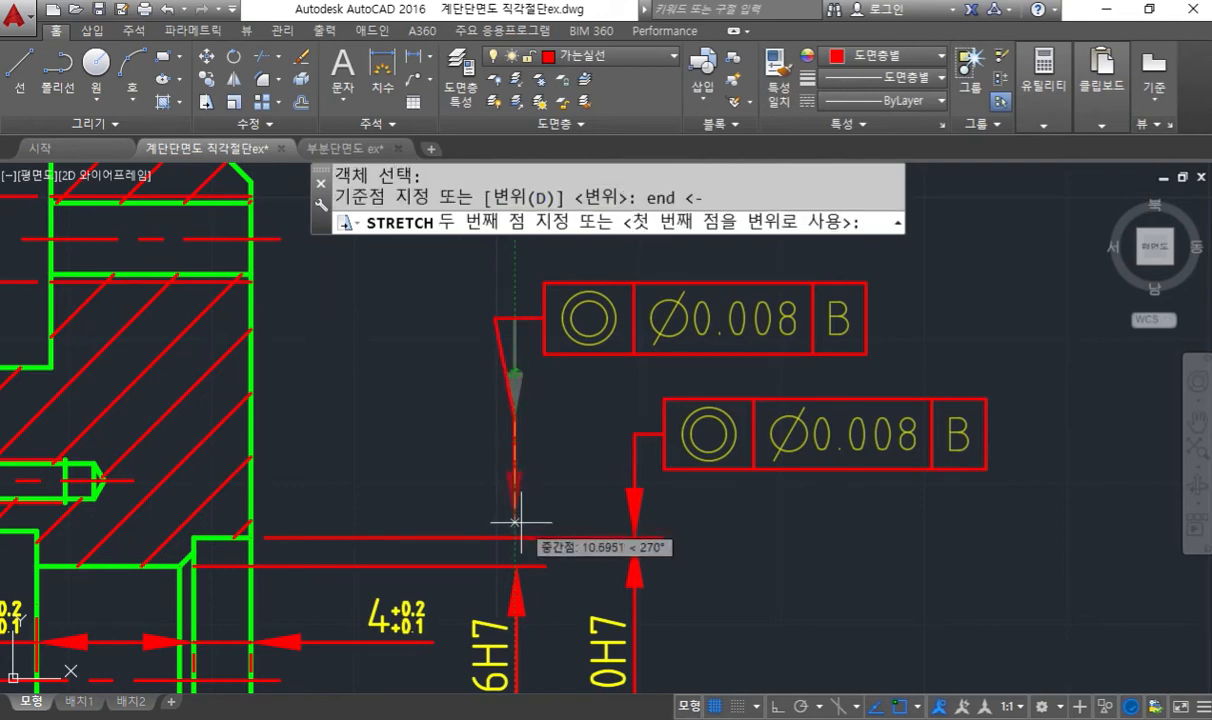
pyautogui.press('F8')
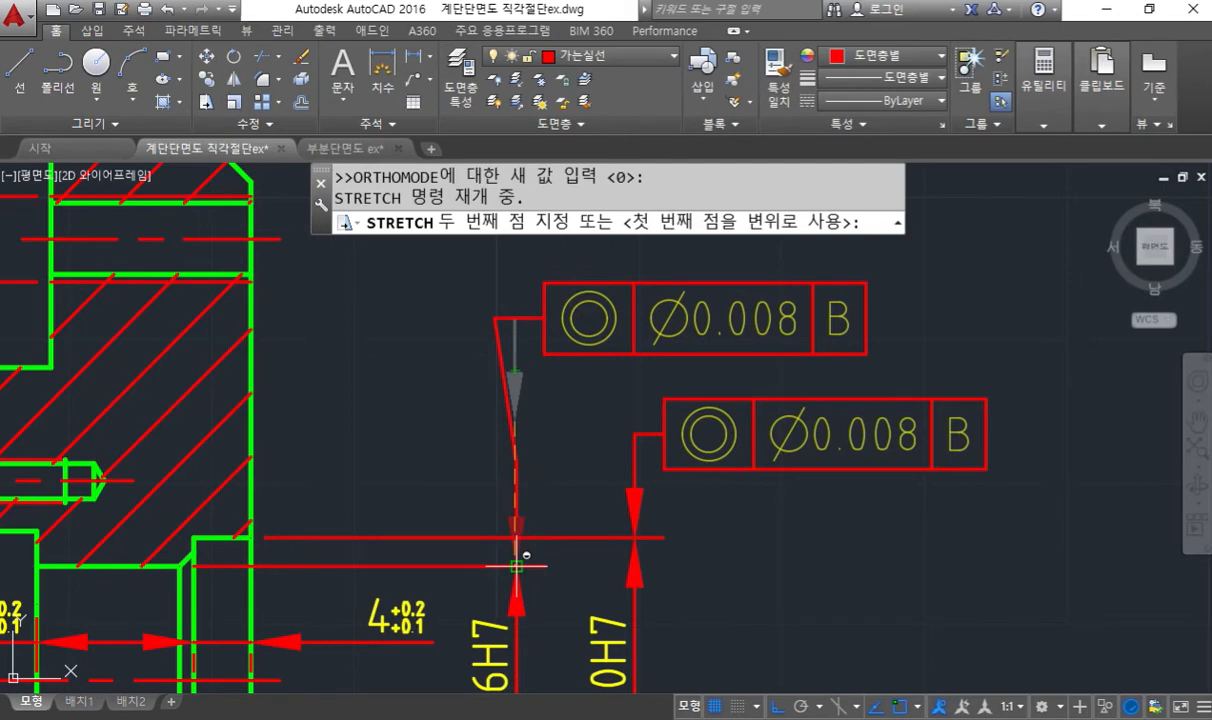
pyautogui.click(517, 566)
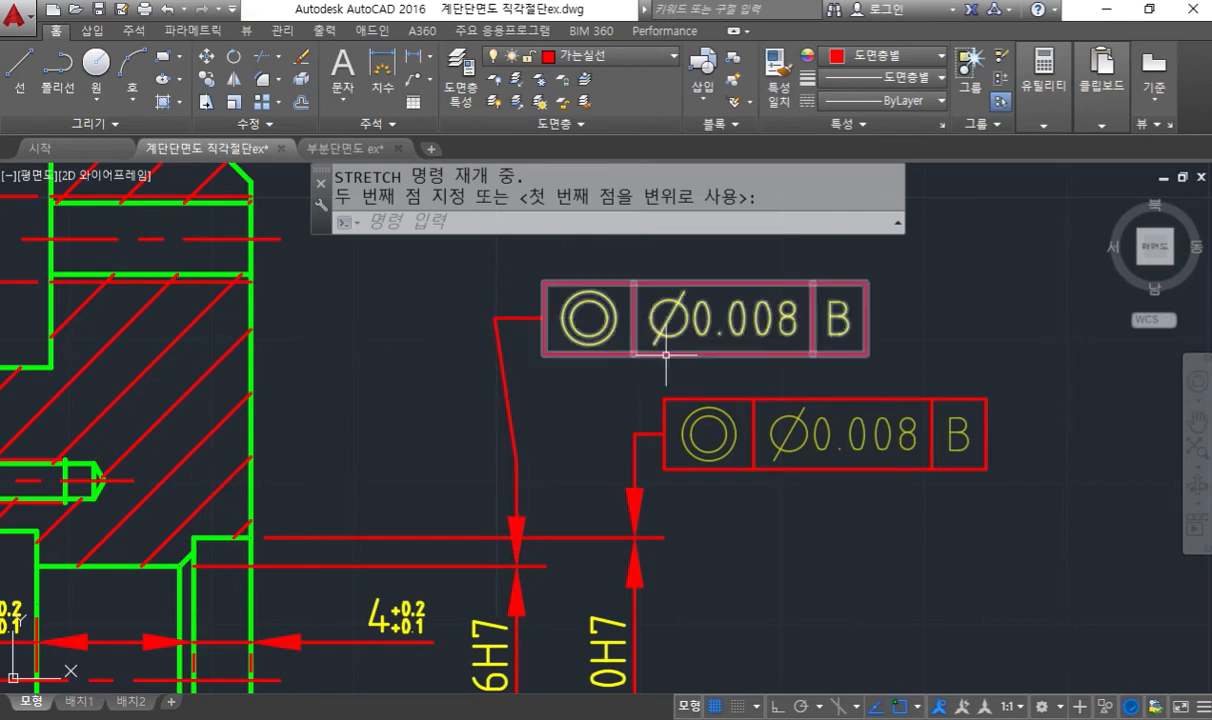
# - Stretch the copied frame and its leader bend sideways until the leader runs straight up from the φ16H7 dimension
pyautogui.press('Escape')
pyautogui.write('s')
pyautogui.press('Return')
pyautogui.click(866, 346)
pyautogui.click(442, 252)
pyautogui.press('Return')
pyautogui.click(557, 379)
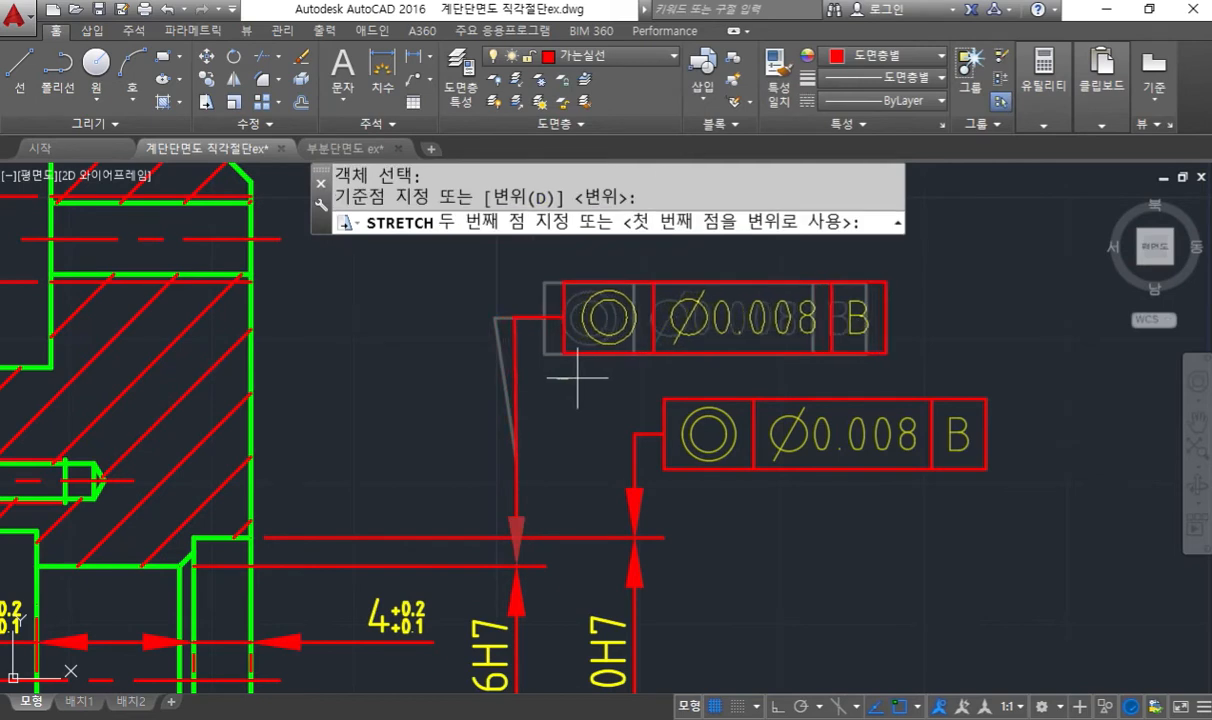
pyautogui.click(578, 379)
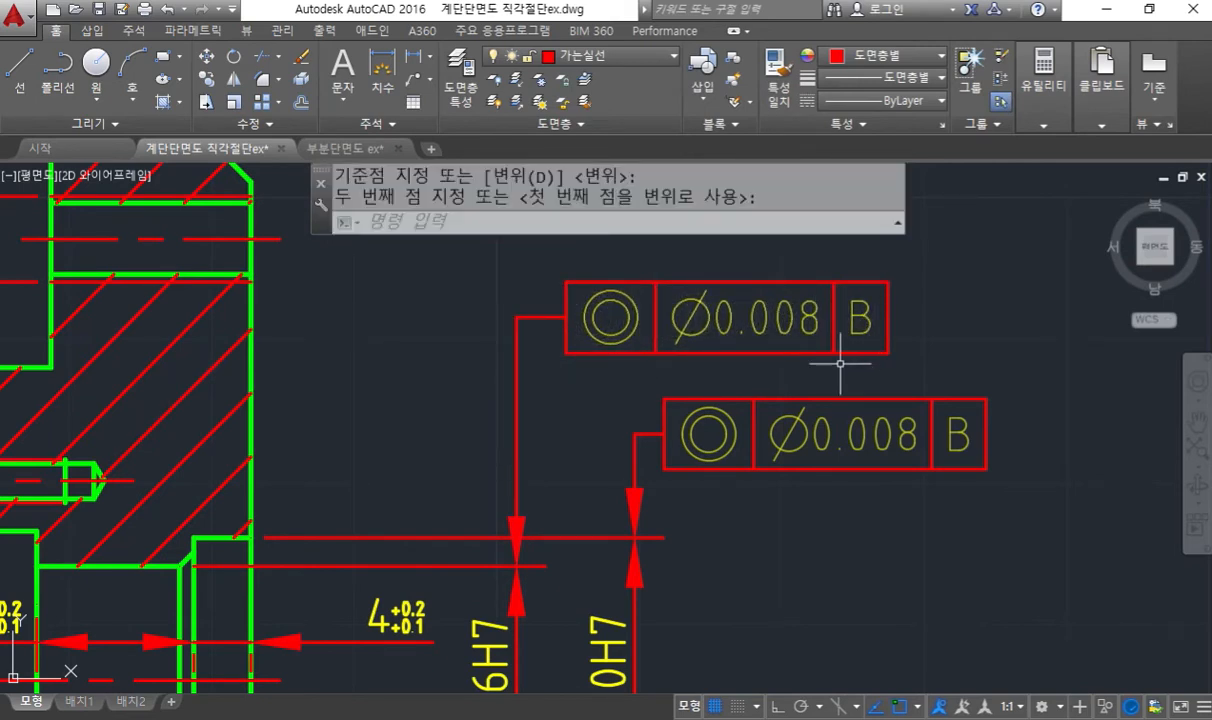
# - Edit the copied tolerance frame above φ16H7 to the perpendicularity symbol with datum A
pyautogui.click(610, 312)
pyautogui.doubleClick(608, 312)
pyautogui.click(374, 321)
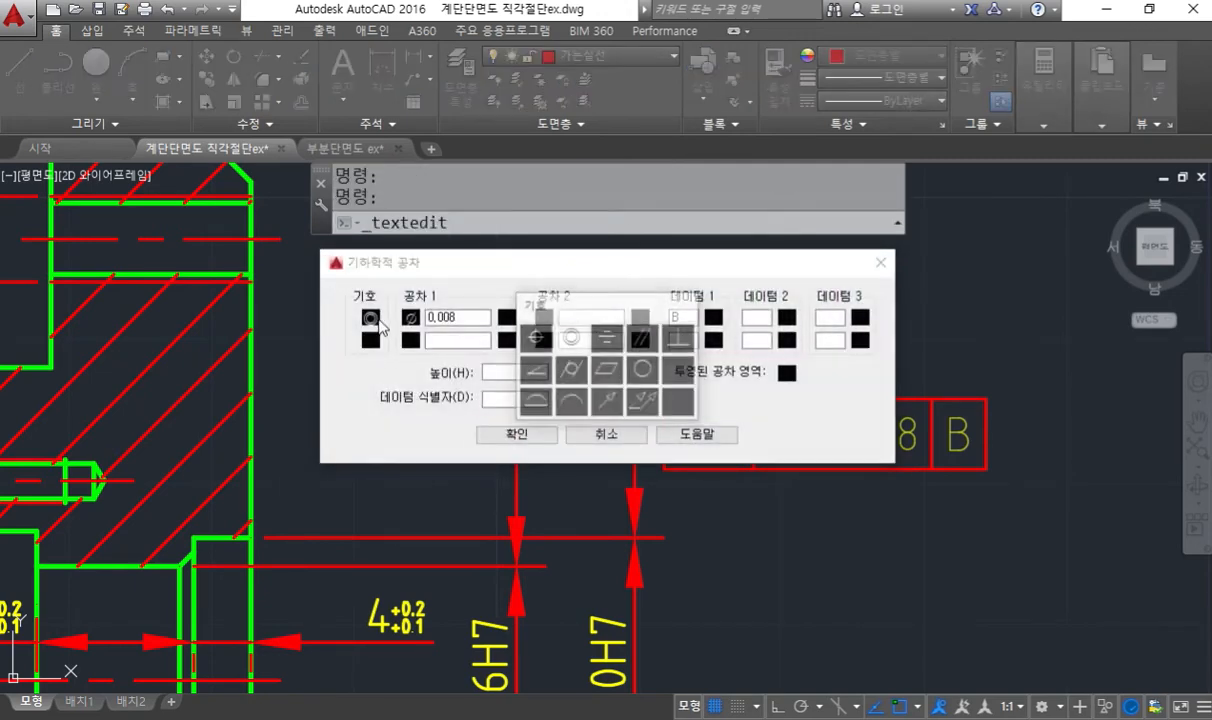
pyautogui.click(656, 345)
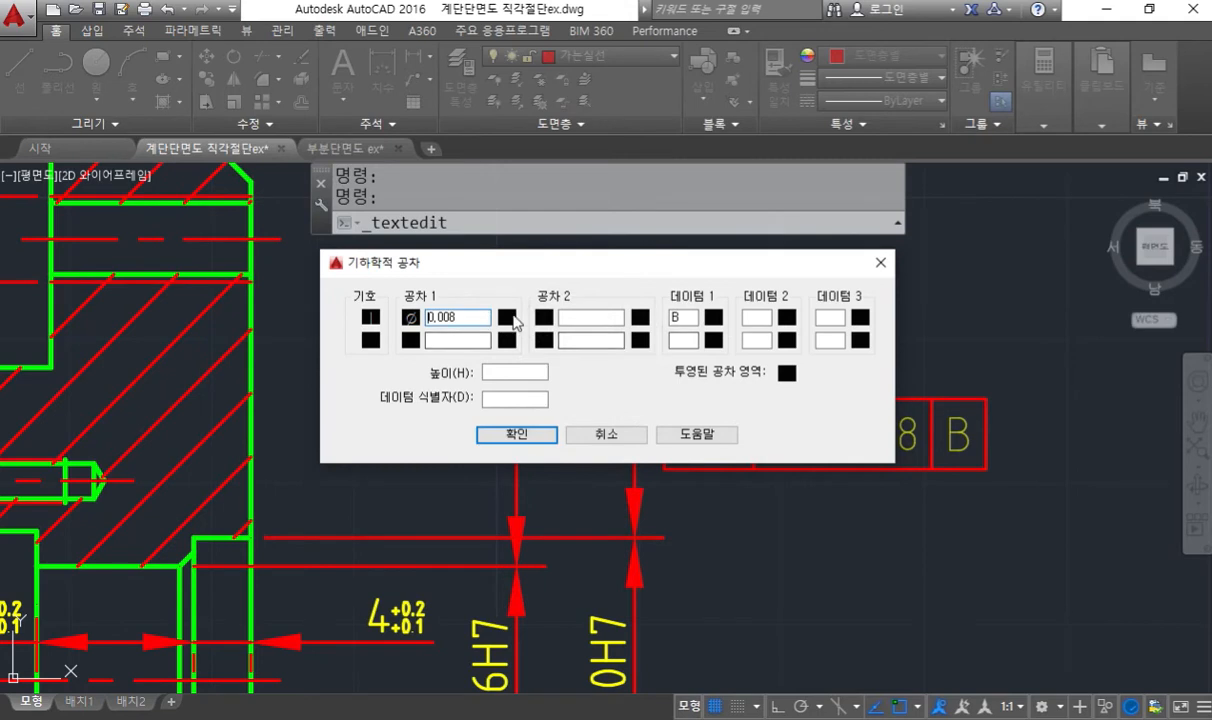
pyautogui.doubleClick(672, 317)
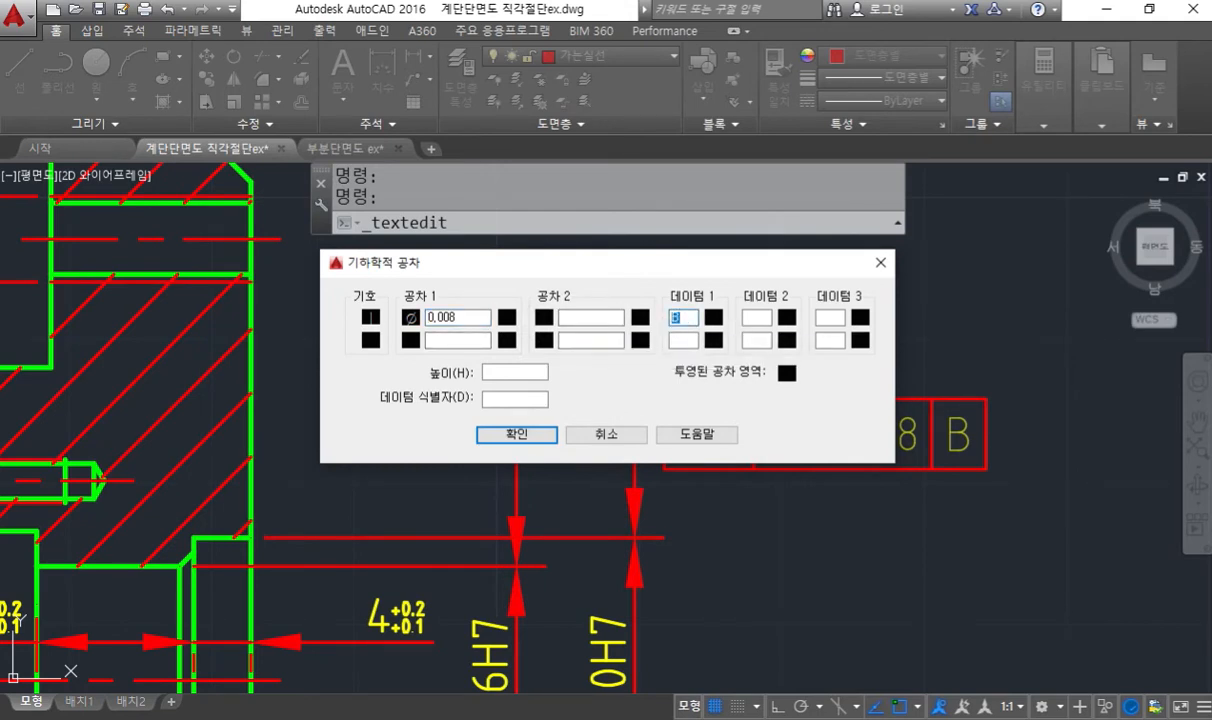
pyautogui.click(516, 434)
pyautogui.moveTo(931, 352)
pyautogui.mouseDown(button='middle')
pyautogui.moveTo(886, 363)
pyautogui.moveTo(541, 352)
pyautogui.mouseUp(button='middle')
pyautogui.moveTo(625, 438); pyautogui.dragTo(652, 403, button='middle')
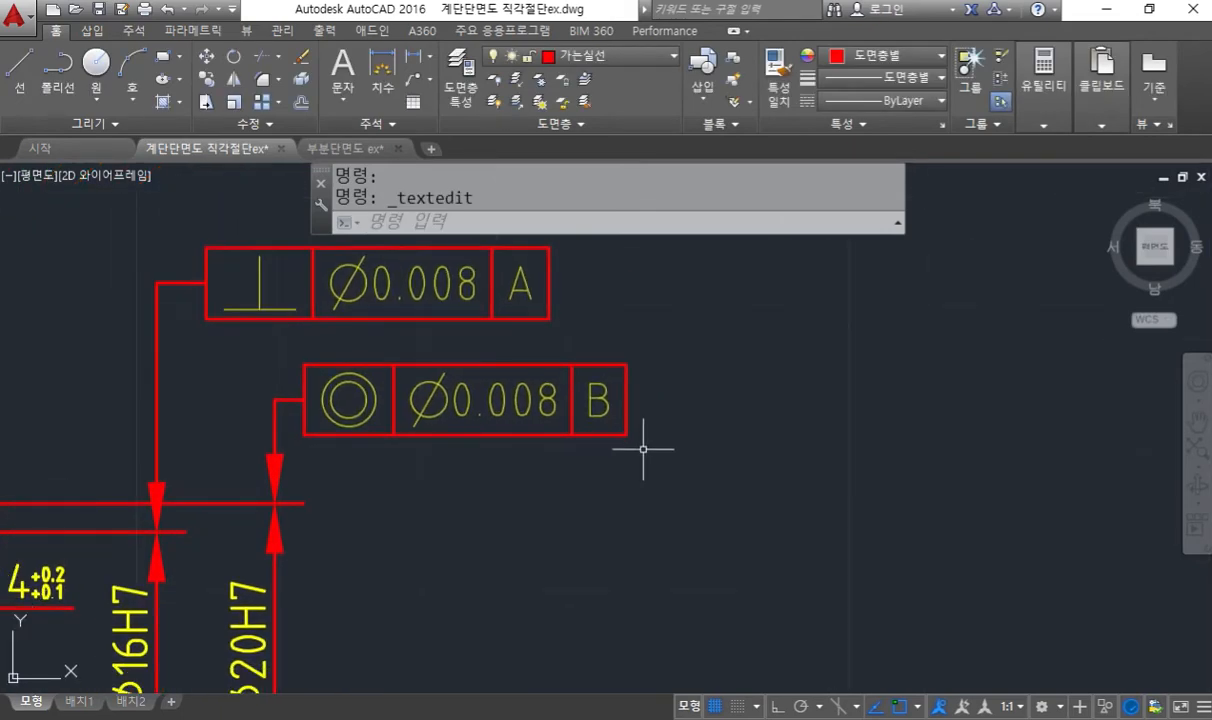
pyautogui.moveTo(643, 449); pyautogui.dragTo(657, 468, button='middle')
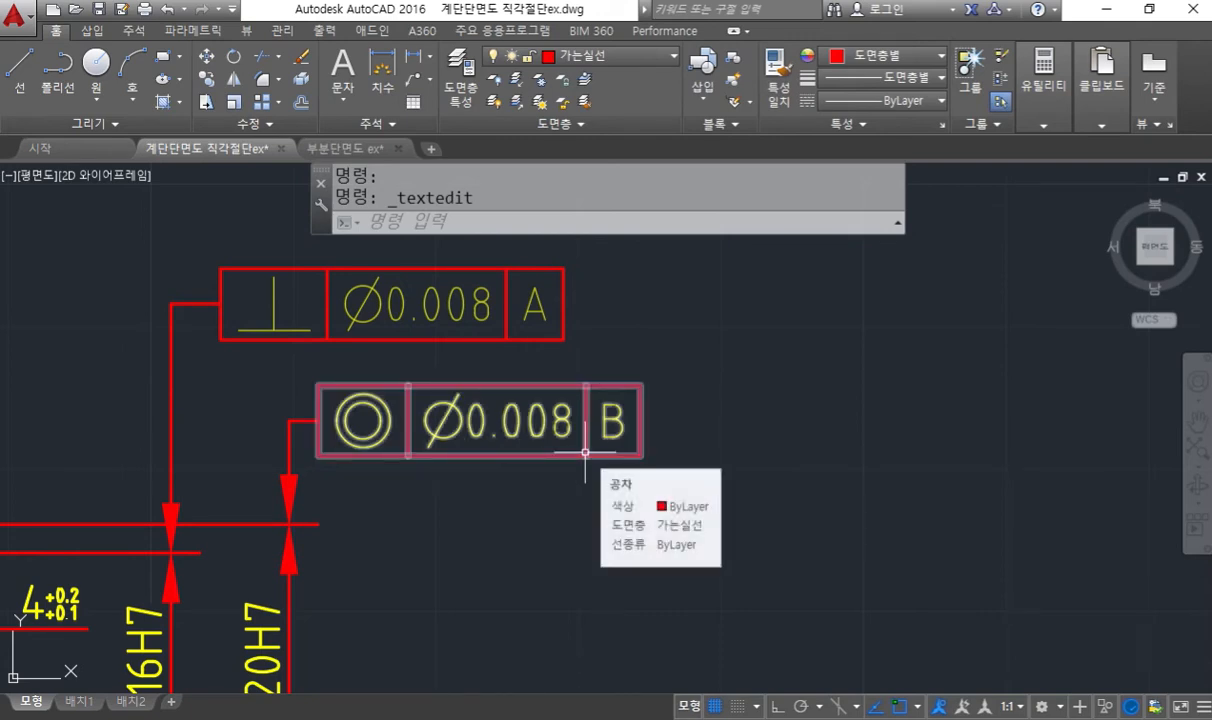
# - Copy the concentricity ø0.008 B frame with its leader to the empty area right of the section drawing
pyautogui.click(244, 362)
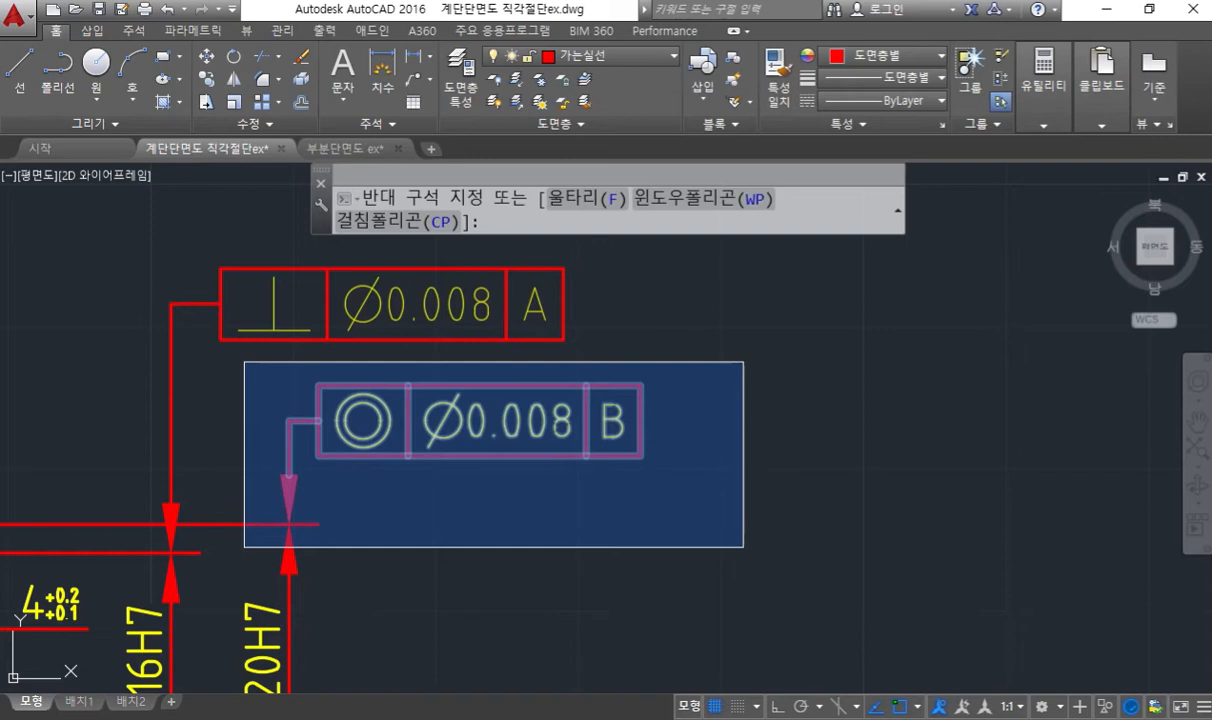
pyautogui.press('Escape')
pyautogui.write('co')
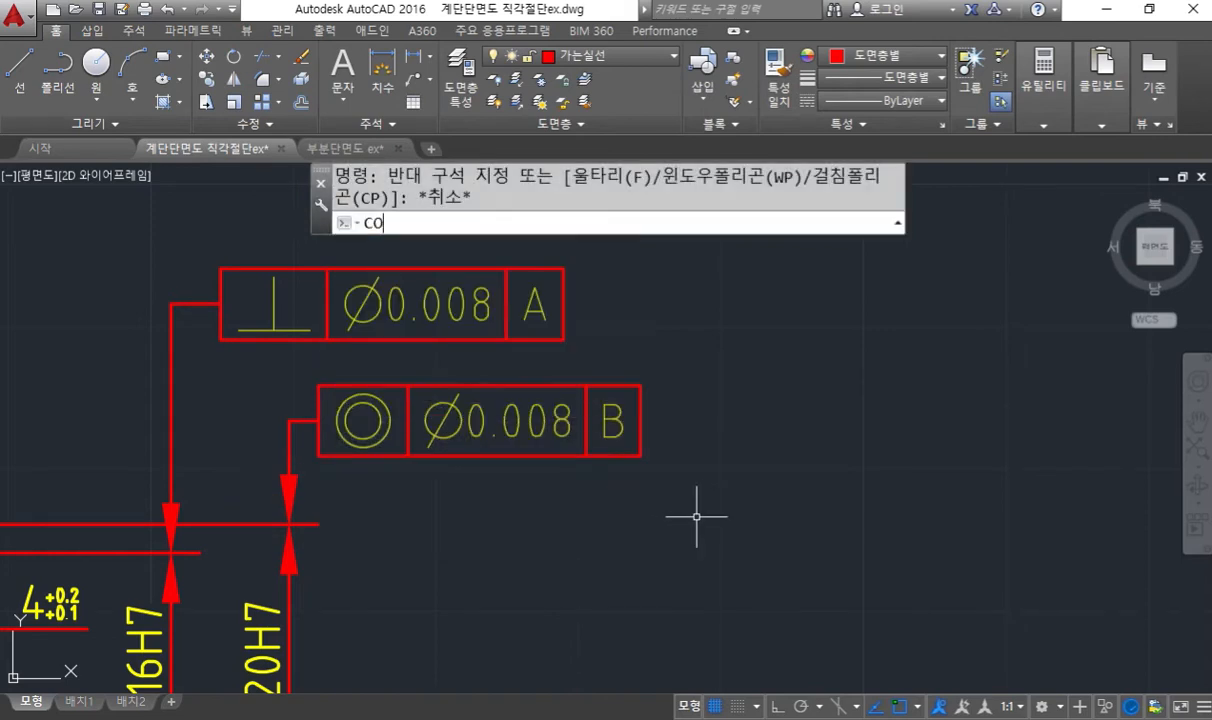
pyautogui.press('Return')
pyautogui.click(244, 371)
pyautogui.click(686, 548)
pyautogui.press('Return')
pyautogui.click(446, 508)
pyautogui.moveTo(833, 514); pyautogui.dragTo(386, 478, button='middle')
pyautogui.click(803, 479)
pyautogui.press('Return')
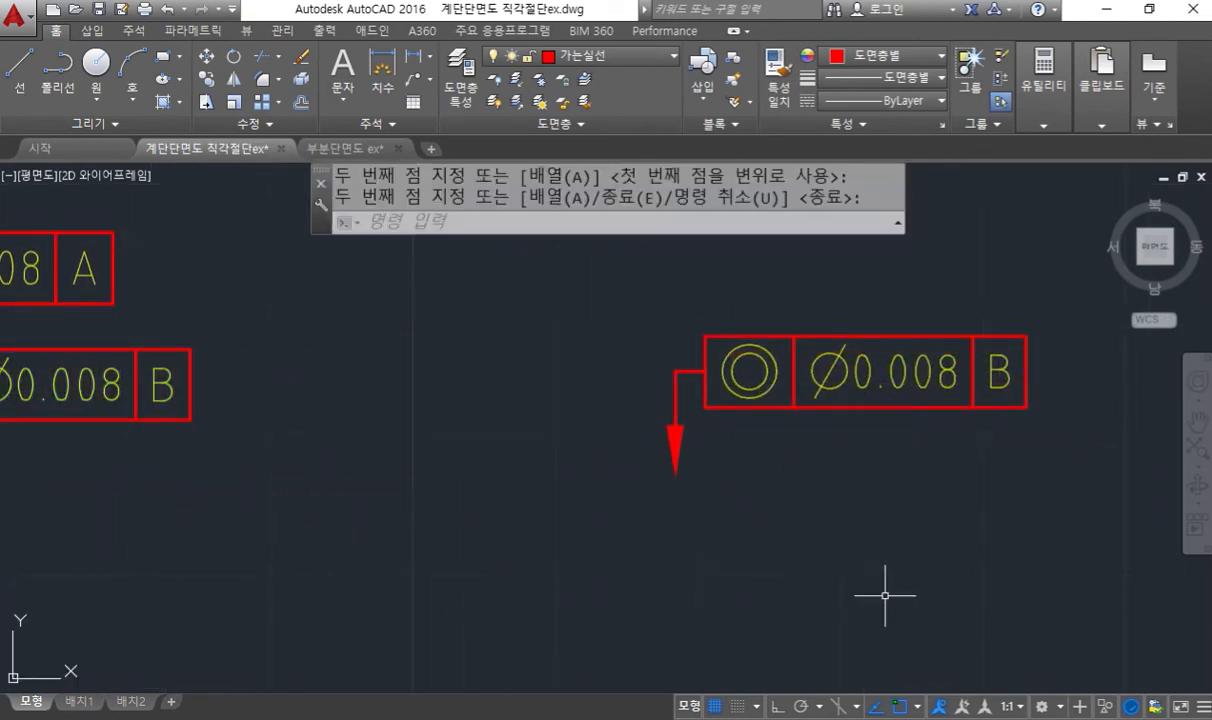
# - Sketch with the screen pen a leader from the frame's B end bending down to a dimension, then clear the annotation
pyautogui.moveTo(884, 591)
pyautogui.mouseDown(button='middle')
pyautogui.moveTo(757, 481)
pyautogui.moveTo(809, 517)
pyautogui.moveTo(472, 522)
pyautogui.mouseUp(button='middle')
pyautogui.press('F9')
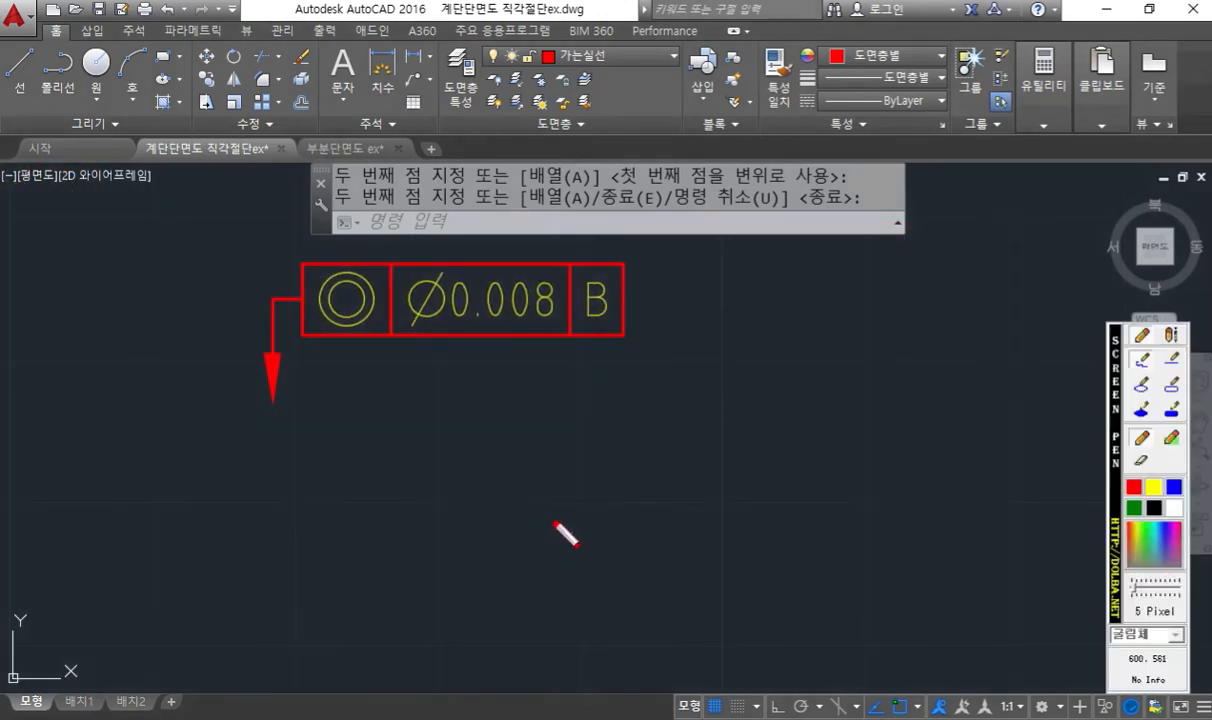
pyautogui.moveTo(496, 485); pyautogui.dragTo(872, 479)
pyautogui.moveTo(560, 630); pyautogui.dragTo(855, 645)
pyautogui.moveTo(793, 485)
pyautogui.mouseDown()
pyautogui.moveTo(791, 642)
pyautogui.moveTo(818, 605)
pyautogui.mouseUp()
pyautogui.moveTo(766, 520)
pyautogui.mouseDown()
pyautogui.moveTo(797, 504)
pyautogui.moveTo(795, 324)
pyautogui.moveTo(632, 300)
pyautogui.mouseUp()
pyautogui.moveTo(781, 437)
pyautogui.mouseDown()
pyautogui.moveTo(798, 480)
pyautogui.moveTo(828, 433)
pyautogui.mouseUp()
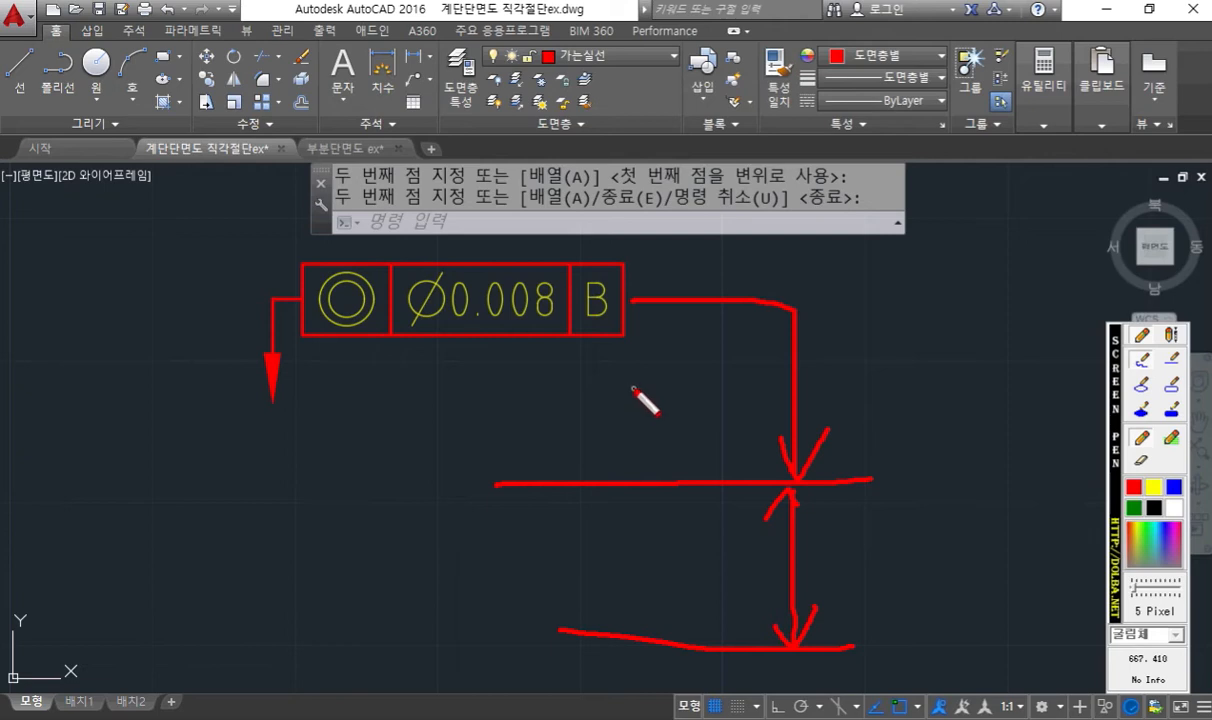
pyautogui.press('Escape')
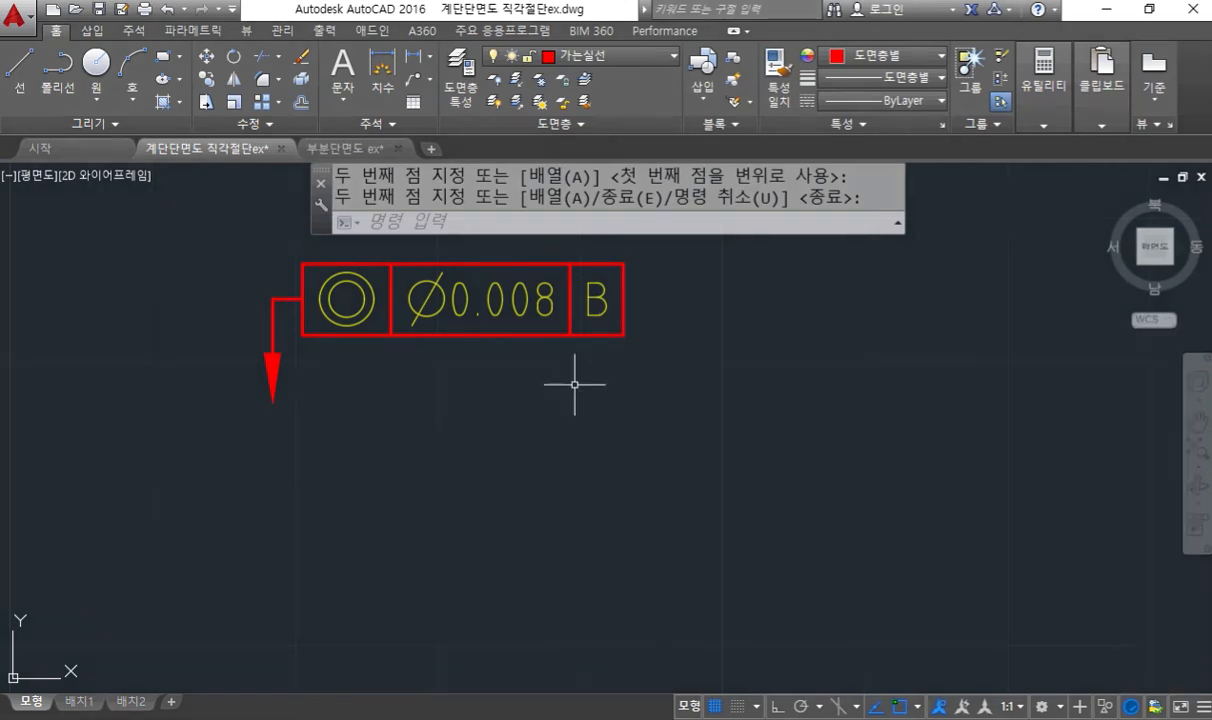
# - Slide the free-standing concentricity frame horizontally by its corner grip about 29 units to its leader's opposite side, with ortho on
pyautogui.moveTo(392, 373); pyautogui.dragTo(671, 406, button='middle')
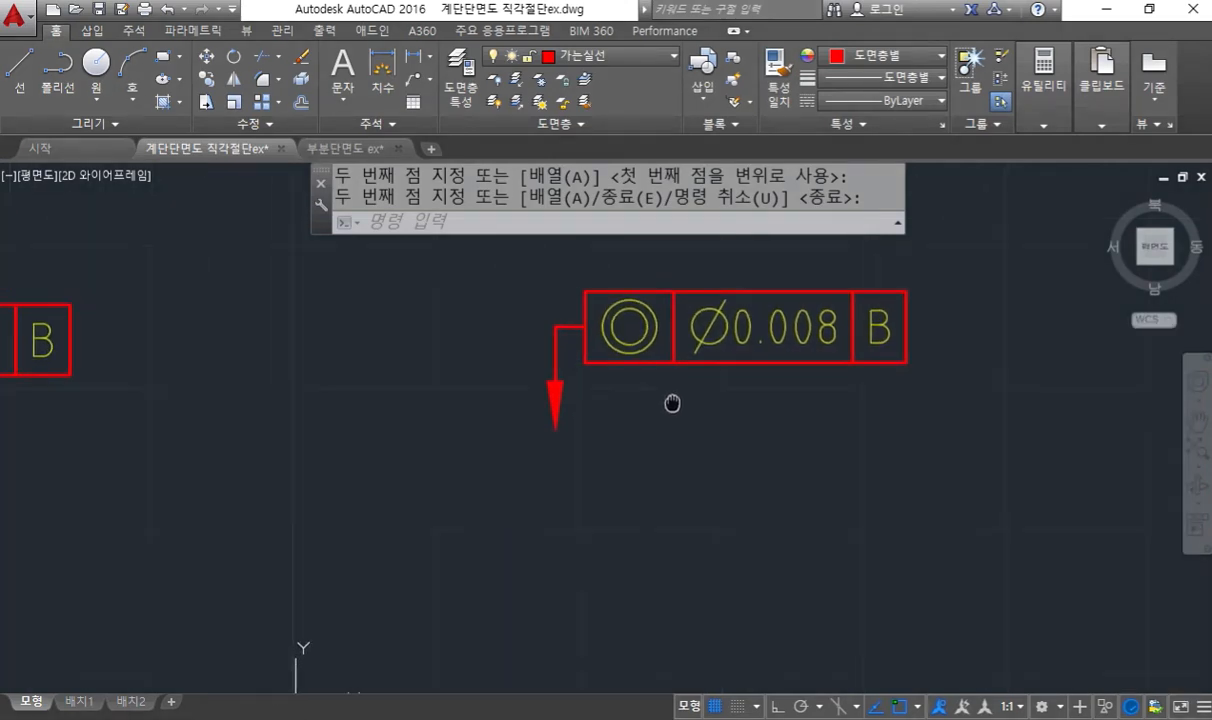
pyautogui.click(696, 290)
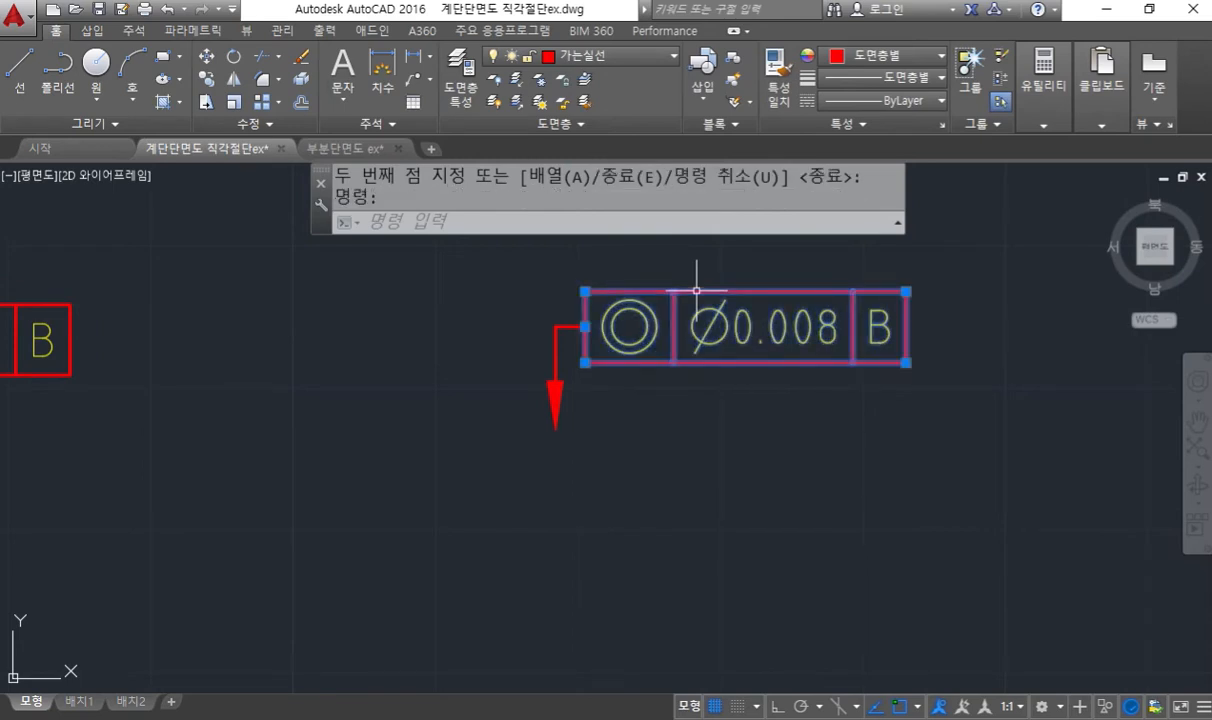
pyautogui.moveTo(414, 545); pyautogui.dragTo(490, 552, button='middle')
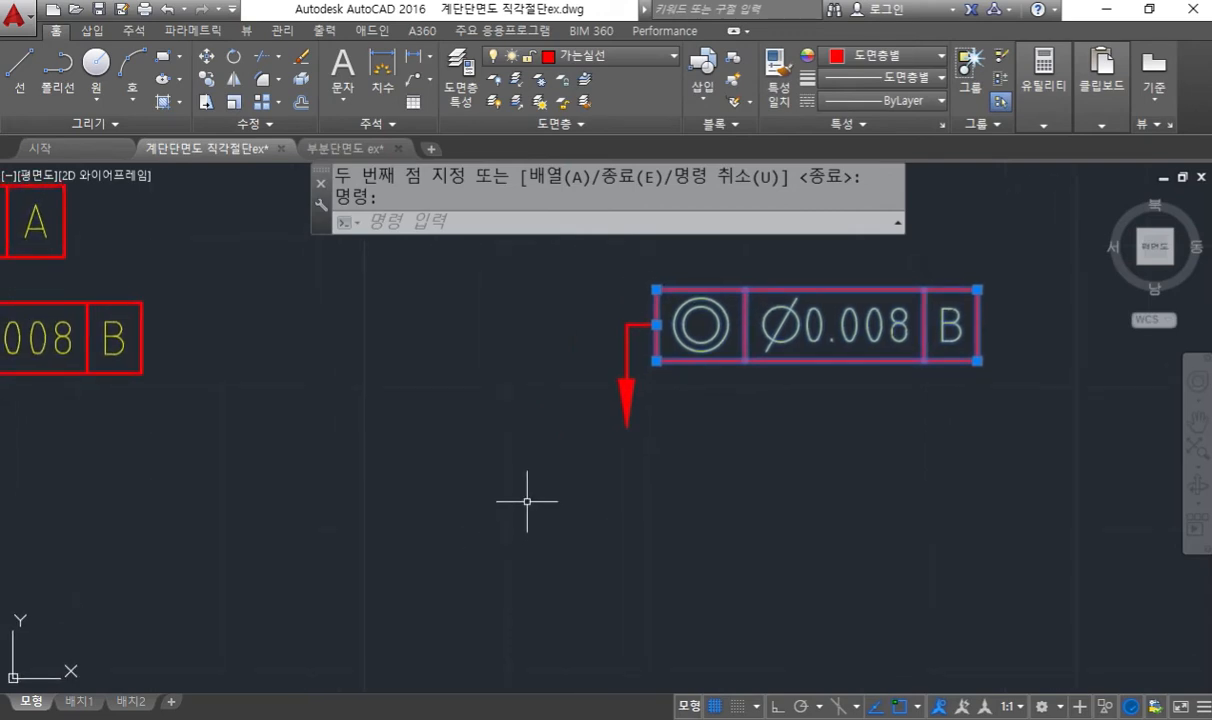
pyautogui.click(656, 289)
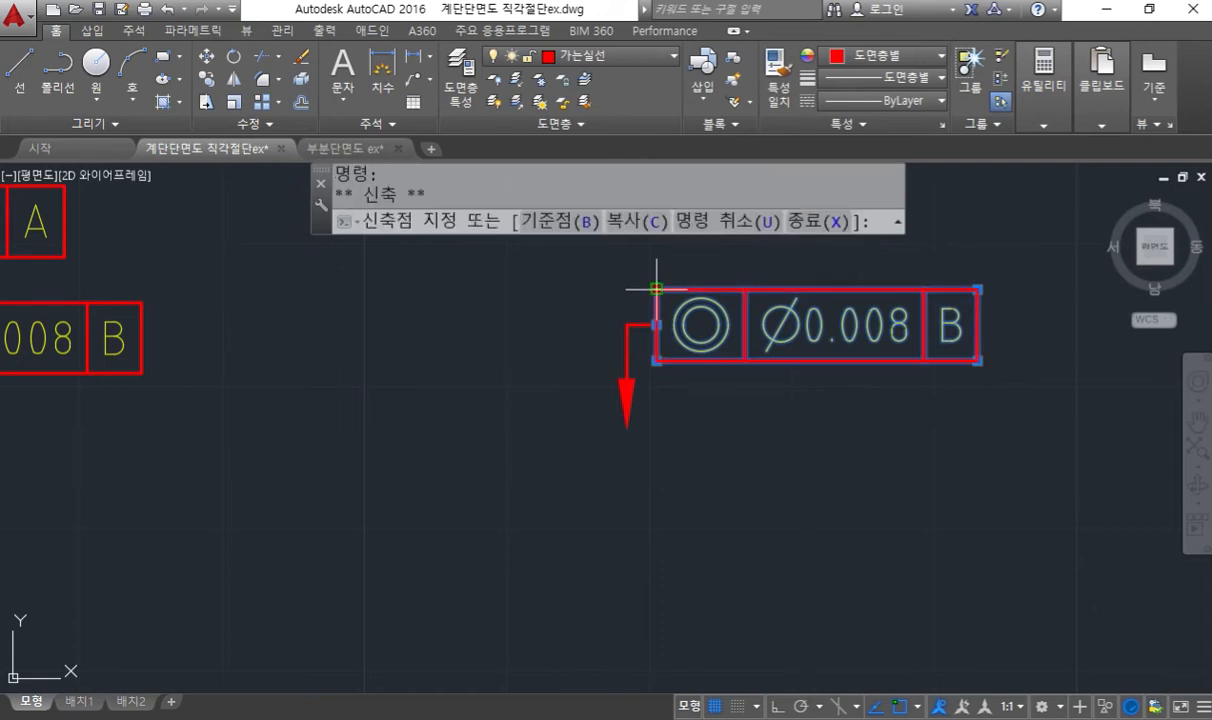
pyautogui.press('F8')
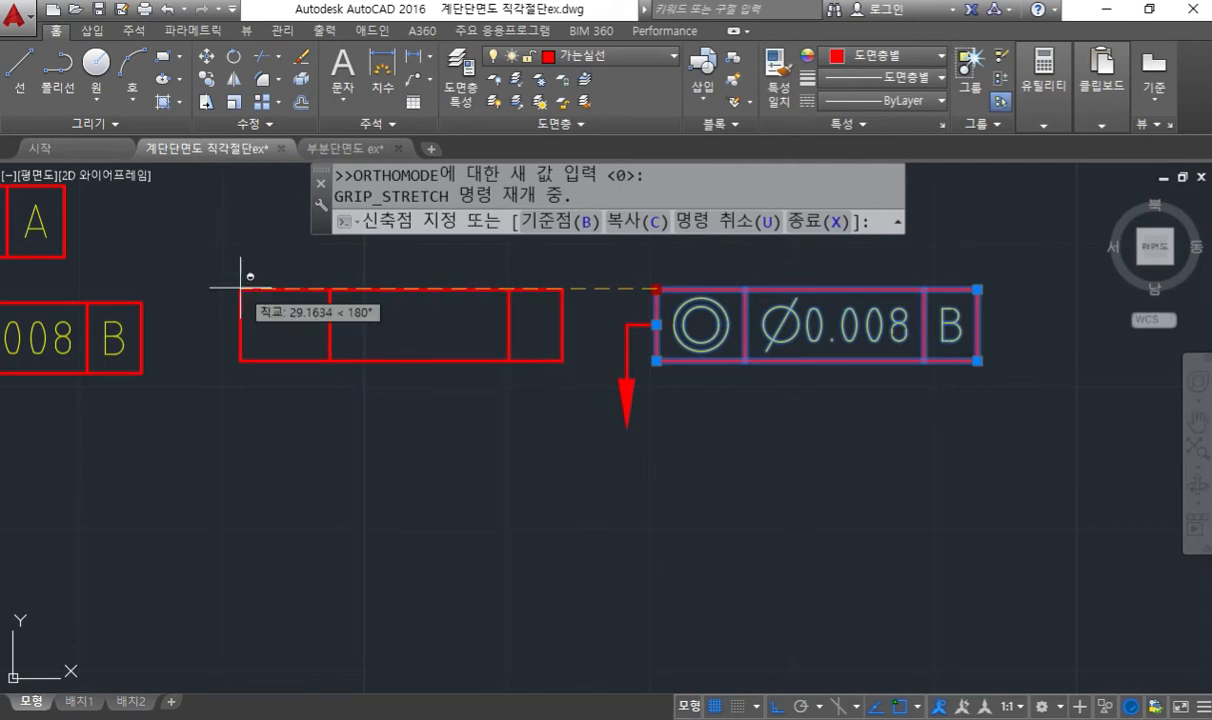
pyautogui.click(242, 282)
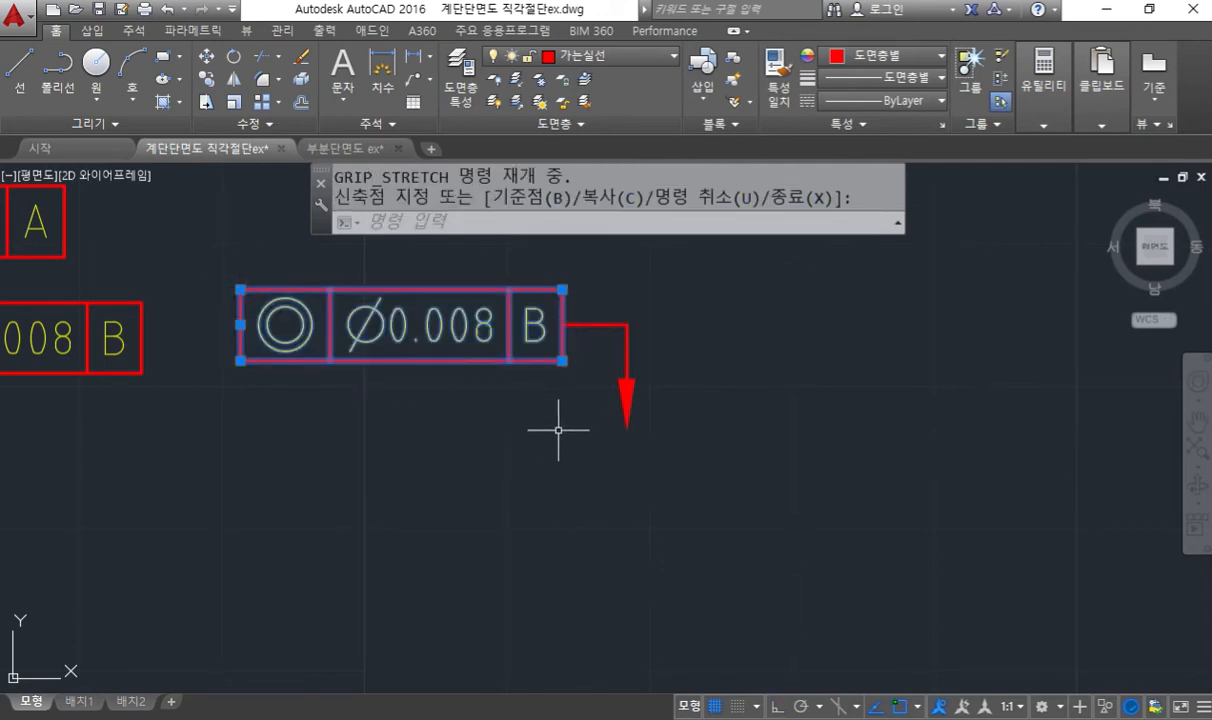
pyautogui.press('Escape')
pyautogui.moveTo(419, 441); pyautogui.dragTo(801, 427, button='middle')
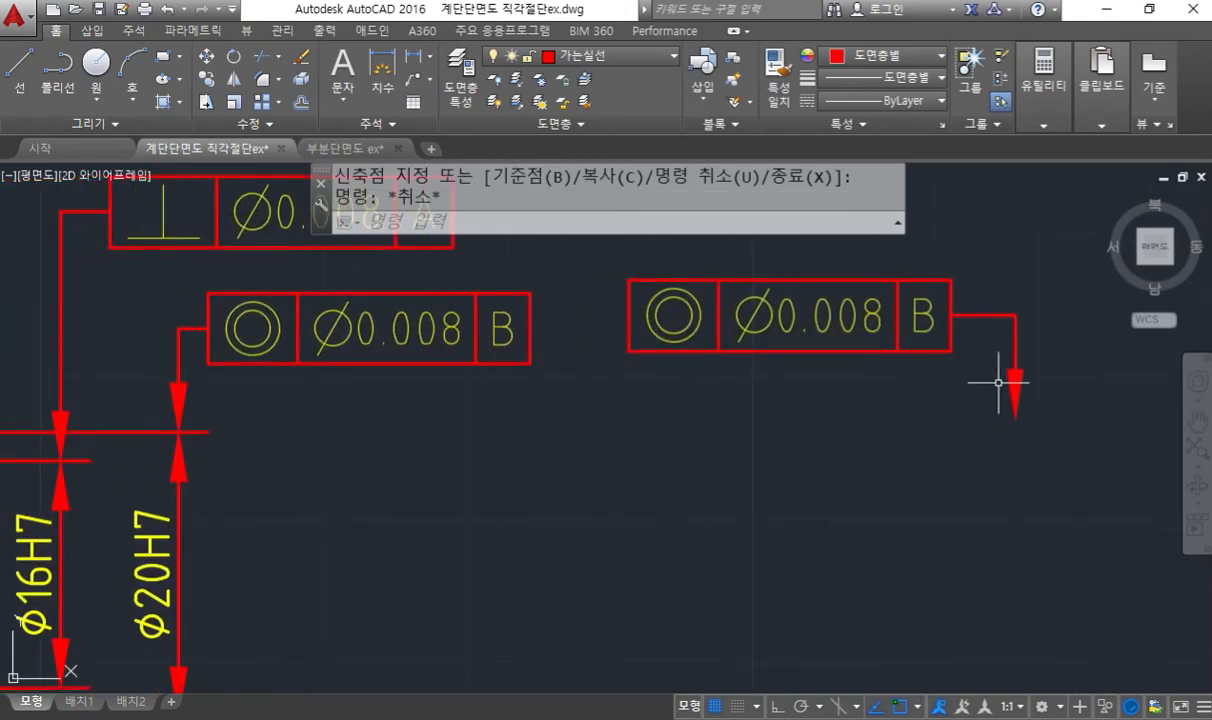
# - Undo the grip move of the free-standing concentricity frame
pyautogui.moveTo(1012, 316)
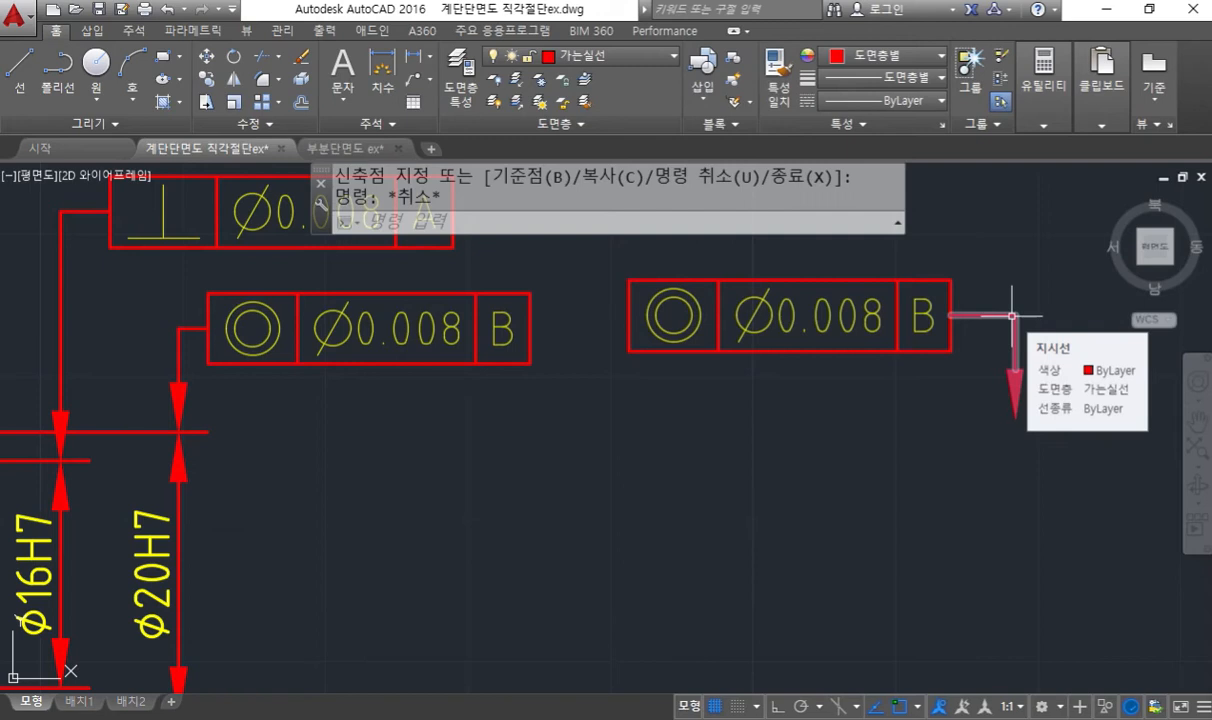
pyautogui.moveTo(939, 371); pyautogui.dragTo(817, 376, button='middle')
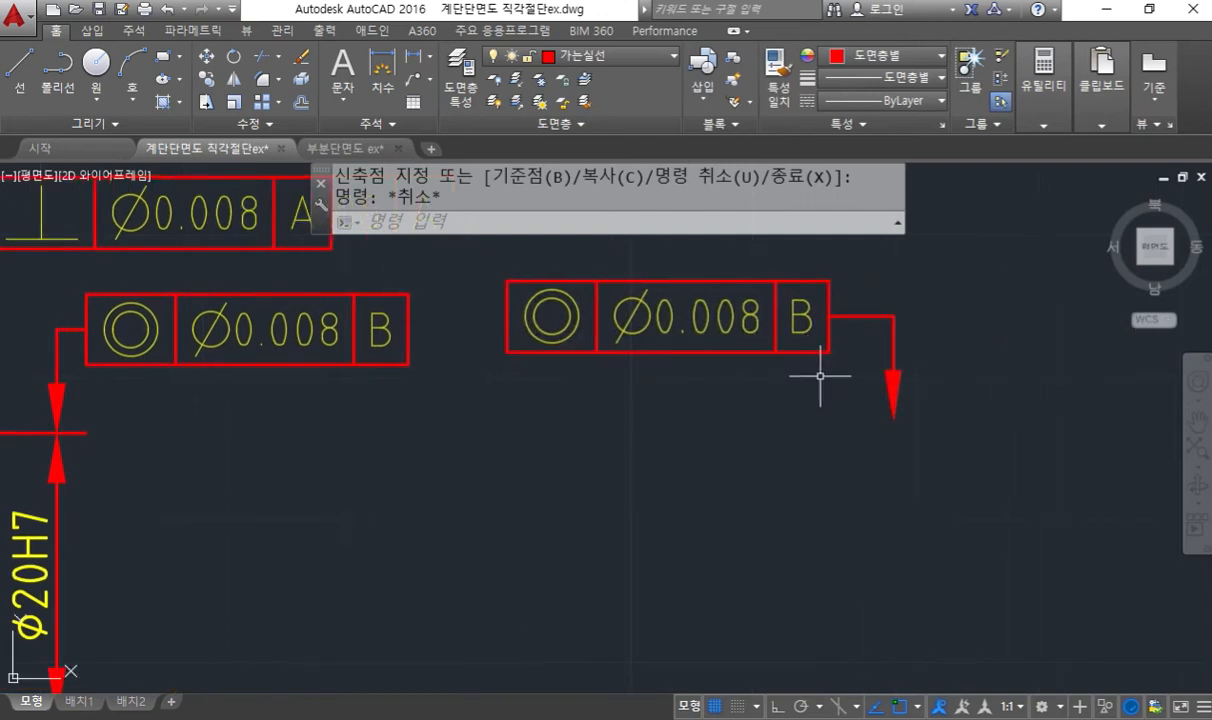
pyautogui.hotkey('ctrl', 'z')
pyautogui.hotkey('ctrl', 'z')
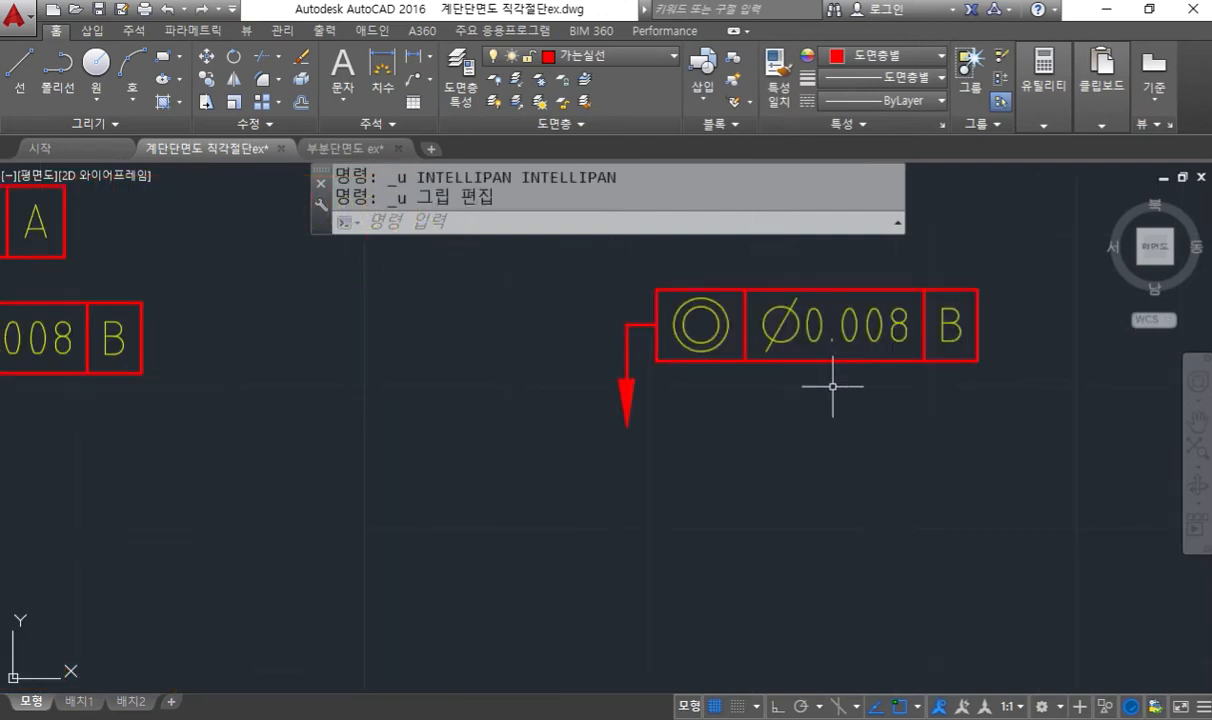
# - Grip-move the free-standing concentricity frame horizontally about 30.7 units so its leader leaves from the B end
pyautogui.click(660, 290)
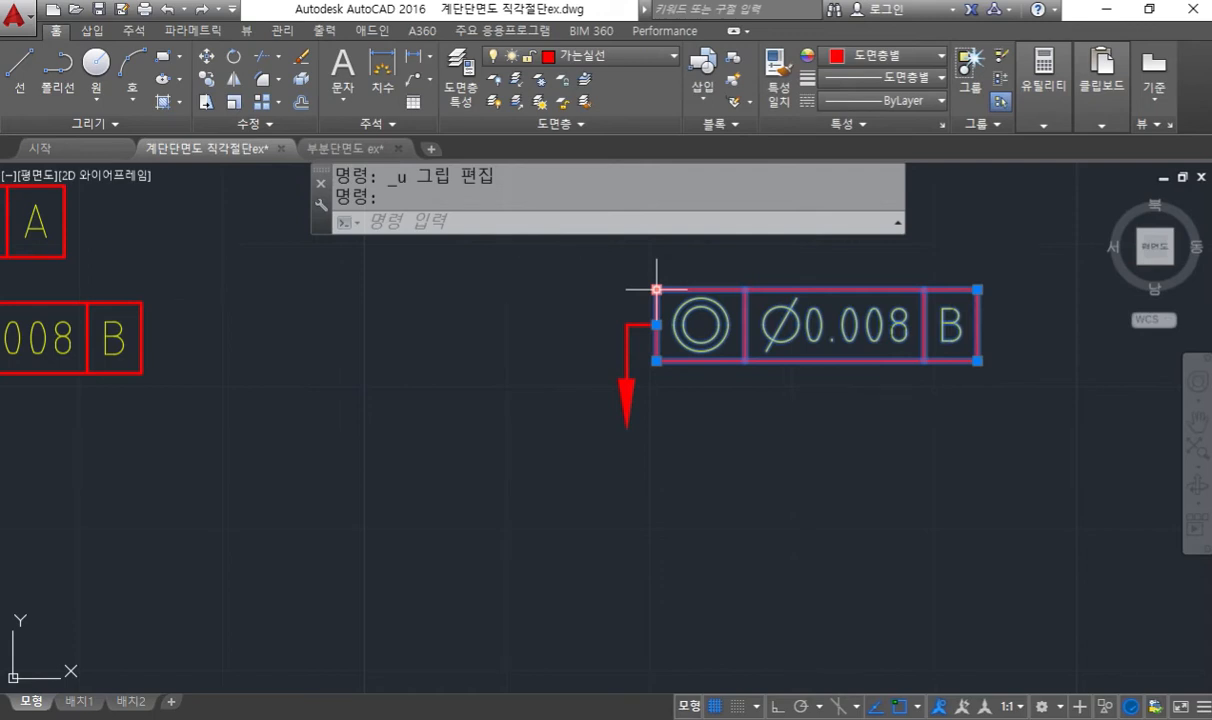
pyautogui.click(656, 288)
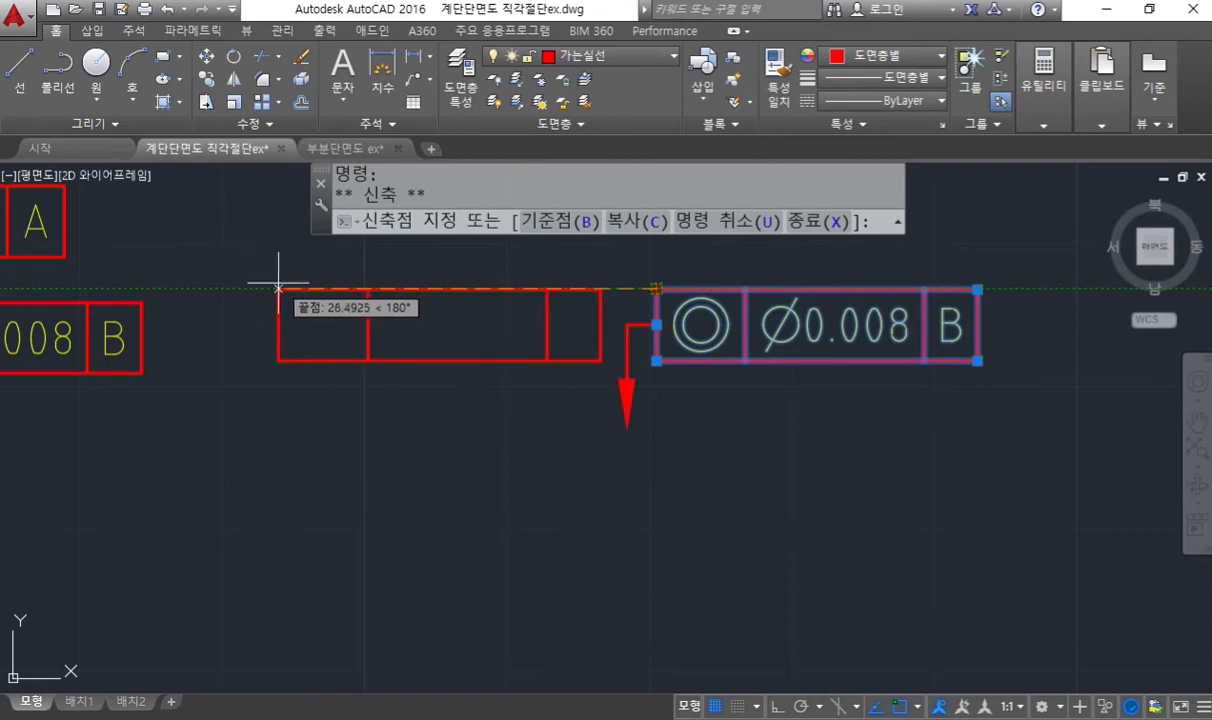
pyautogui.click(218, 289)
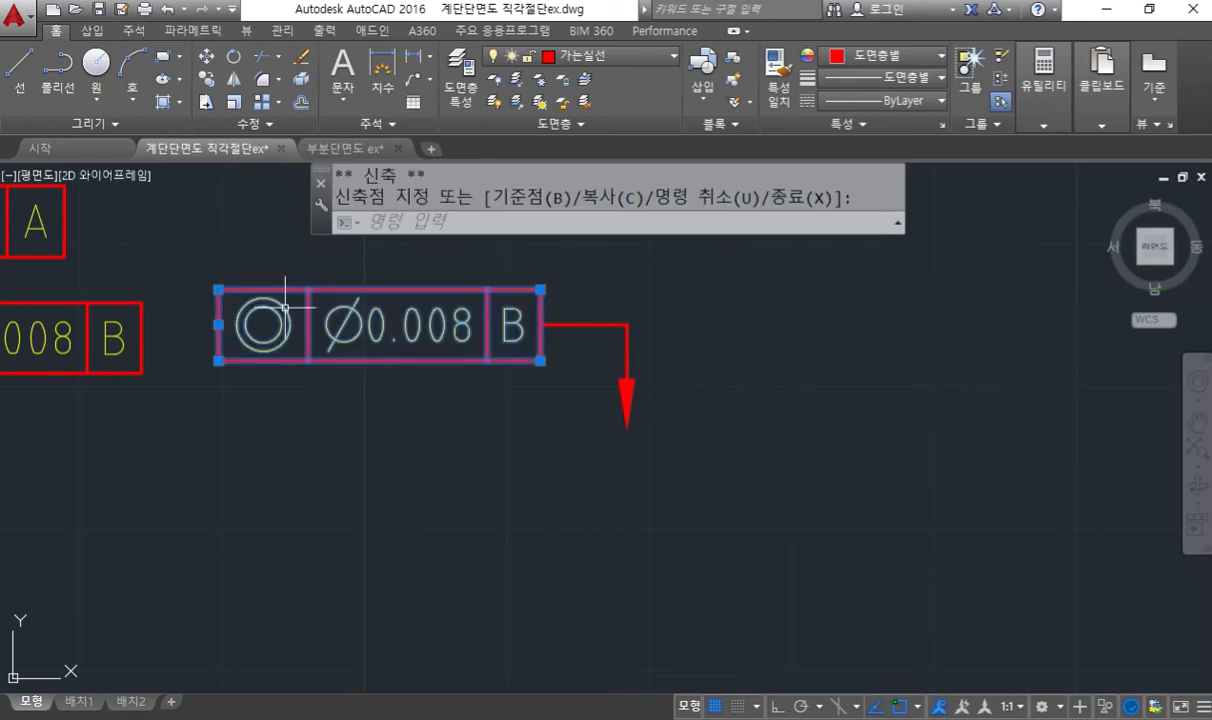
pyautogui.moveTo(289, 332)
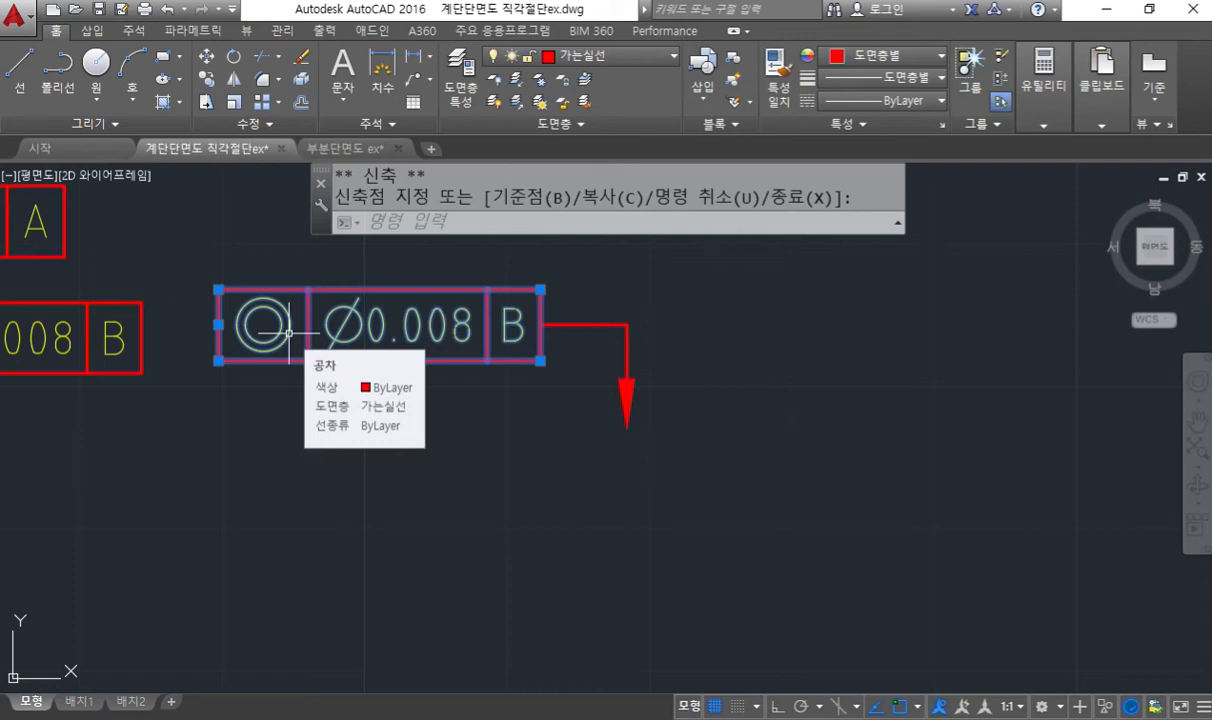
pyautogui.press('Escape')
pyautogui.moveTo(280, 315)
pyautogui.mouseDown(button='middle')
pyautogui.moveTo(345, 328)
pyautogui.moveTo(667, 313)
pyautogui.mouseUp(button='middle')
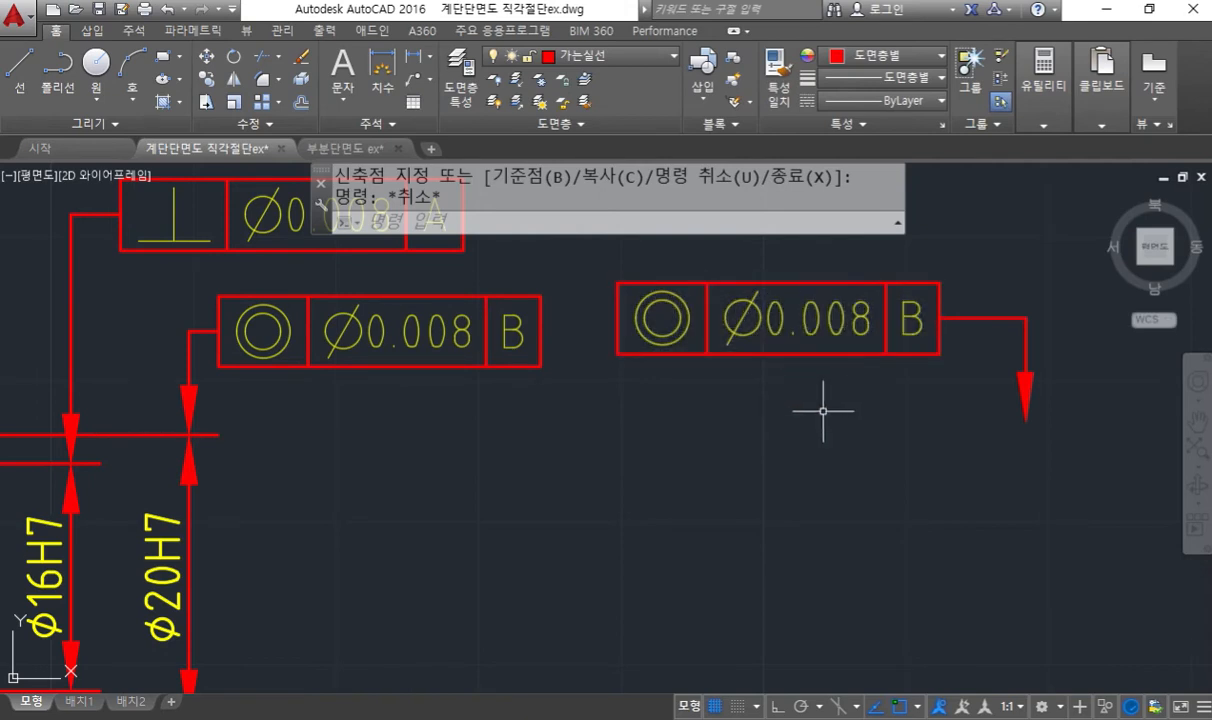
# - Draw a quick leader below the free-standing frame with ortho on, running about 7.7 units up from its arrow and bending left
pyautogui.write('q')
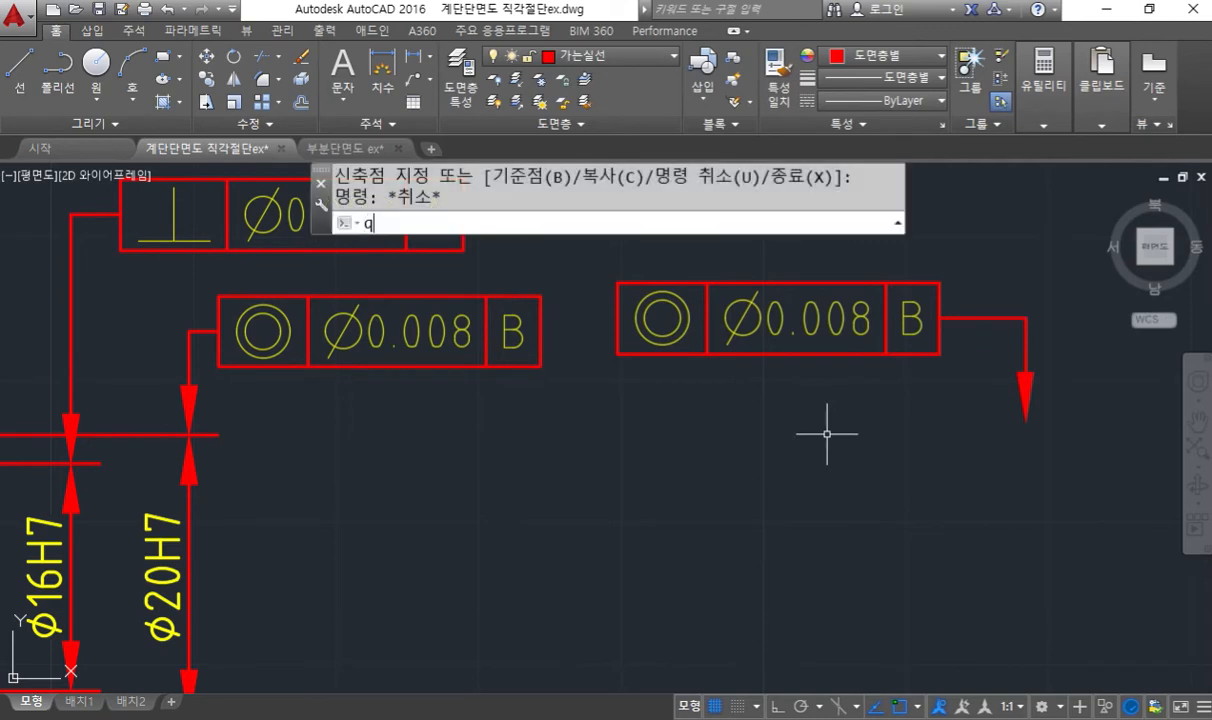
pyautogui.press('Return')
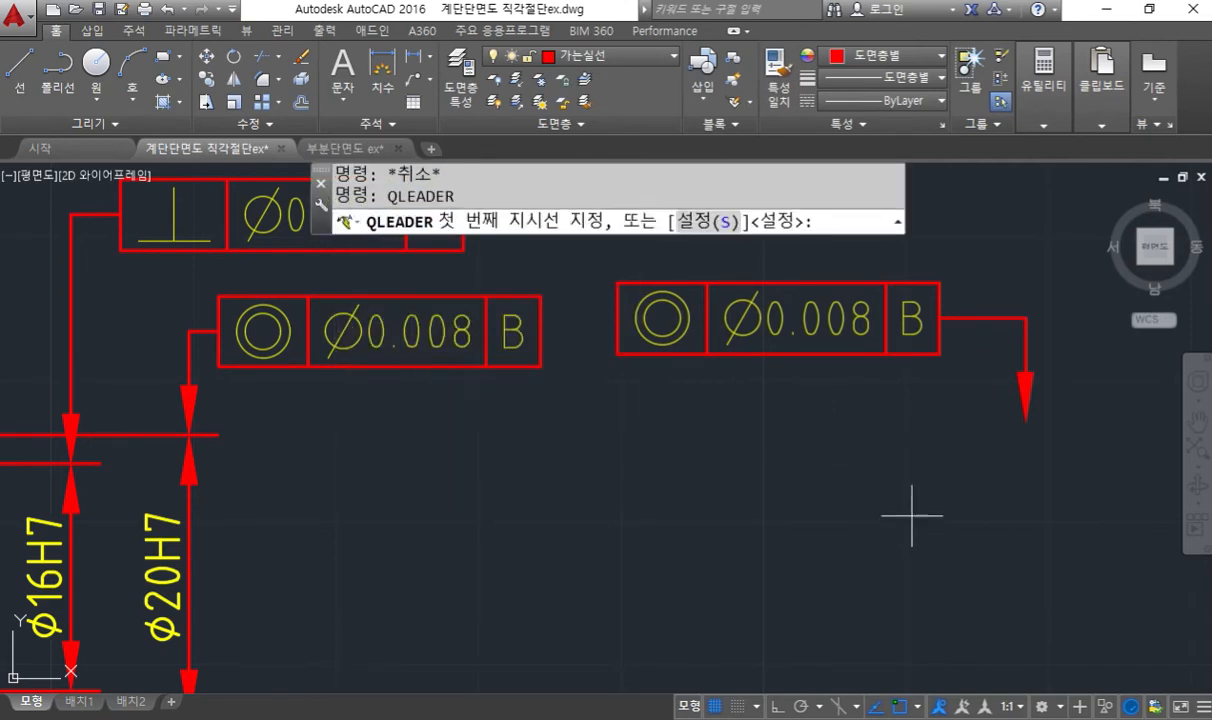
pyautogui.click(910, 512)
pyautogui.press('F8')
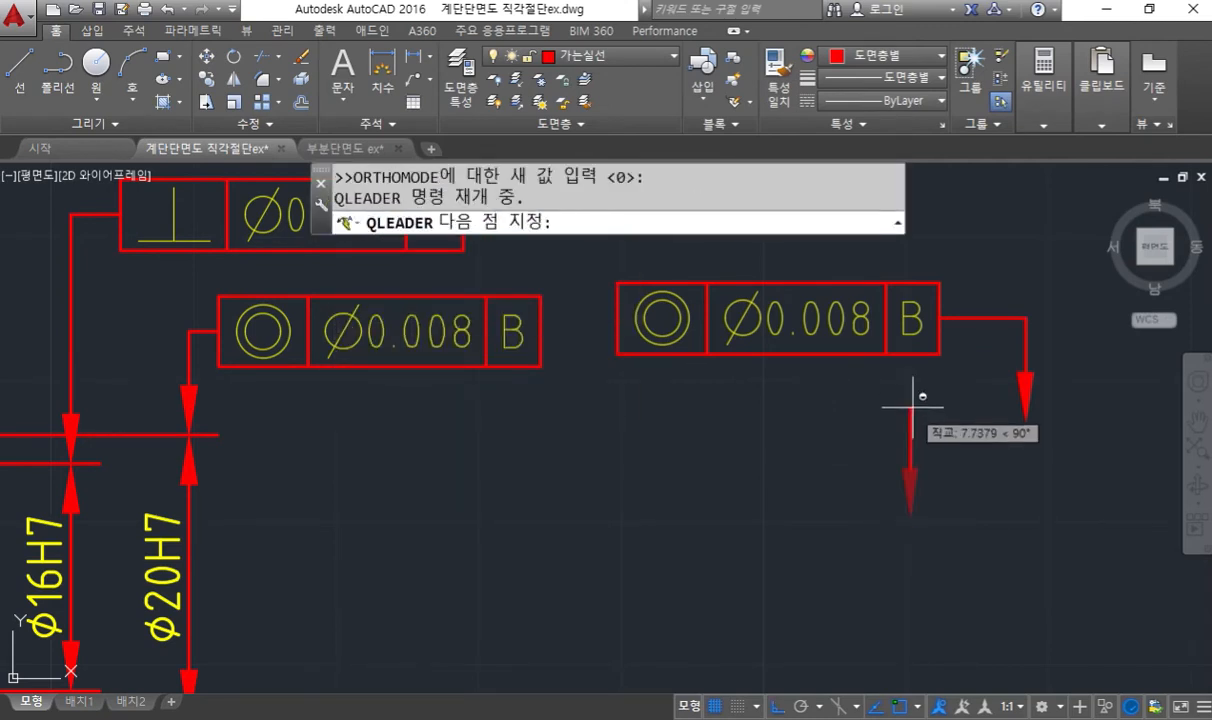
pyautogui.click(884, 406)
pyautogui.click(847, 407)
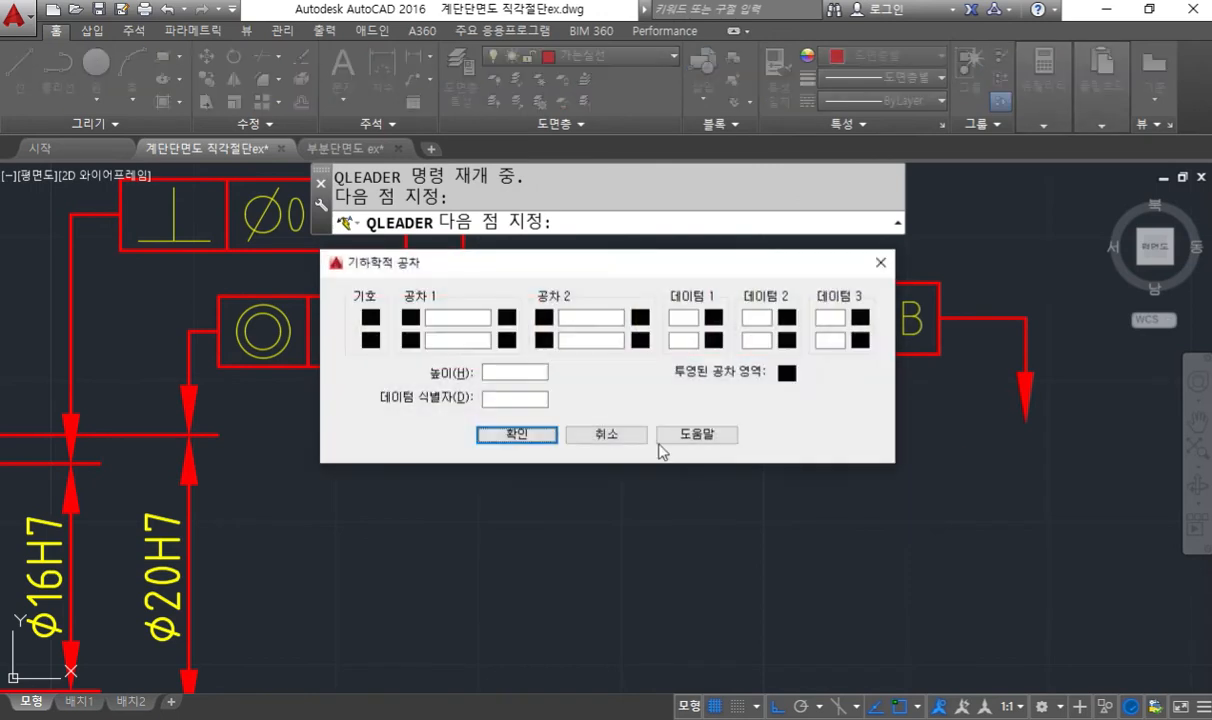
# - Fill the new leader's tolerance frame with the concentricity symbol, tolerance ø0.008 and datum B
pyautogui.click(371, 318)
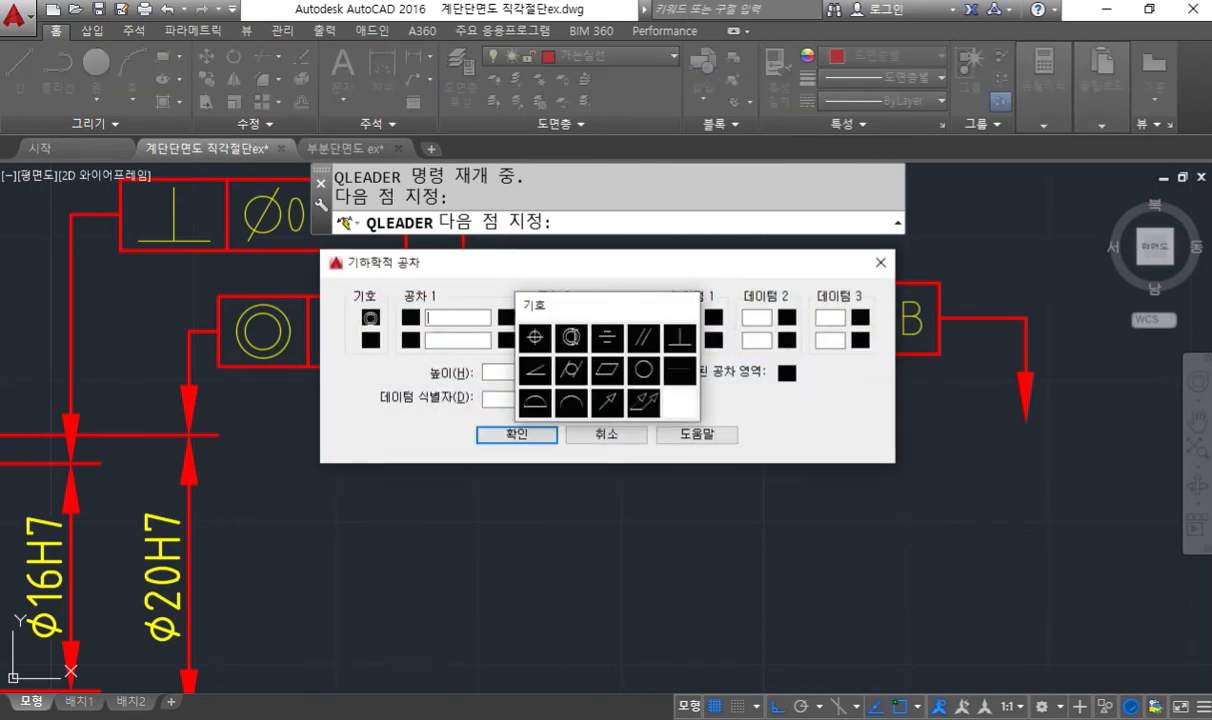
pyautogui.click(570, 340)
pyautogui.click(410, 318)
pyautogui.click(432, 318)
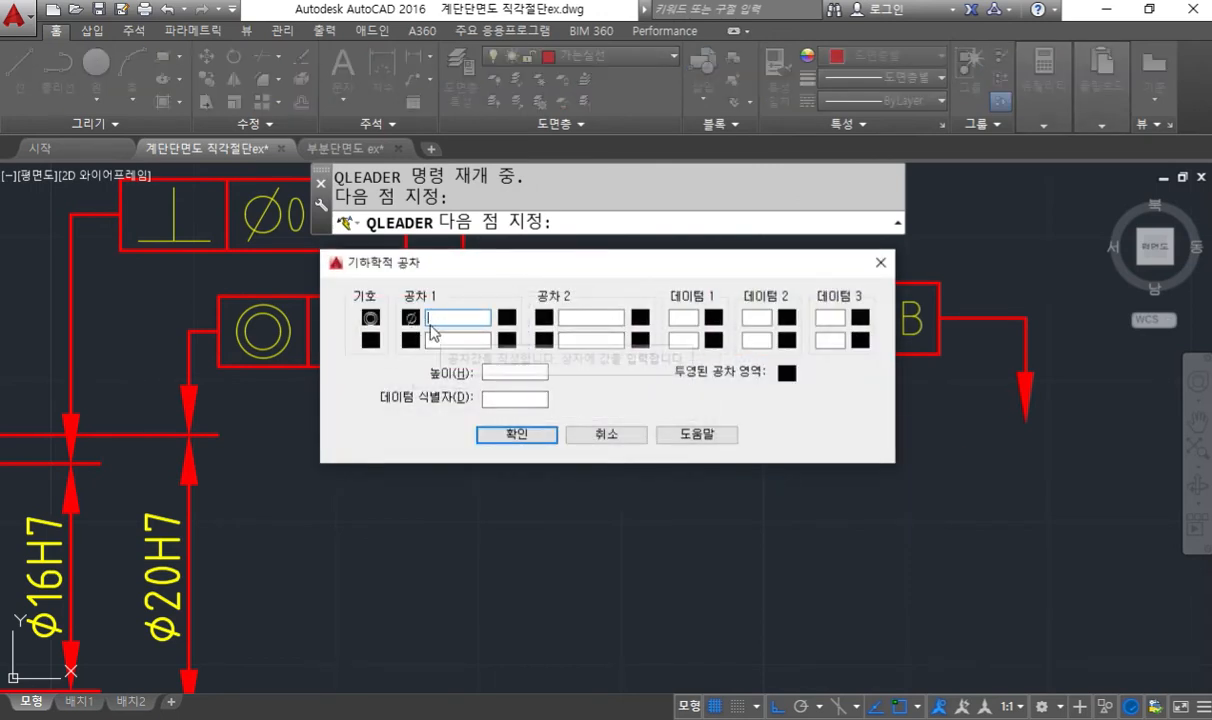
pyautogui.write('0.008')
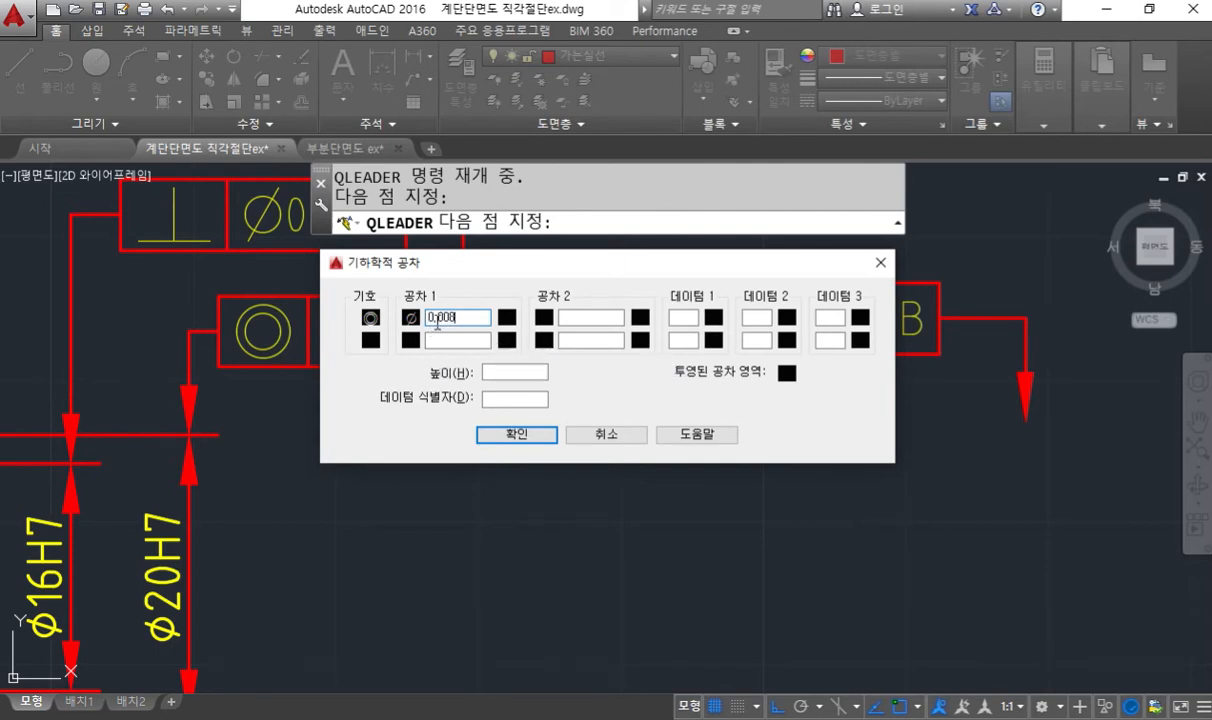
pyautogui.click(683, 317)
pyautogui.write('B')
pyautogui.click(516, 434)
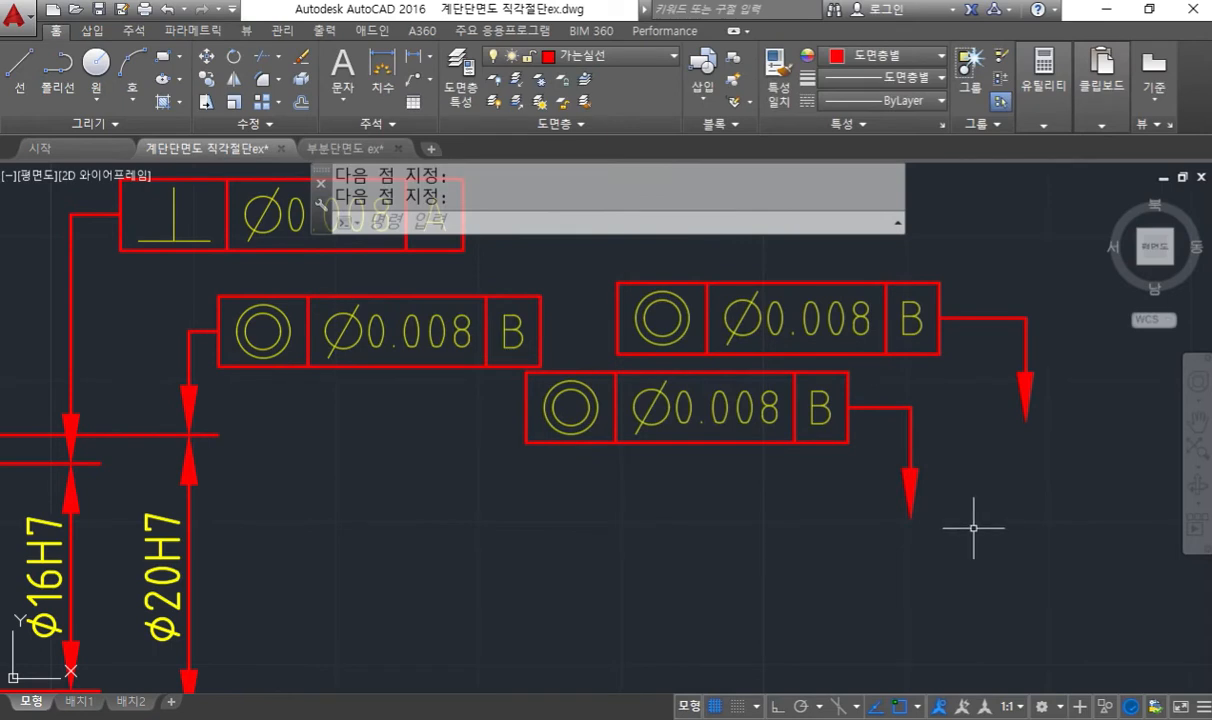
# - Erase the newly added lower concentricity frame together with its leader
pyautogui.write('e')
pyautogui.press('Return')
pyautogui.click(941, 527)
pyautogui.click(730, 384)
pyautogui.press('Return')
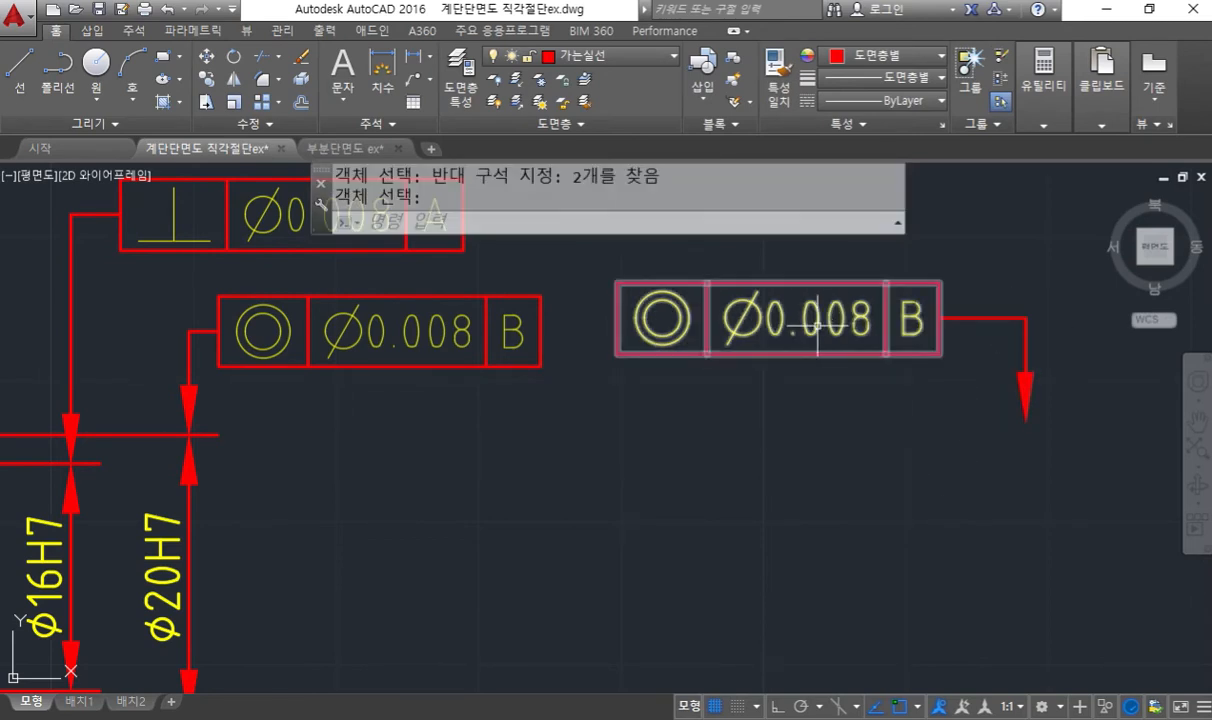
# - Change the free-standing frame to the perpendicularity symbol, remove its diameter sign, and set its datum to A
pyautogui.doubleClick(778, 316)
pyautogui.moveTo(481, 264); pyautogui.dragTo(599, 370)
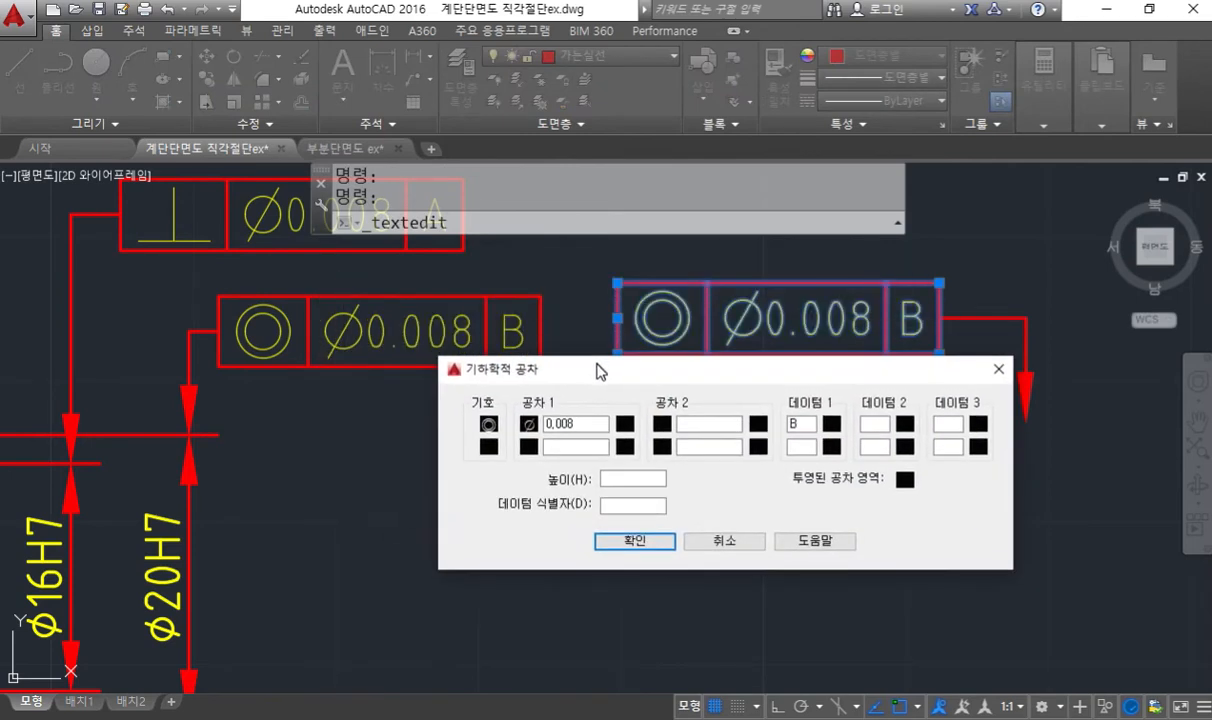
pyautogui.click(488, 424)
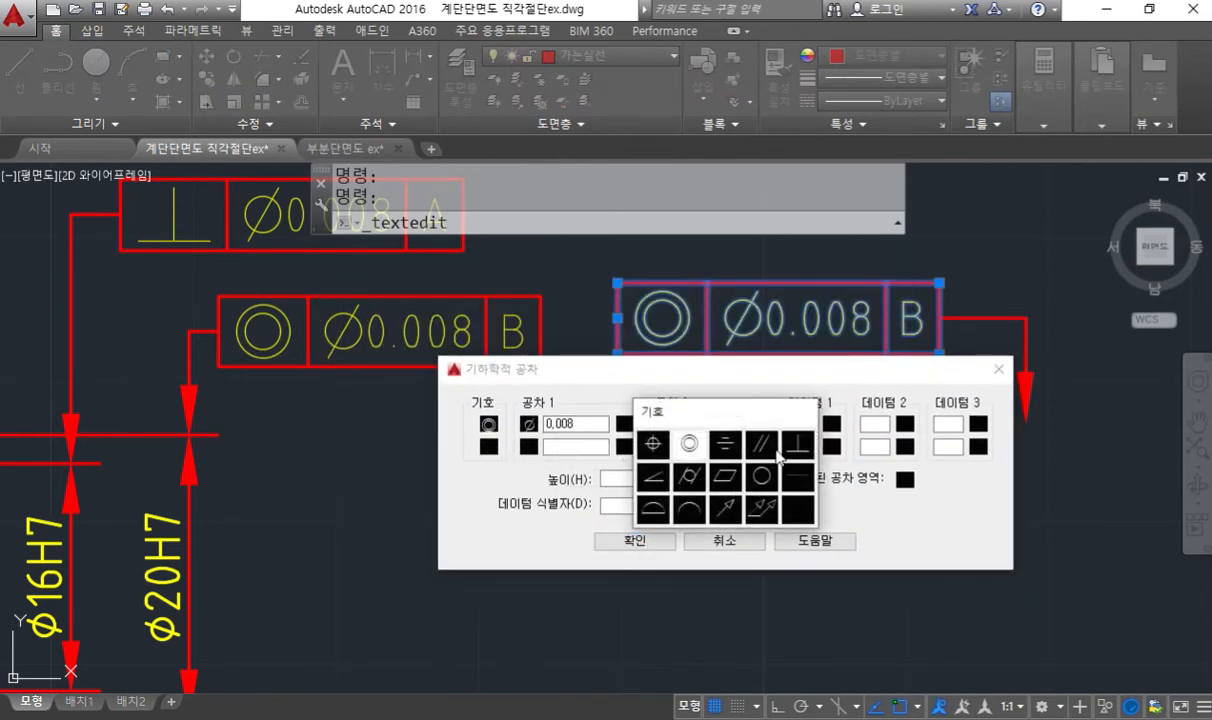
pyautogui.click(791, 452)
pyautogui.click(529, 425)
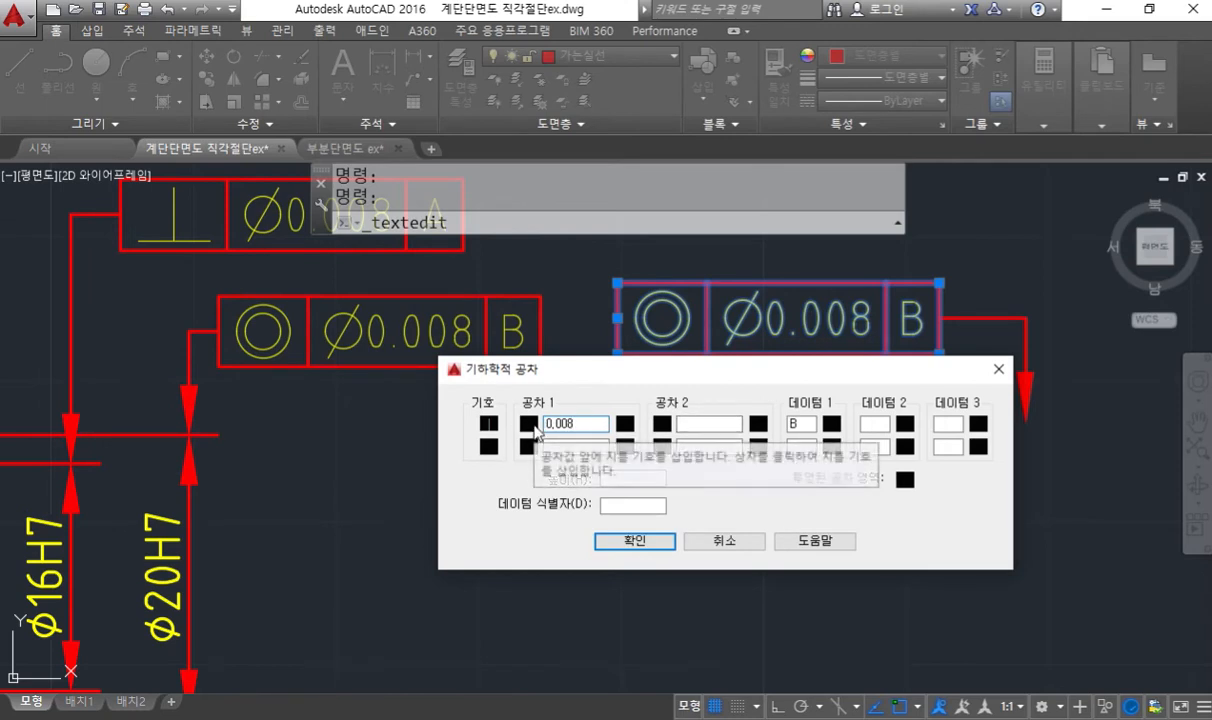
pyautogui.doubleClick(801, 424)
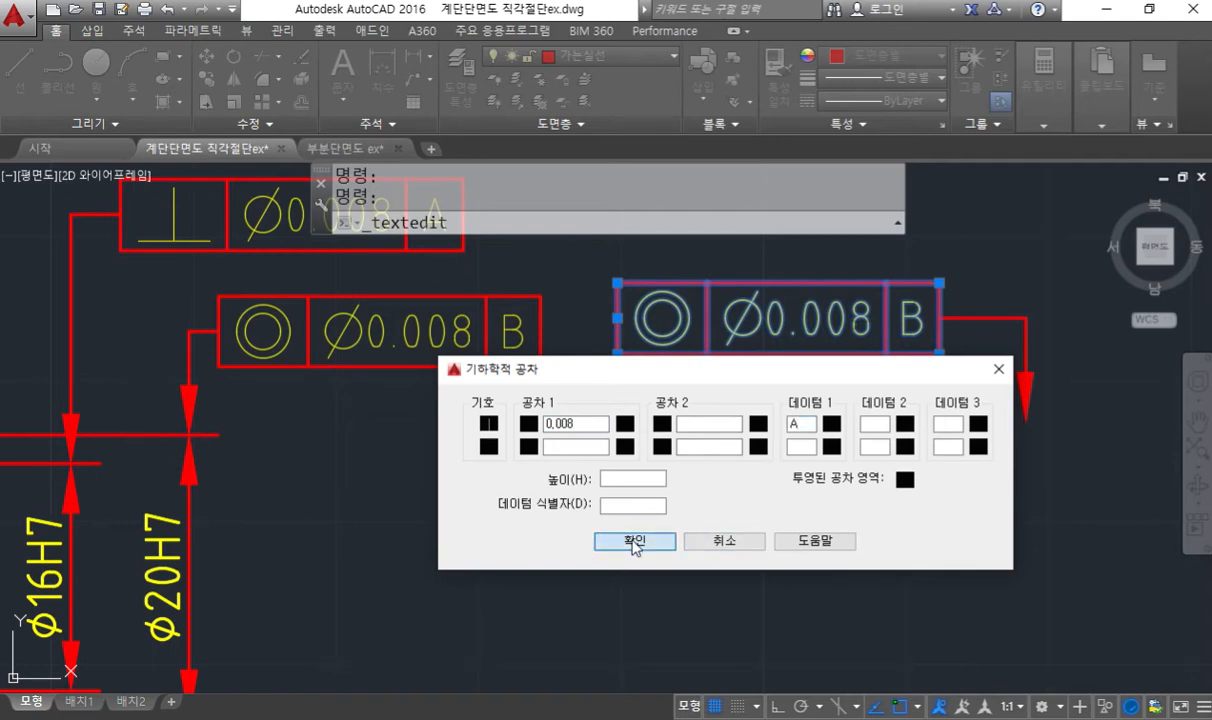
pyautogui.click(633, 541)
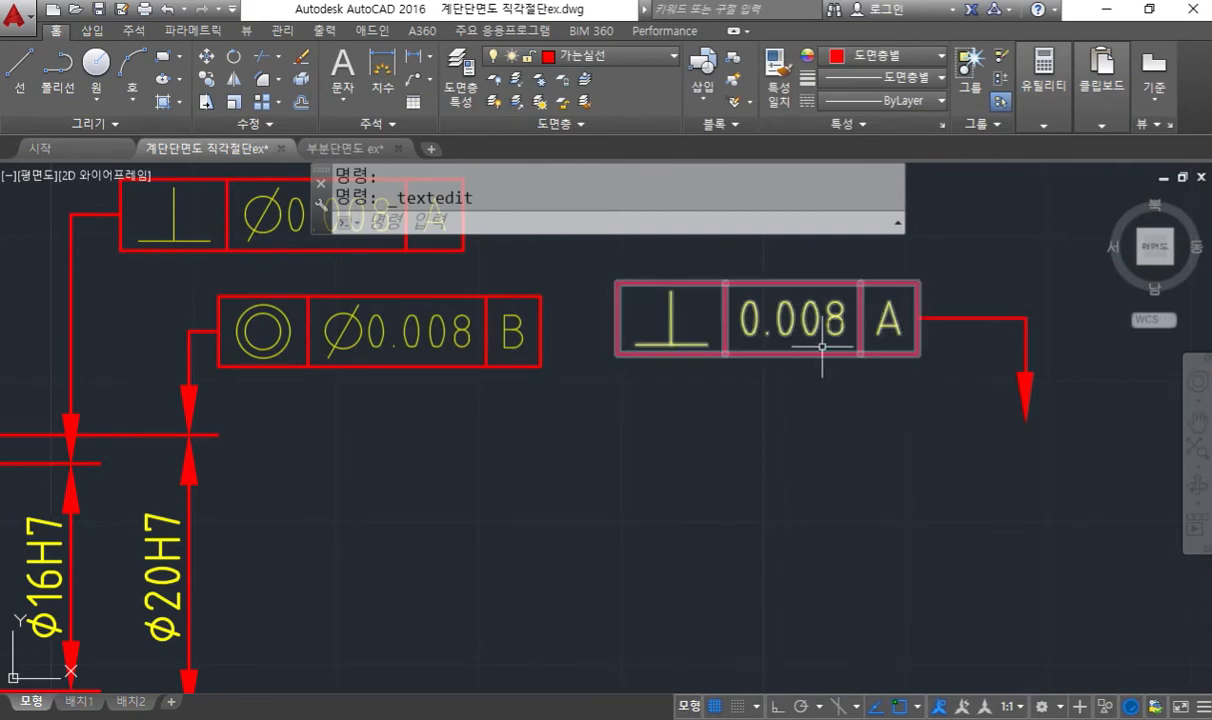
# - Erase the free-standing perpendicularity frame and its leader
pyautogui.write('e')
pyautogui.press('Return')
pyautogui.click(1066, 443)
pyautogui.click(682, 232)
pyautogui.press('Return')
# - Sketch in white with the screen pen a boxed datum B symbol standing on top of the perpendicularity frame
pyautogui.moveTo(400, 406); pyautogui.dragTo(674, 487, button='middle')
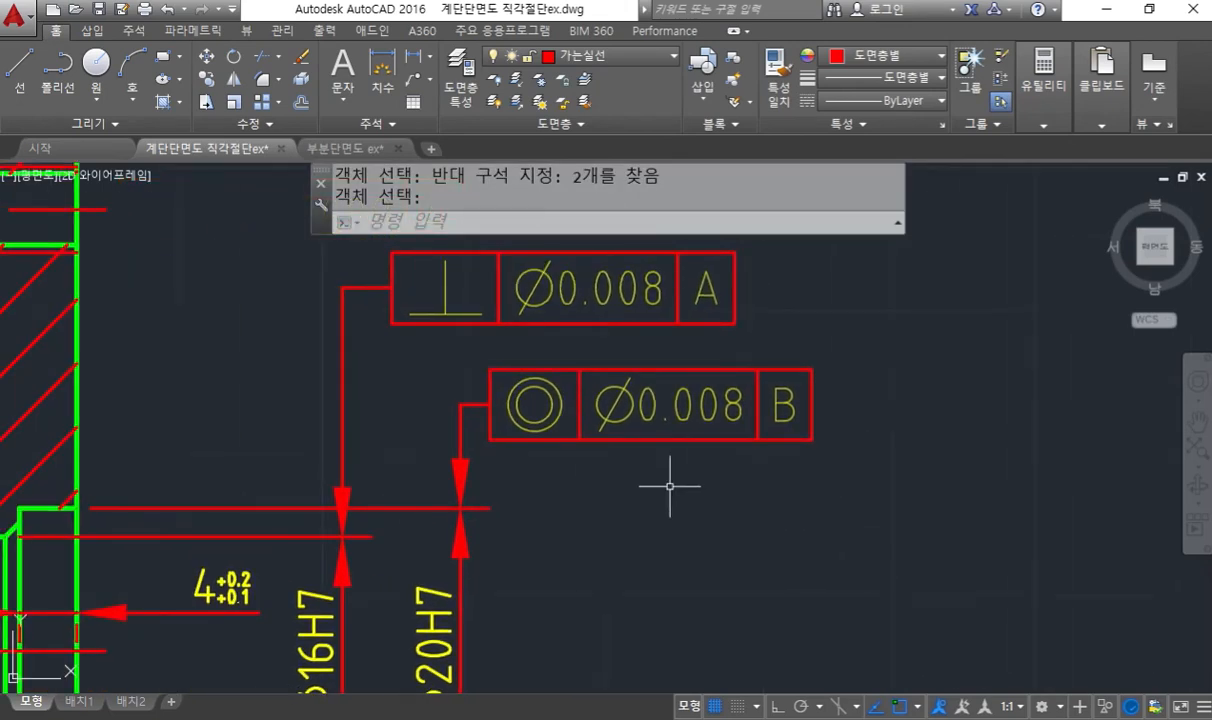
pyautogui.moveTo(552, 346); pyautogui.dragTo(630, 350, button='middle')
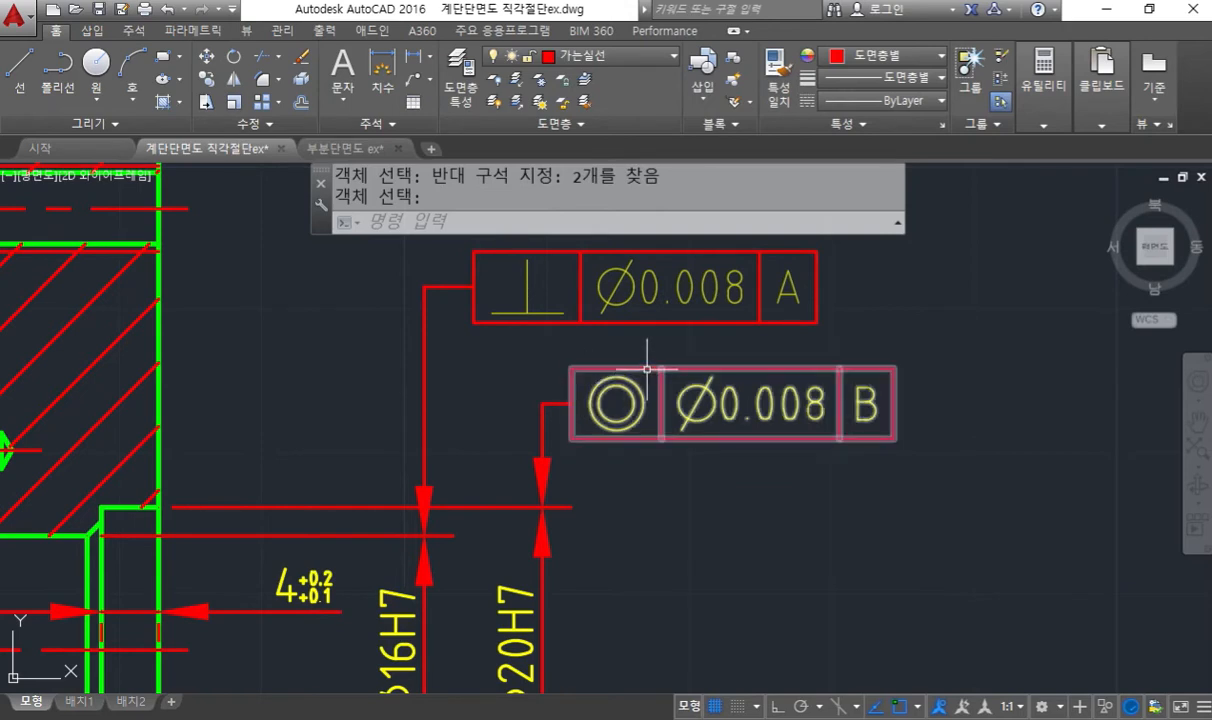
pyautogui.moveTo(645, 370); pyautogui.dragTo(655, 525, button='middle')
pyautogui.press('F12')
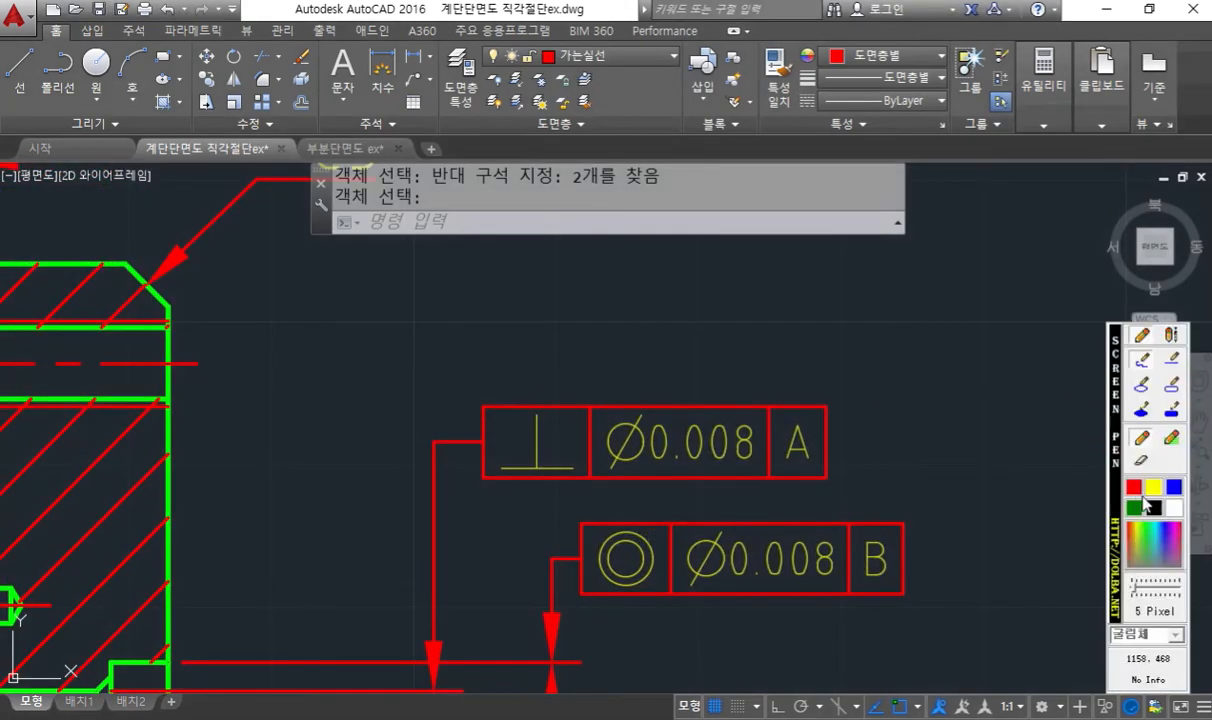
pyautogui.click(1176, 508)
pyautogui.moveTo(537, 405)
pyautogui.mouseDown()
pyautogui.moveTo(575, 345)
pyautogui.moveTo(603, 410)
pyautogui.mouseUp()
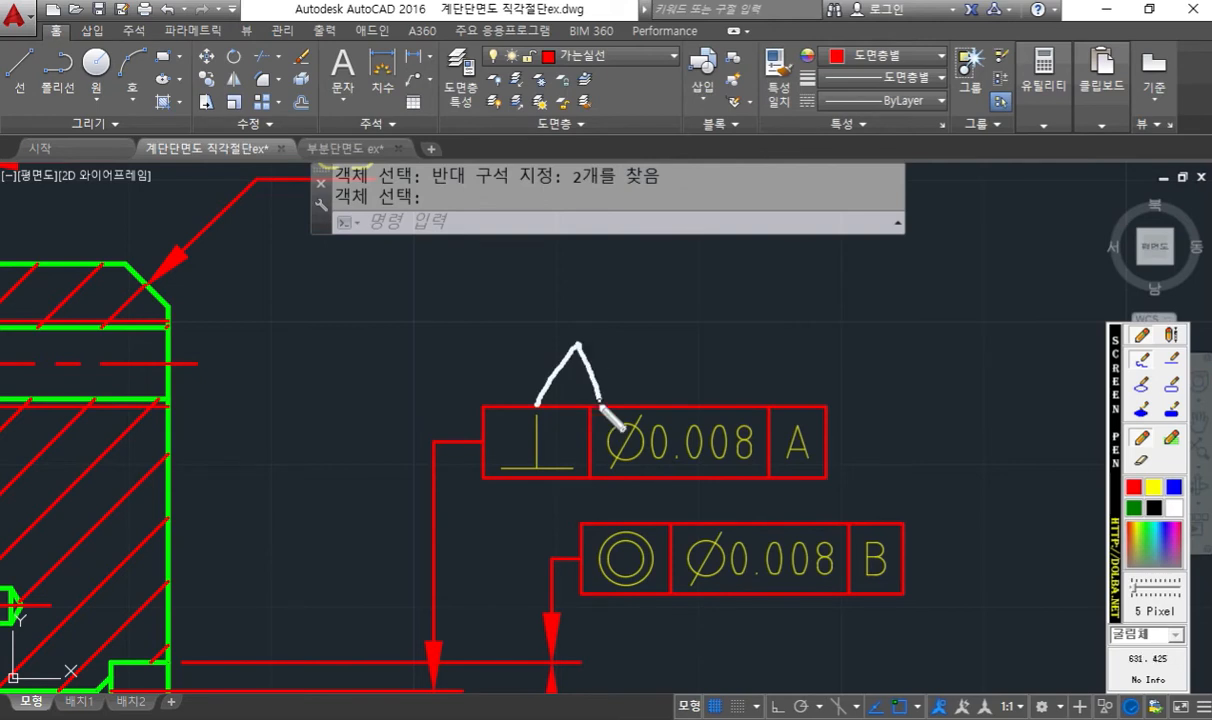
pyautogui.moveTo(577, 345)
pyautogui.mouseDown()
pyautogui.moveTo(580, 287)
pyautogui.moveTo(612, 295)
pyautogui.moveTo(618, 221)
pyautogui.moveTo(538, 293)
pyautogui.mouseUp()
pyautogui.moveTo(555, 230)
pyautogui.mouseDown()
pyautogui.moveTo(555, 270)
pyautogui.moveTo(592, 245)
pyautogui.moveTo(590, 268)
pyautogui.moveTo(562, 277)
pyautogui.mouseUp()
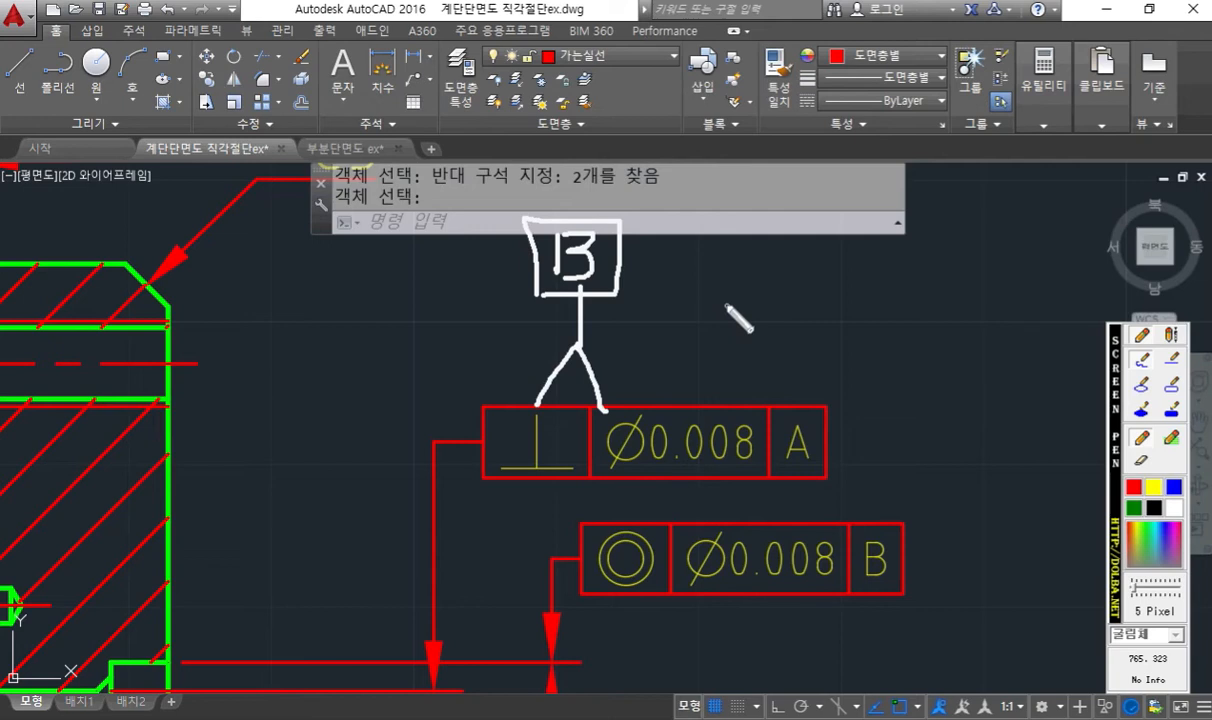
# - Sketch a large downward arrow beside the tolerance frames, then clear the screen-pen annotations
pyautogui.moveTo(378, 367); pyautogui.dragTo(318, 640)
pyautogui.moveTo(284, 567)
pyautogui.mouseDown()
pyautogui.moveTo(287, 654)
pyautogui.moveTo(368, 602)
pyautogui.mouseUp()
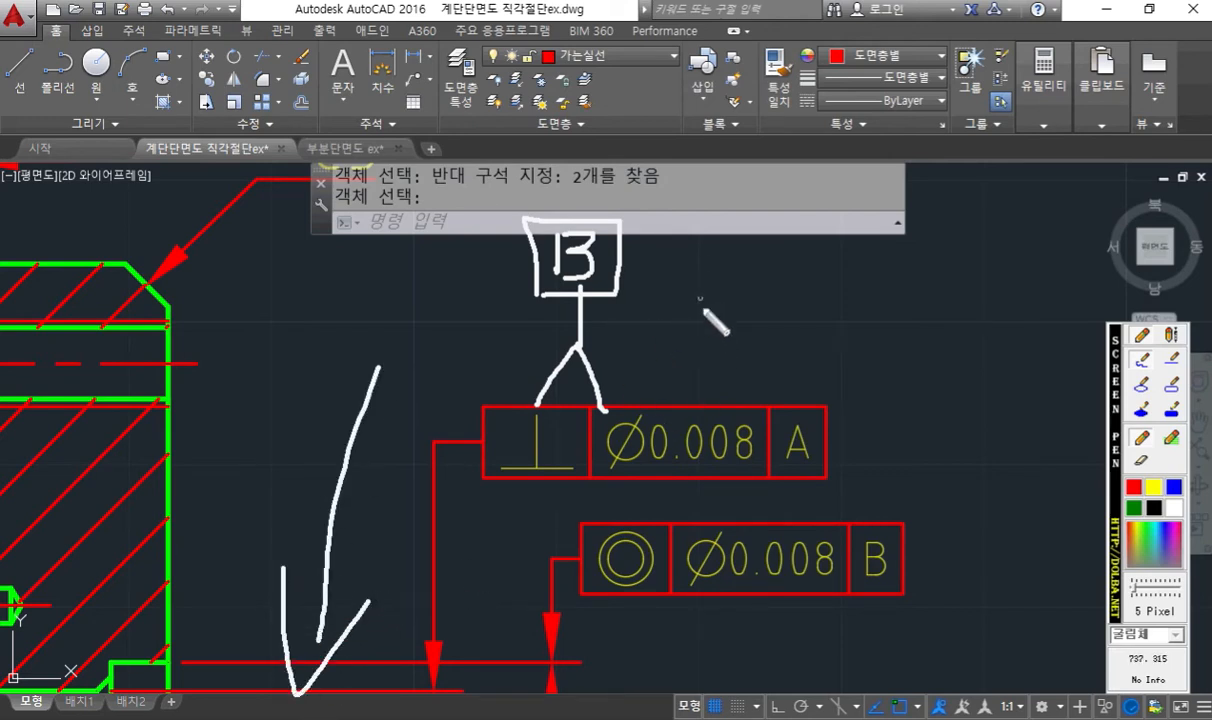
pyautogui.press('Escape')
# - Copy the datum A symbol with its triangle and leader from the lower part of the section view to the space above the perpendicularity frame
pyautogui.scroll(-6, 637, 439)
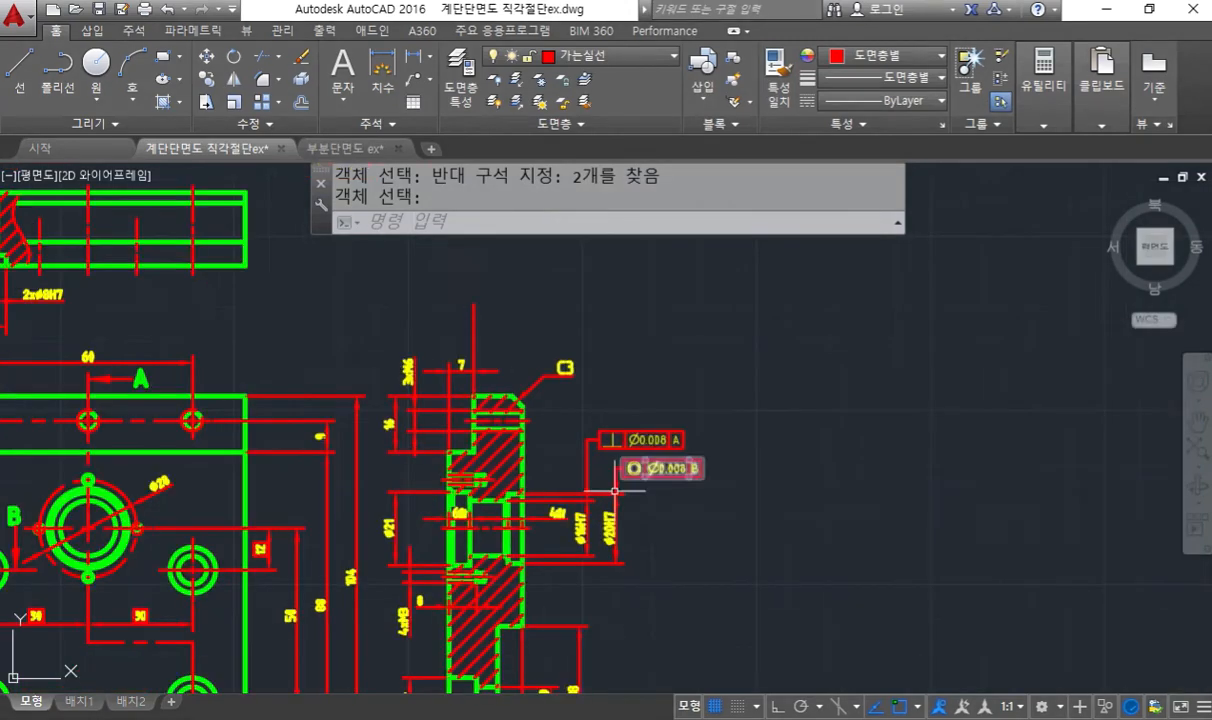
pyautogui.moveTo(622, 568); pyautogui.dragTo(620, 346, button='middle')
pyautogui.scroll(2, 545, 582)
pyautogui.moveTo(543, 582)
pyautogui.mouseDown(button='middle')
pyautogui.moveTo(516, 480)
pyautogui.moveTo(468, 498)
pyautogui.mouseUp(button='middle')
pyautogui.scroll(6, 523, 471)
pyautogui.write('Co')
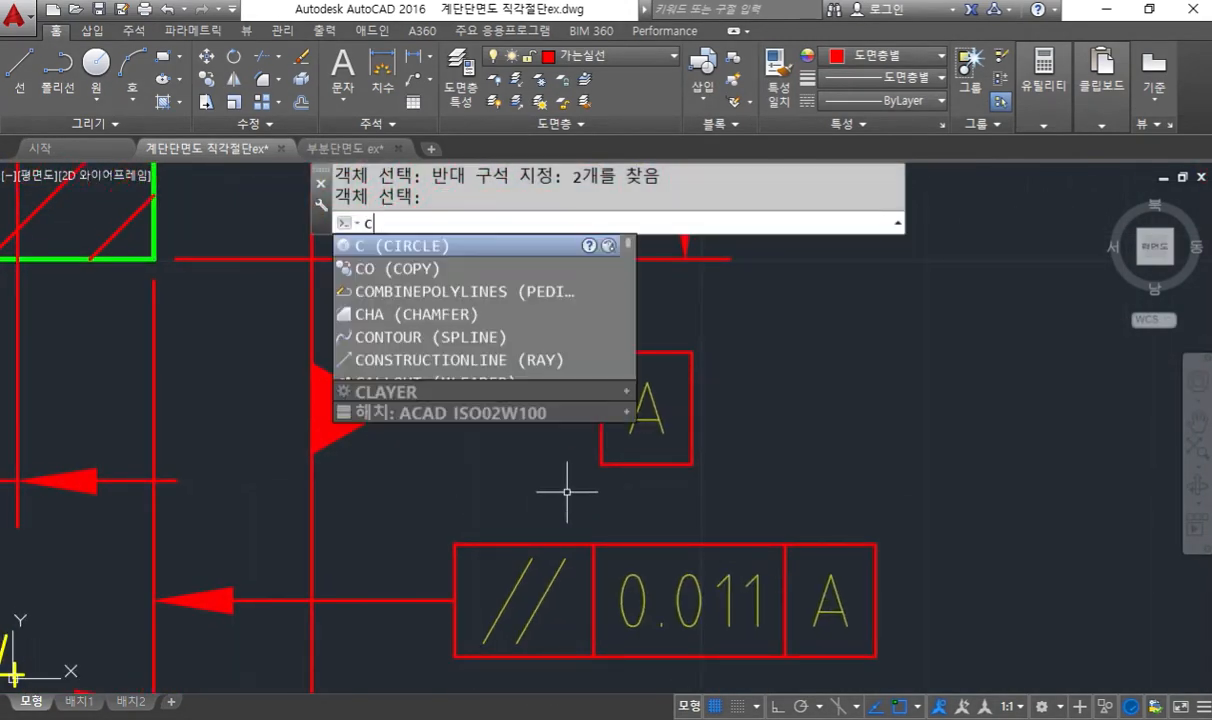
pyautogui.press('Return')
pyautogui.click(232, 318)
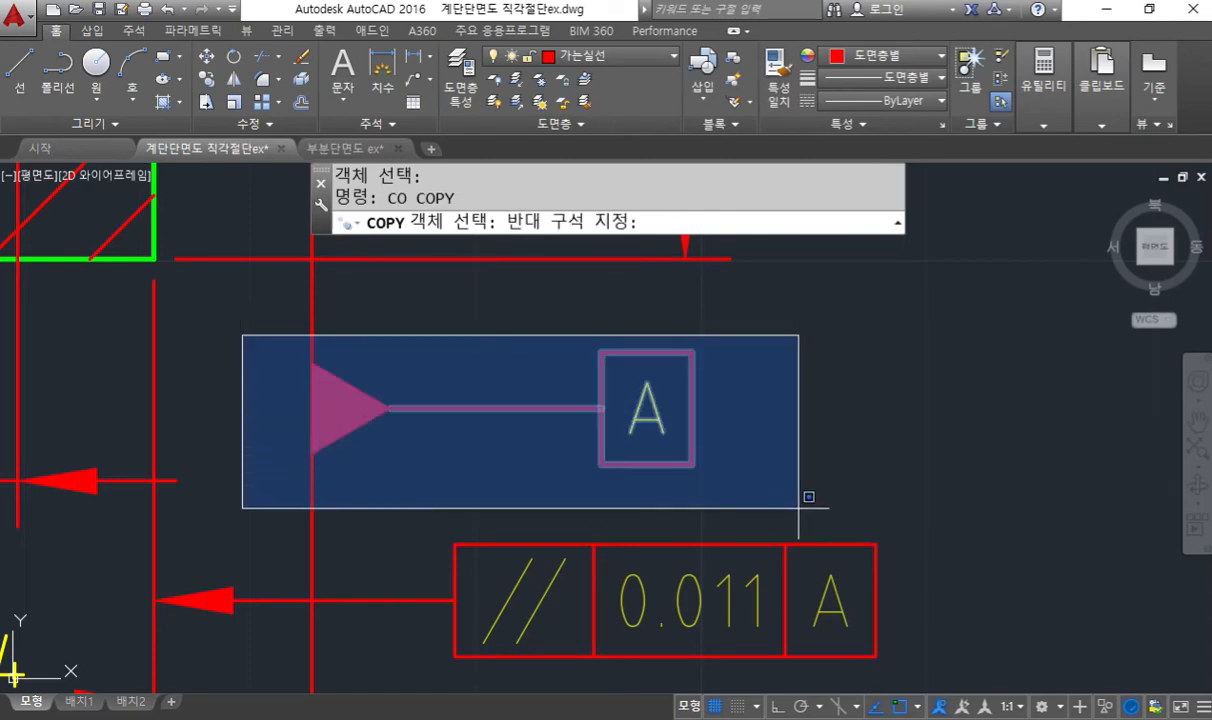
pyautogui.click(786, 508)
pyautogui.press('Return')
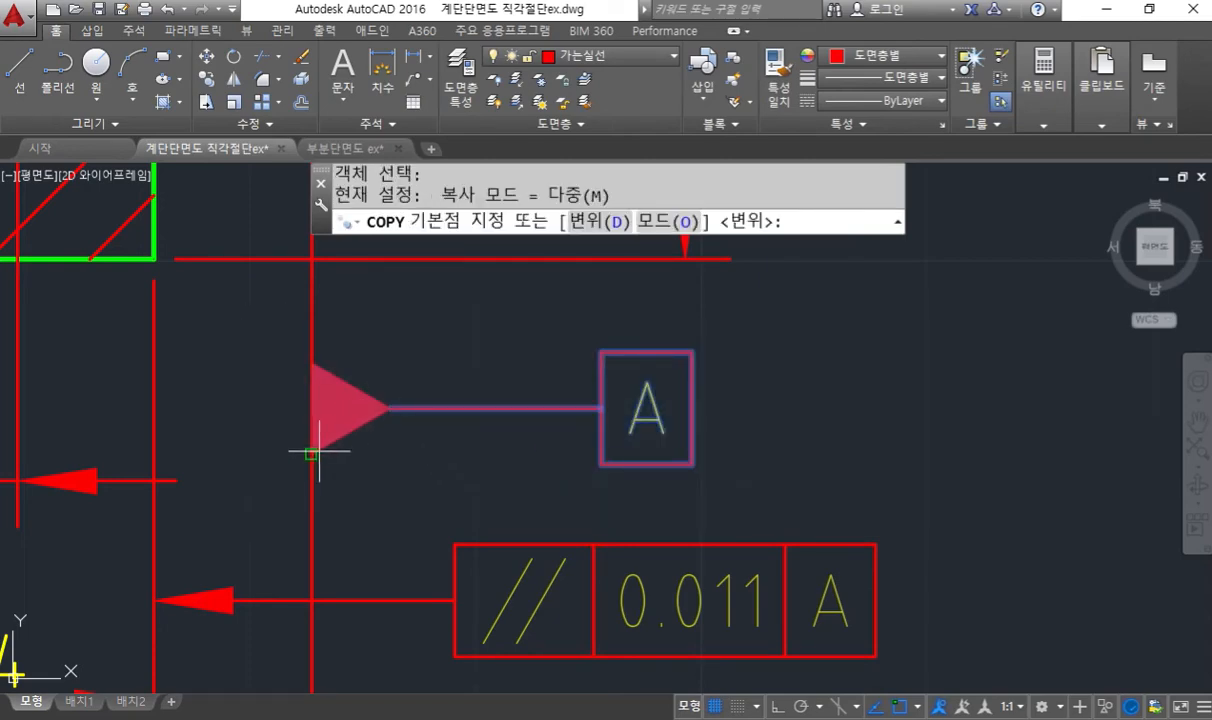
pyautogui.click(318, 450)
pyautogui.scroll(-5, 514, 481)
pyautogui.scroll(3, 555, 400)
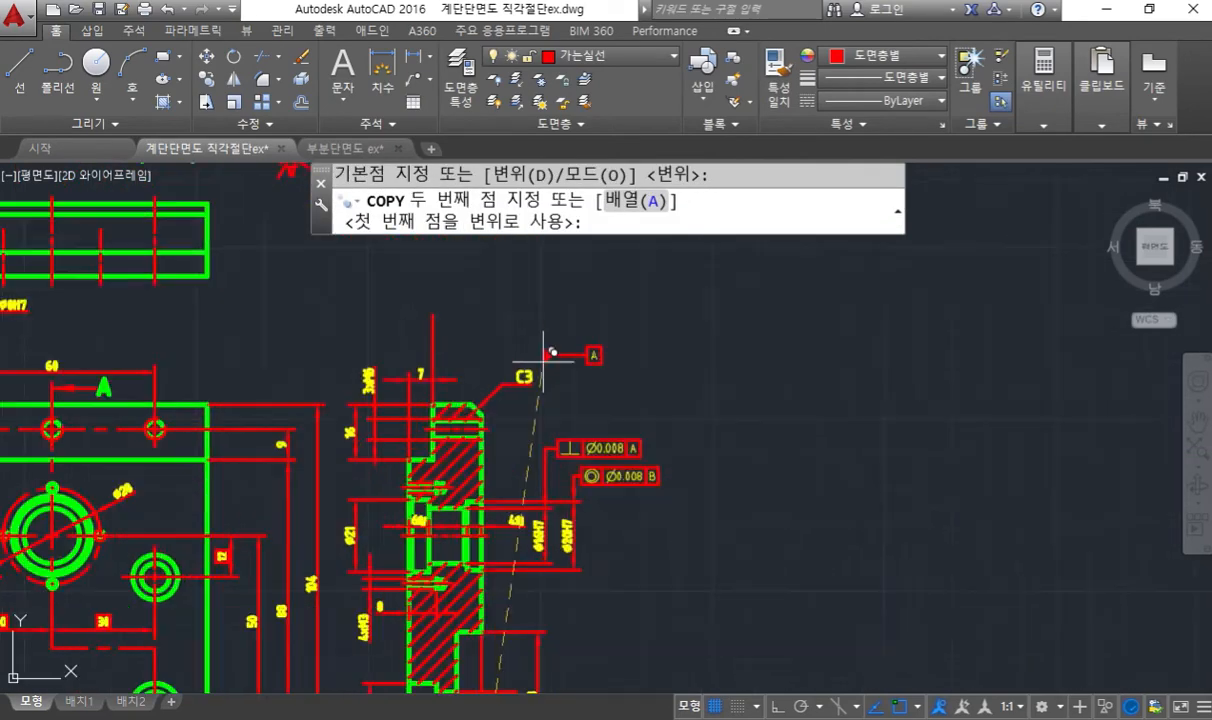
pyautogui.scroll(3, 578, 356)
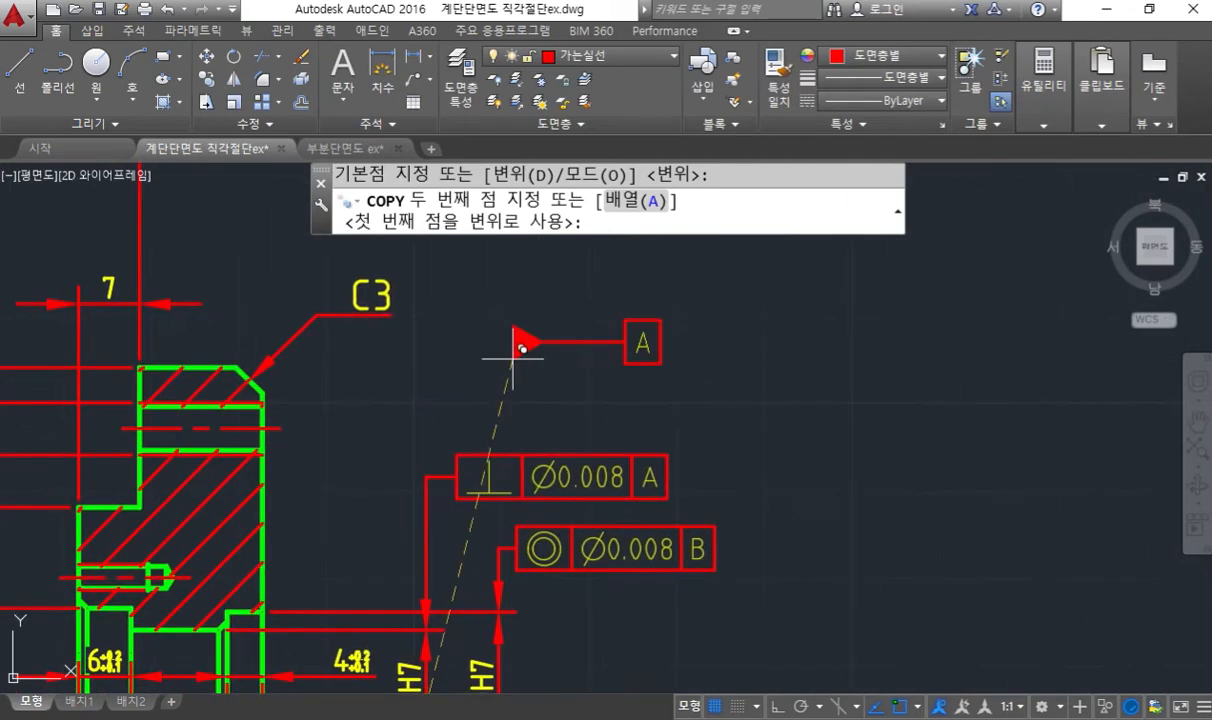
pyautogui.click(513, 349)
pyautogui.press('Return')
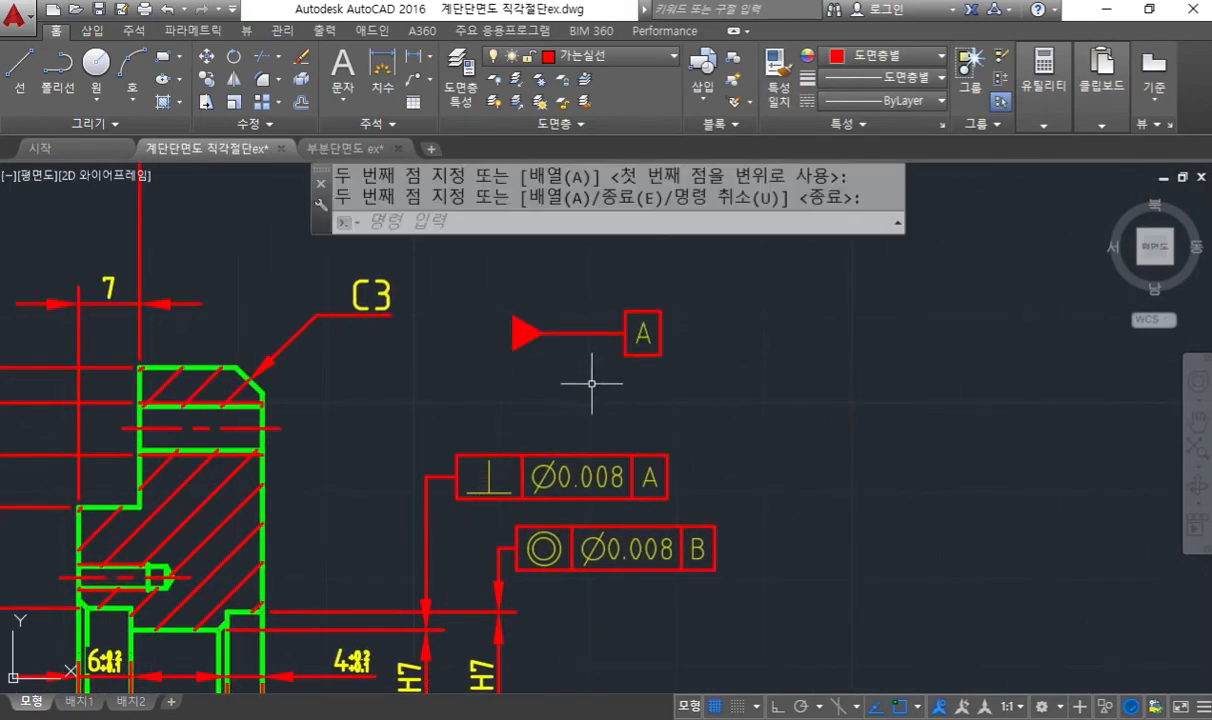
# - Change the datum letter of the copied symbol to B
pyautogui.moveTo(563, 388); pyautogui.dragTo(563, 379, button='middle')
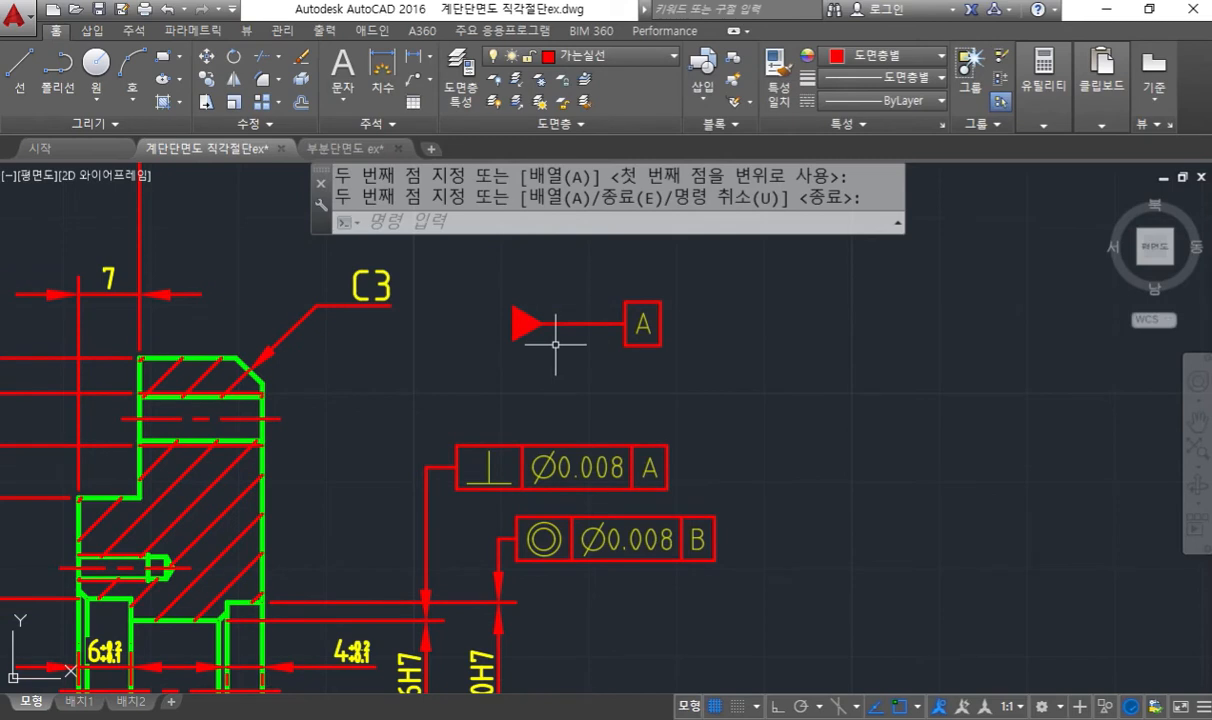
pyautogui.doubleClick(646, 343)
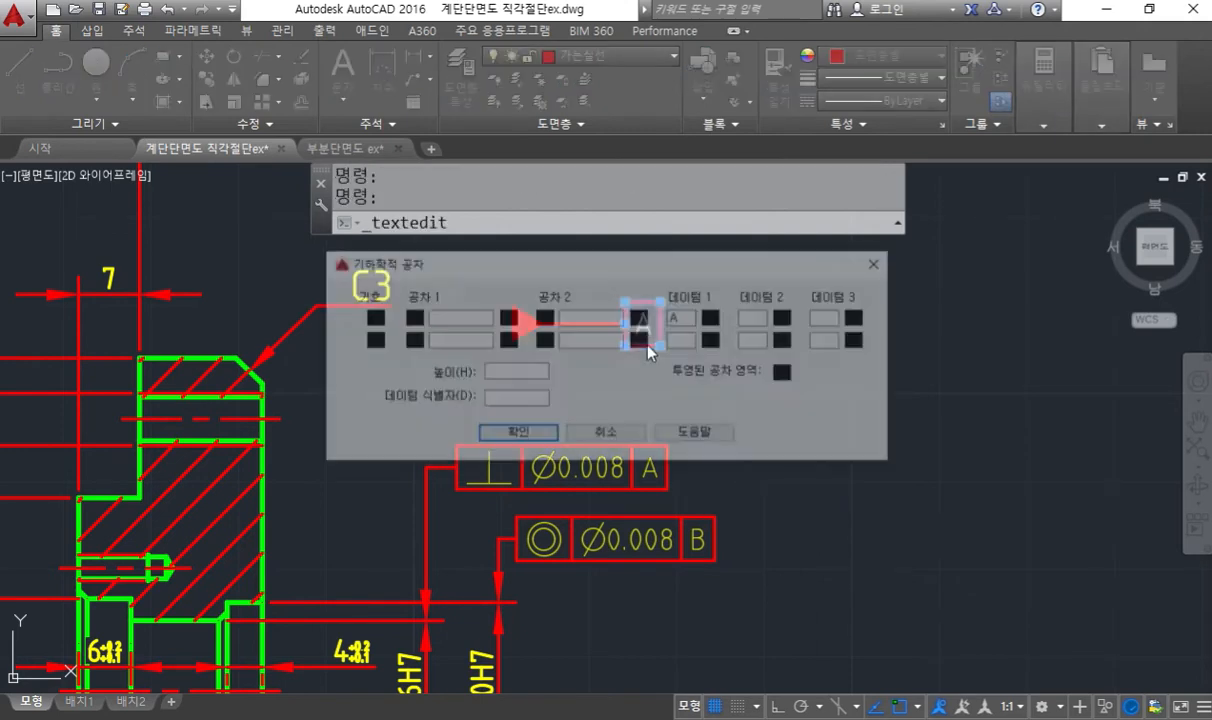
pyautogui.moveTo(630, 268); pyautogui.dragTo(660, 383)
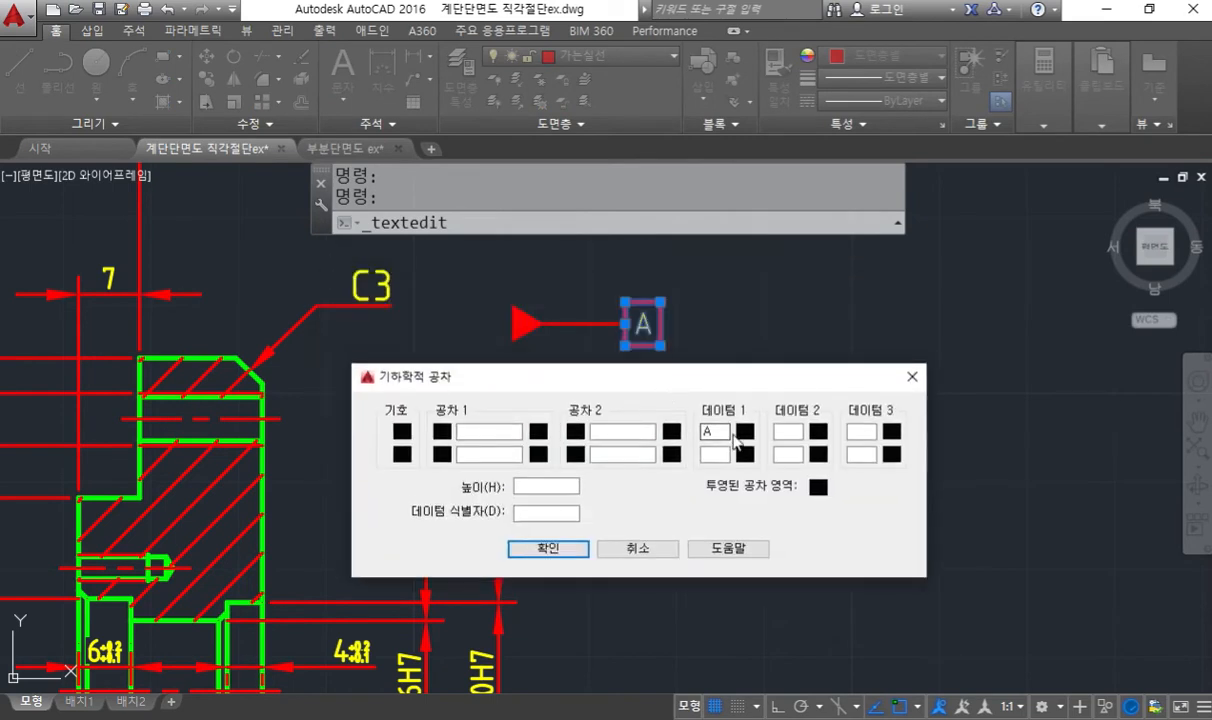
pyautogui.moveTo(726, 432); pyautogui.dragTo(692, 436)
pyautogui.click(547, 548)
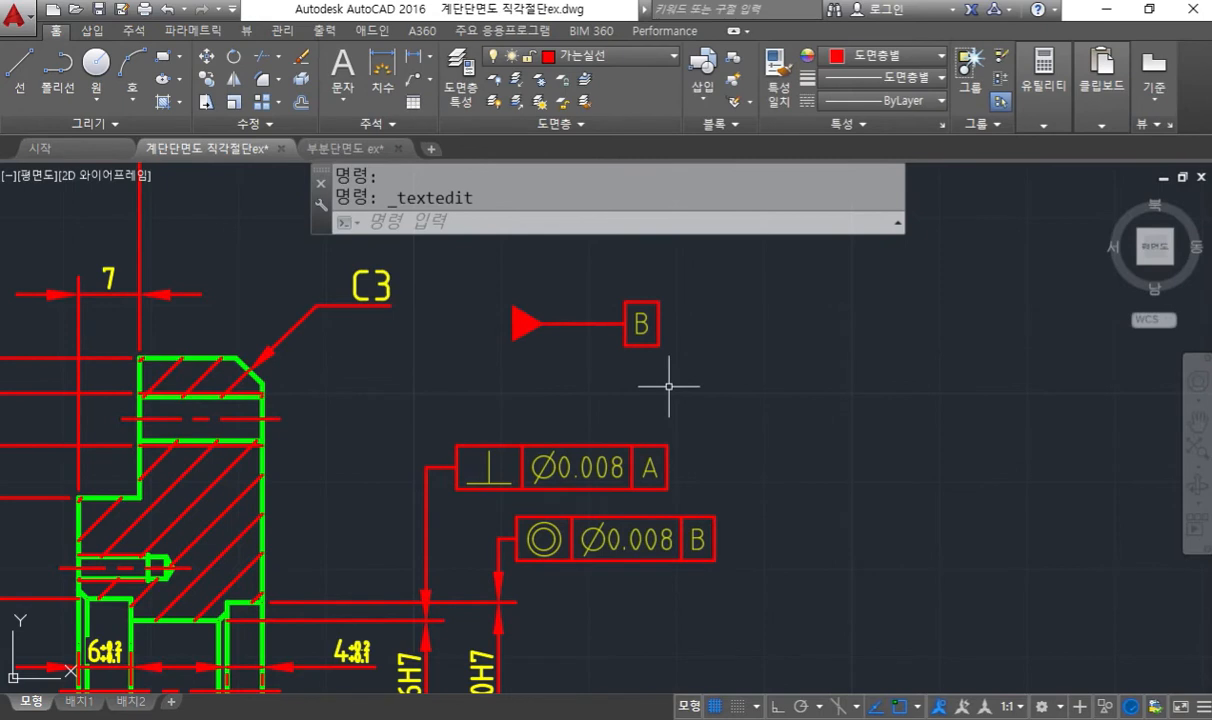
# - Rotate the datum triangle and its leader 90° about the leader's end at the boxed B so the triangle points upright
pyautogui.scroll(3, 655, 380)
pyautogui.moveTo(655, 363); pyautogui.dragTo(648, 378, button='middle')
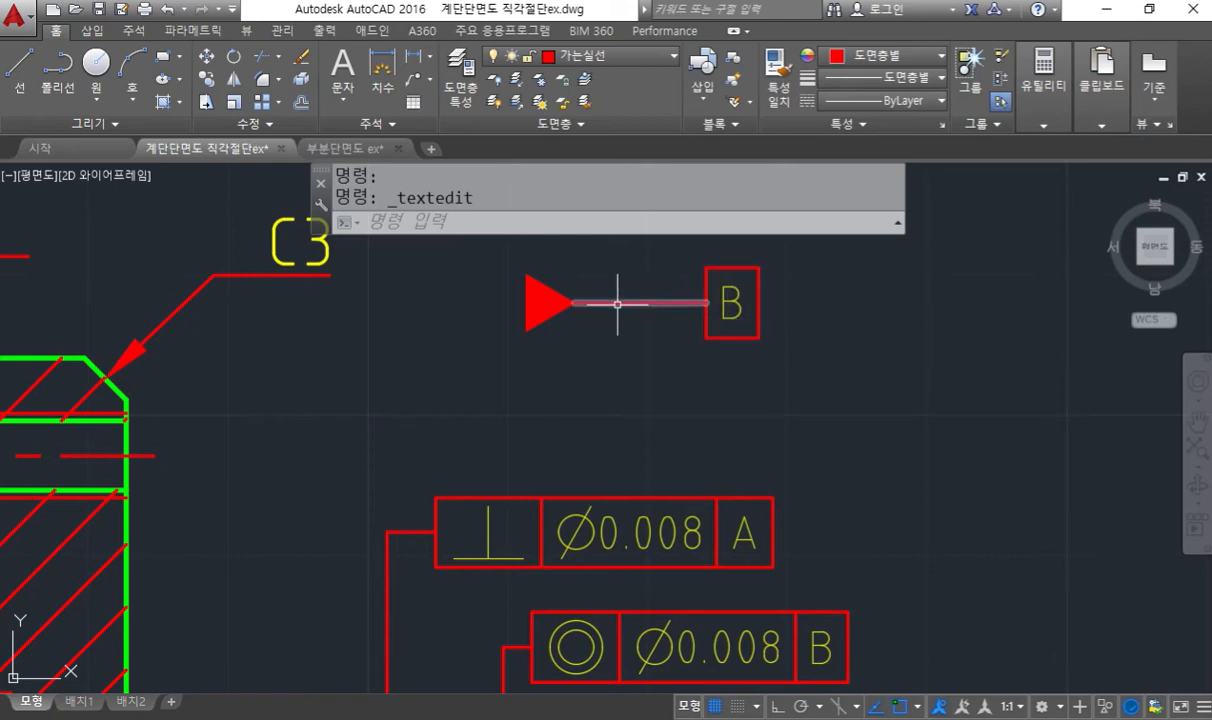
pyautogui.moveTo(617, 303)
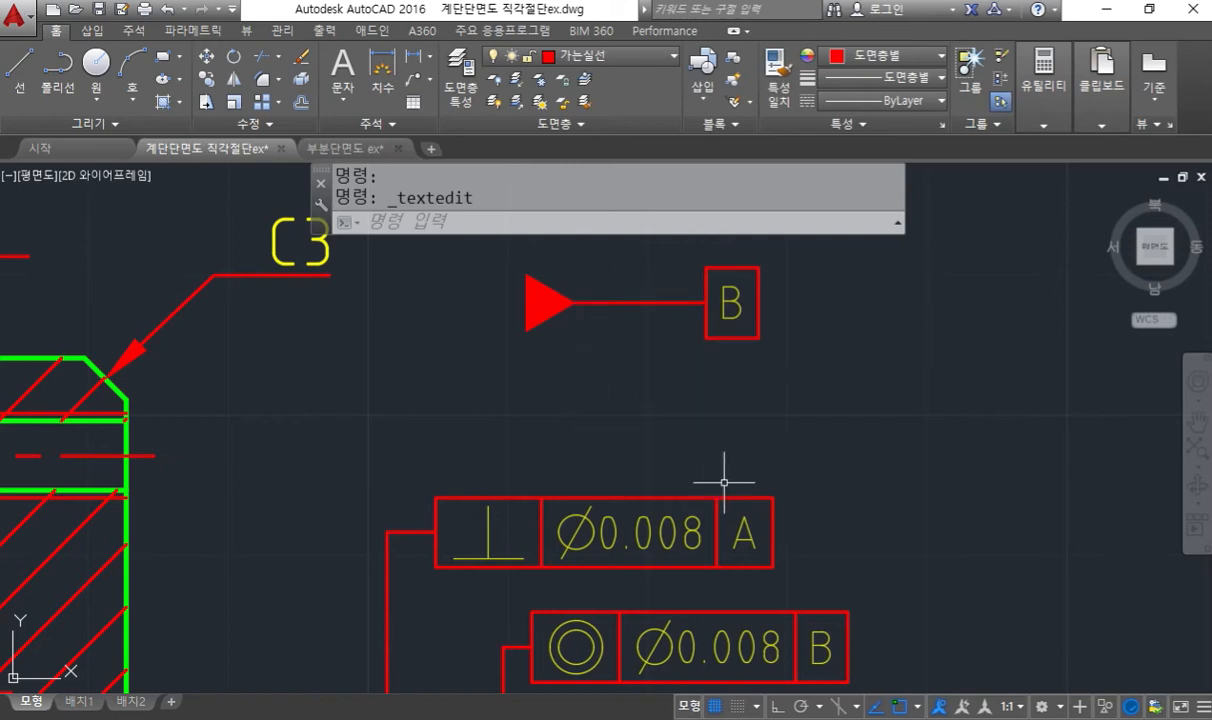
pyautogui.write('r')
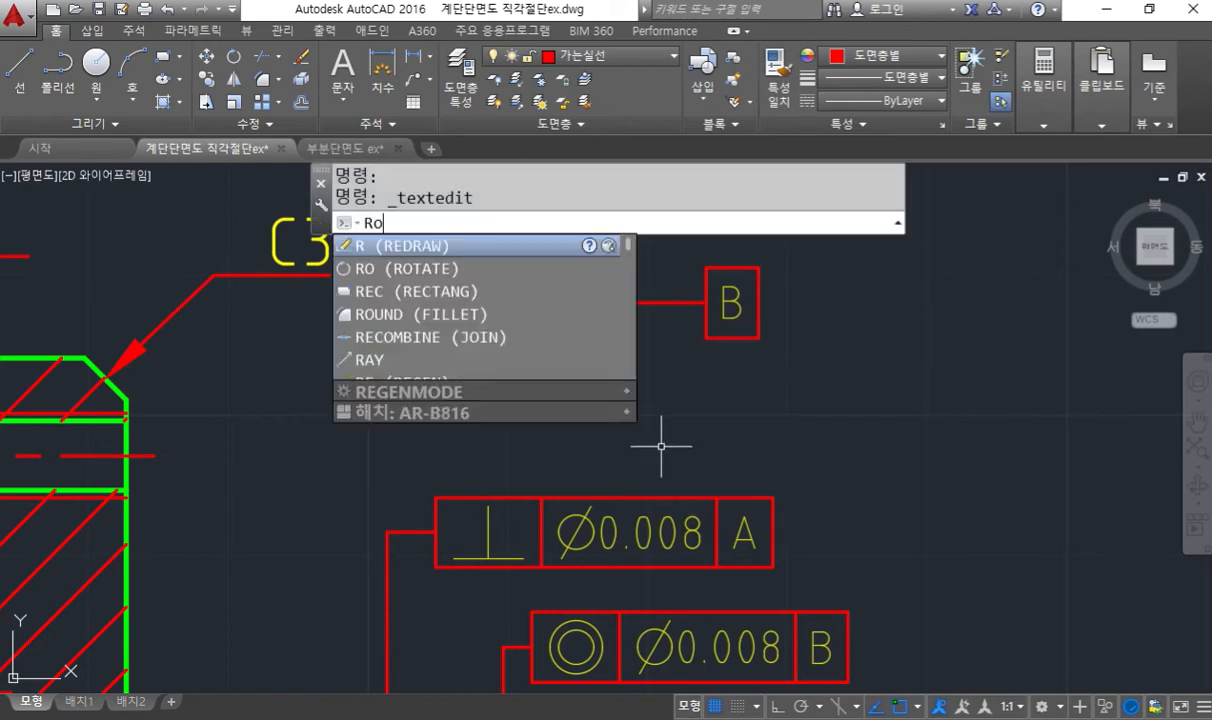
pyautogui.write('o')
pyautogui.press('Return')
pyautogui.click(592, 374)
pyautogui.click(451, 264)
pyautogui.press('Return')
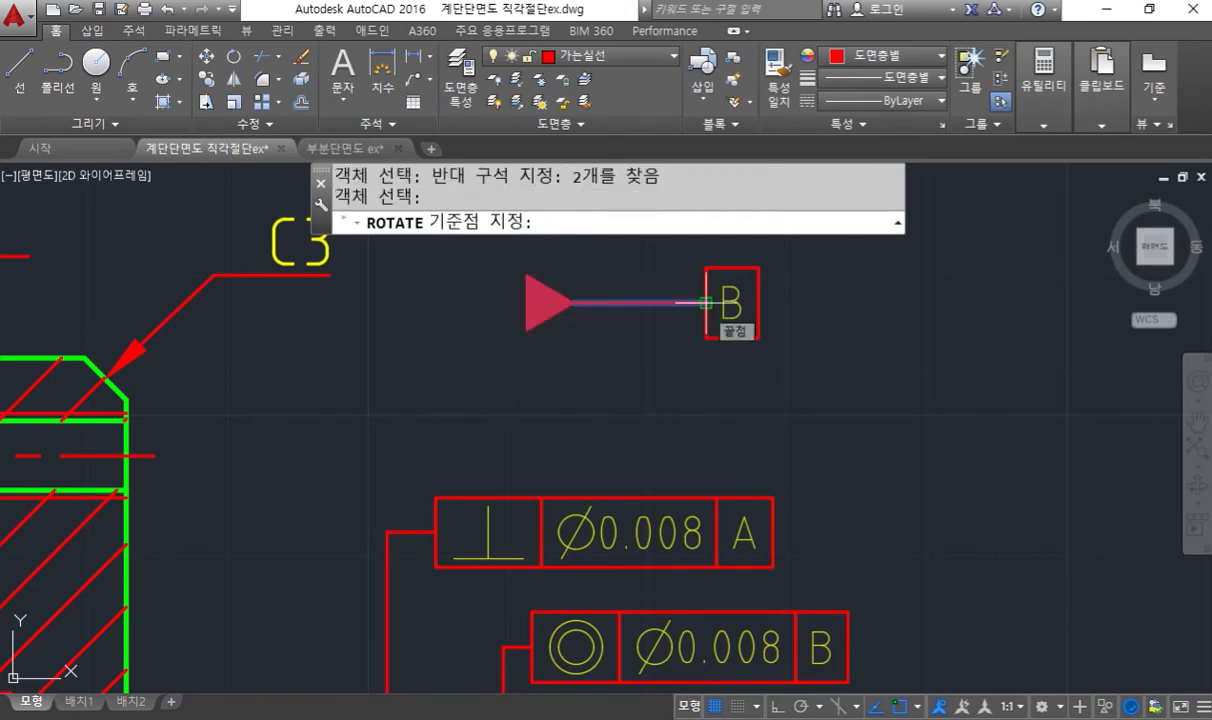
pyautogui.click(706, 302)
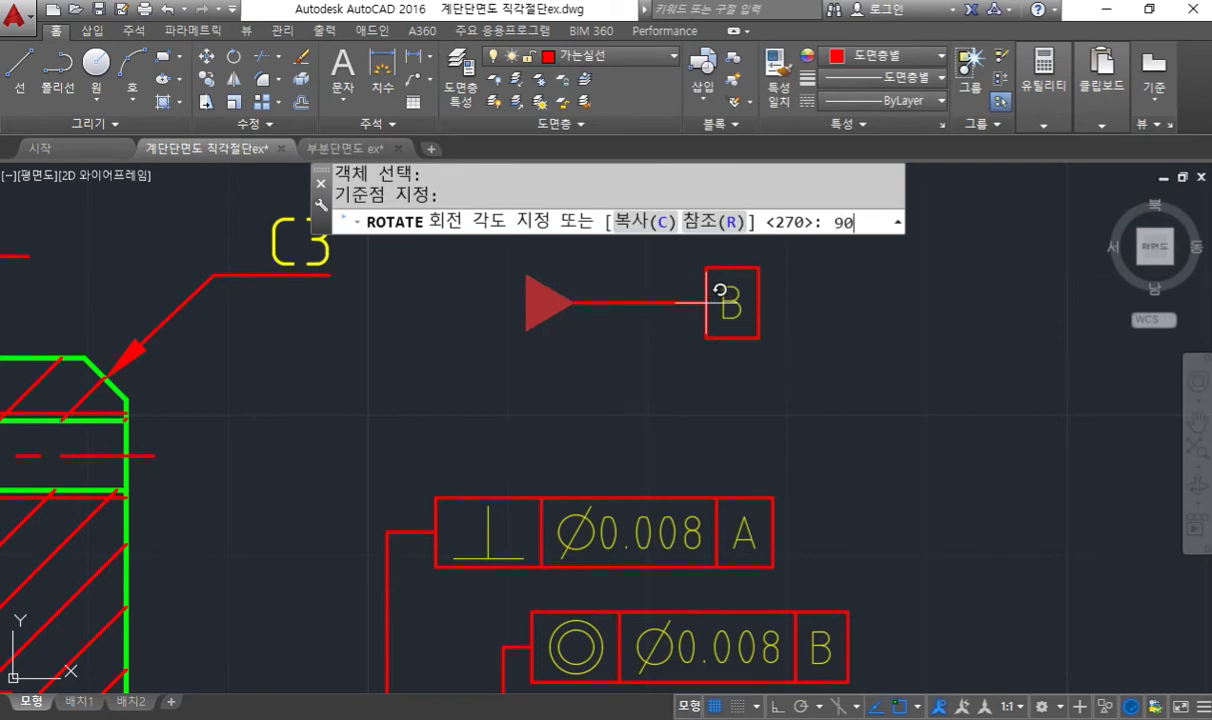
pyautogui.write('90')
pyautogui.press('Return')
# - Move the boxed B so the midpoint of its lower edge sits on the upper end of the leader
pyautogui.moveTo(790, 417); pyautogui.dragTo(734, 443, button='middle')
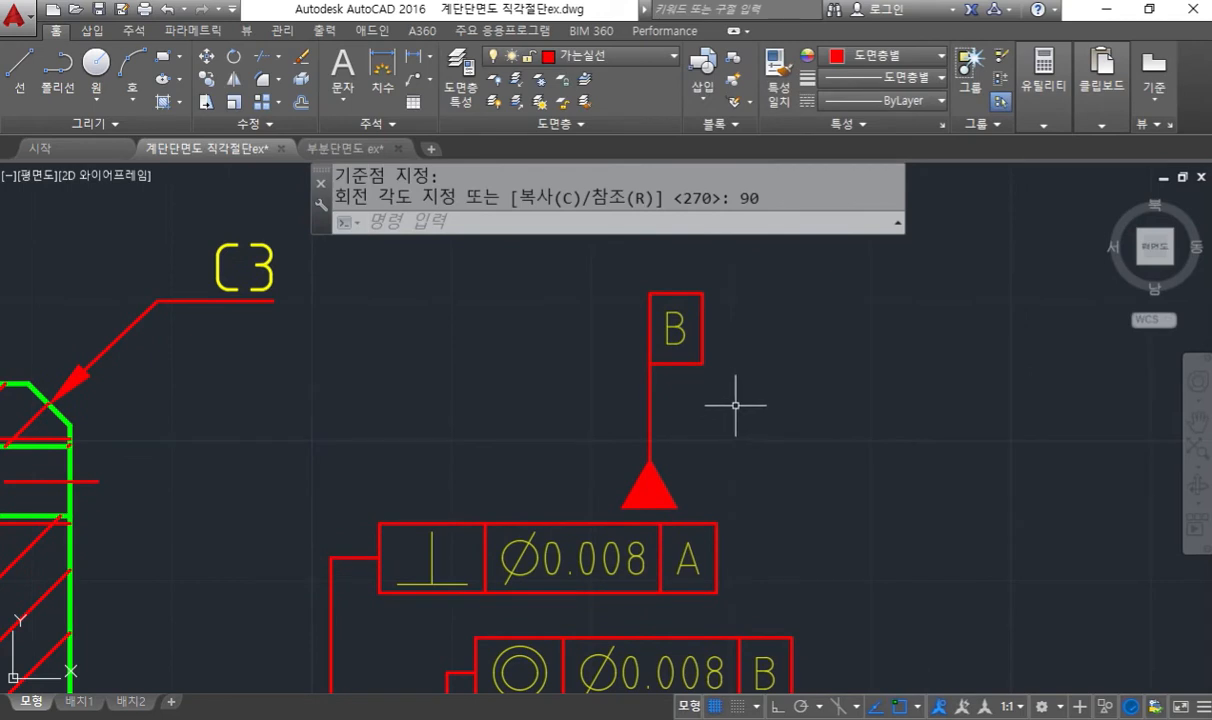
pyautogui.write('m')
pyautogui.press('Return')
pyautogui.click(589, 258)
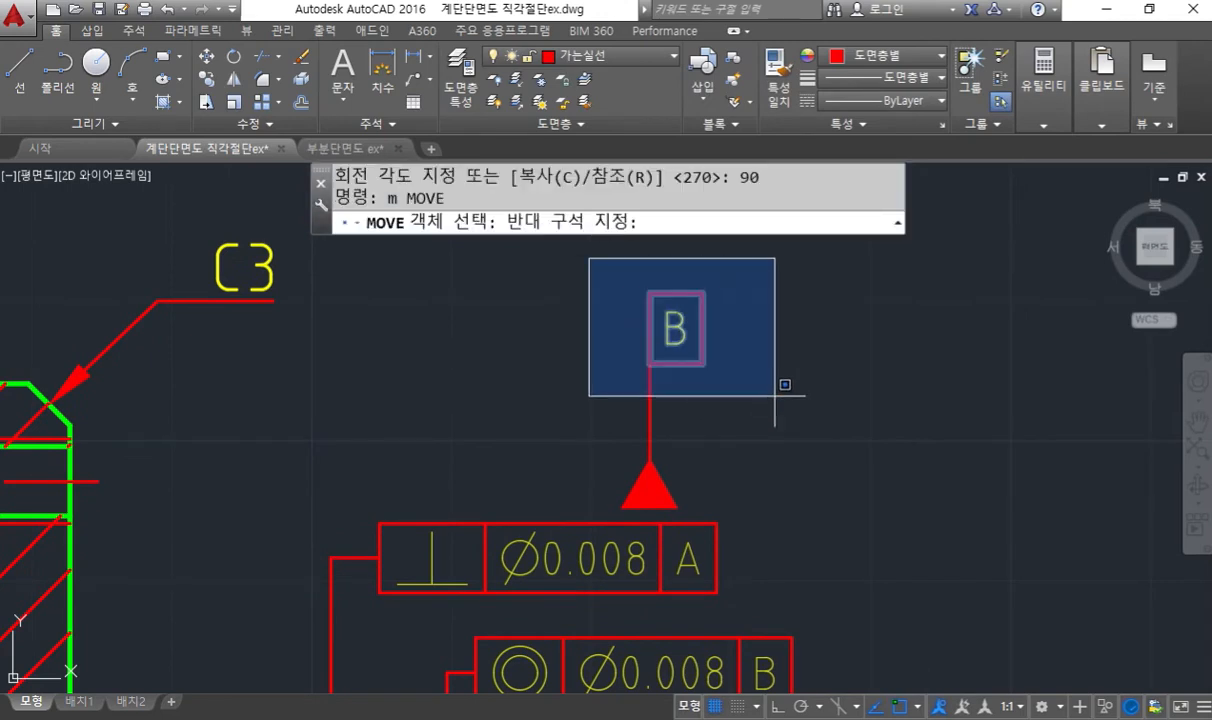
pyautogui.click(774, 395)
pyautogui.press('Return')
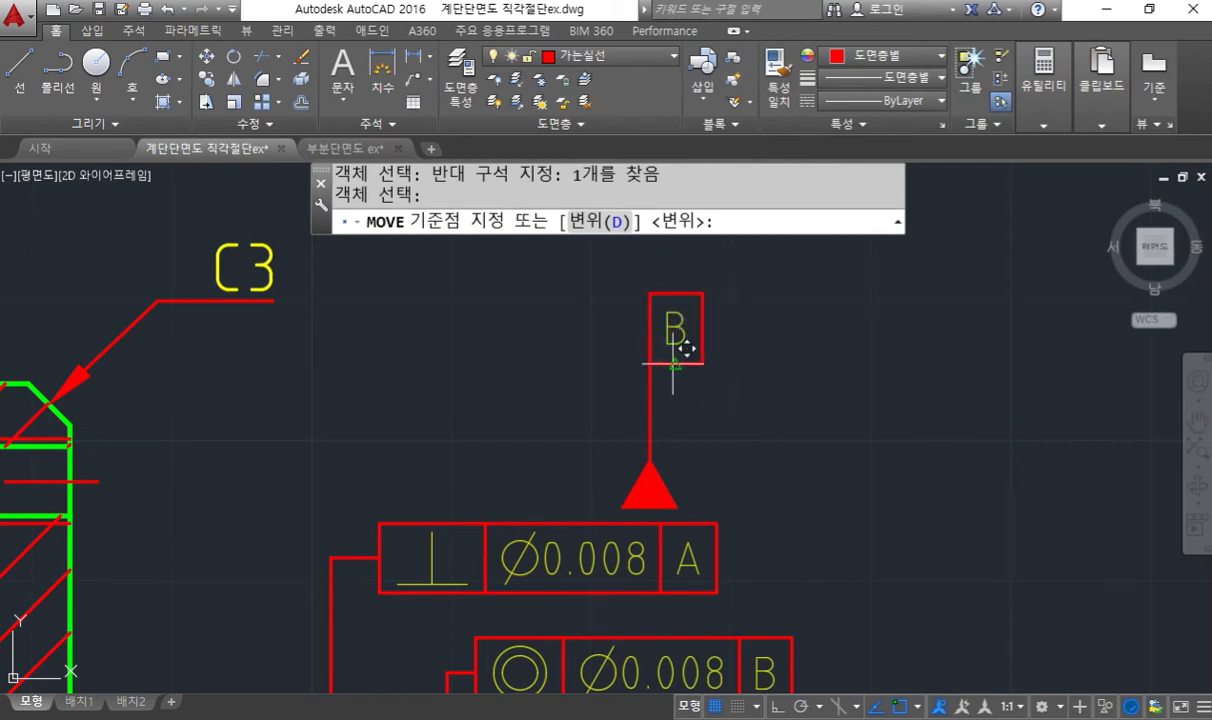
pyautogui.click(676, 363)
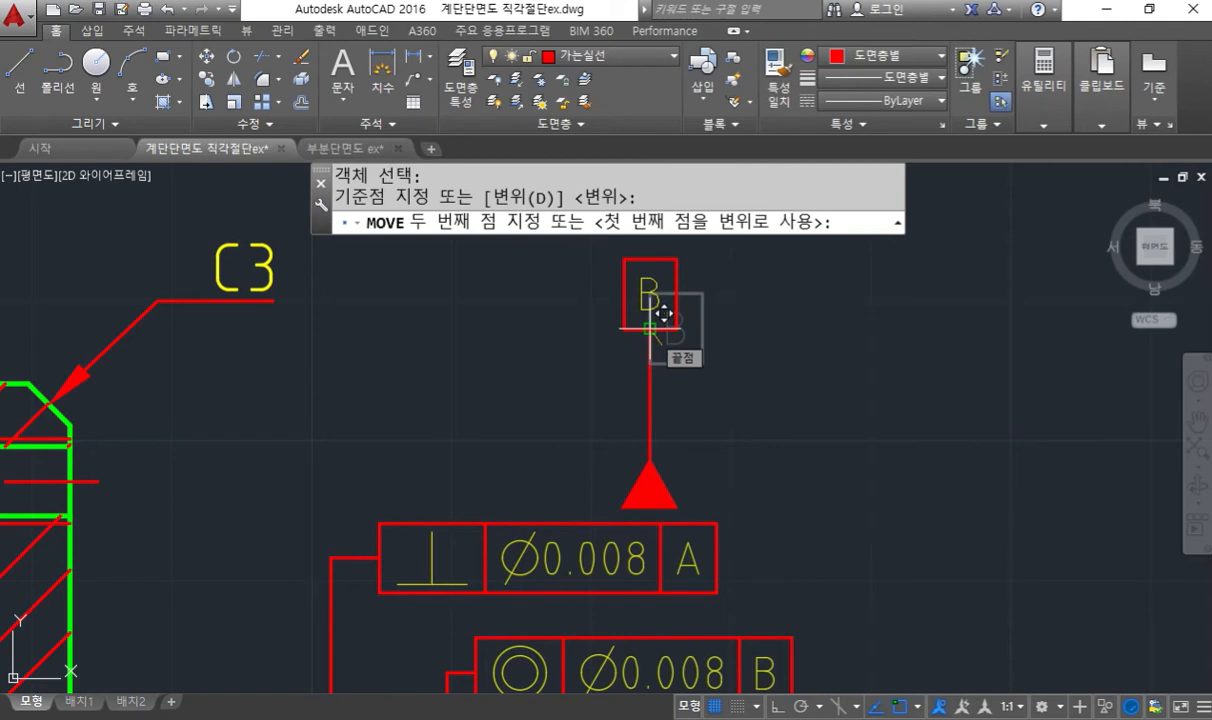
pyautogui.click(663, 313)
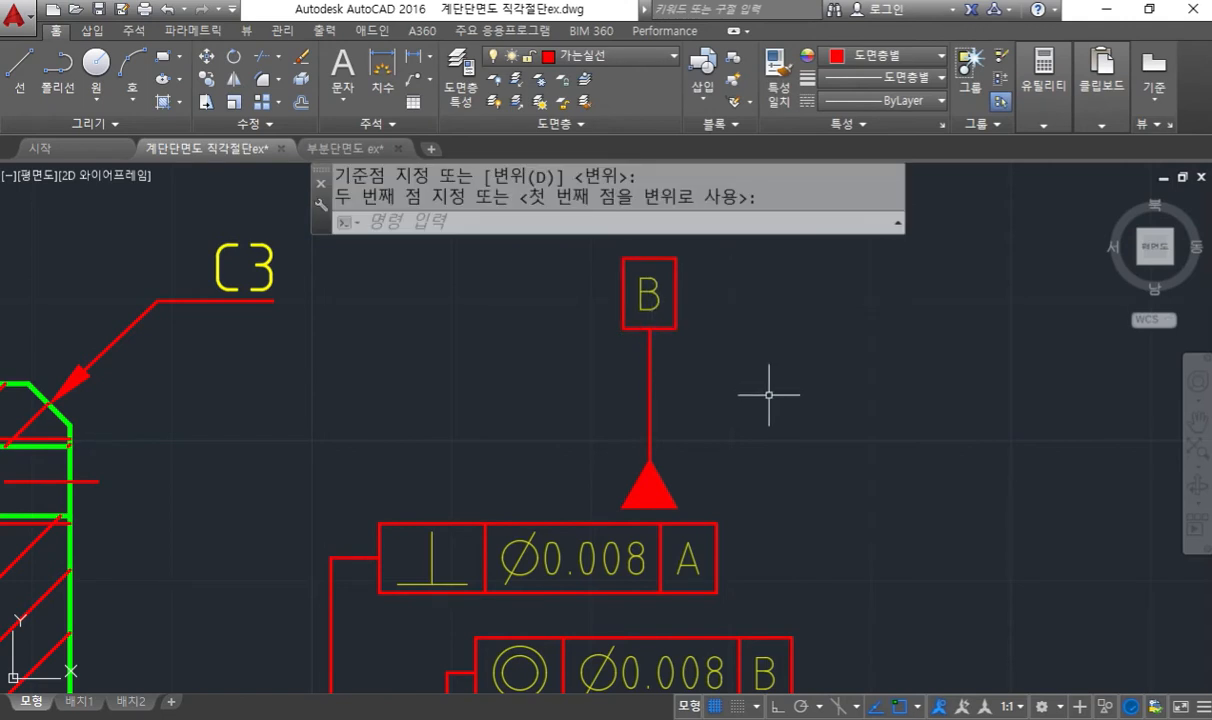
# - Move the whole datum B symbol by its triangle's lower-right corner onto the perpendicularity frame's upper edge, using the nearest object snap
pyautogui.moveTo(750, 395); pyautogui.dragTo(866, 400, button='middle')
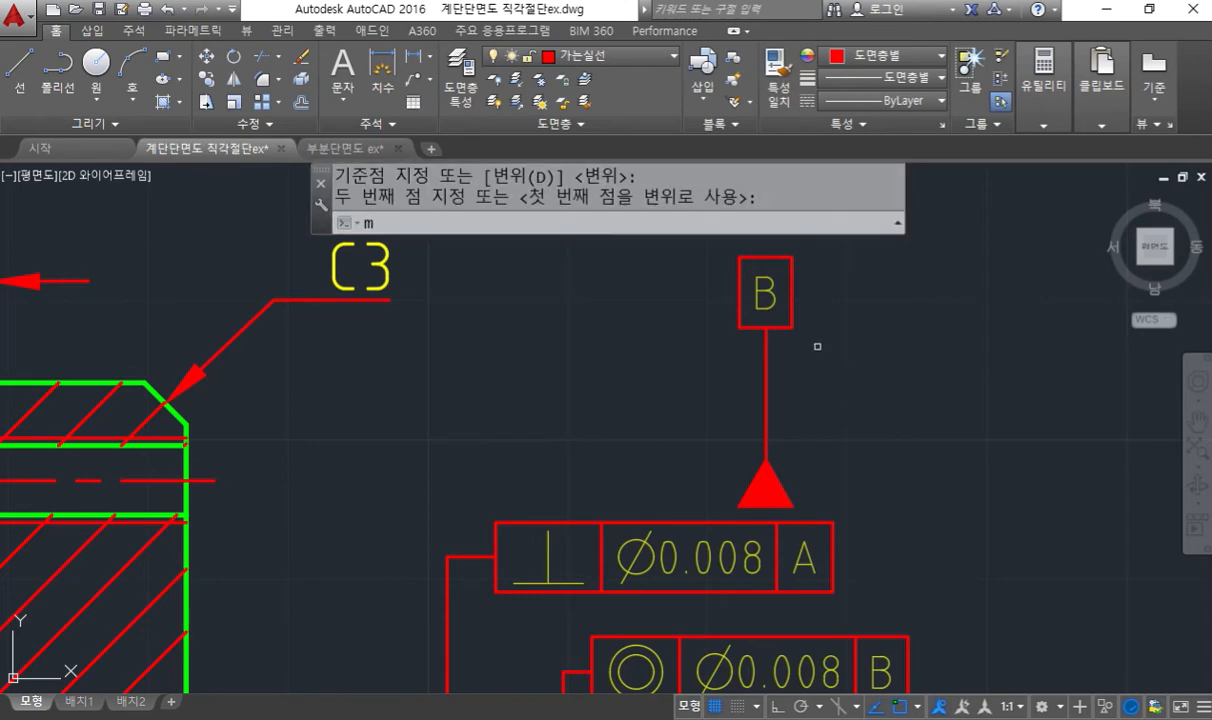
pyautogui.write('m')
pyautogui.press('Return')
pyautogui.click(701, 242)
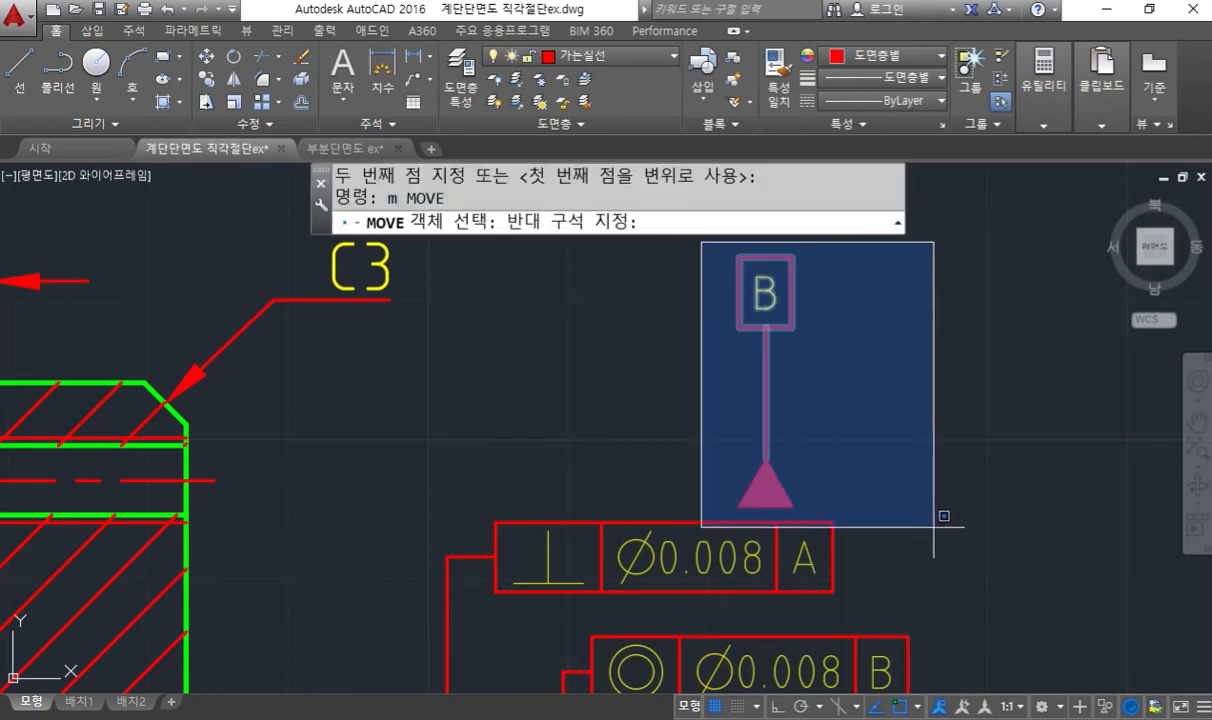
pyautogui.click(884, 500)
pyautogui.press('Return')
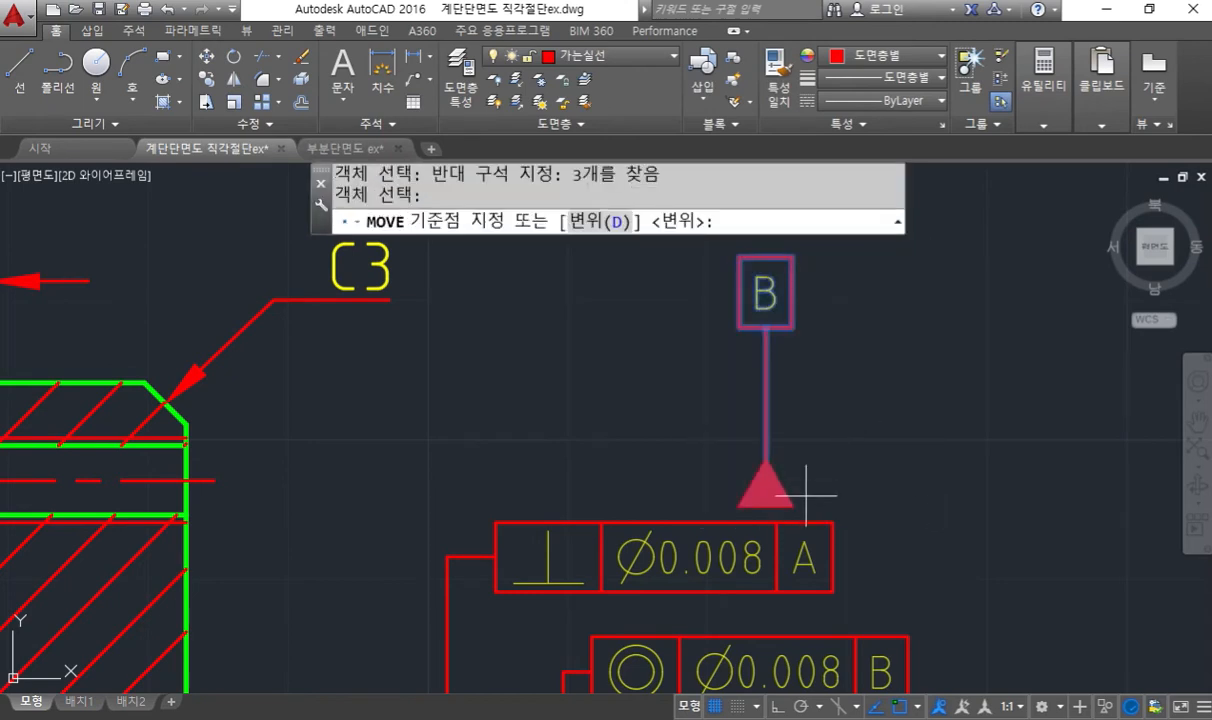
pyautogui.moveTo(793, 507)
pyautogui.mouseDown(button='middle')
pyautogui.moveTo(782, 482)
pyautogui.moveTo(782, 495)
pyautogui.mouseUp(button='middle')
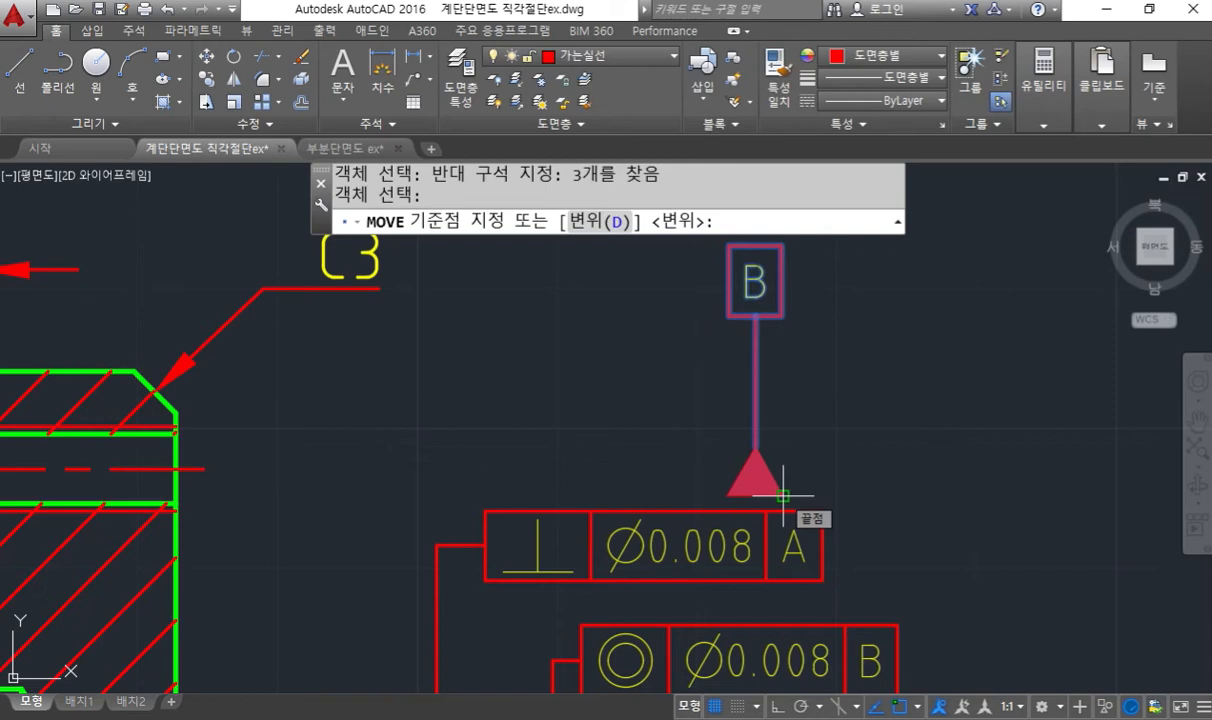
pyautogui.click(782, 495)
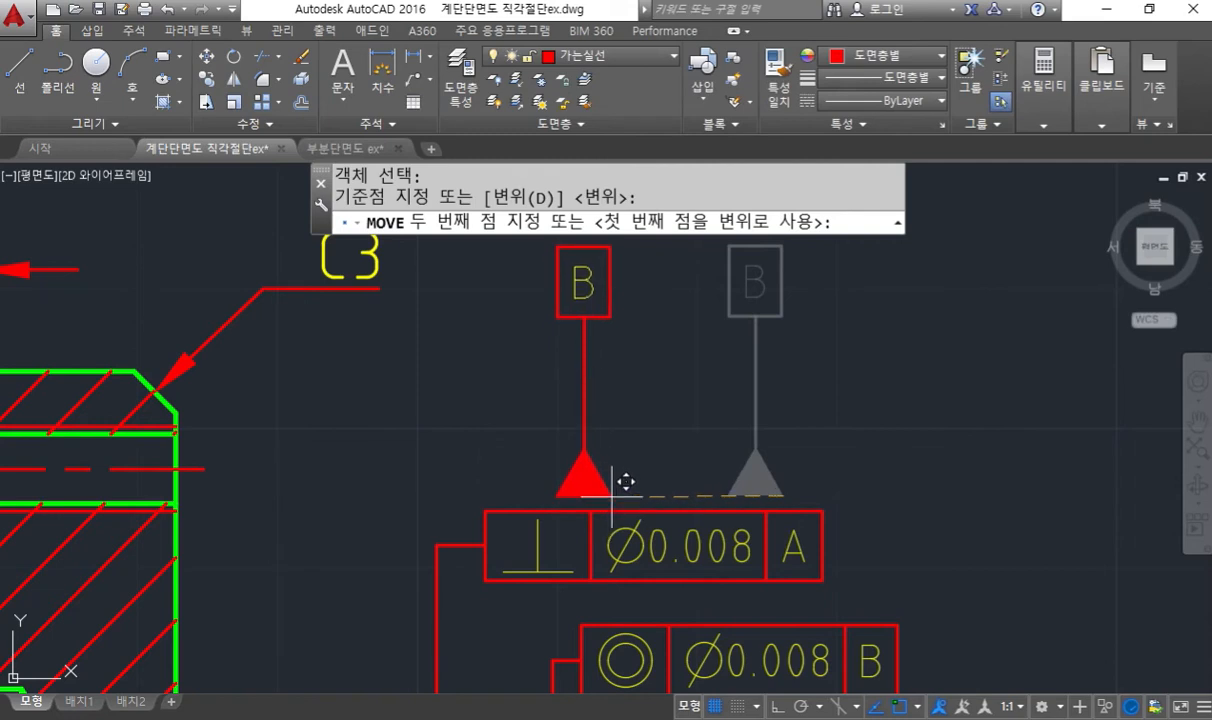
pyautogui.write('a')
pyautogui.press('Return')
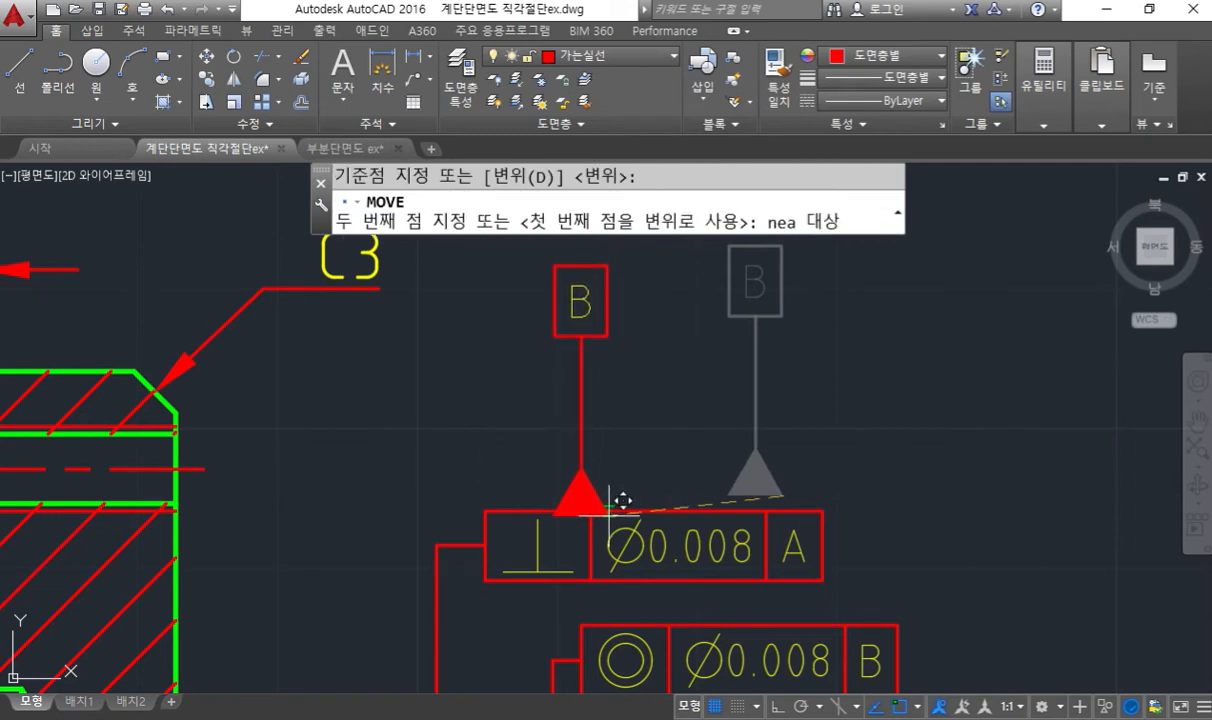
pyautogui.click(620, 505)
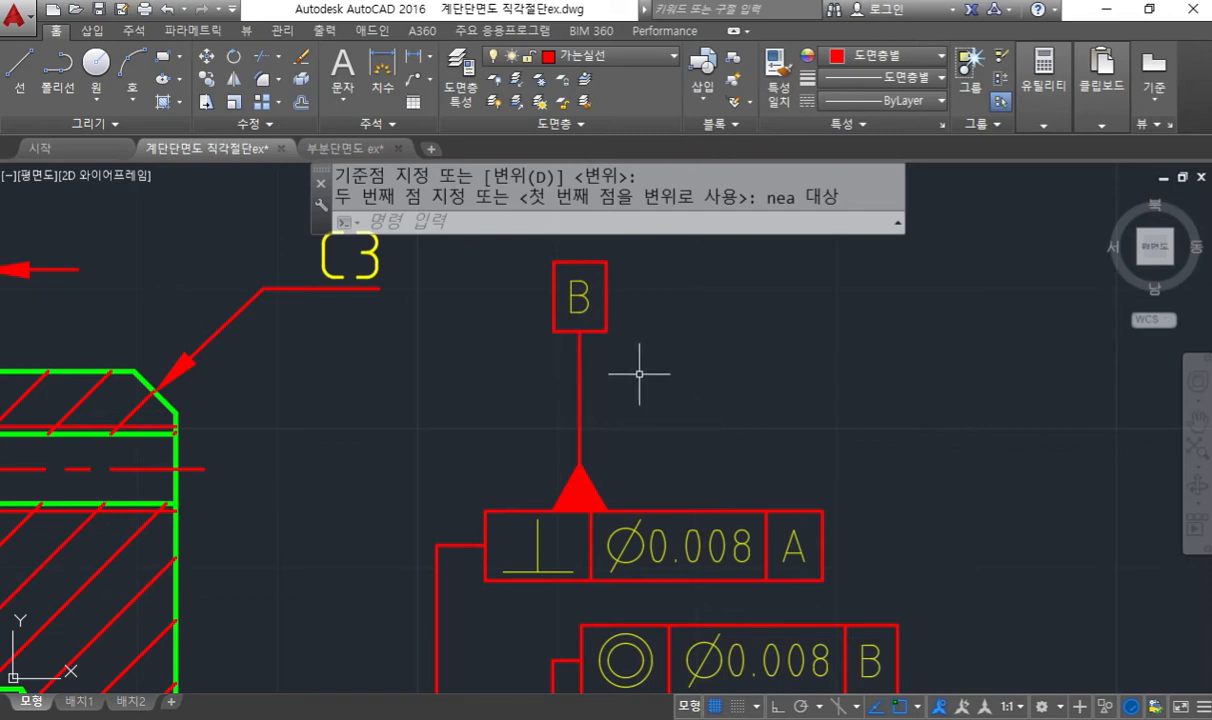
# - Shorten the datum B leader by stretching the boxed letter straight down toward the triangle with ortho mode on
pyautogui.moveTo(646, 375); pyautogui.dragTo(703, 403, button='middle')
pyautogui.press('Escape')
pyautogui.write('s')
pyautogui.press('Return')
pyautogui.click(757, 397)
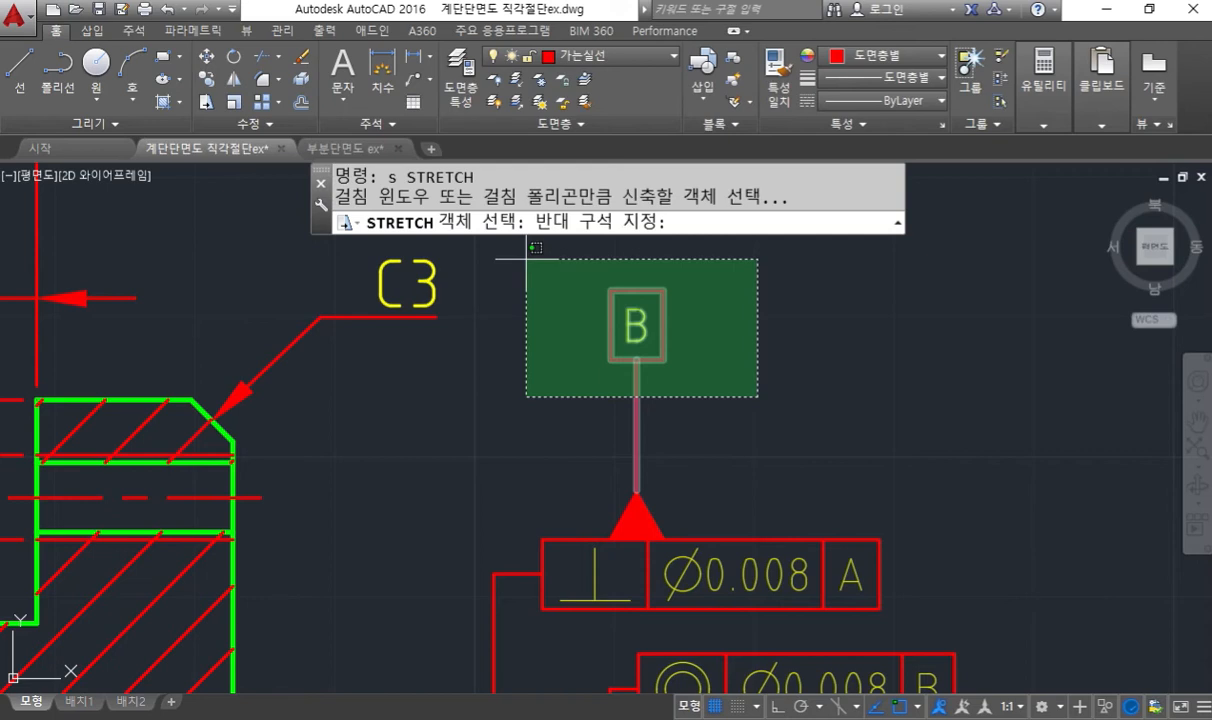
pyautogui.click(527, 259)
pyautogui.press('Return')
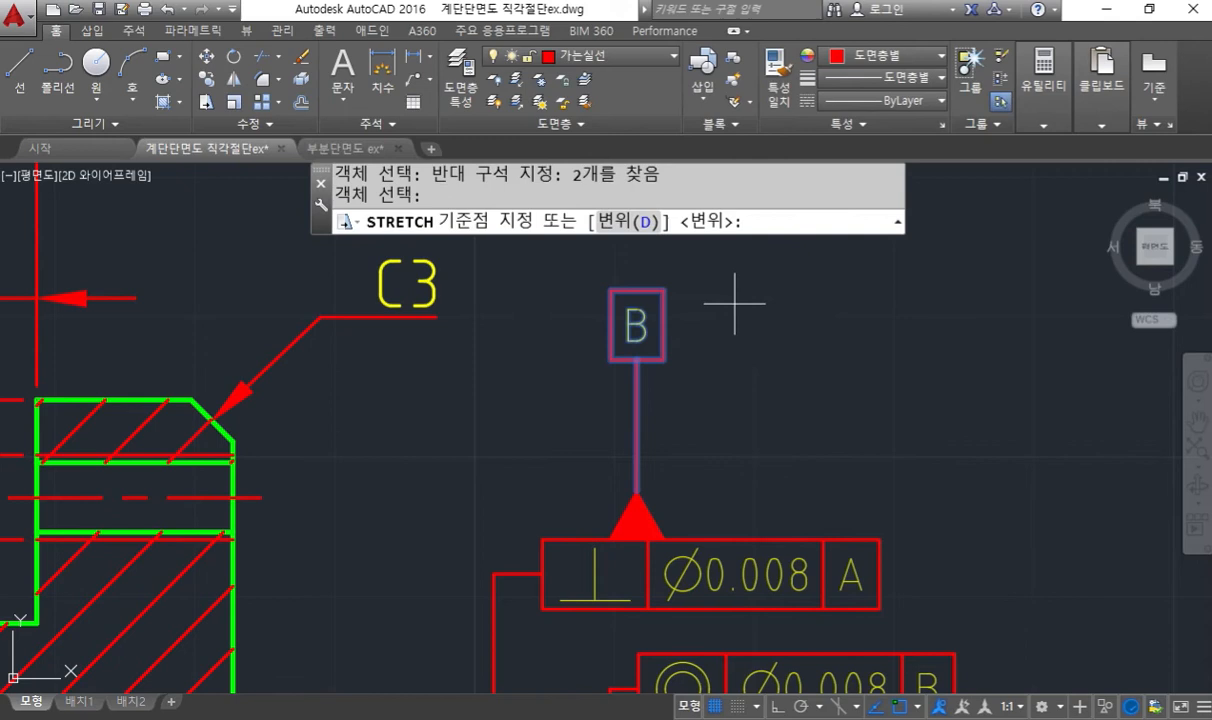
pyautogui.click(740, 308)
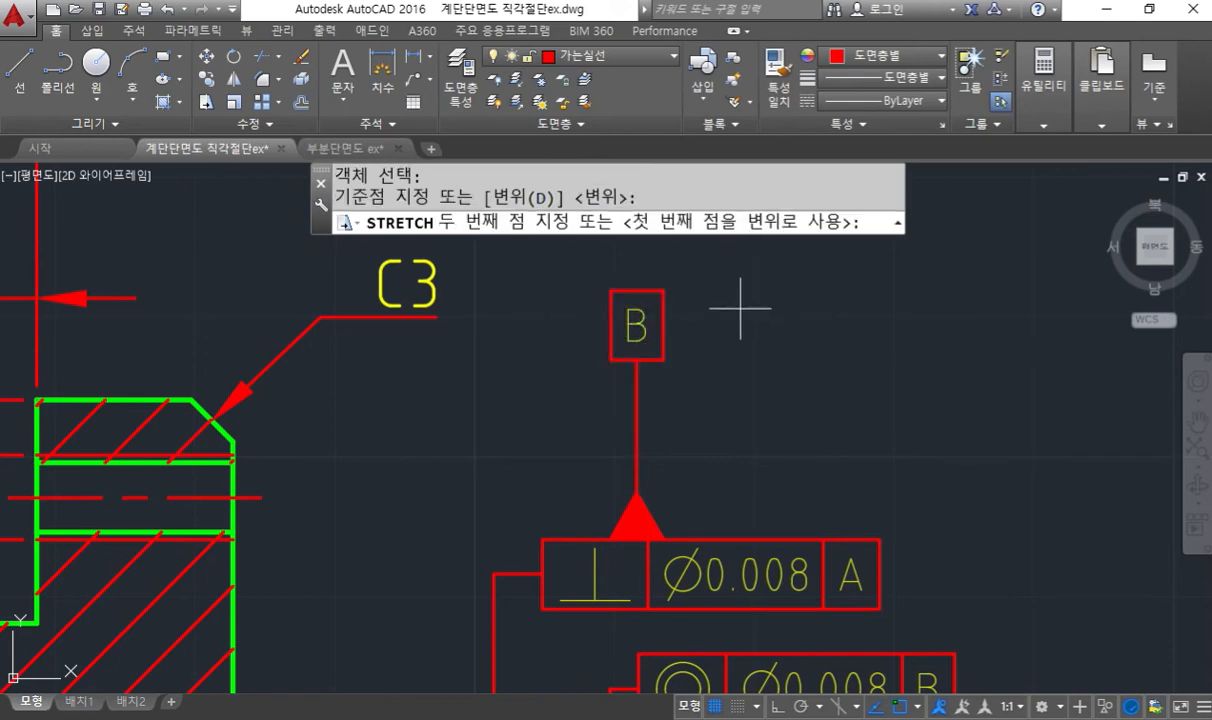
pyautogui.press('F8')
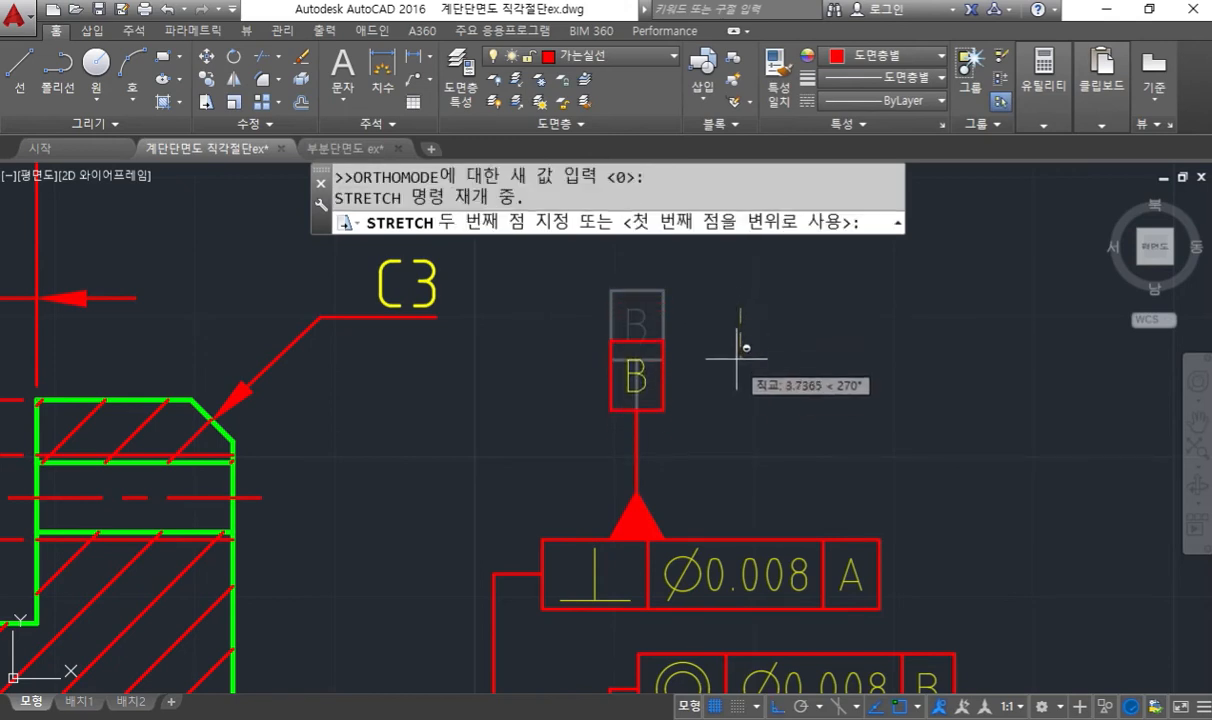
pyautogui.click(737, 373)
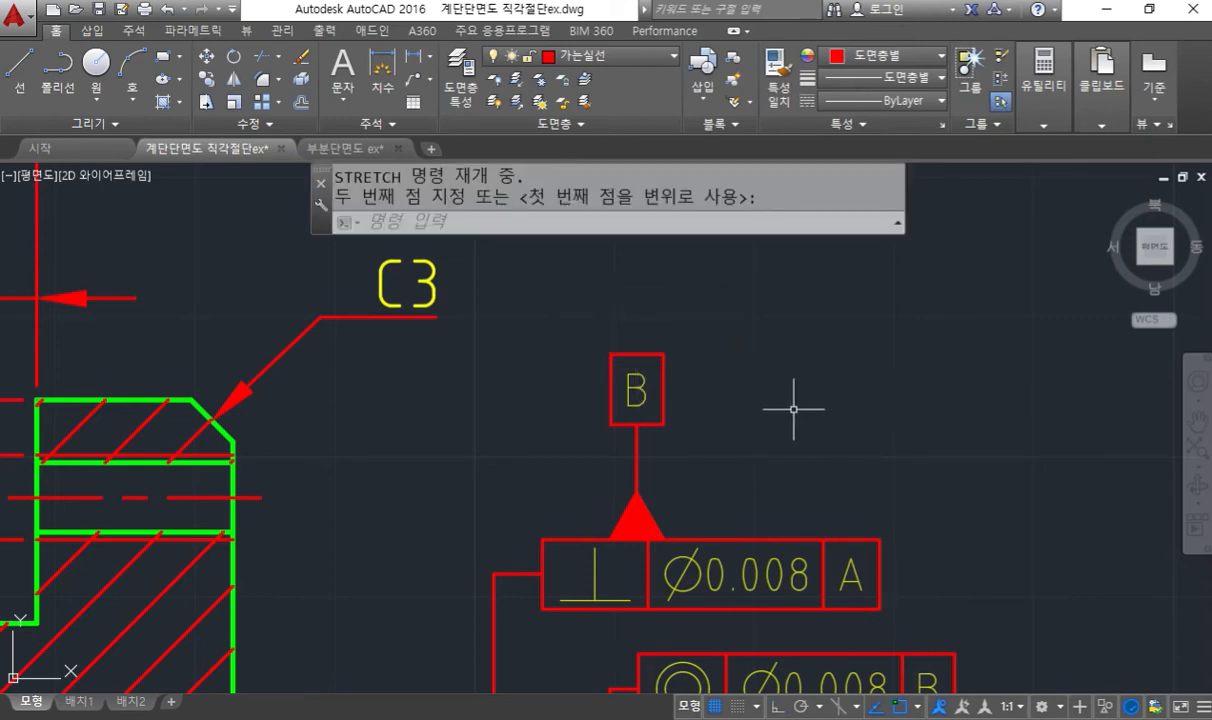
# - Trace the ø20H7 and ø16H7 bore edges and their shared centreline in white with the screen pen
pyautogui.moveTo(790, 419); pyautogui.dragTo(598, 306, button='middle')
pyautogui.scroll(-5, 630, 343)
pyautogui.scroll(3, 676, 387)
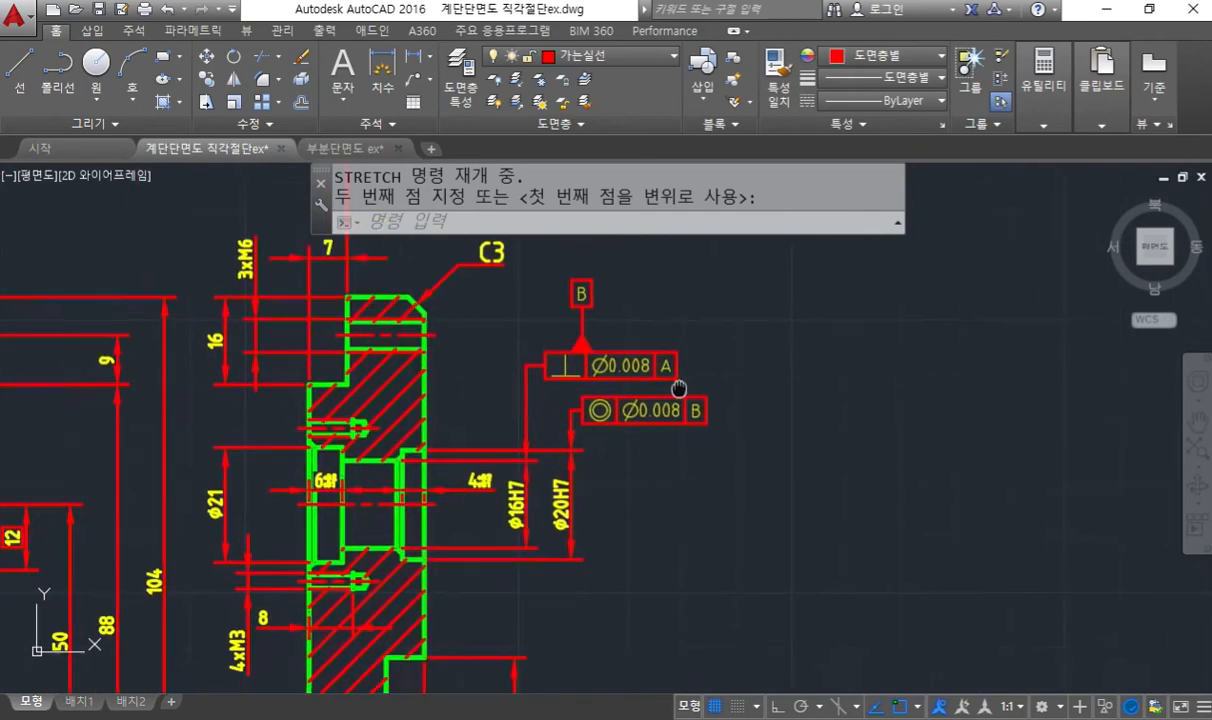
pyautogui.scroll(-3, 723, 417)
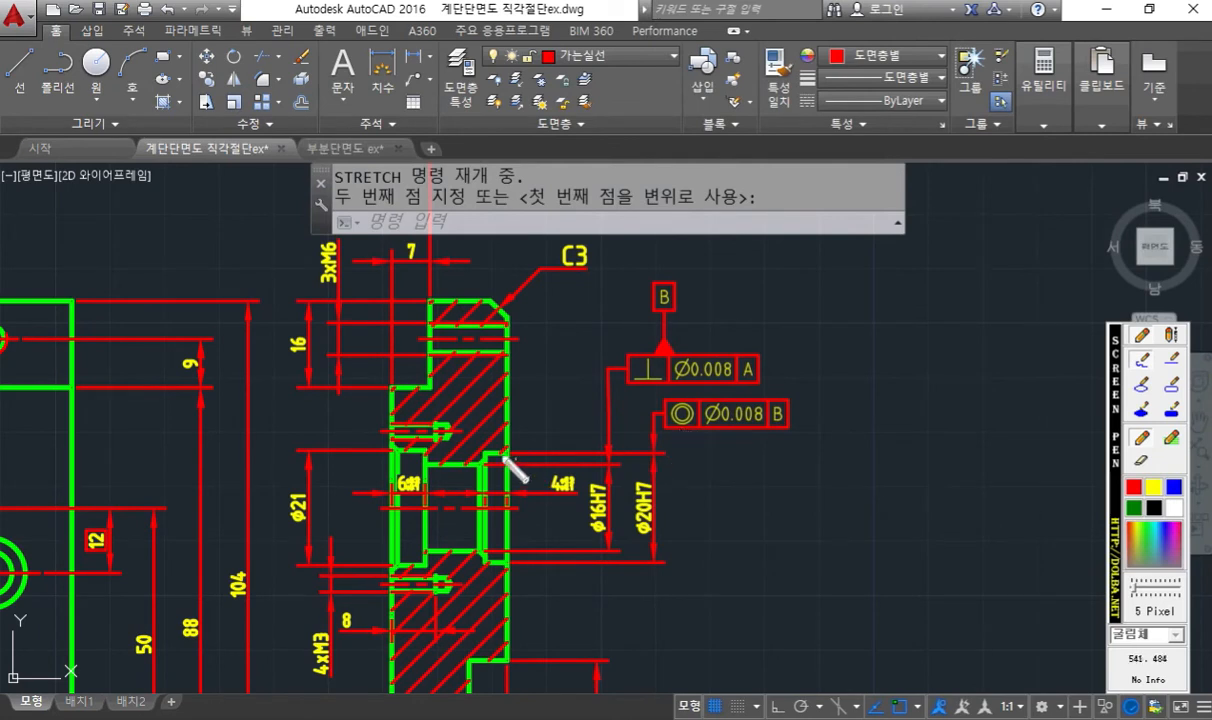
pyautogui.moveTo(487, 451); pyautogui.dragTo(677, 450)
pyautogui.moveTo(477, 567); pyautogui.dragTo(669, 573)
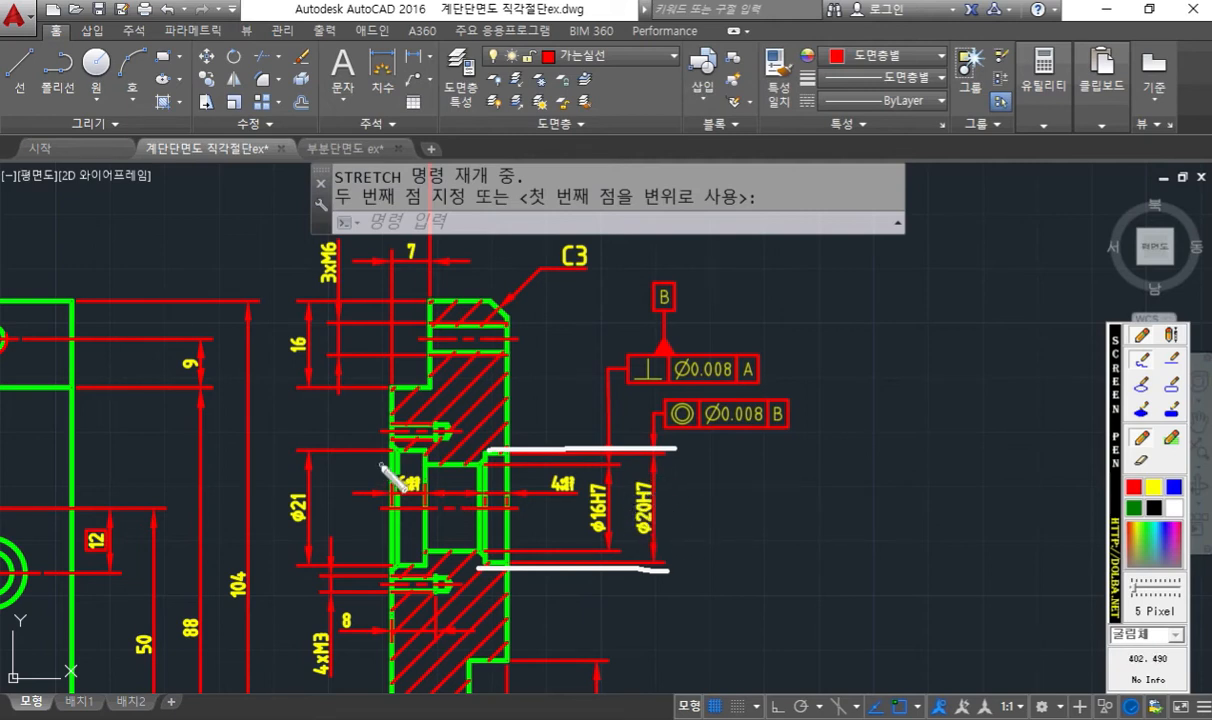
pyautogui.moveTo(387, 465); pyautogui.dragTo(498, 463)
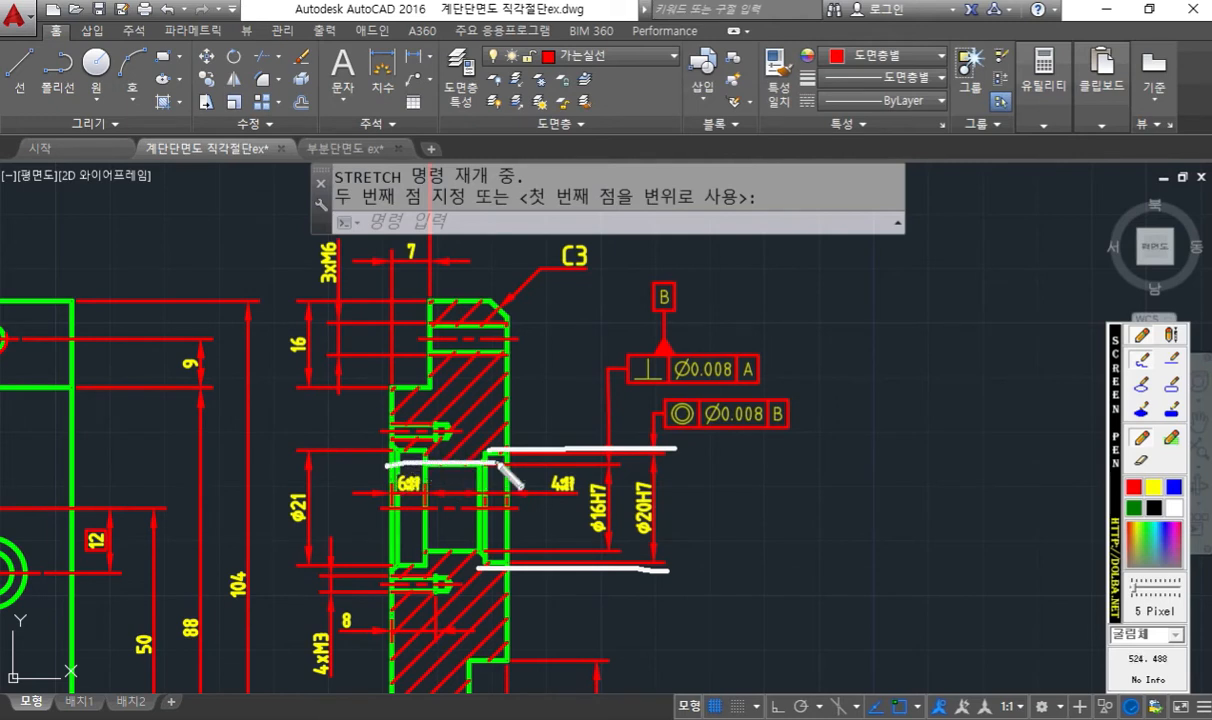
pyautogui.moveTo(388, 545); pyautogui.dragTo(526, 541)
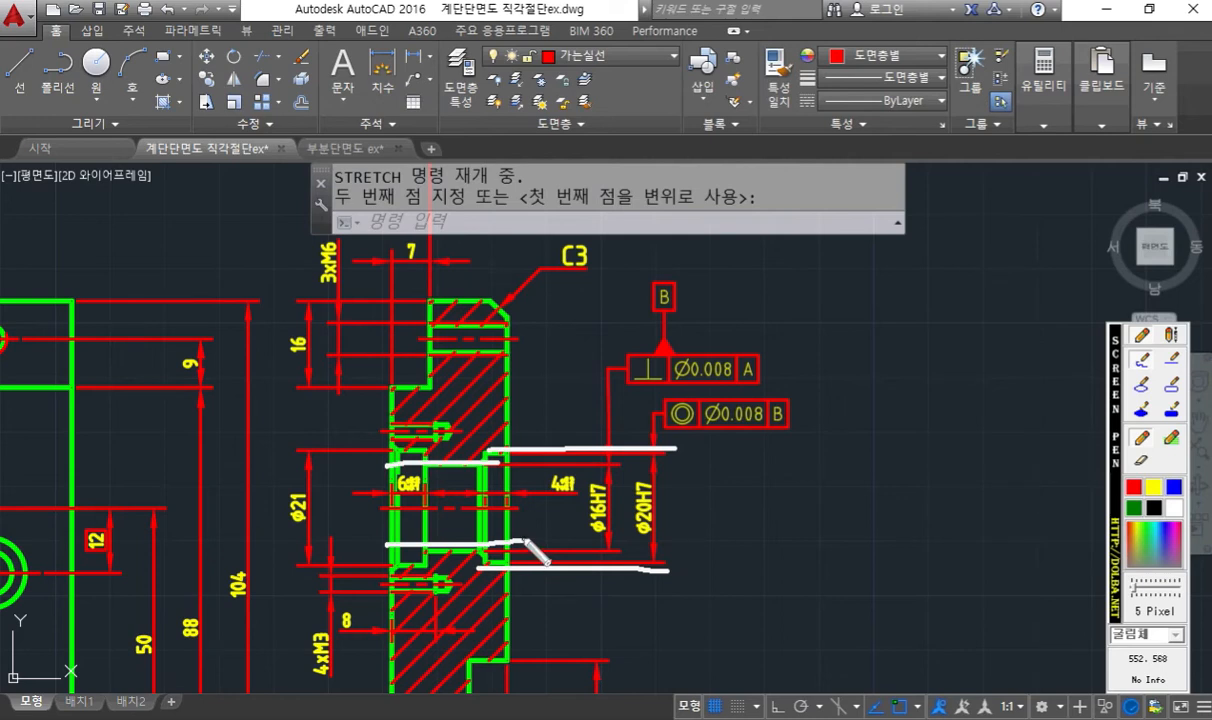
pyautogui.moveTo(399, 506); pyautogui.dragTo(555, 508)
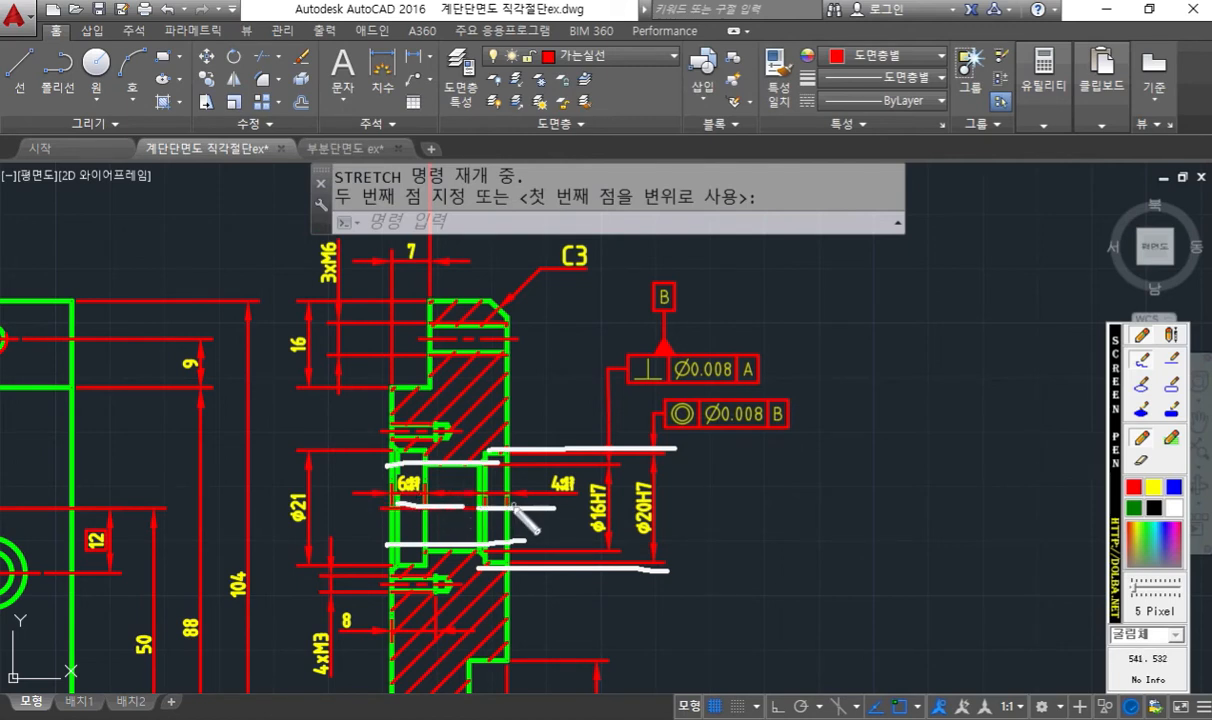
pyautogui.moveTo(347, 508)
pyautogui.mouseDown()
pyautogui.moveTo(568, 508)
pyautogui.moveTo(335, 506)
pyautogui.moveTo(561, 494)
pyautogui.mouseUp()
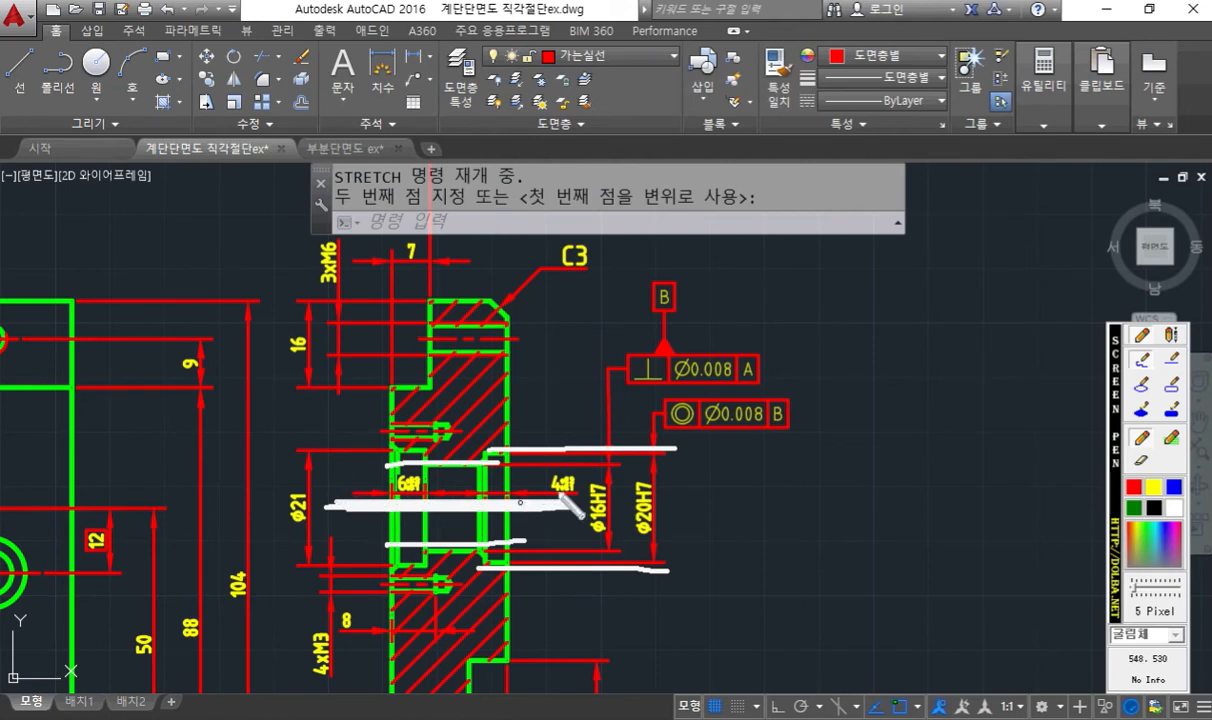
# - Mark the concentricity frame's link to datum B, the perpendicularity frame and the ø16H7 dimension with the screen pen, then clear the annotations
pyautogui.moveTo(777, 432)
pyautogui.mouseDown()
pyautogui.moveTo(658, 418)
pyautogui.moveTo(712, 395)
pyautogui.moveTo(780, 430)
pyautogui.mouseUp()
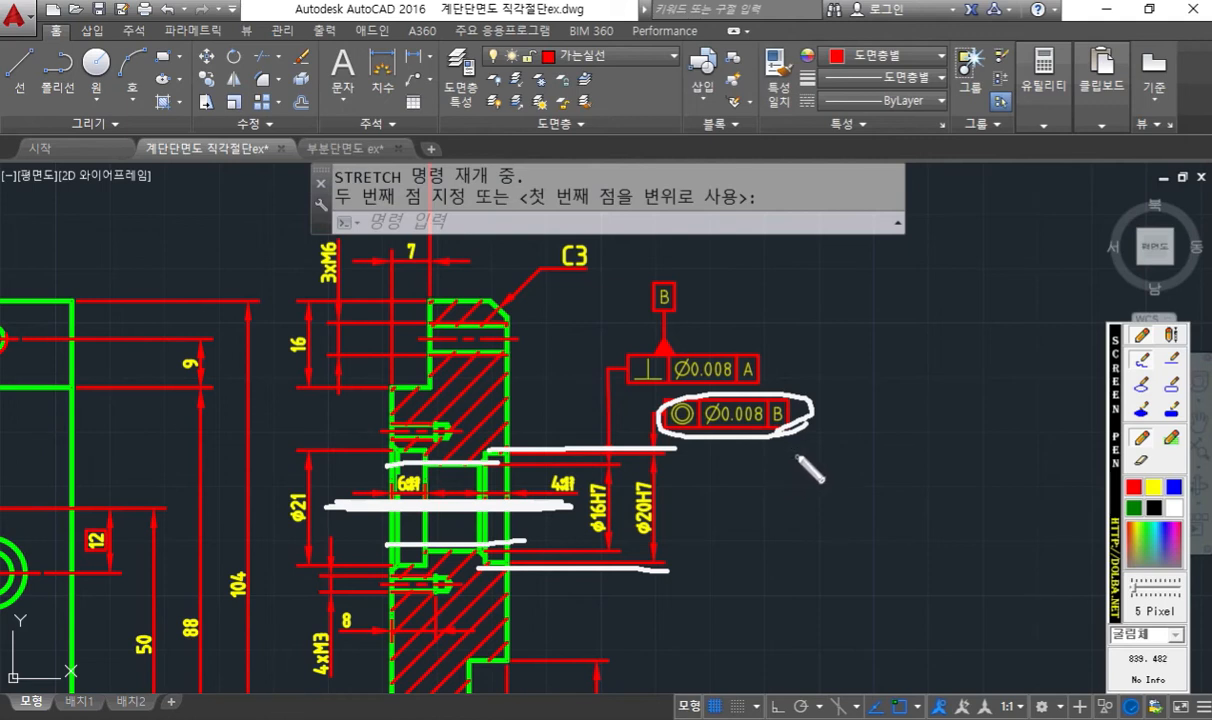
pyautogui.moveTo(800, 402)
pyautogui.mouseDown()
pyautogui.moveTo(700, 282)
pyautogui.moveTo(678, 298)
pyautogui.mouseUp()
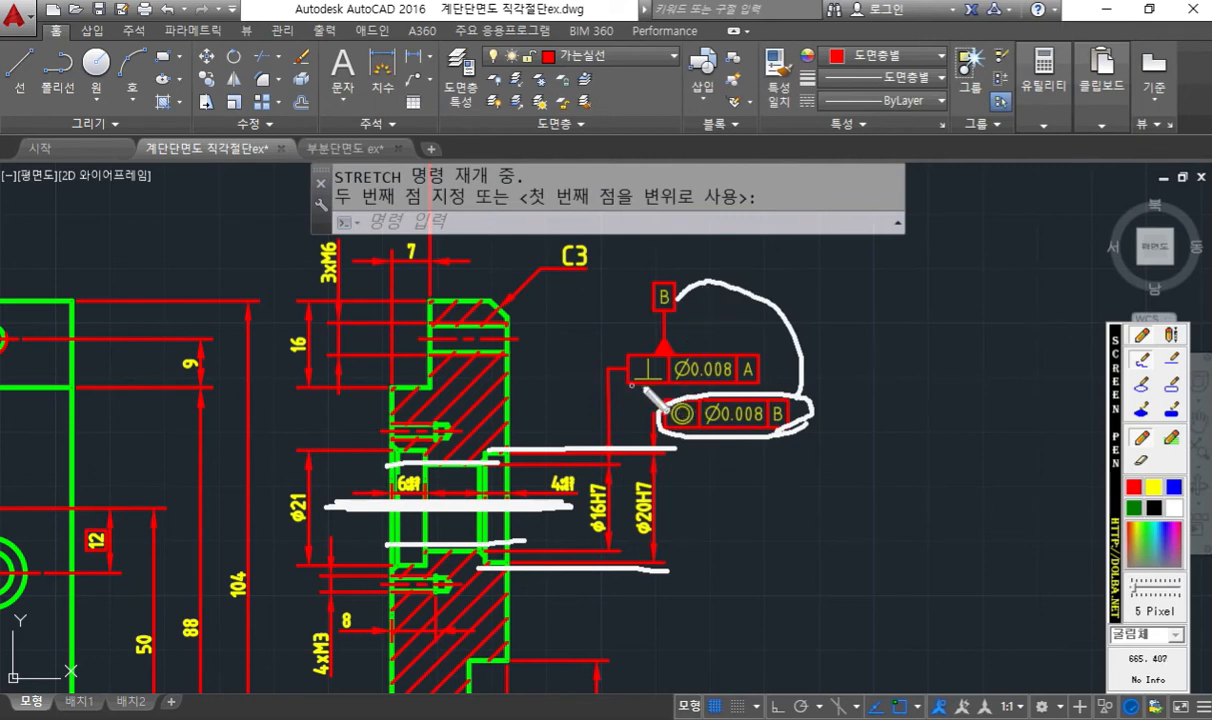
pyautogui.moveTo(680, 352); pyautogui.dragTo(615, 388)
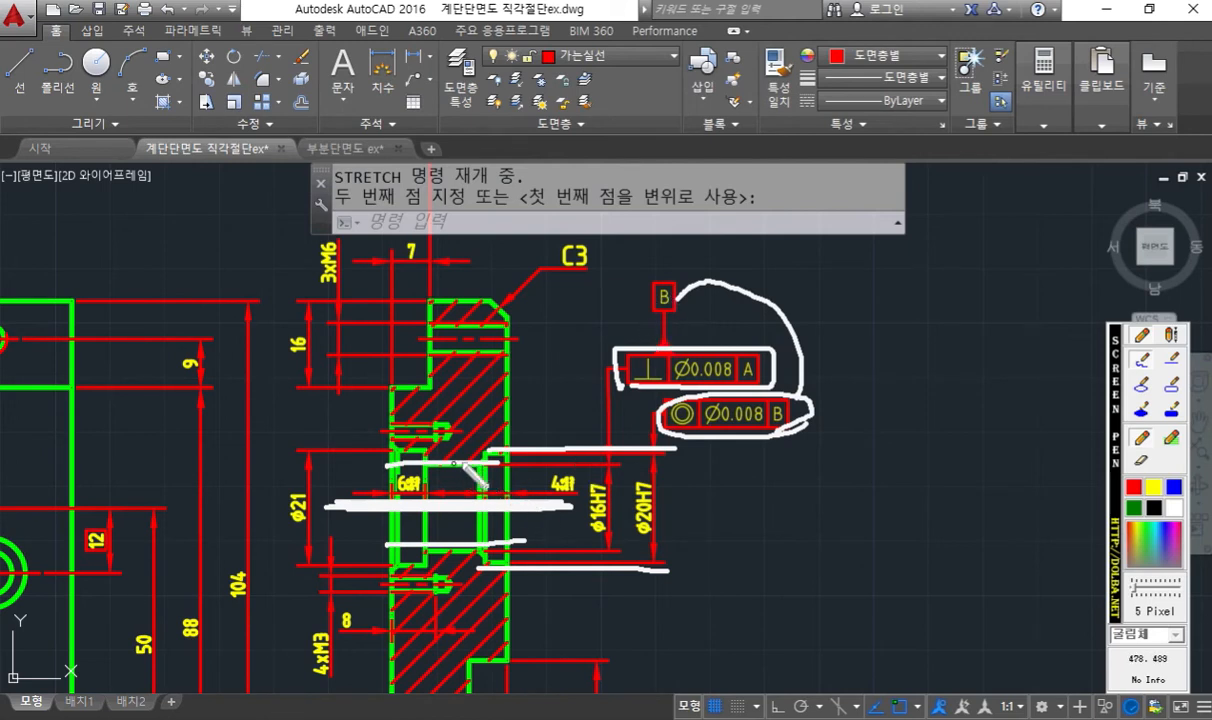
pyautogui.moveTo(589, 535)
pyautogui.mouseDown()
pyautogui.moveTo(577, 490)
pyautogui.moveTo(606, 495)
pyautogui.moveTo(612, 537)
pyautogui.mouseUp()
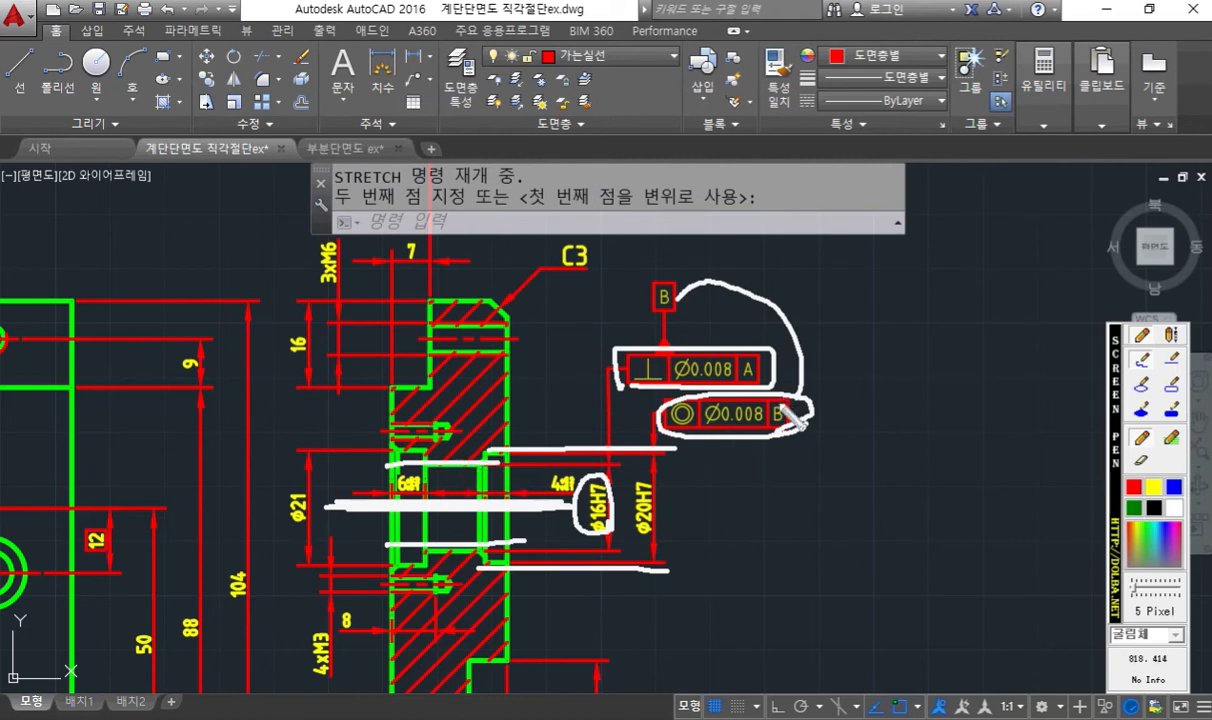
pyautogui.moveTo(803, 418); pyautogui.dragTo(735, 440)
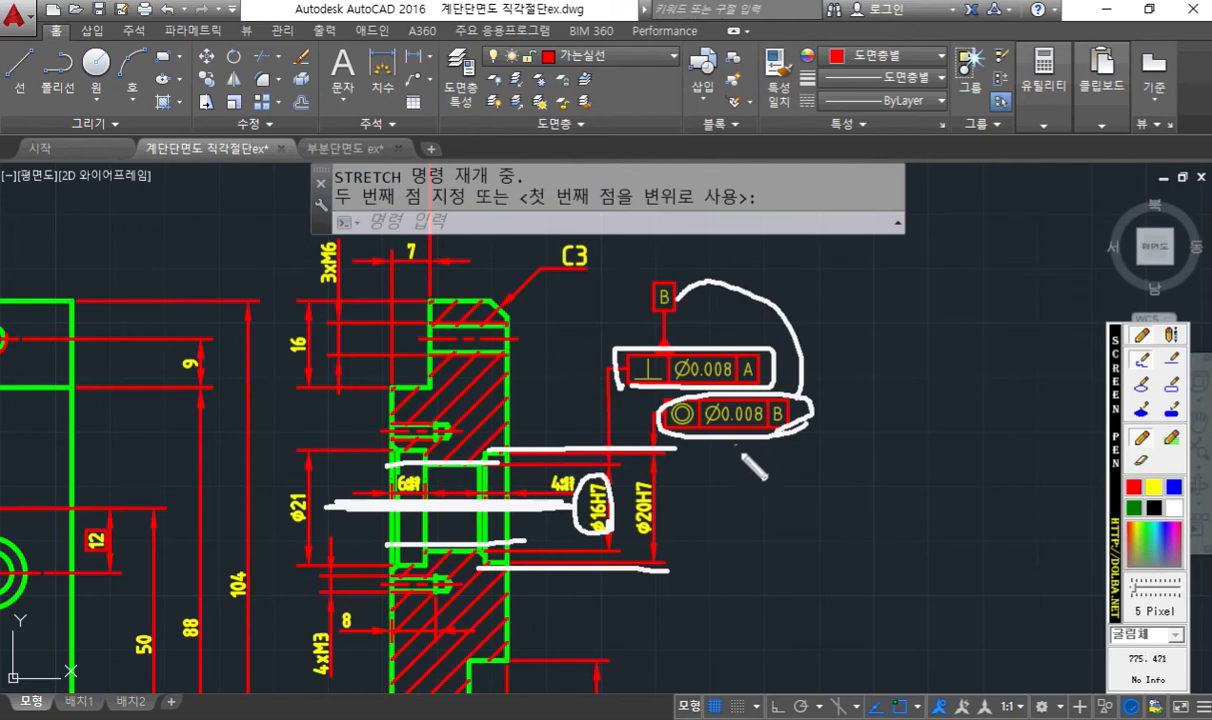
pyautogui.press('Escape')
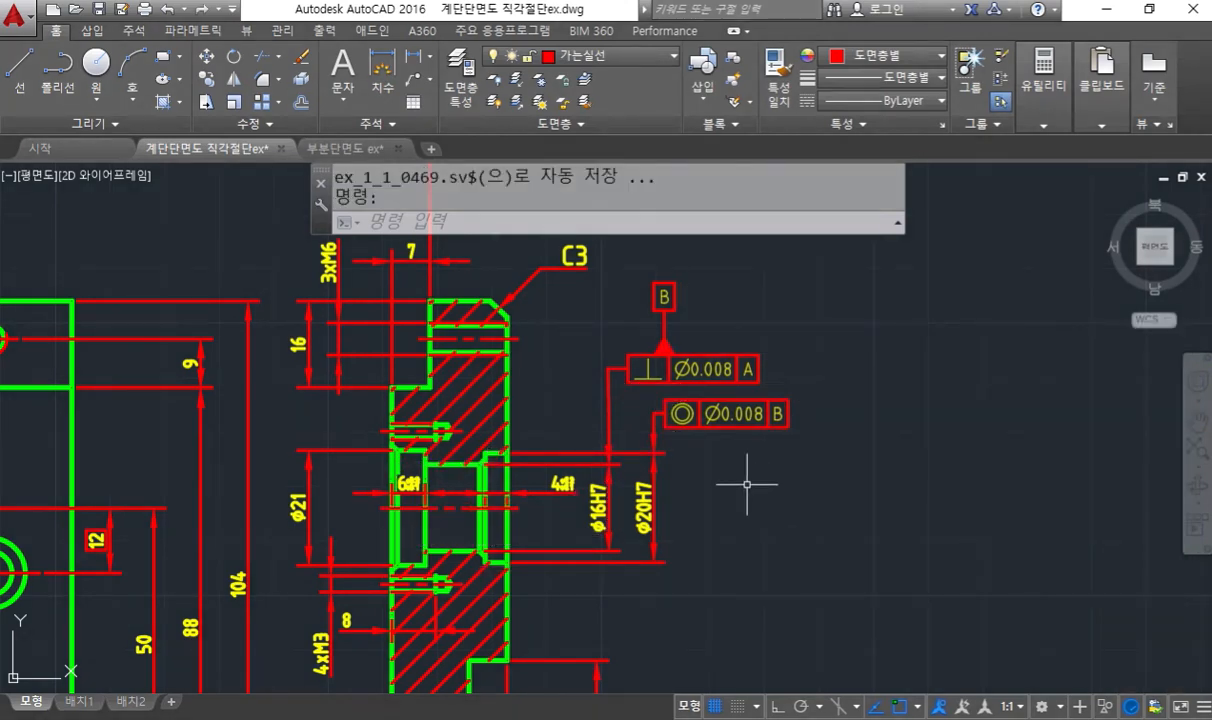
# - Copy the concentricity tolerance frame with its leader to the empty area right of the perpendicularity frame
pyautogui.scroll(3, 747, 487)
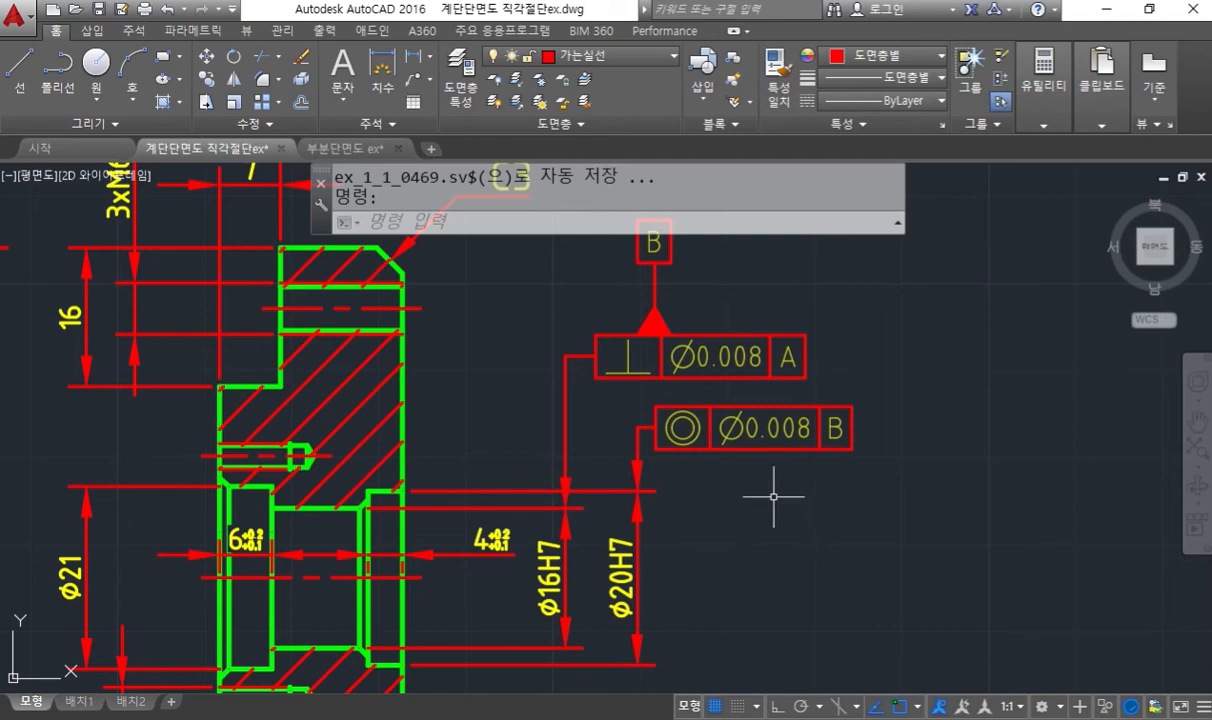
pyautogui.moveTo(776, 487); pyautogui.dragTo(790, 531, button='middle')
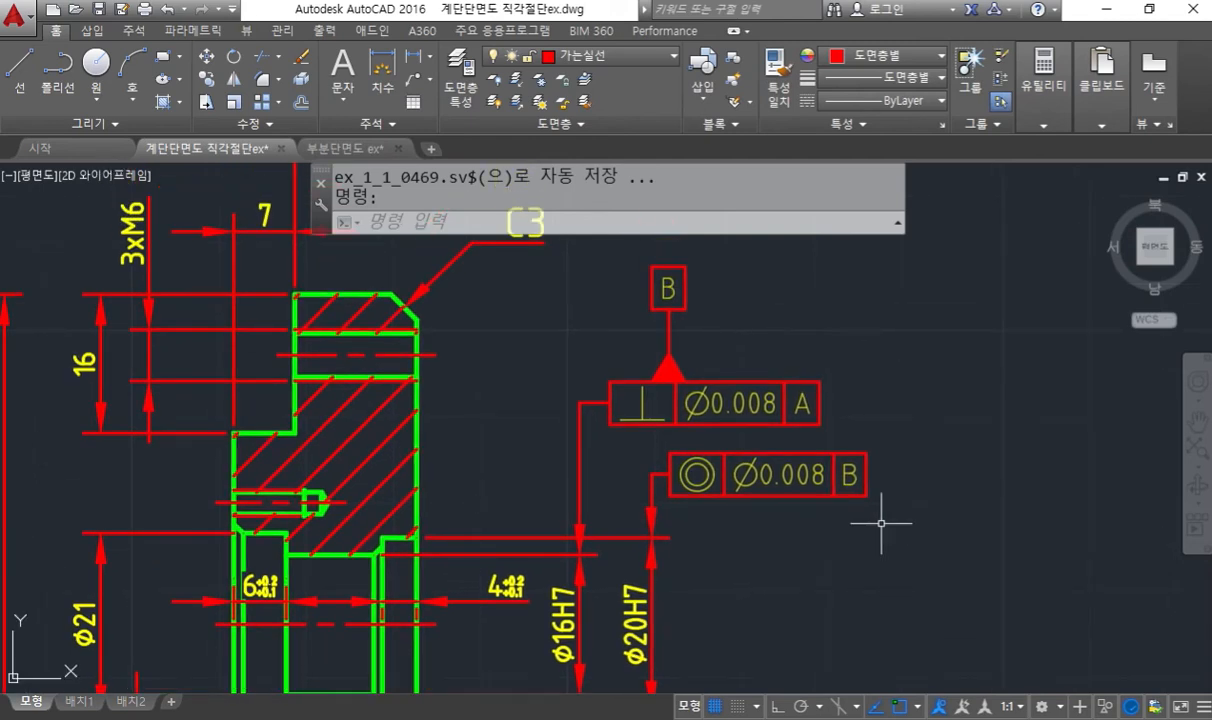
pyautogui.scroll(2, 1003, 362)
pyautogui.doubleClick(515, 538)
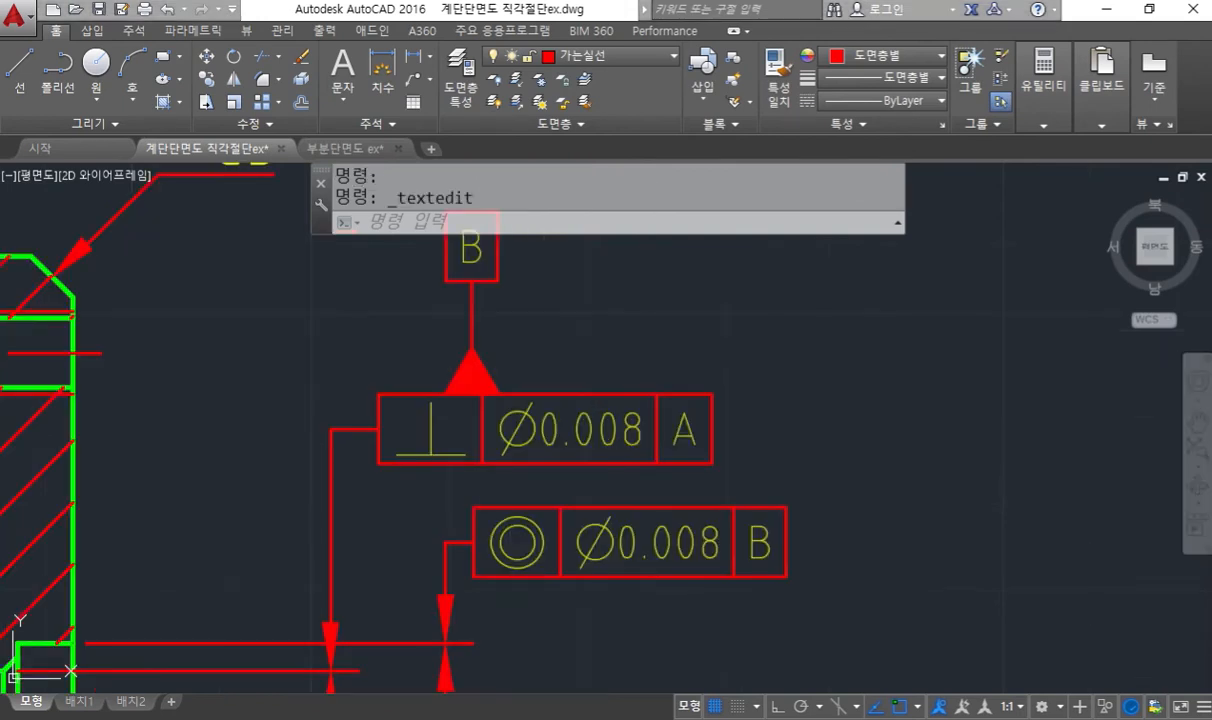
pyautogui.moveTo(841, 403)
pyautogui.mouseDown(button='middle')
pyautogui.moveTo(708, 449)
pyautogui.moveTo(592, 384)
pyautogui.mouseUp(button='middle')
pyautogui.write('co')
pyautogui.press('Return')
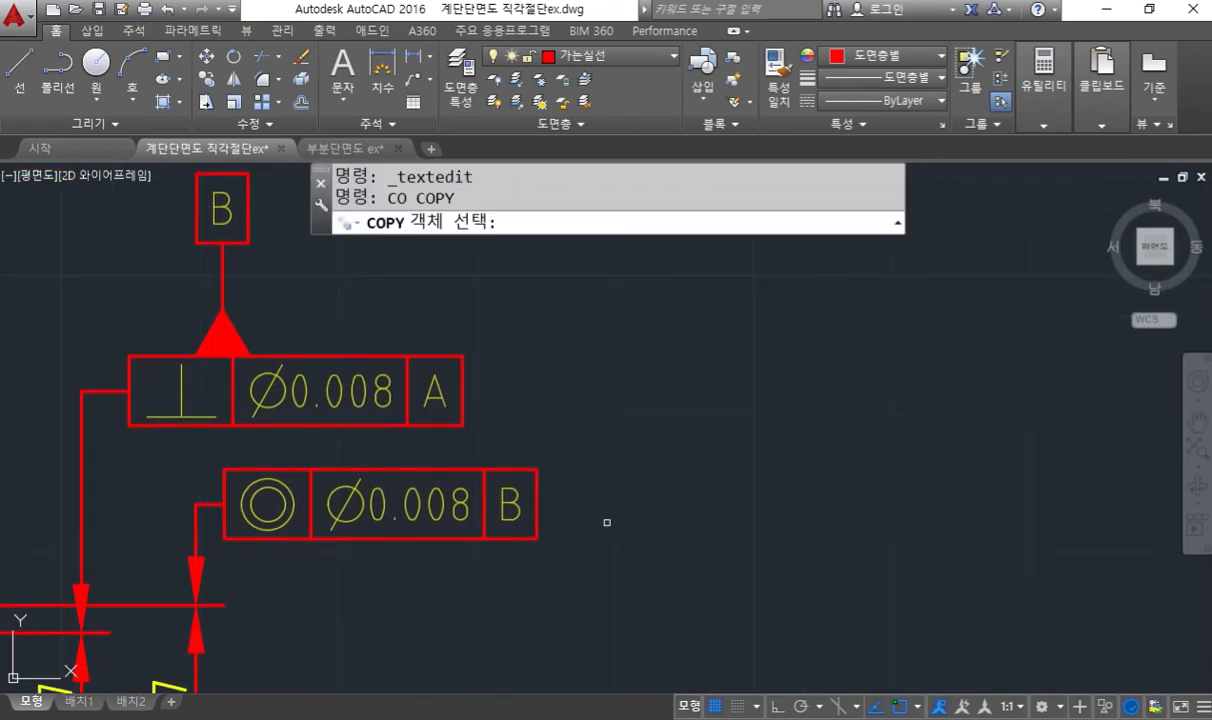
pyautogui.click(597, 578)
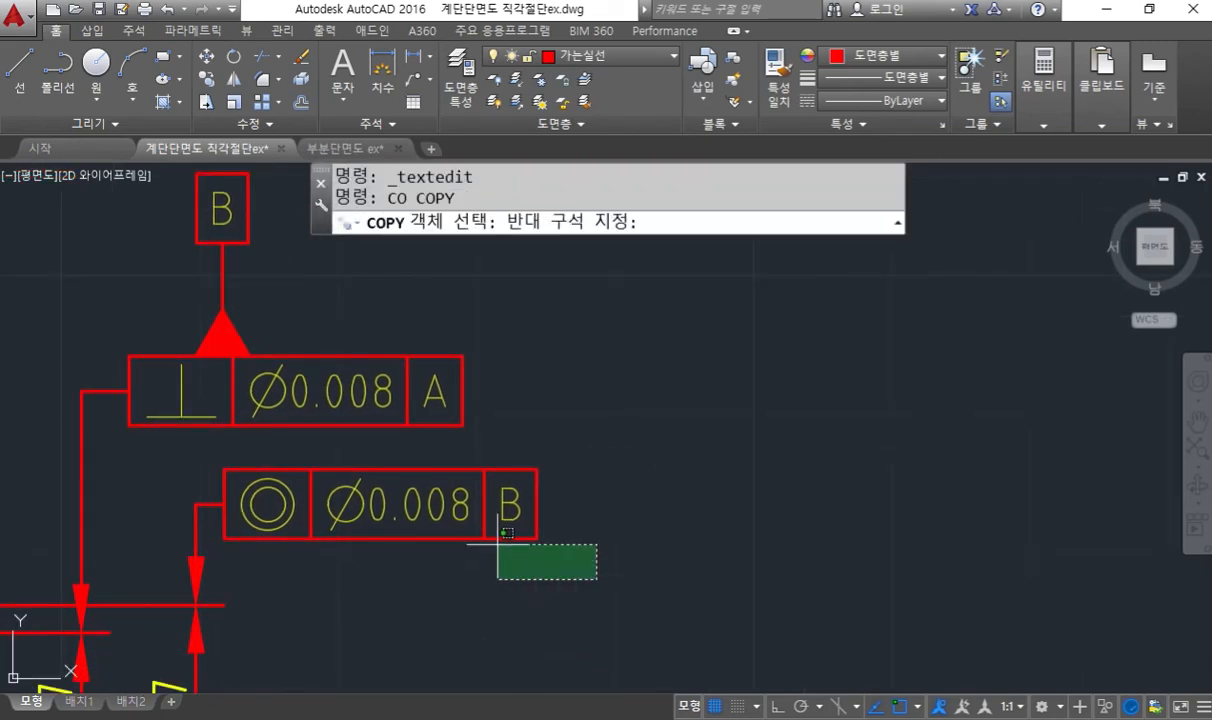
pyautogui.click(142, 449)
pyautogui.click(340, 593)
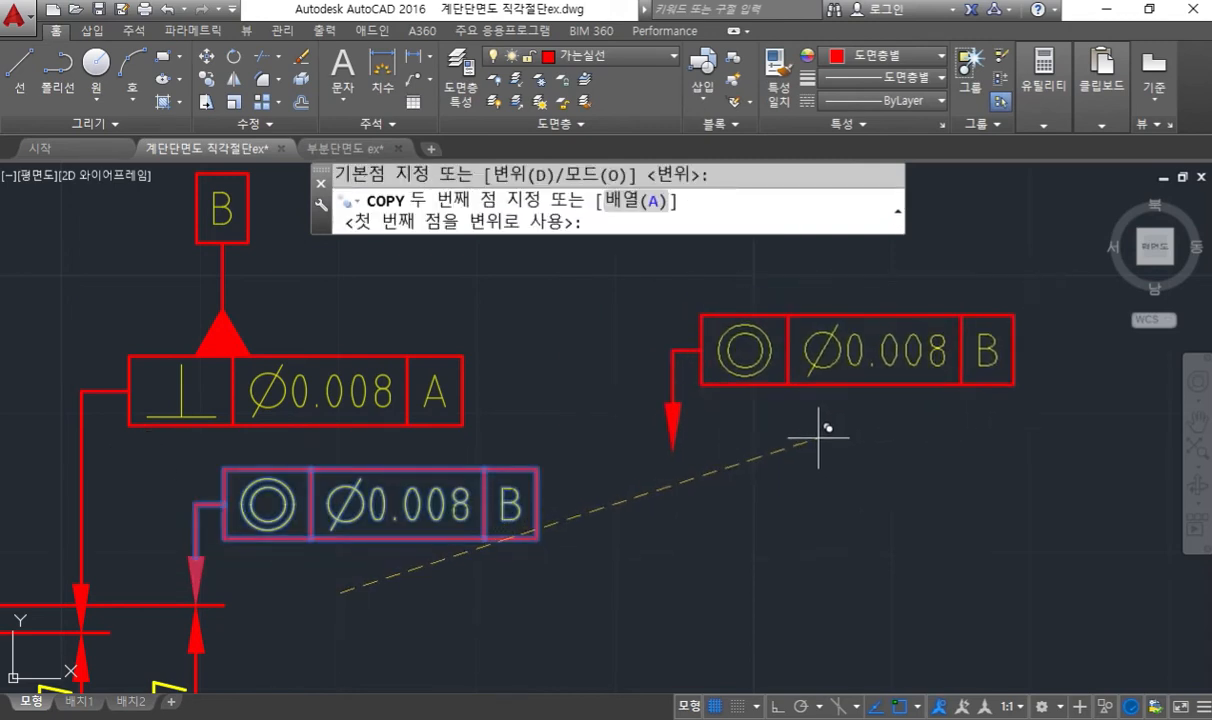
pyautogui.click(868, 444)
pyautogui.press('Return')
# - Open the copied concentricity frame's geometric tolerance settings to examine its entries, then close them without changes
pyautogui.moveTo(962, 475); pyautogui.dragTo(809, 483, button='middle')
pyautogui.moveTo(716, 384)
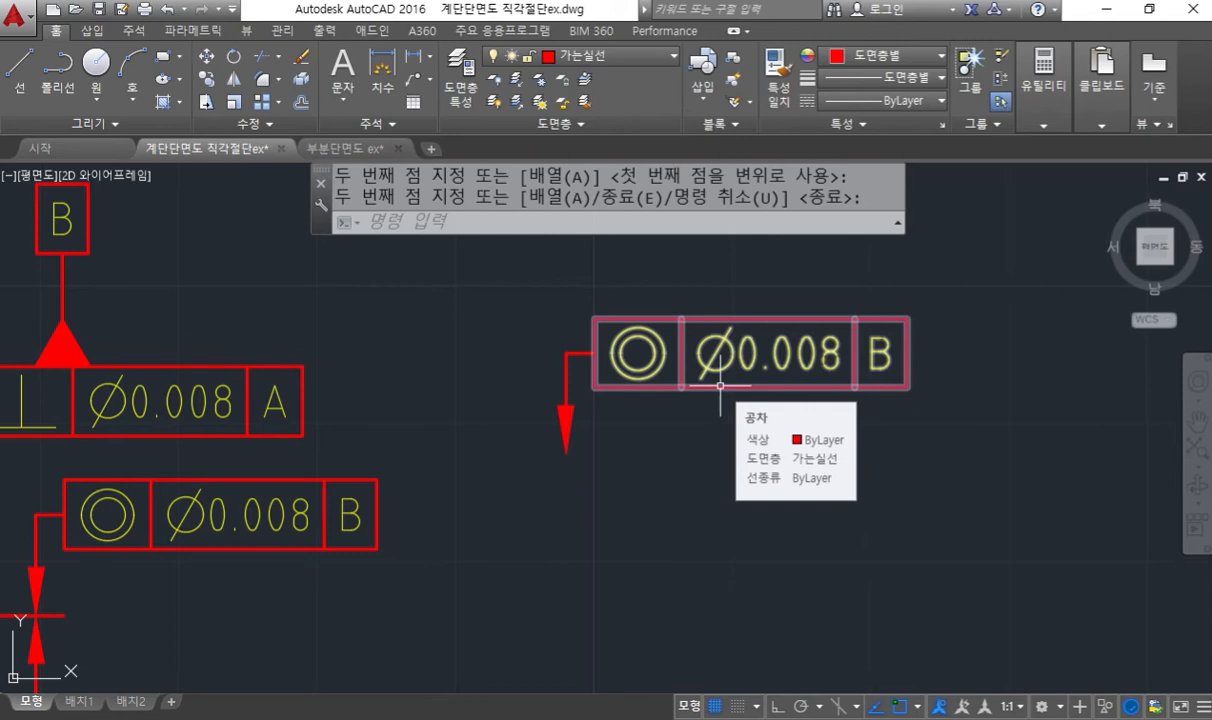
pyautogui.press('Return')
pyautogui.doubleClick(720, 384)
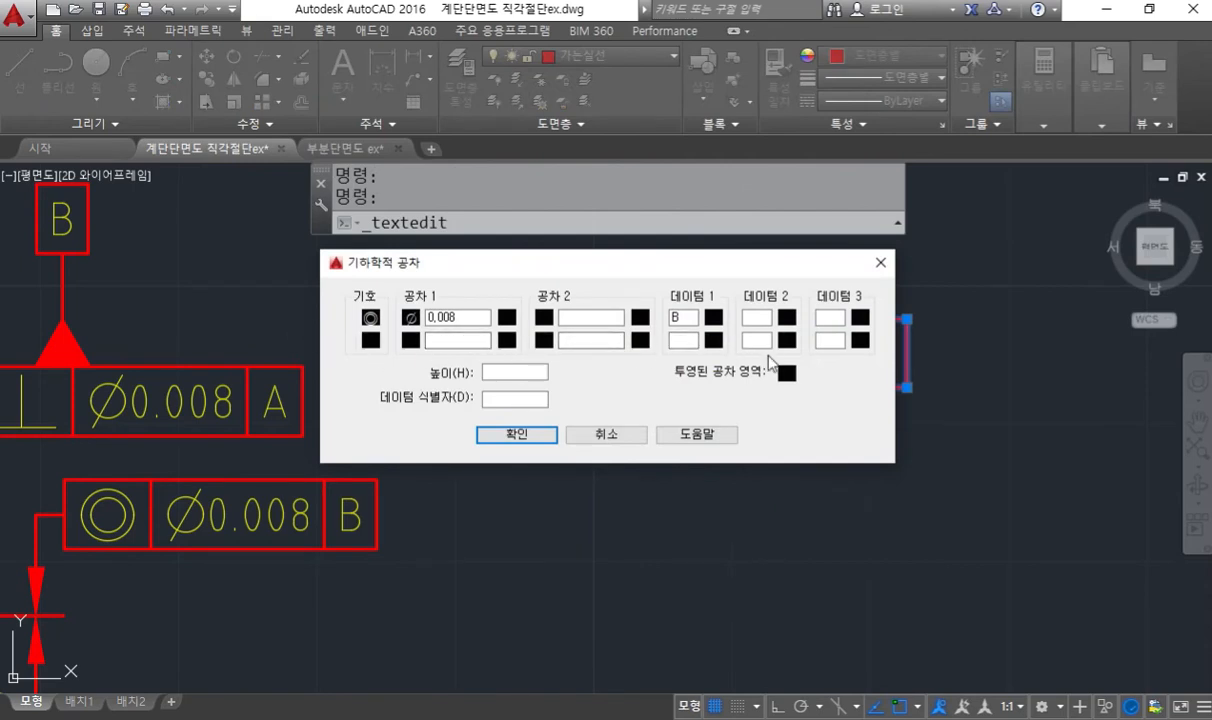
pyautogui.click(625, 436)
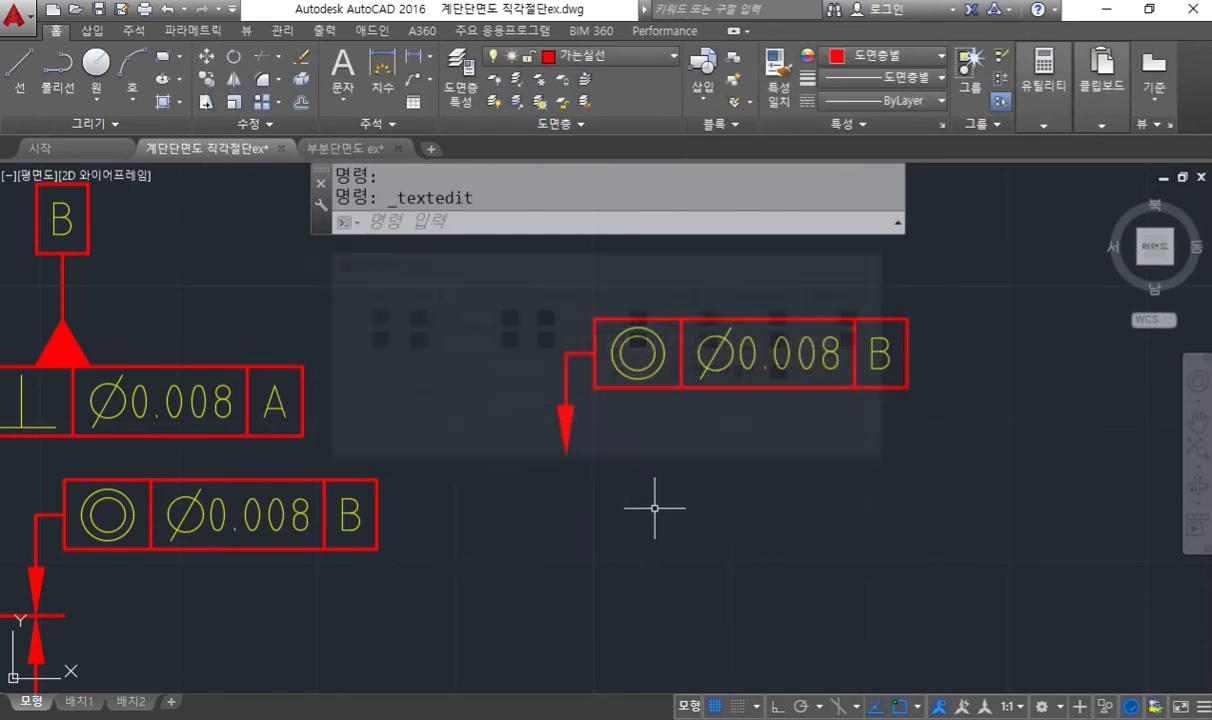
# - Write "tol" and "공차" above the copied frame with the screen pen, then clear the annotations
pyautogui.moveTo(690, 515)
pyautogui.mouseDown(button='middle')
pyautogui.moveTo(573, 517)
pyautogui.moveTo(576, 500)
pyautogui.moveTo(575, 528)
pyautogui.mouseUp(button='middle')
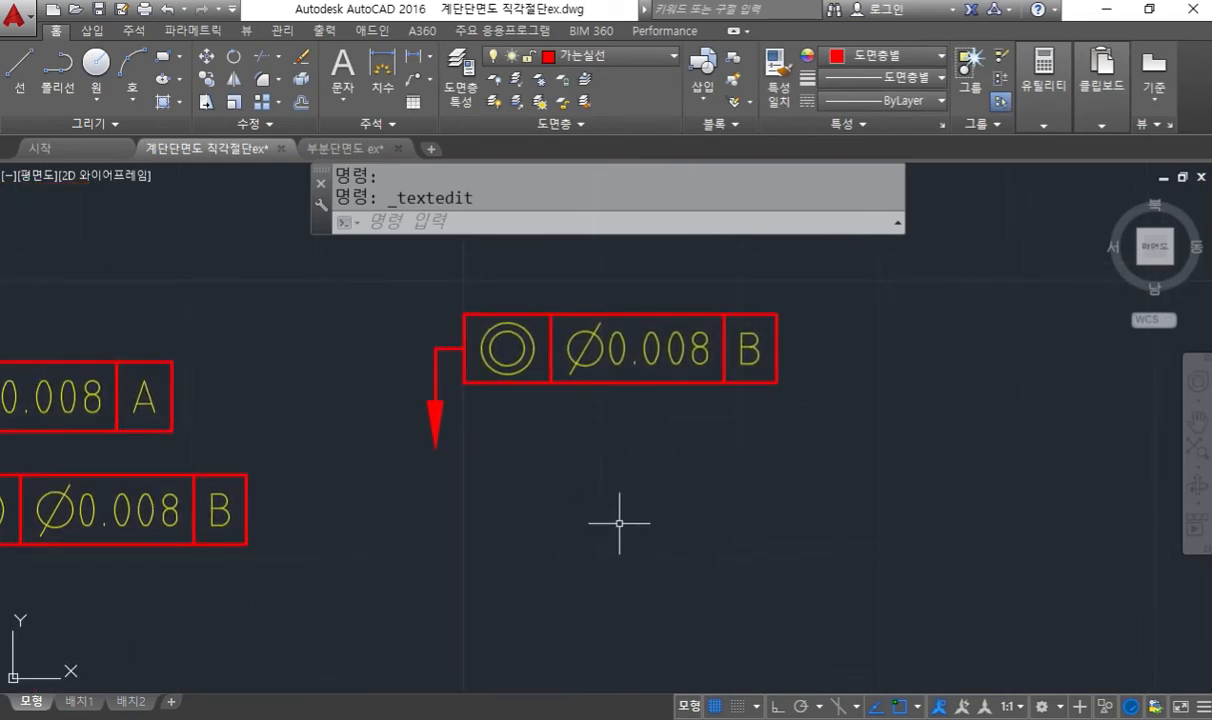
pyautogui.press('F12')
pyautogui.moveTo(630, 228)
pyautogui.mouseDown()
pyautogui.moveTo(650, 274)
pyautogui.moveTo(640, 263)
pyautogui.moveTo(684, 256)
pyautogui.moveTo(712, 295)
pyautogui.mouseUp()
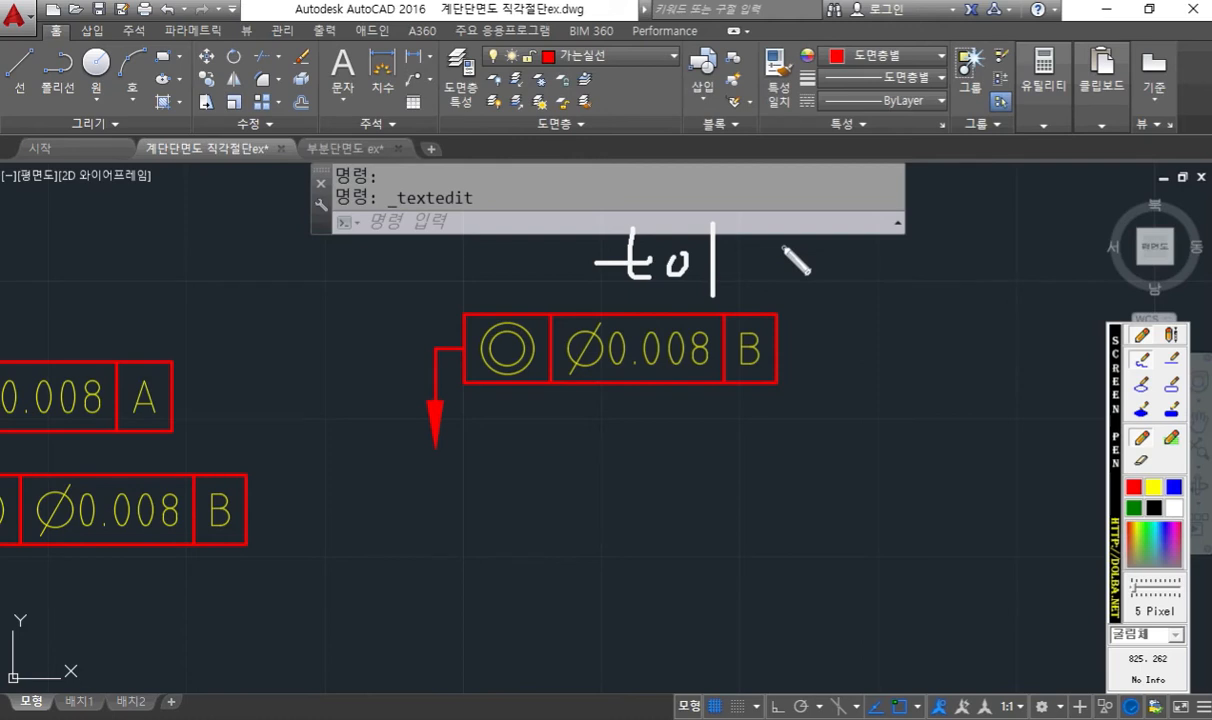
pyautogui.moveTo(779, 253)
pyautogui.mouseDown()
pyautogui.moveTo(826, 261)
pyautogui.moveTo(817, 275)
pyautogui.mouseUp()
pyautogui.moveTo(805, 276); pyautogui.dragTo(831, 272)
pyautogui.moveTo(822, 282); pyautogui.dragTo(823, 283)
pyautogui.moveTo(850, 249); pyautogui.dragTo(871, 264)
pyautogui.moveTo(863, 266); pyautogui.dragTo(847, 284)
pyautogui.moveTo(860, 273); pyautogui.dragTo(881, 291)
pyautogui.moveTo(883, 272); pyautogui.dragTo(902, 272)
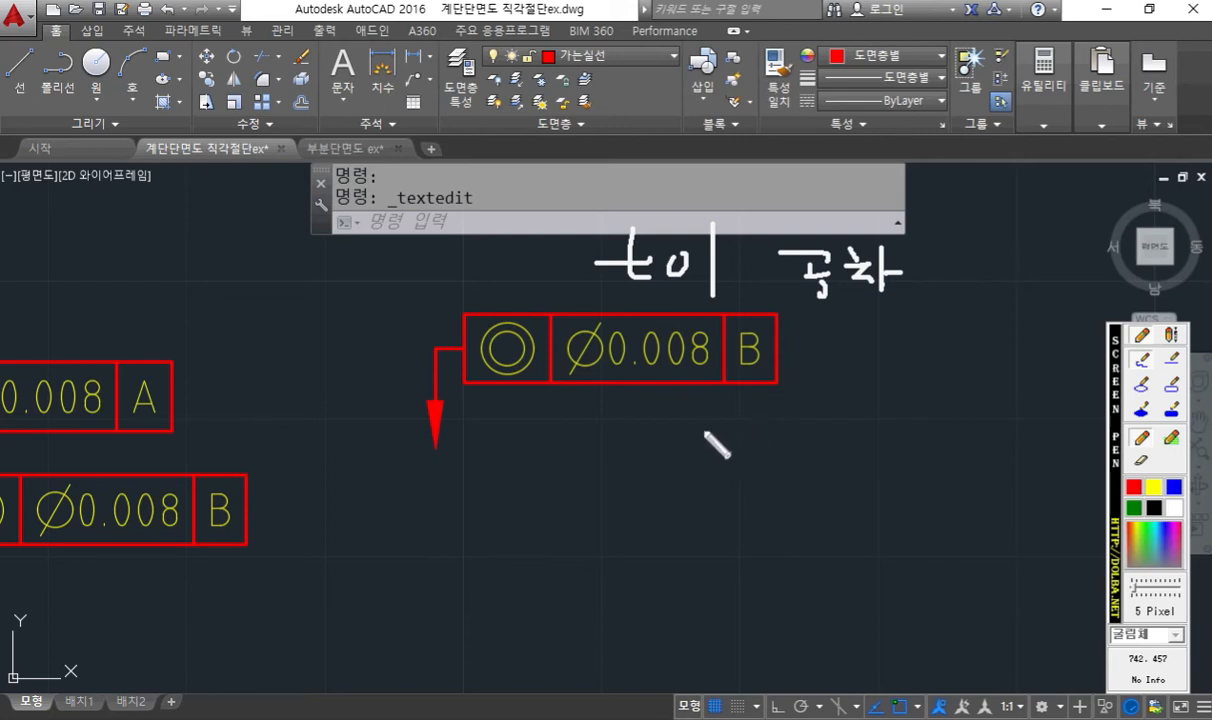
pyautogui.press('Escape')
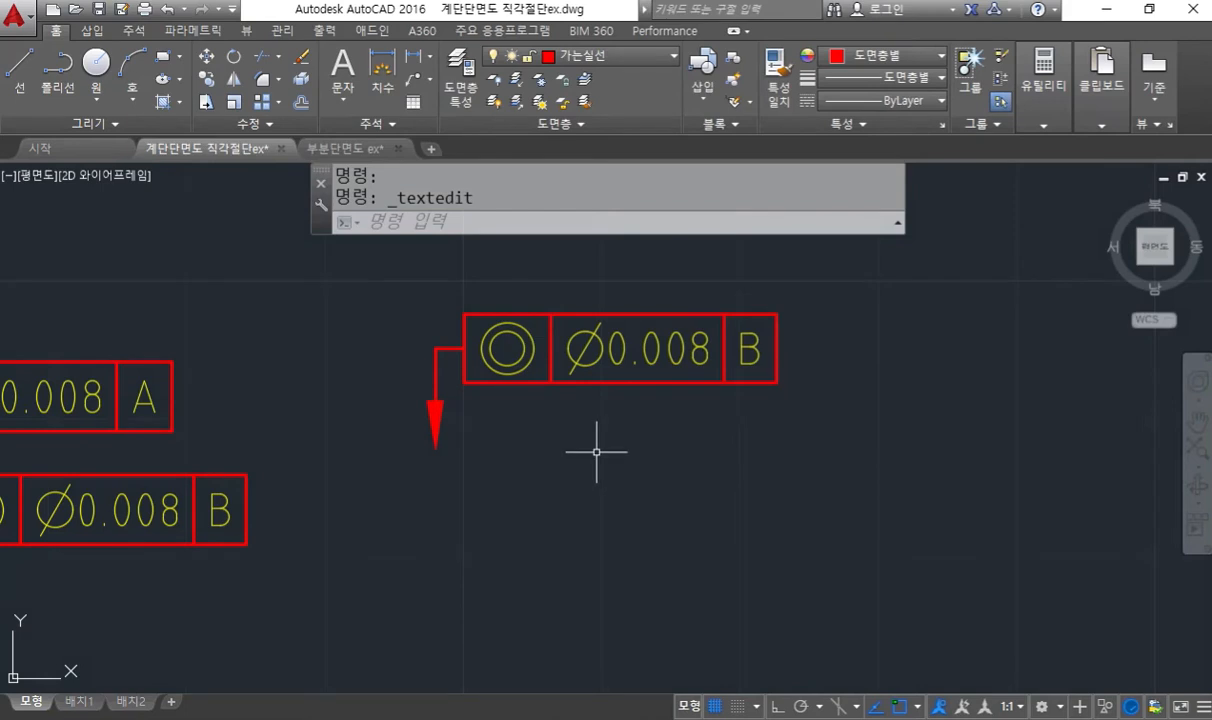
# - Create a separate tolerance frame with the concentricity symbol and value 0.008, placed just below the copied frame
pyautogui.write('ToL')
pyautogui.press('Return')
pyautogui.moveTo(481, 266); pyautogui.dragTo(430, 280)
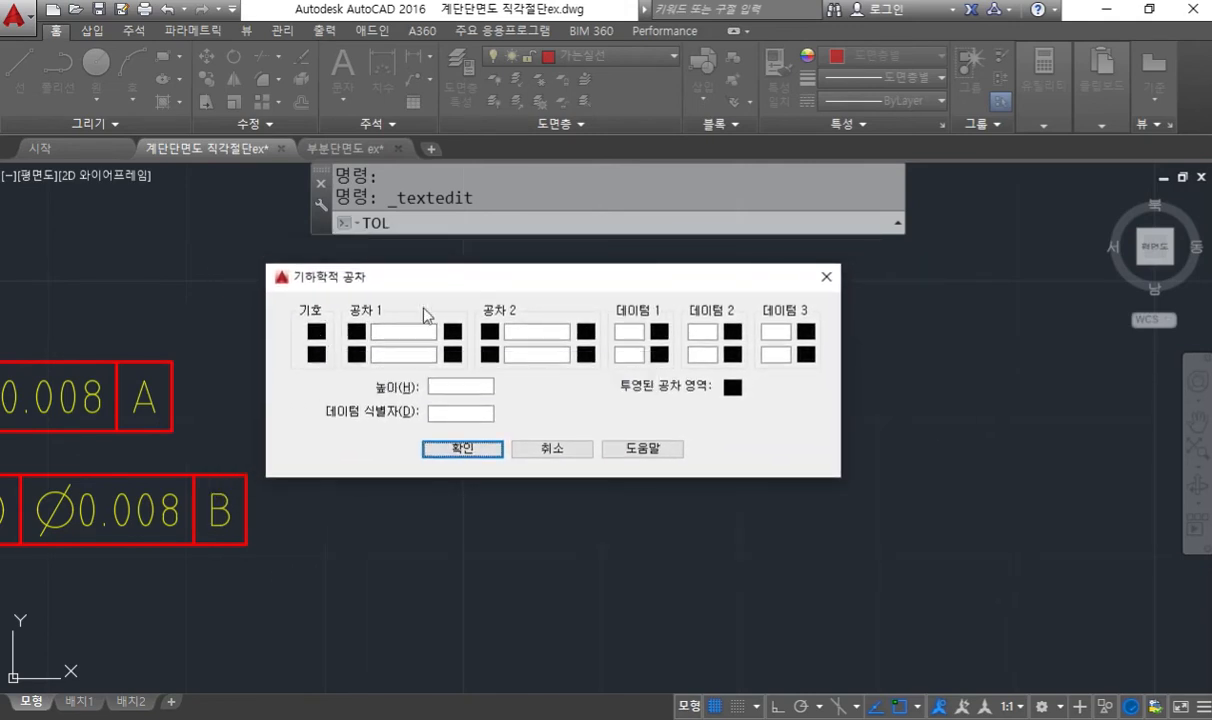
pyautogui.moveTo(487, 282); pyautogui.dragTo(650, 428)
pyautogui.click(478, 469)
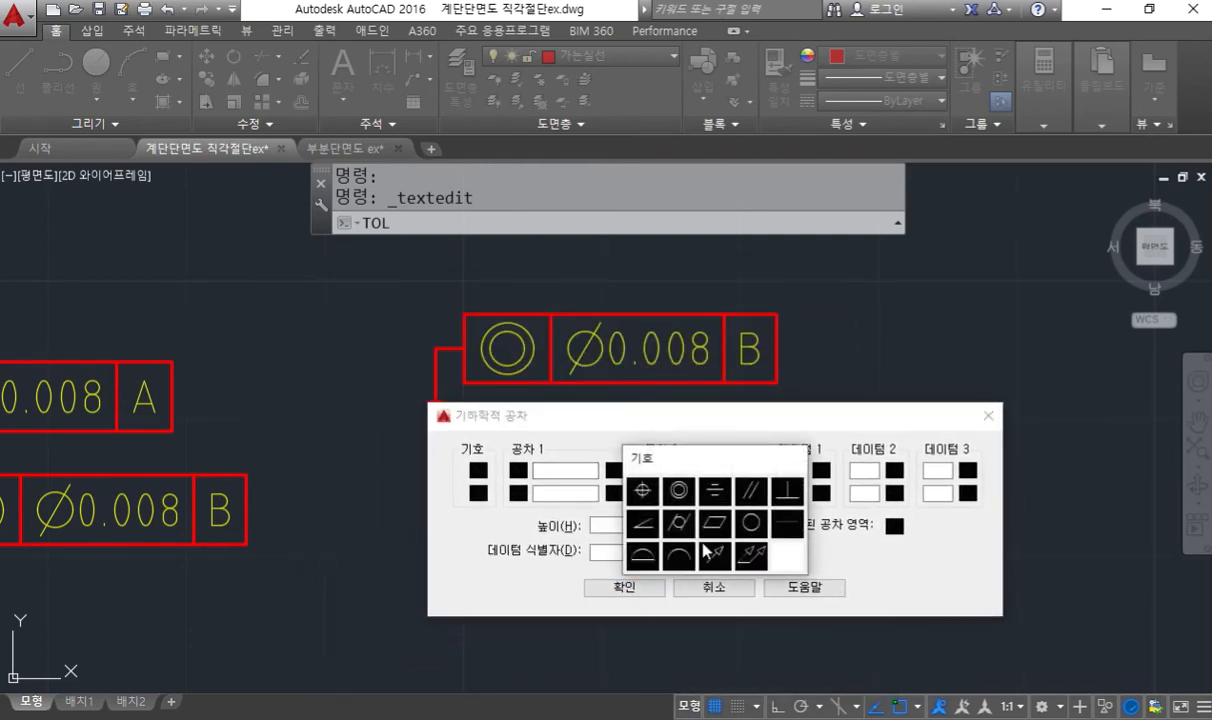
pyautogui.click(679, 489)
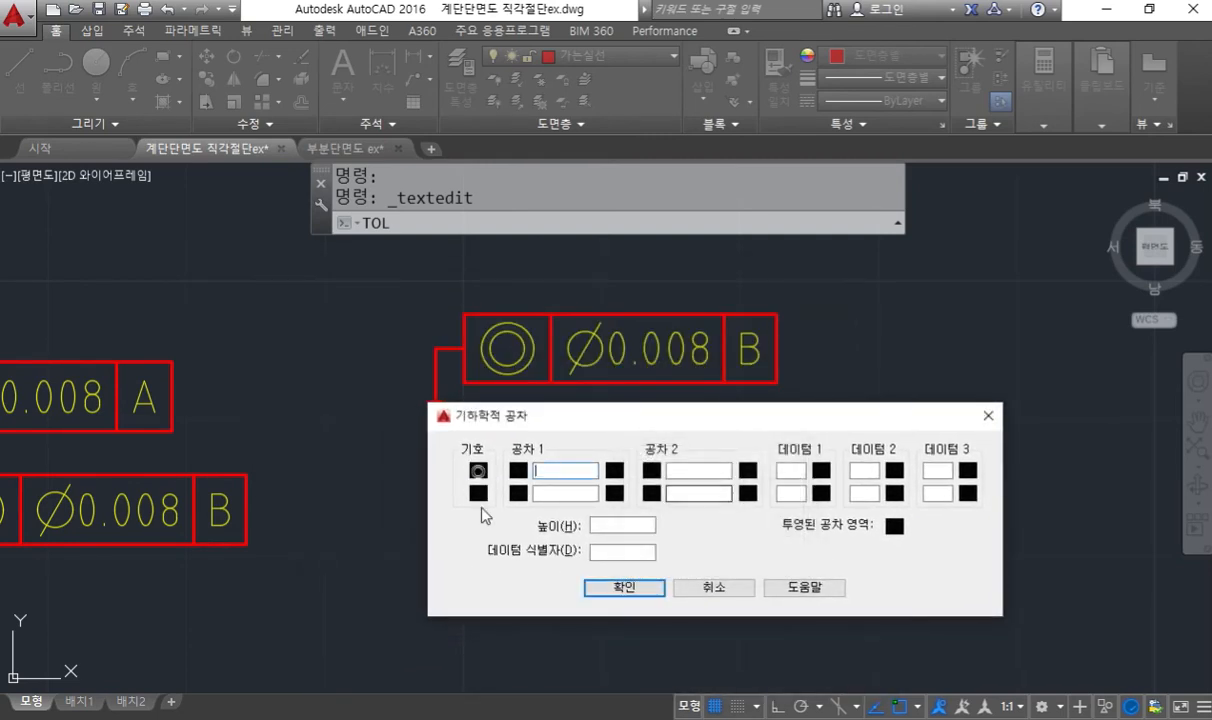
pyautogui.click(545, 470)
pyautogui.write('0.008')
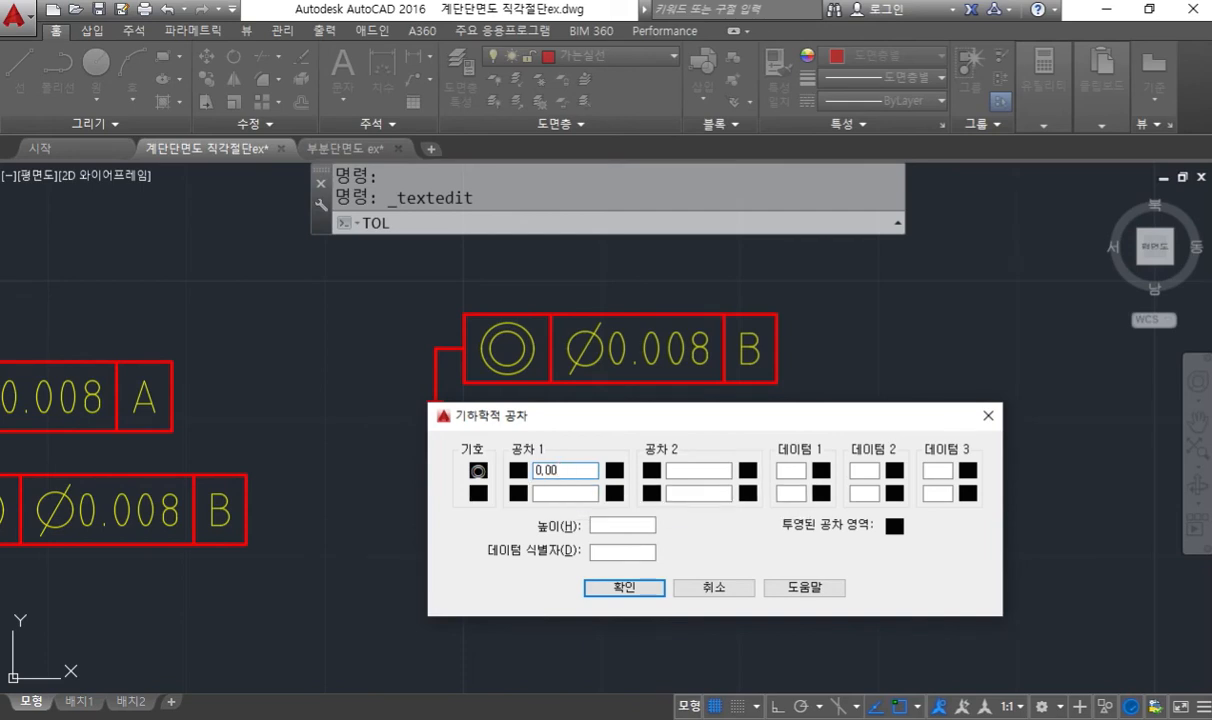
pyautogui.click(625, 588)
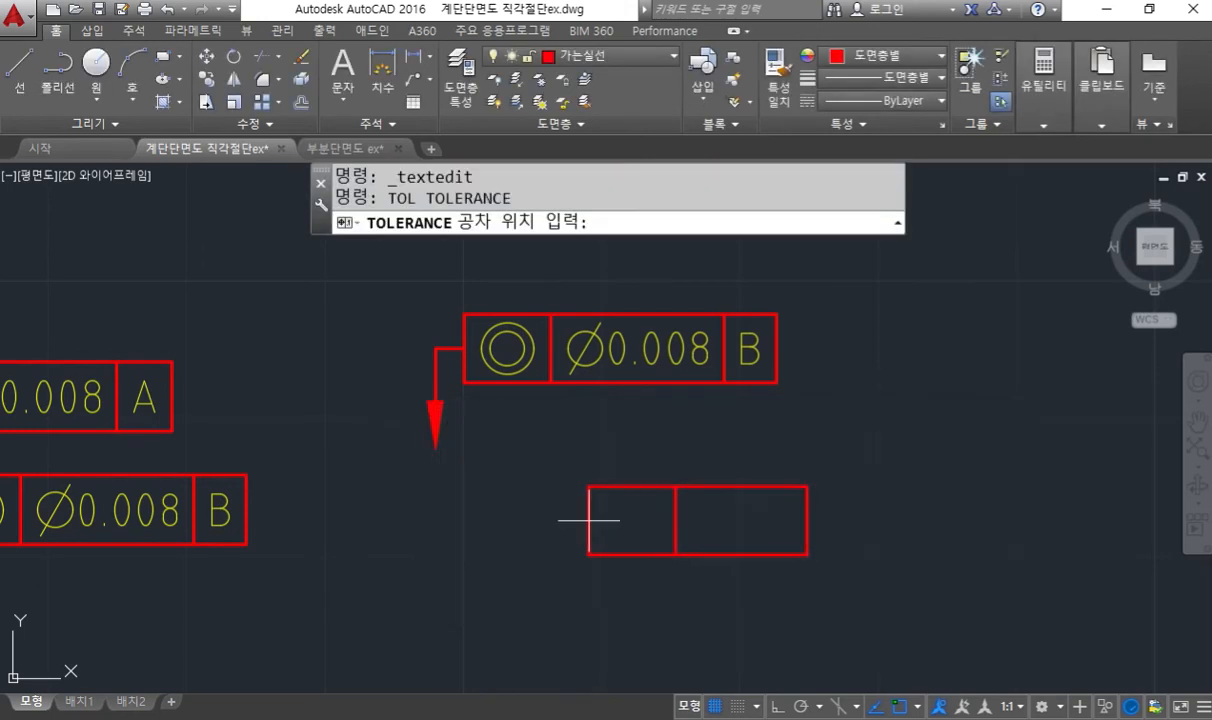
pyautogui.click(503, 486)
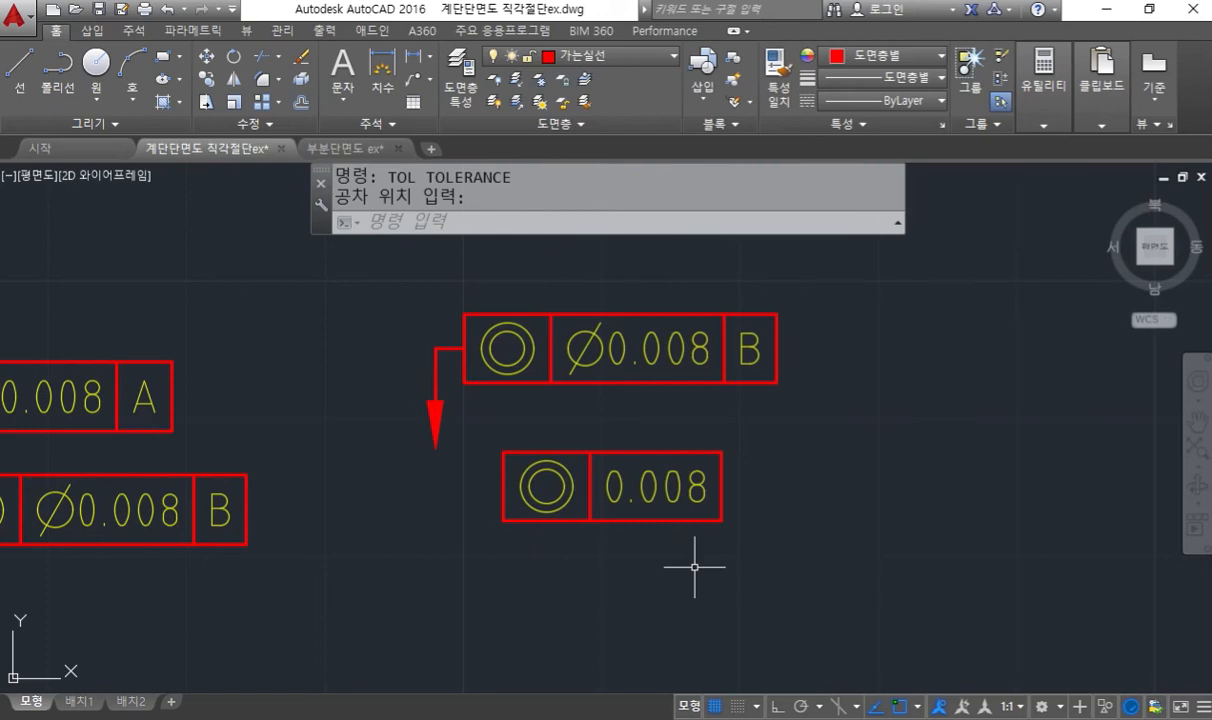
# - Mark the new frame's insertion point and its upper-left corner's path to the frame above with the screen pen, then clear the marks
pyautogui.press('F12')
pyautogui.moveTo(505, 480); pyautogui.dragTo(503, 500)
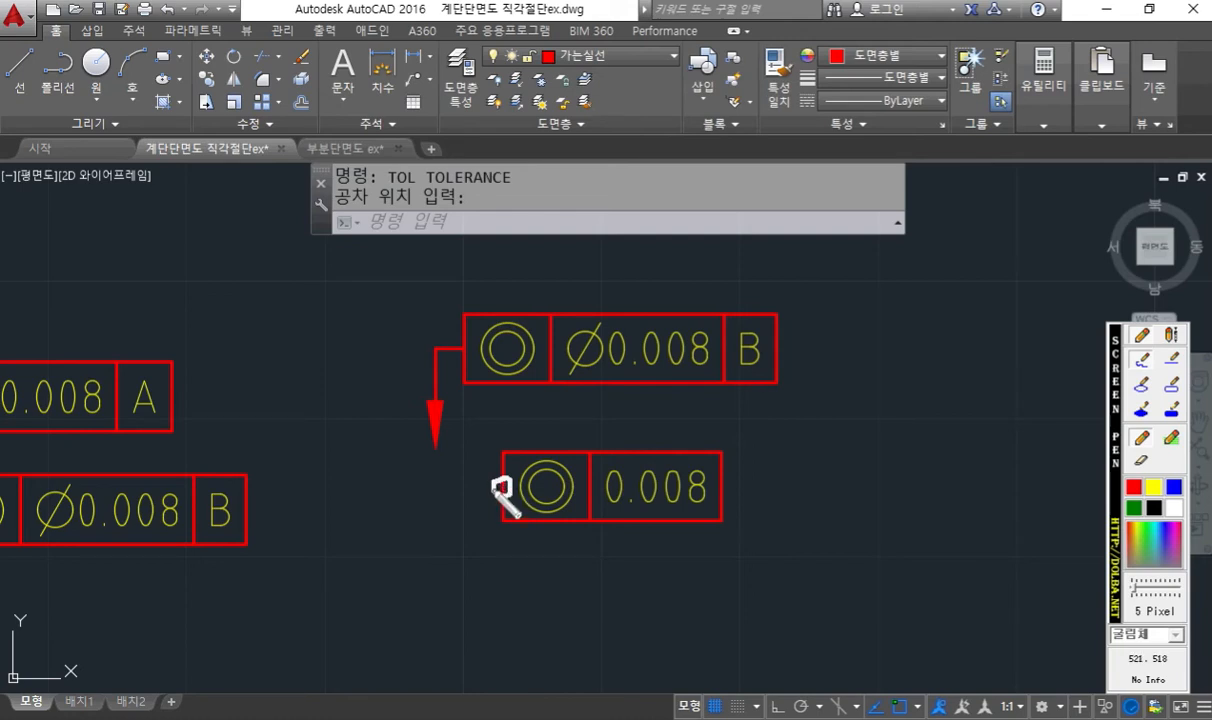
pyautogui.moveTo(516, 461)
pyautogui.mouseDown()
pyautogui.moveTo(498, 462)
pyautogui.moveTo(506, 443)
pyautogui.moveTo(515, 461)
pyautogui.moveTo(462, 386)
pyautogui.moveTo(479, 395)
pyautogui.mouseUp()
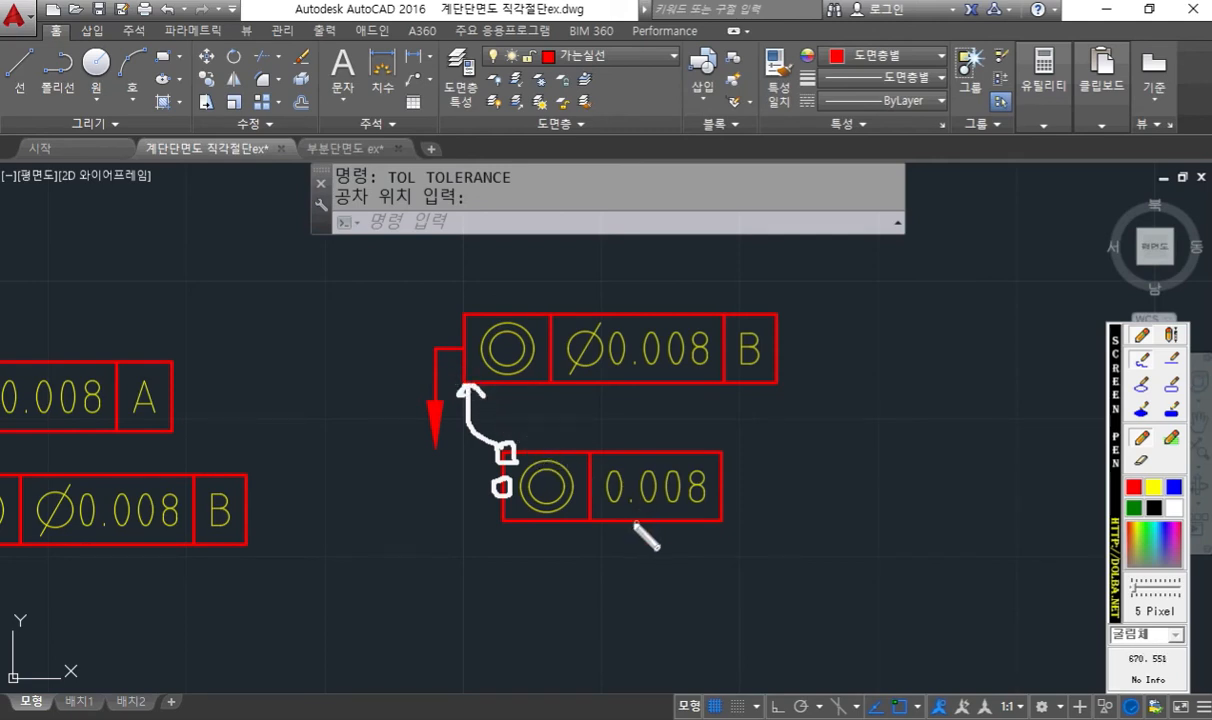
pyautogui.press('Escape')
# - Move the 0.008 frame without a datum by its upper-left corner onto the copied frame's lower-left corner
pyautogui.write('m')
pyautogui.press('Return')
pyautogui.click(802, 558)
pyautogui.click(472, 395)
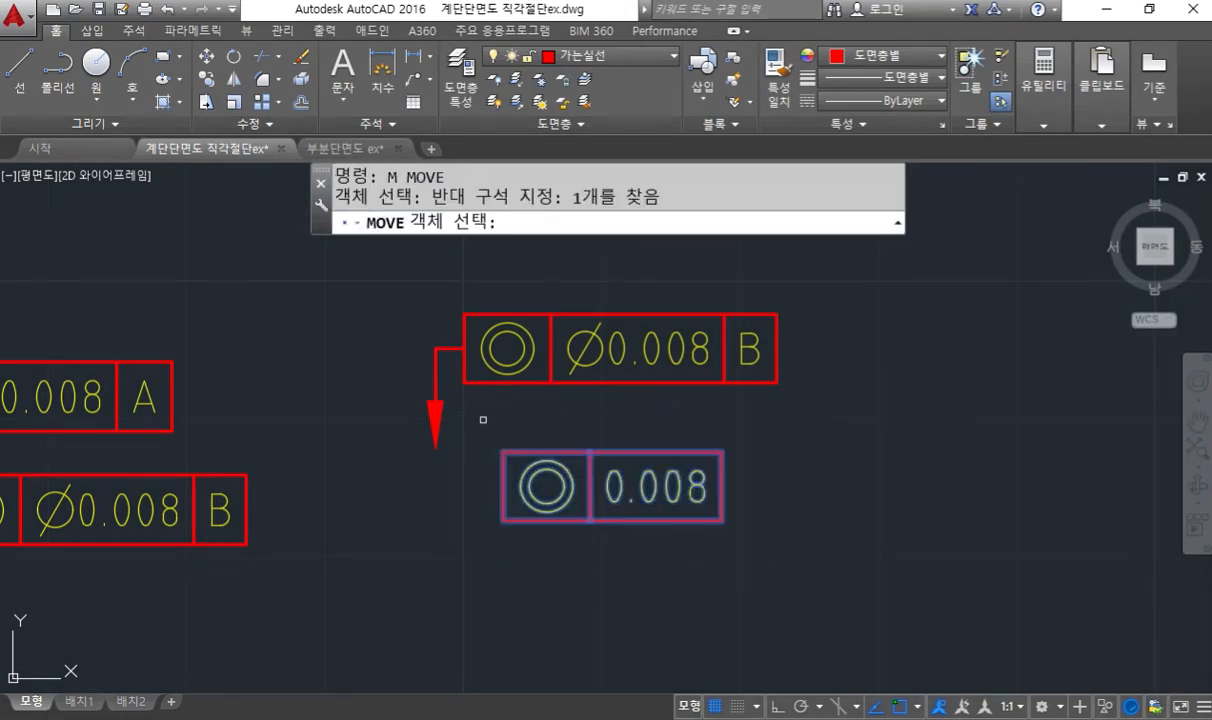
pyautogui.press('Return')
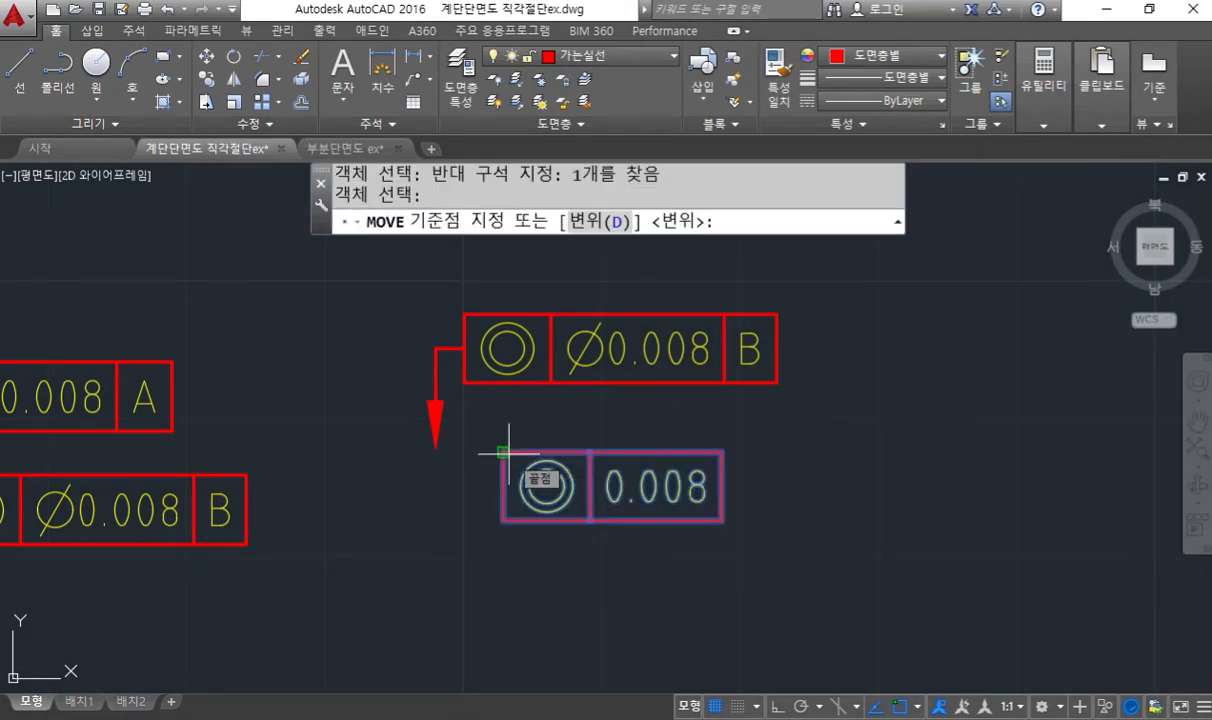
pyautogui.click(503, 452)
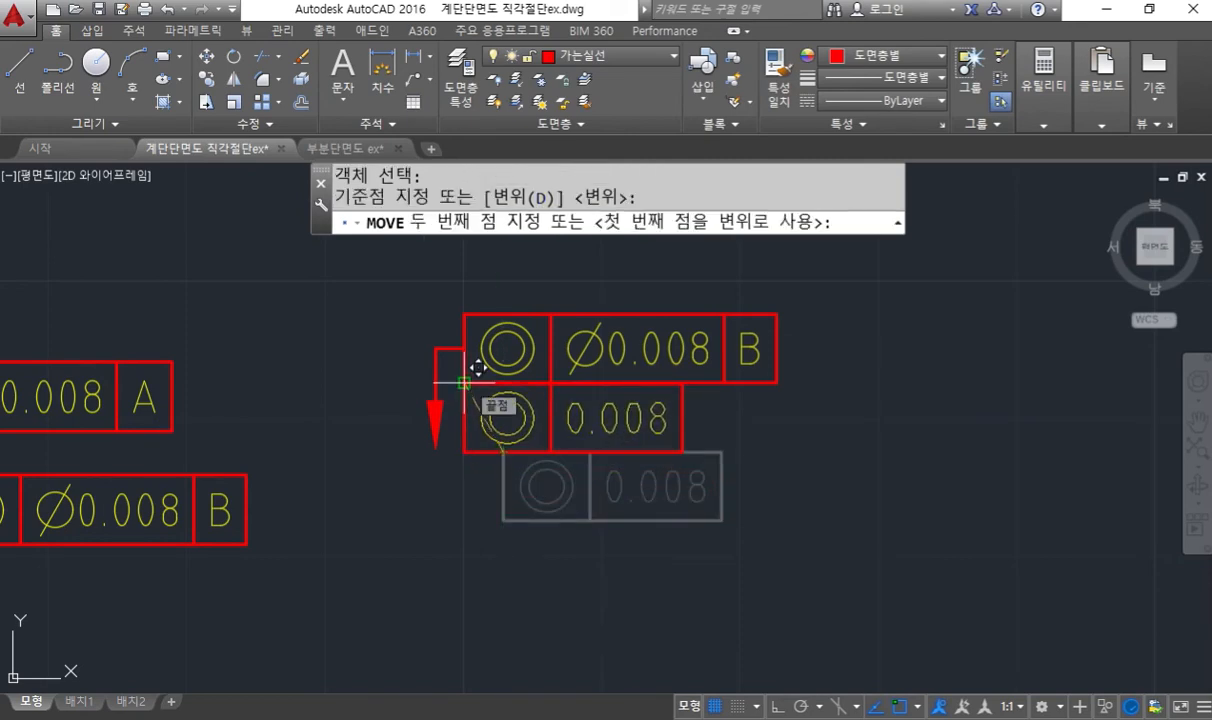
pyautogui.click(463, 383)
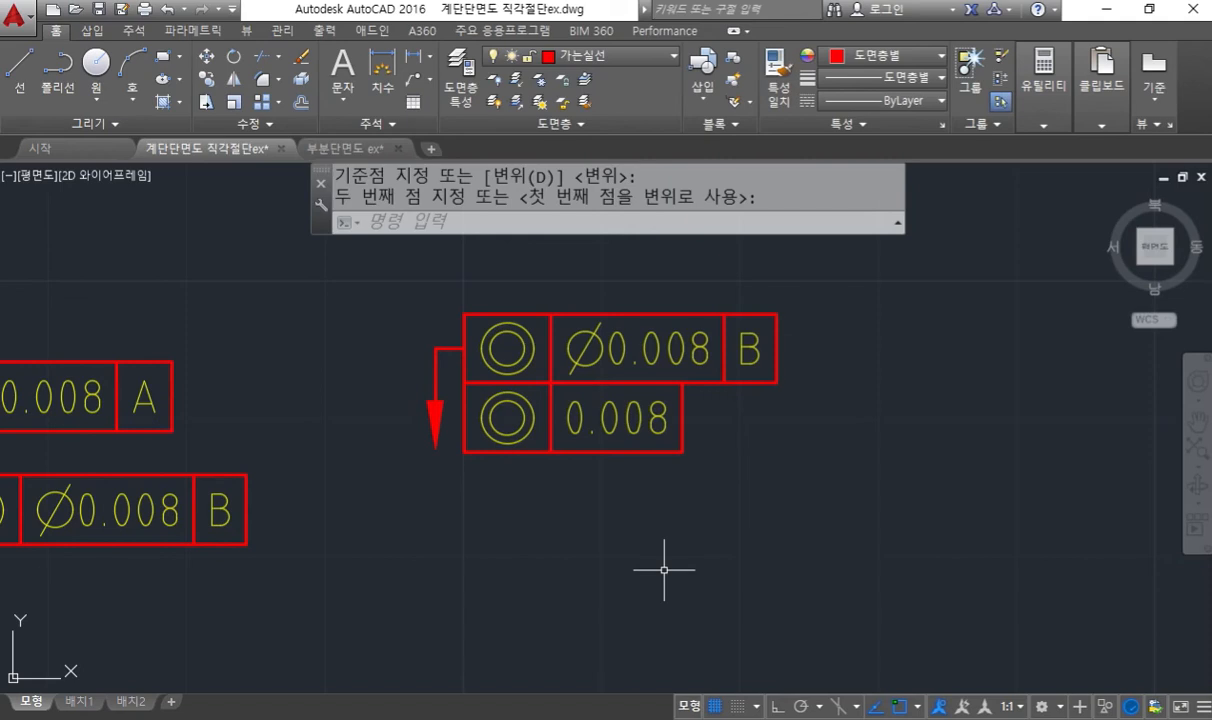
# - Erase the separate 0.008 concentricity frame stacked below the copied frame
pyautogui.write('e')
pyautogui.press('Return')
pyautogui.click(670, 487)
pyautogui.click(537, 435)
pyautogui.press('Return')
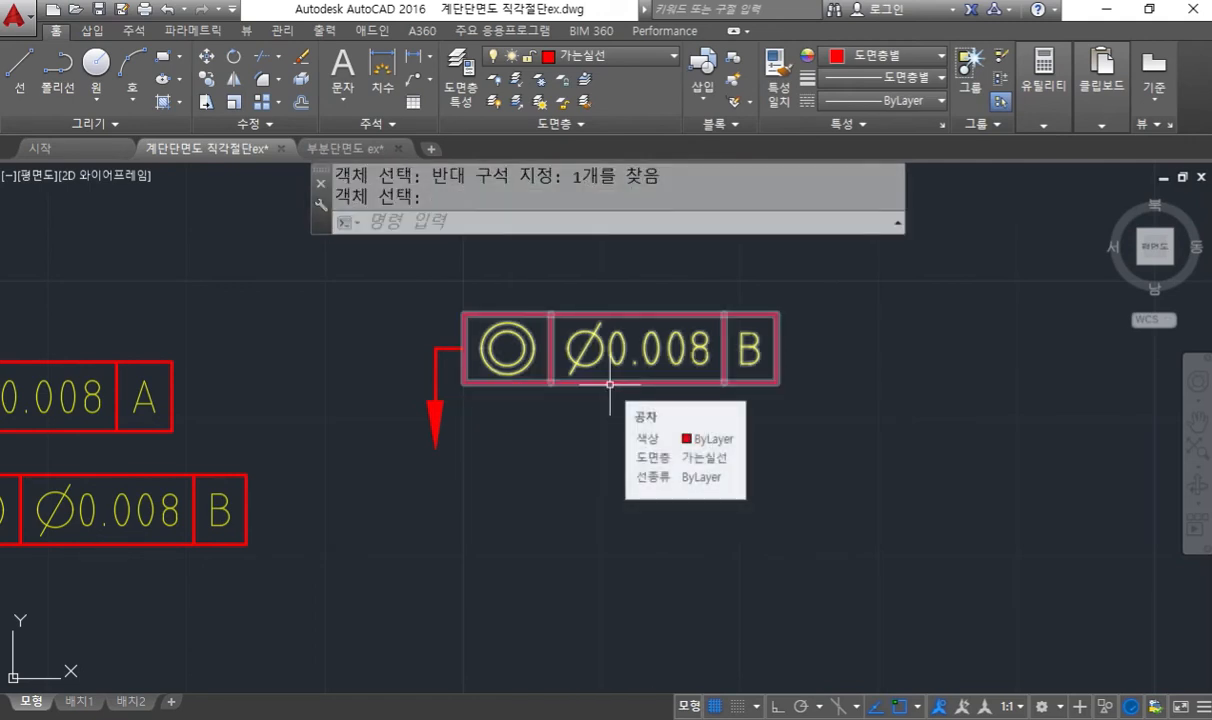
# - Try adding a second row with the concentricity symbol and tolerance 0.008 to the copied frame, then undo the edit
pyautogui.doubleClick(609, 383)
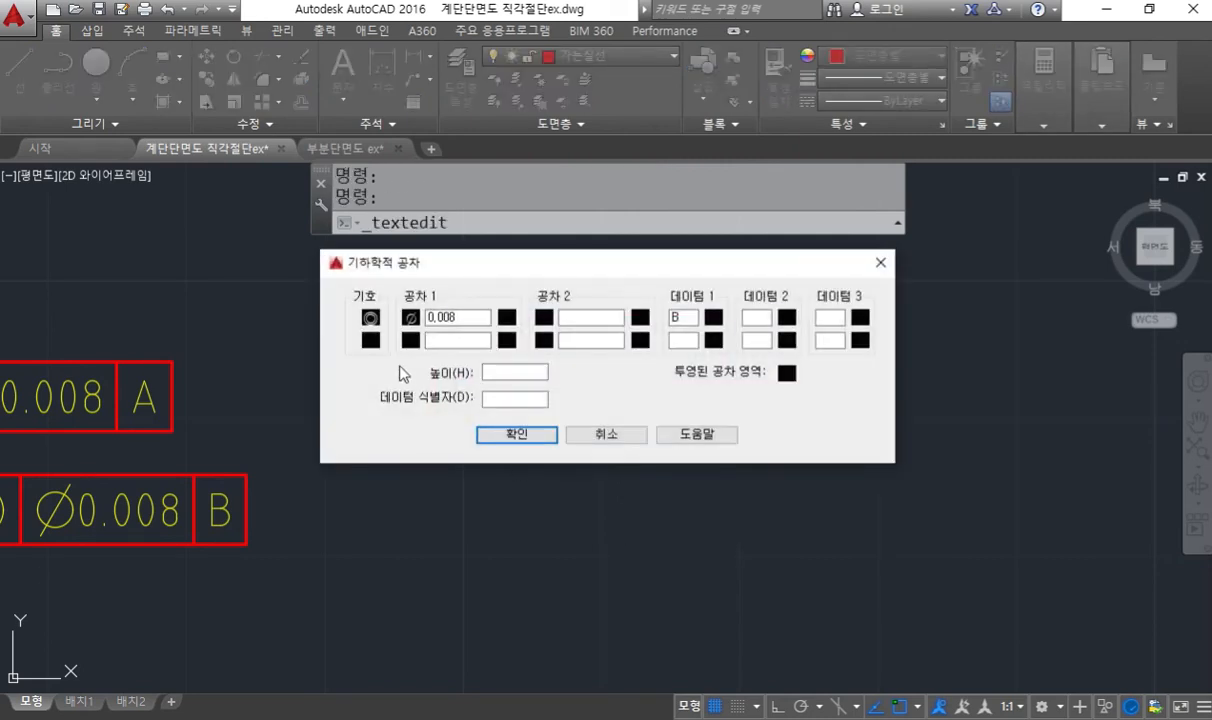
pyautogui.click(370, 318)
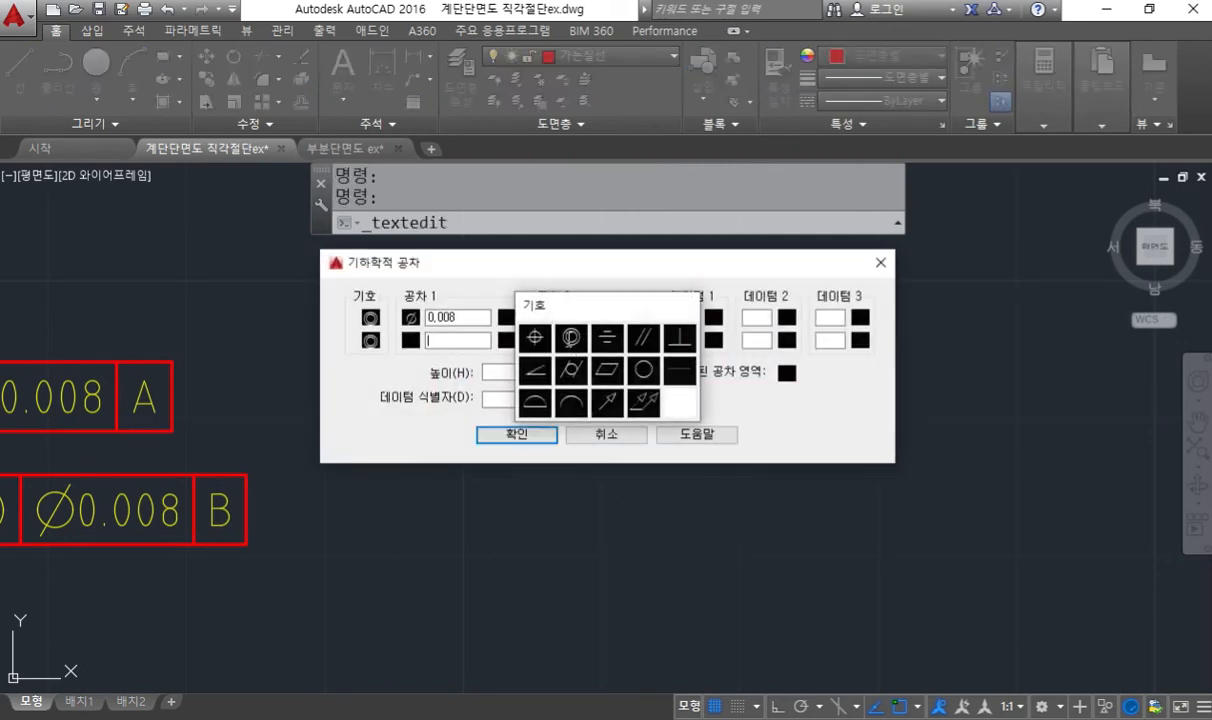
pyautogui.click(571, 337)
pyautogui.write('0.')
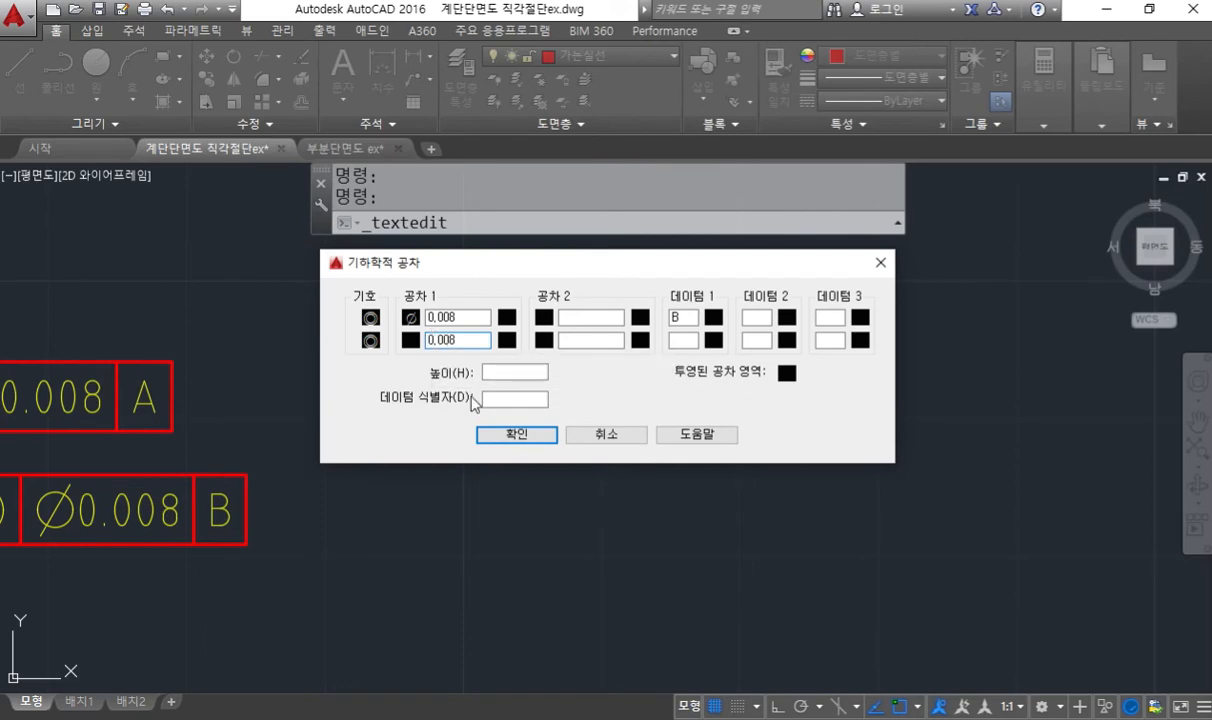
pyautogui.click(482, 430)
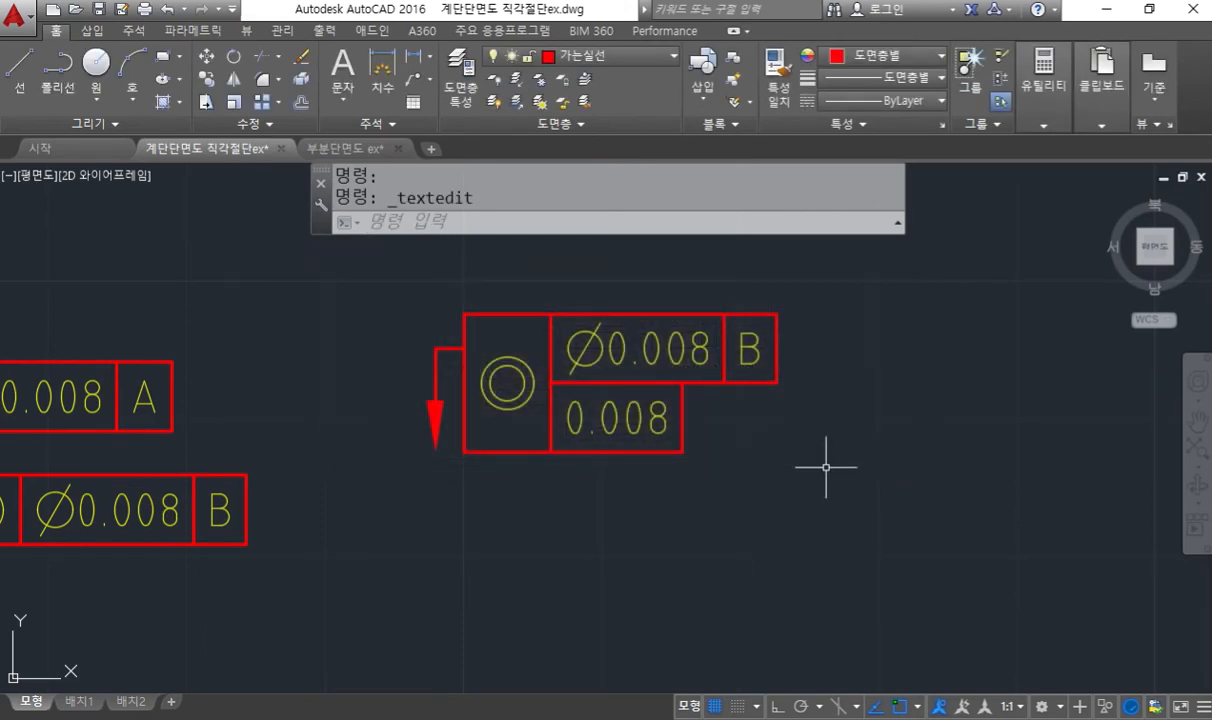
pyautogui.hotkey('ctrl', 'z')
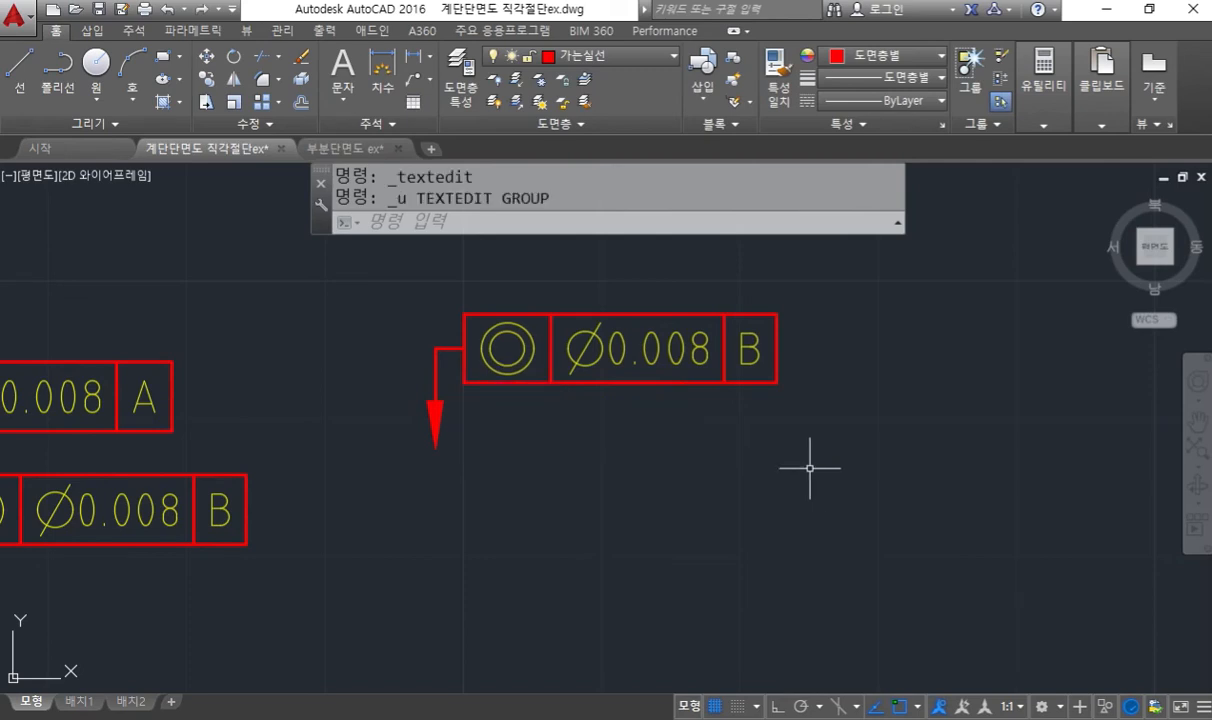
# - Add a second row to the copied concentricity frame with the symmetry symbol, tolerance 0.012 and datum A
pyautogui.doubleClick(551, 361)
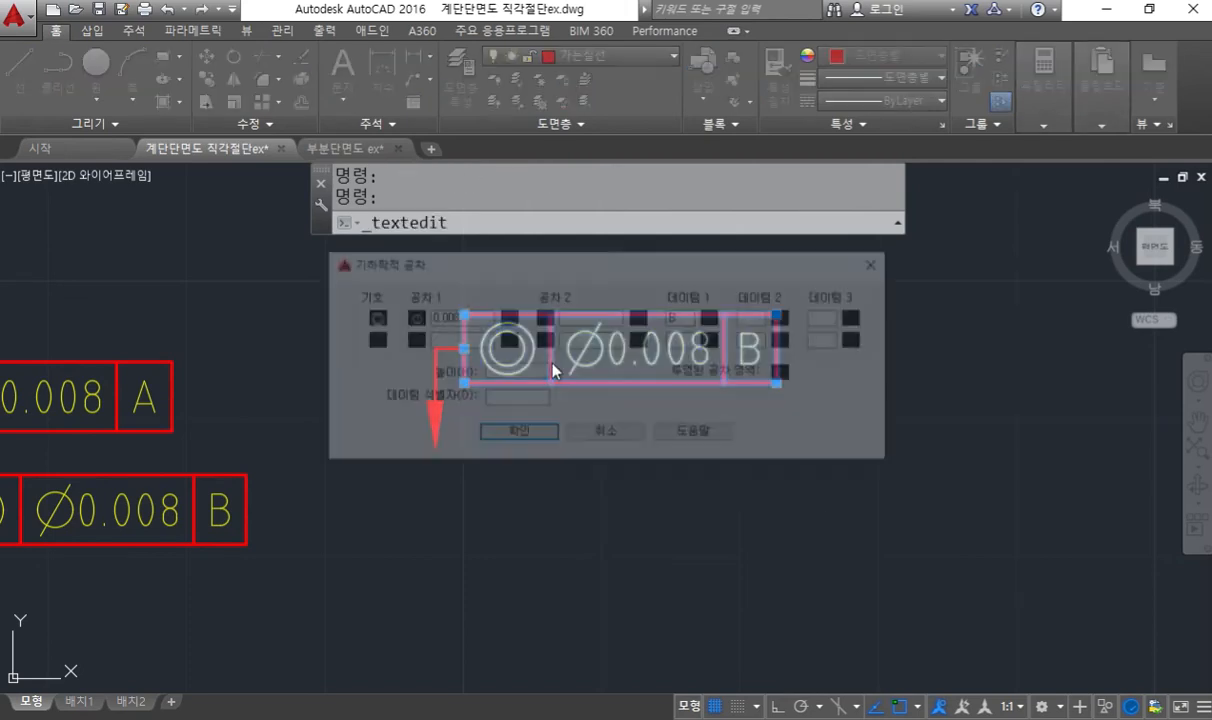
pyautogui.click(371, 341)
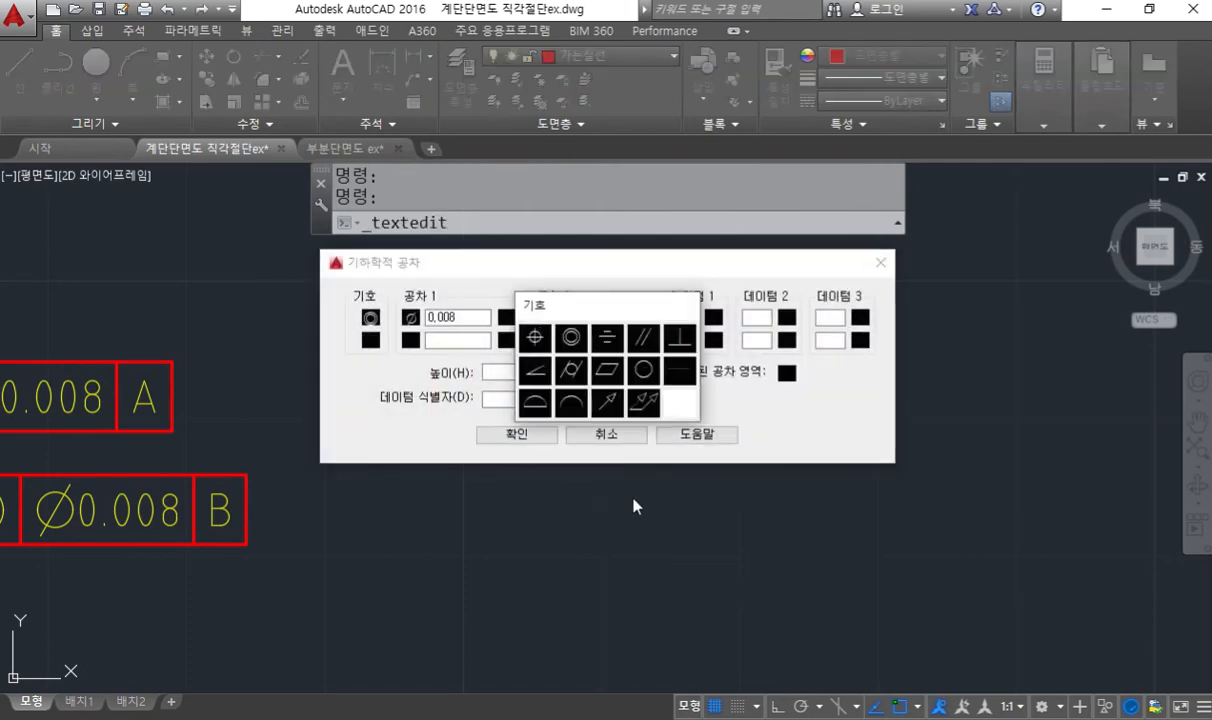
pyautogui.click(605, 338)
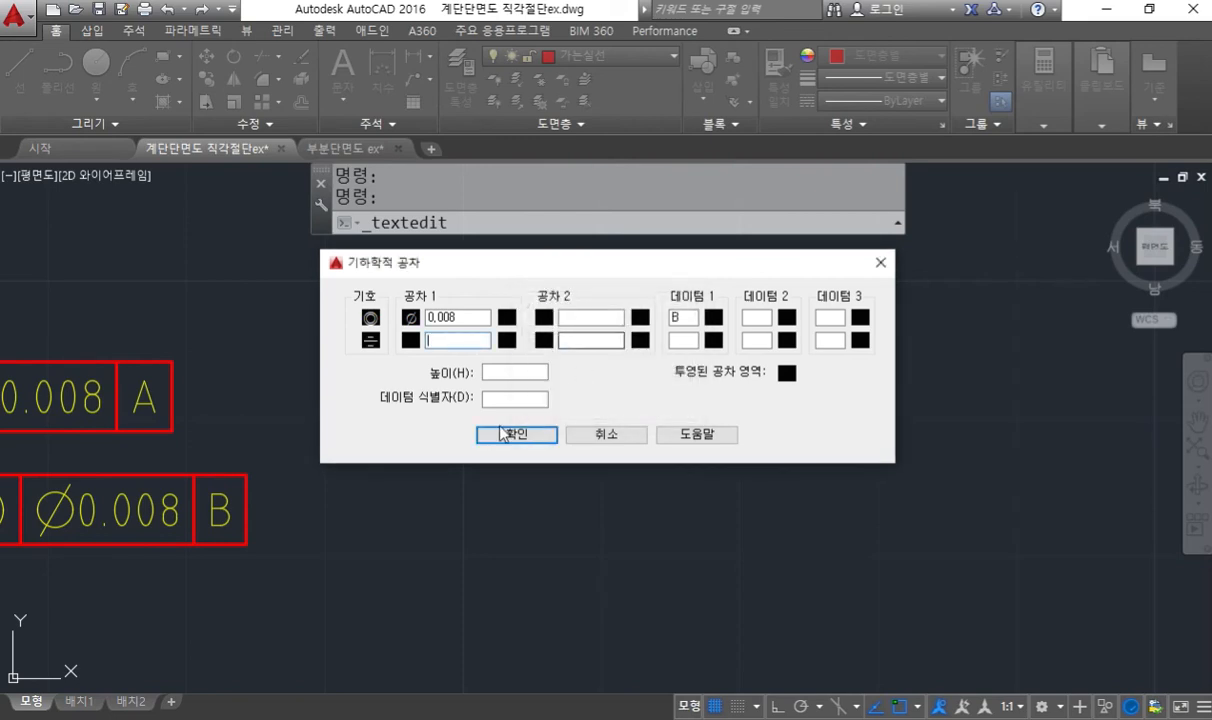
pyautogui.click(451, 341)
pyautogui.write('0.0')
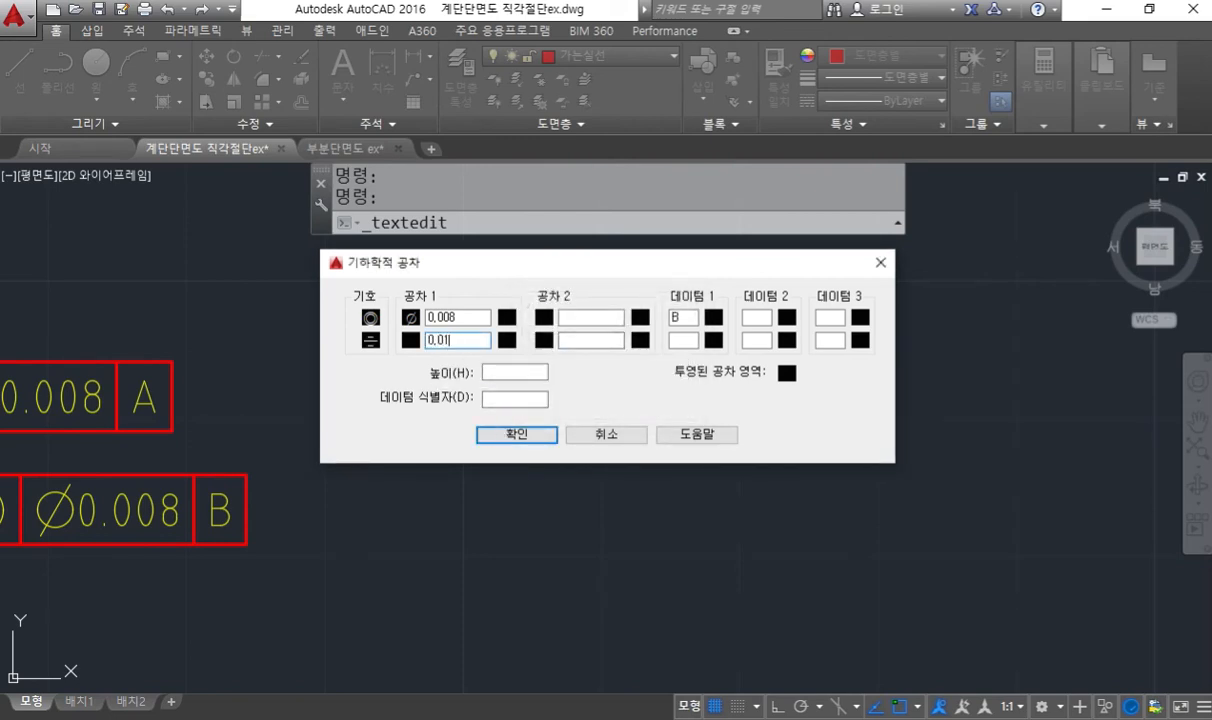
pyautogui.click(683, 340)
pyautogui.write('A')
pyautogui.click(512, 434)
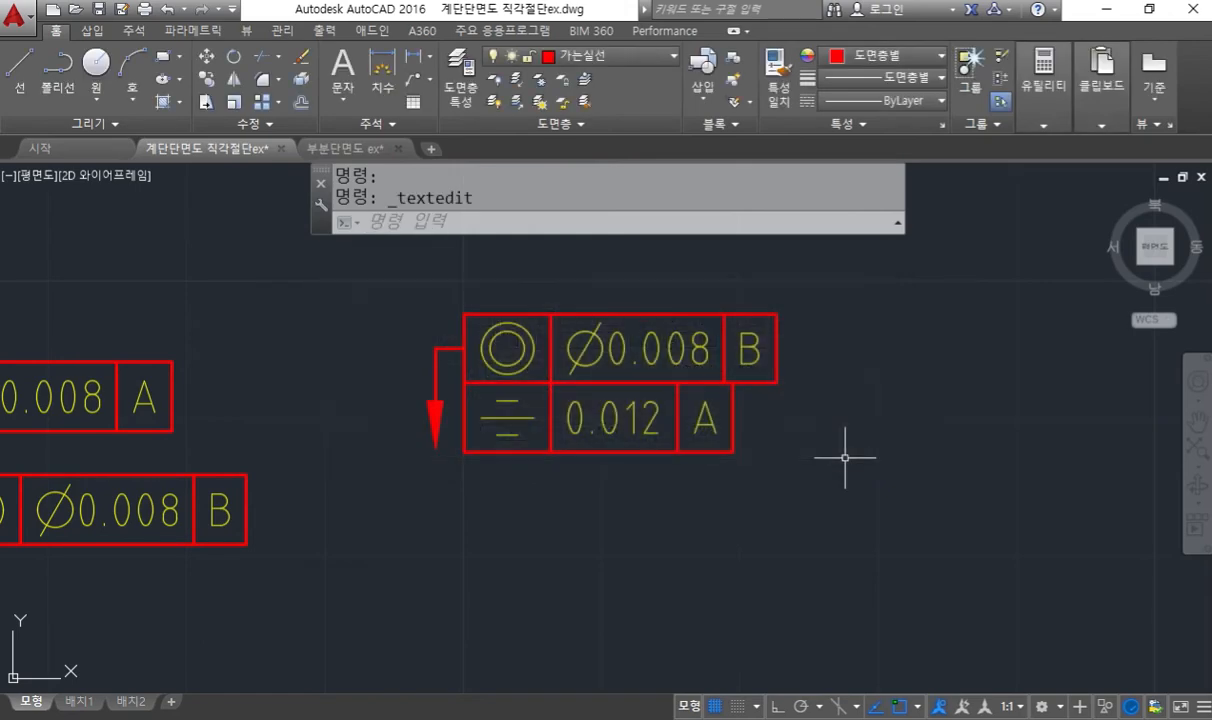
pyautogui.scroll(4, 630, 400)
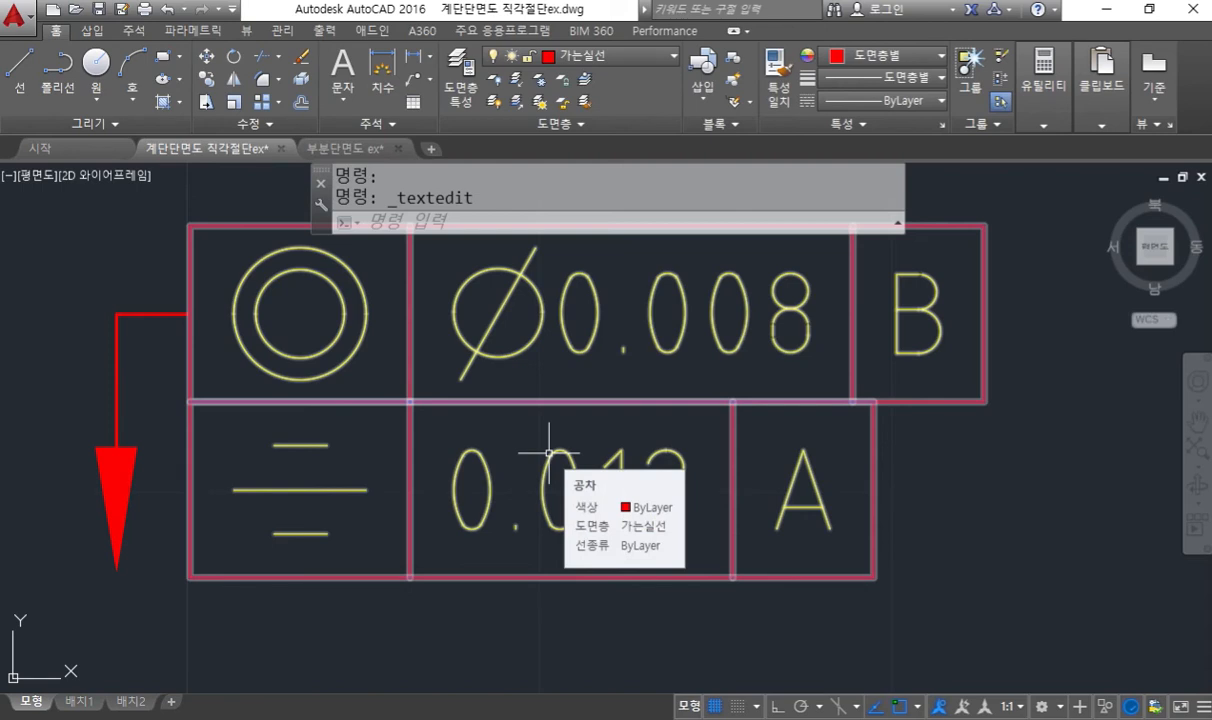
pyautogui.scroll(-4, 549, 452)
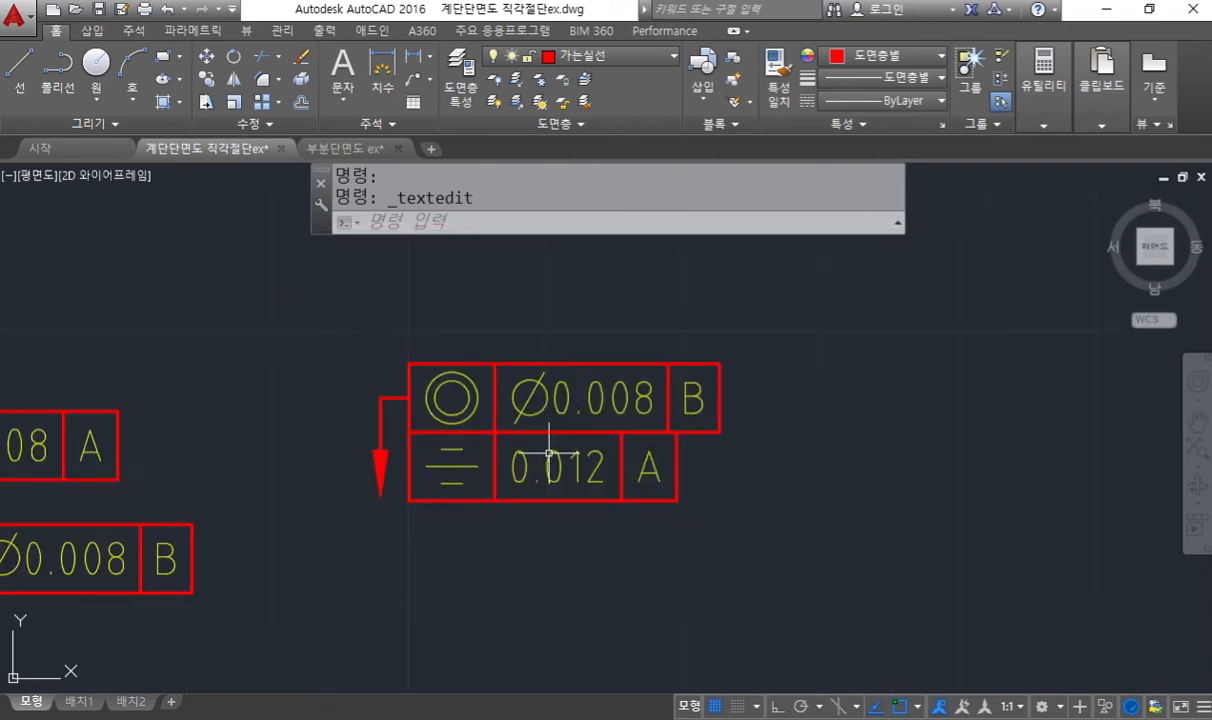
# - Erase the copied two-row tolerance frame together with its leader
pyautogui.write('e')
pyautogui.press('Return')
pyautogui.click(745, 526)
pyautogui.click(371, 325)
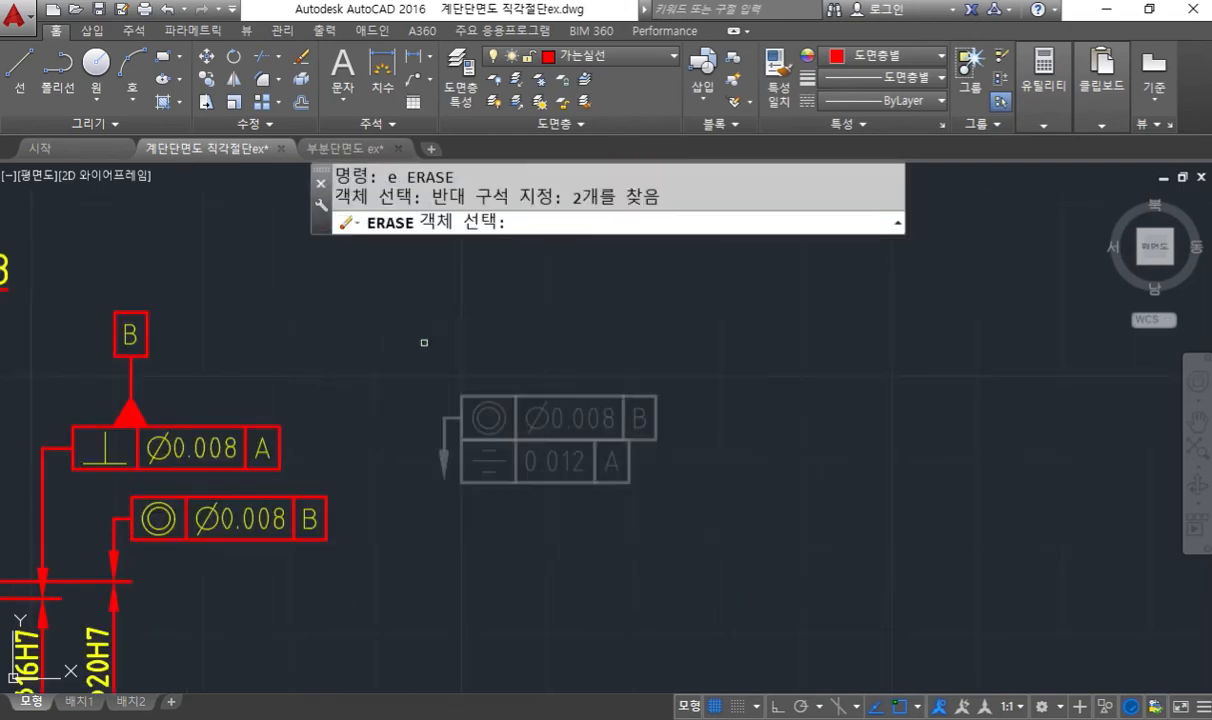
pyautogui.press('Return')
# - Sketch a leader arrow to the front view's upper-left hole with the screen pen, labelling its points 1 and 2
pyautogui.moveTo(108, 580)
pyautogui.mouseDown(button='middle')
pyautogui.moveTo(625, 441)
pyautogui.moveTo(626, 468)
pyautogui.mouseUp(button='middle')
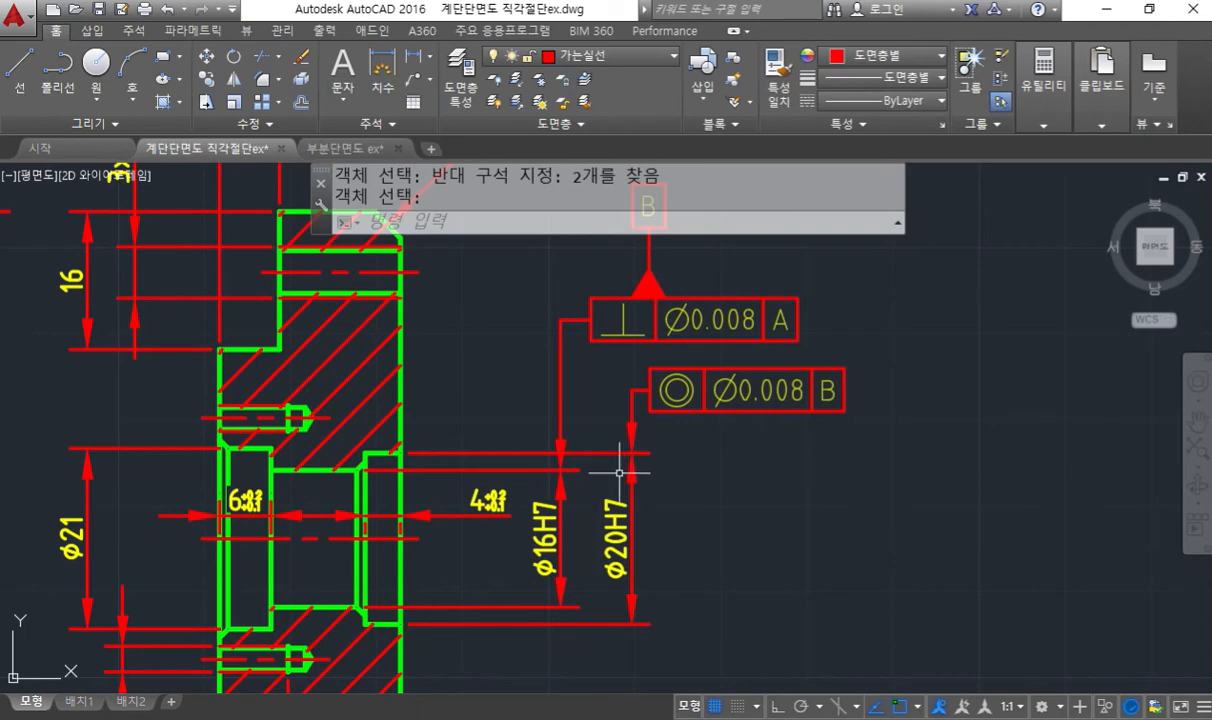
pyautogui.moveTo(285, 450); pyautogui.dragTo(550, 452, button='middle')
pyautogui.scroll(-2, 549, 453)
pyautogui.moveTo(352, 491); pyautogui.dragTo(740, 396, button='middle')
pyautogui.moveTo(370, 467); pyautogui.dragTo(624, 344, button='middle')
pyautogui.scroll(2, 330, 406)
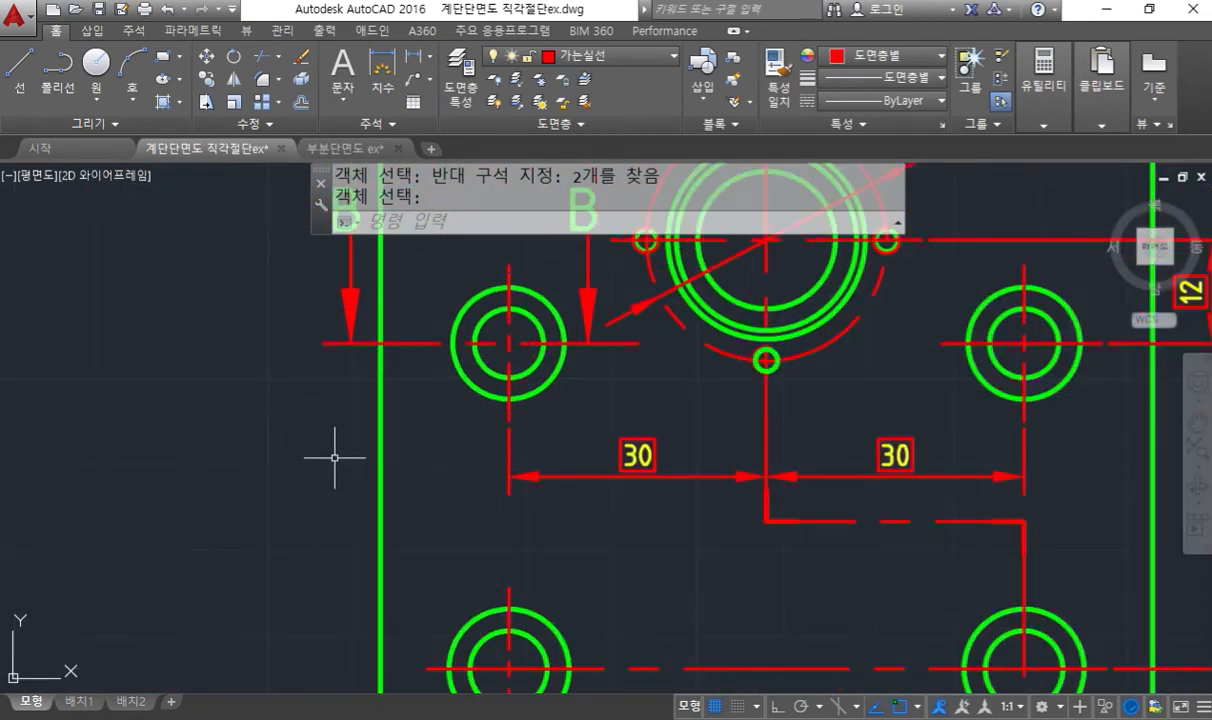
pyautogui.moveTo(330, 460); pyautogui.dragTo(361, 410, button='middle')
pyautogui.moveTo(455, 406); pyautogui.dragTo(468, 378, button='middle')
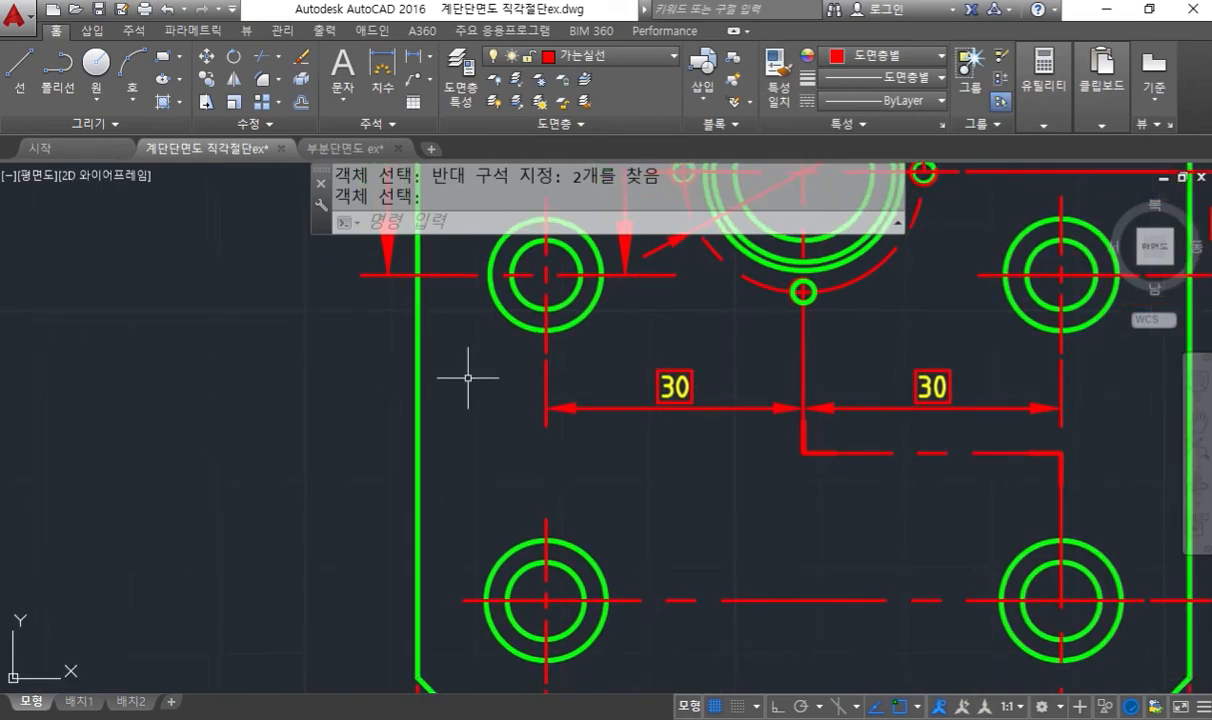
pyautogui.press('F12')
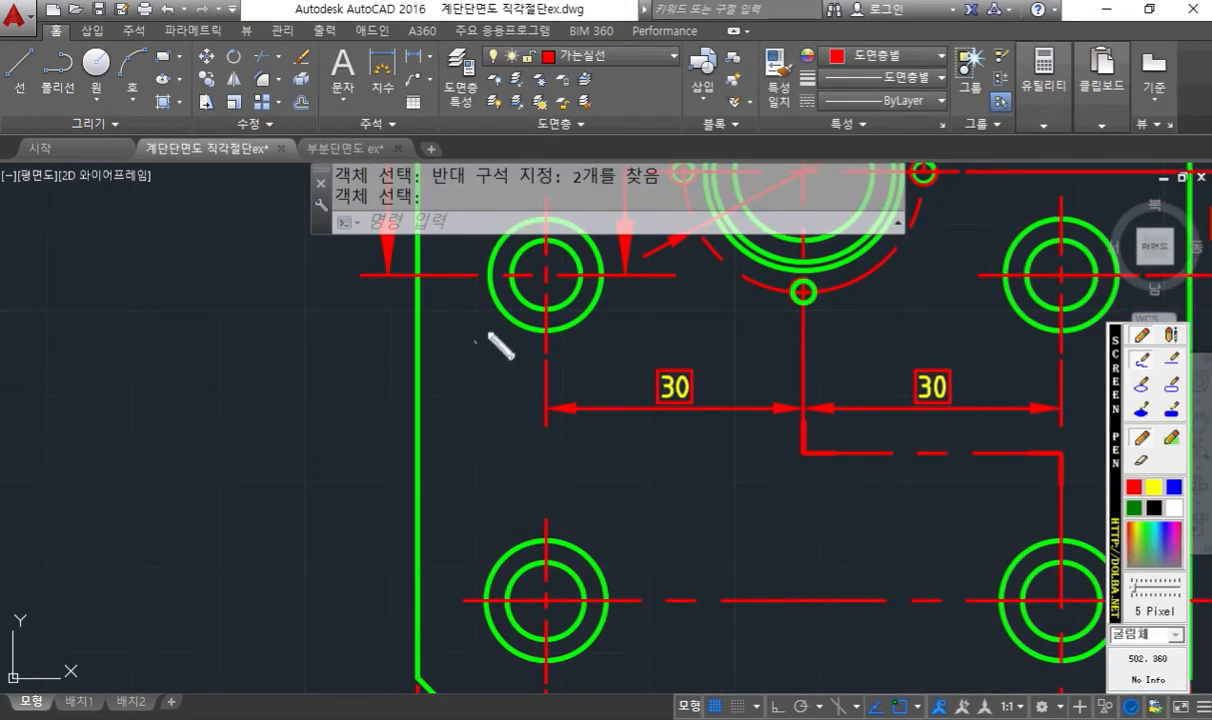
pyautogui.moveTo(507, 320); pyautogui.dragTo(336, 430)
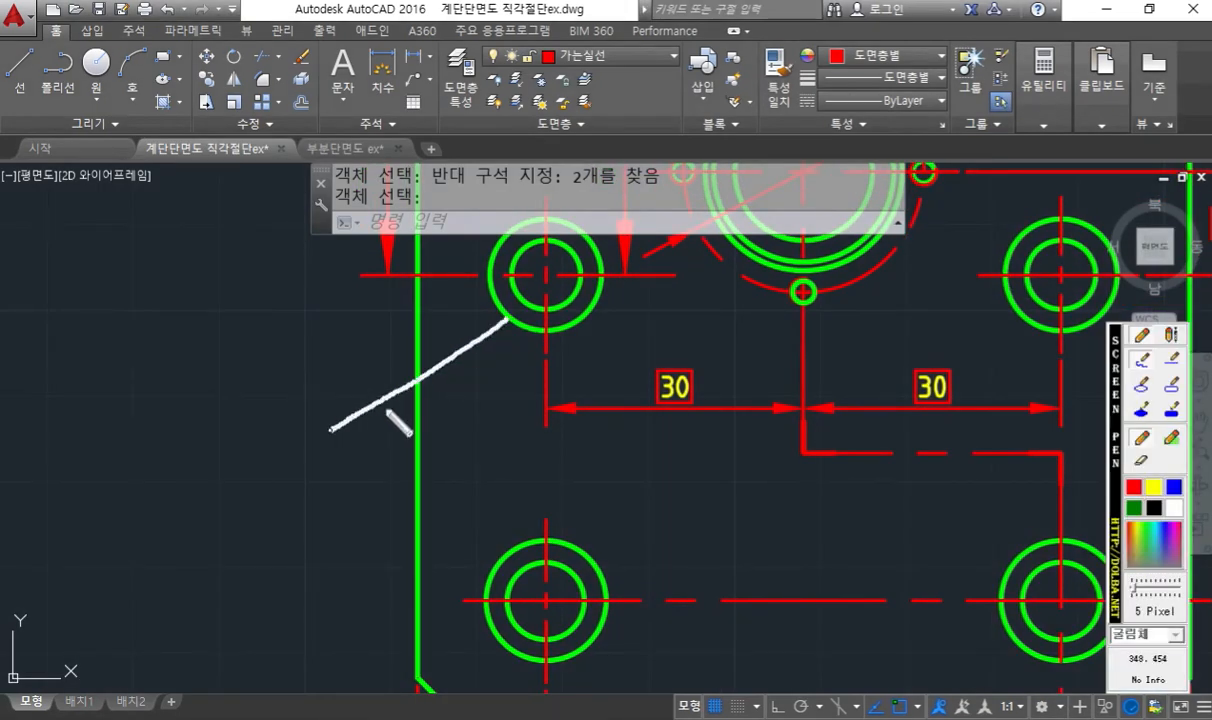
pyautogui.moveTo(476, 320)
pyautogui.mouseDown()
pyautogui.moveTo(508, 316)
pyautogui.moveTo(494, 357)
pyautogui.moveTo(541, 346)
pyautogui.moveTo(550, 330)
pyautogui.moveTo(543, 346)
pyautogui.mouseUp()
pyautogui.moveTo(331, 431)
pyautogui.mouseDown()
pyautogui.moveTo(287, 434)
pyautogui.moveTo(378, 470)
pyautogui.moveTo(336, 420)
pyautogui.moveTo(362, 484)
pyautogui.mouseUp()
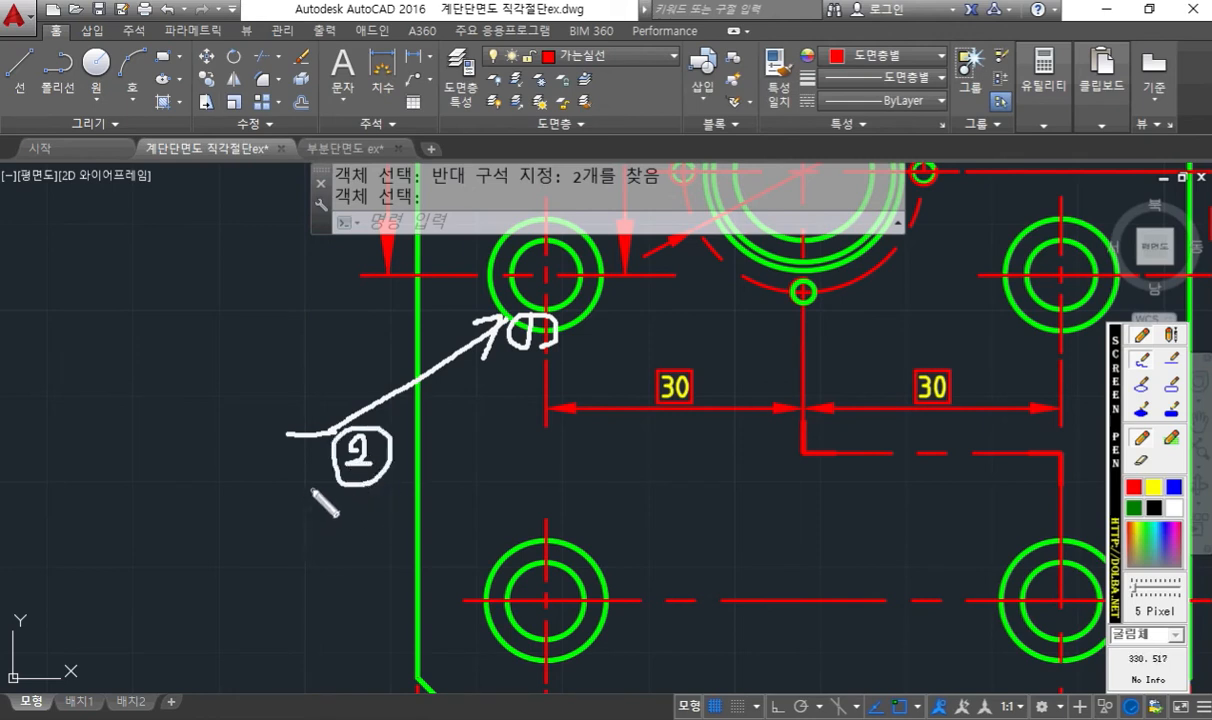
# - Sketch a tolerance frame at the leader's end with the screen pen, marking point 3 and the position symbol
pyautogui.moveTo(280, 400)
pyautogui.mouseDown()
pyautogui.moveTo(281, 441)
pyautogui.moveTo(255, 468)
pyautogui.moveTo(5, 470)
pyautogui.moveTo(10, 404)
pyautogui.moveTo(276, 396)
pyautogui.moveTo(279, 440)
pyautogui.mouseUp()
pyautogui.moveTo(296, 397)
pyautogui.mouseDown()
pyautogui.moveTo(308, 424)
pyautogui.moveTo(291, 421)
pyautogui.mouseUp()
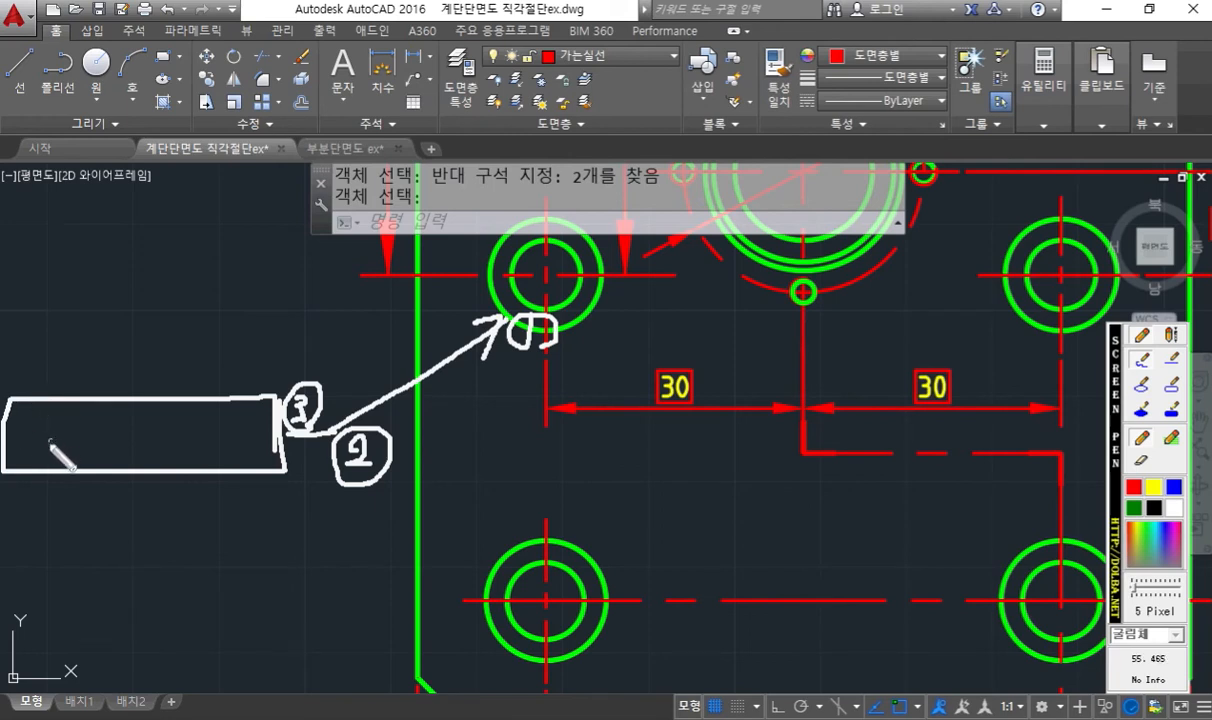
pyautogui.moveTo(46, 418)
pyautogui.mouseDown()
pyautogui.moveTo(29, 435)
pyautogui.moveTo(51, 424)
pyautogui.moveTo(70, 435)
pyautogui.moveTo(43, 440)
pyautogui.moveTo(43, 462)
pyautogui.mouseUp()
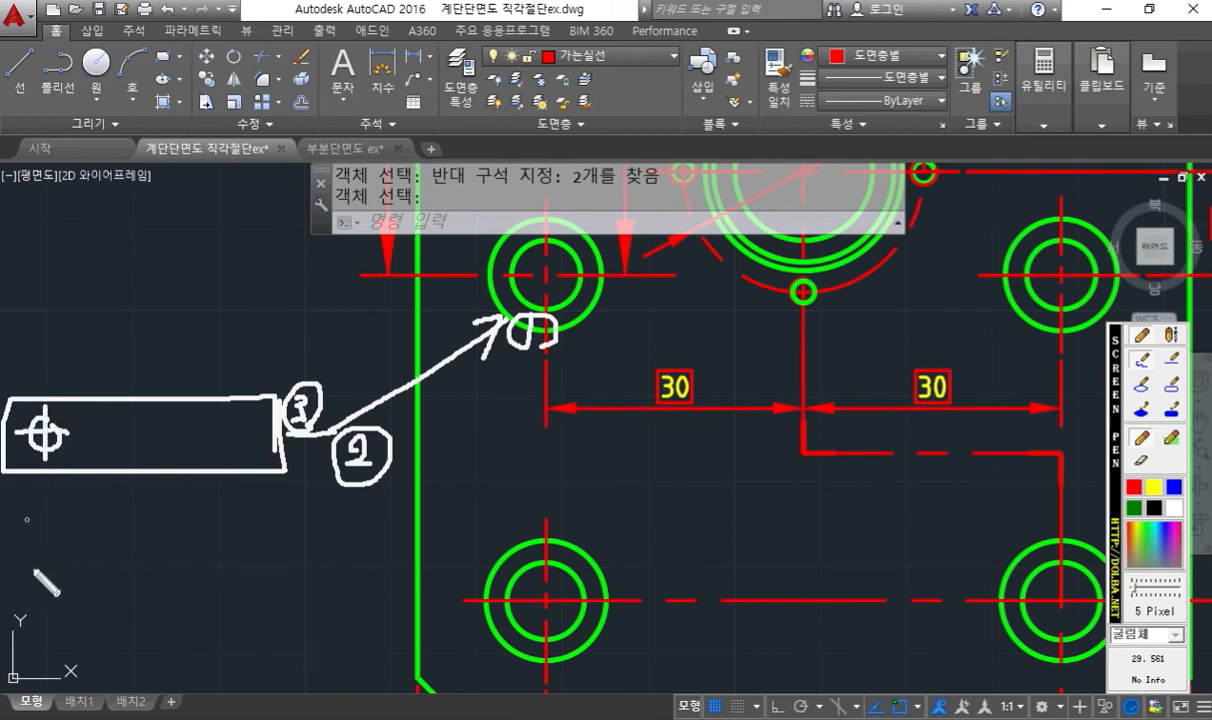
# - Write the tolerance name 위치도 with a parenthesised note beneath the sketched frame
pyautogui.moveTo(25, 506)
pyautogui.mouseDown()
pyautogui.moveTo(42, 541)
pyautogui.moveTo(24, 557)
pyautogui.moveTo(46, 561)
pyautogui.mouseUp()
pyautogui.moveTo(65, 506)
pyautogui.mouseDown()
pyautogui.moveTo(58, 538)
pyautogui.moveTo(97, 545)
pyautogui.mouseUp()
pyautogui.moveTo(140, 507); pyautogui.dragTo(160, 554)
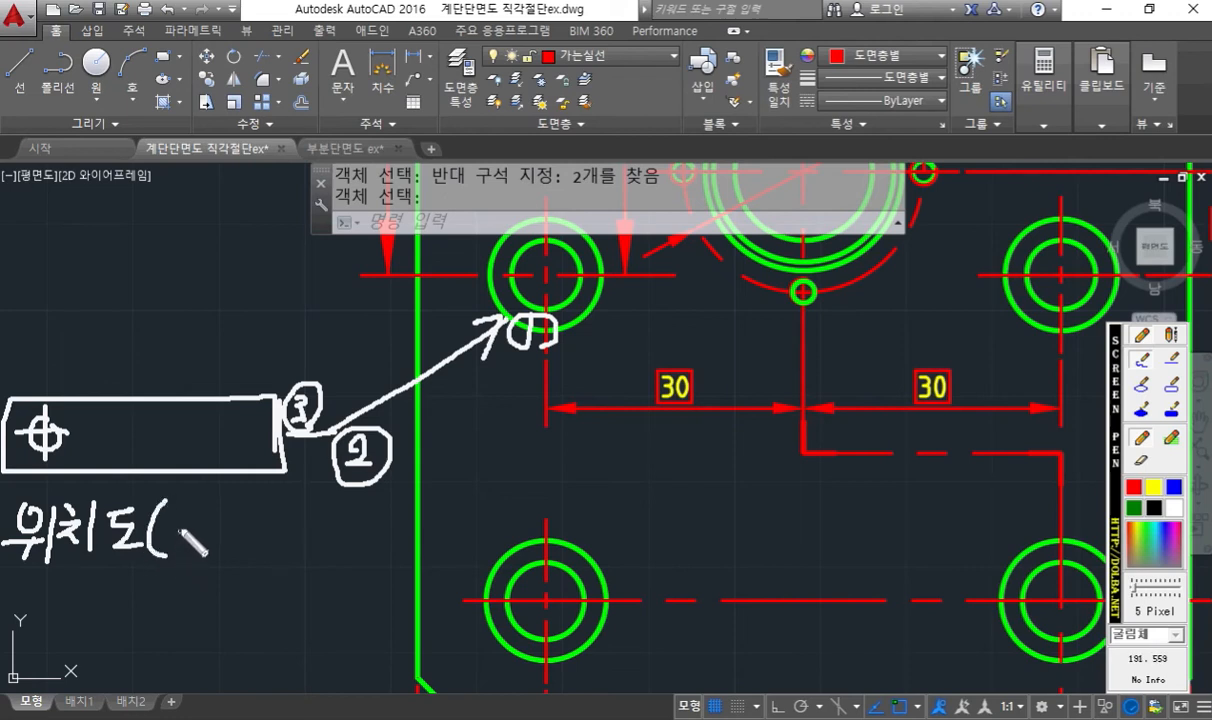
pyautogui.moveTo(180, 511)
pyautogui.mouseDown()
pyautogui.moveTo(200, 510)
pyautogui.moveTo(186, 524)
pyautogui.mouseUp()
pyautogui.moveTo(163, 531)
pyautogui.mouseDown()
pyautogui.moveTo(206, 532)
pyautogui.moveTo(198, 556)
pyautogui.mouseUp()
pyautogui.moveTo(218, 508)
pyautogui.mouseDown()
pyautogui.moveTo(217, 552)
pyautogui.moveTo(258, 497)
pyautogui.mouseUp()
pyautogui.moveTo(250, 502)
pyautogui.mouseDown()
pyautogui.moveTo(232, 535)
pyautogui.moveTo(272, 556)
pyautogui.moveTo(310, 515)
pyautogui.moveTo(312, 533)
pyautogui.mouseUp()
pyautogui.moveTo(299, 534)
pyautogui.mouseDown()
pyautogui.moveTo(298, 549)
pyautogui.moveTo(317, 549)
pyautogui.mouseUp()
pyautogui.moveTo(324, 504); pyautogui.dragTo(331, 566)
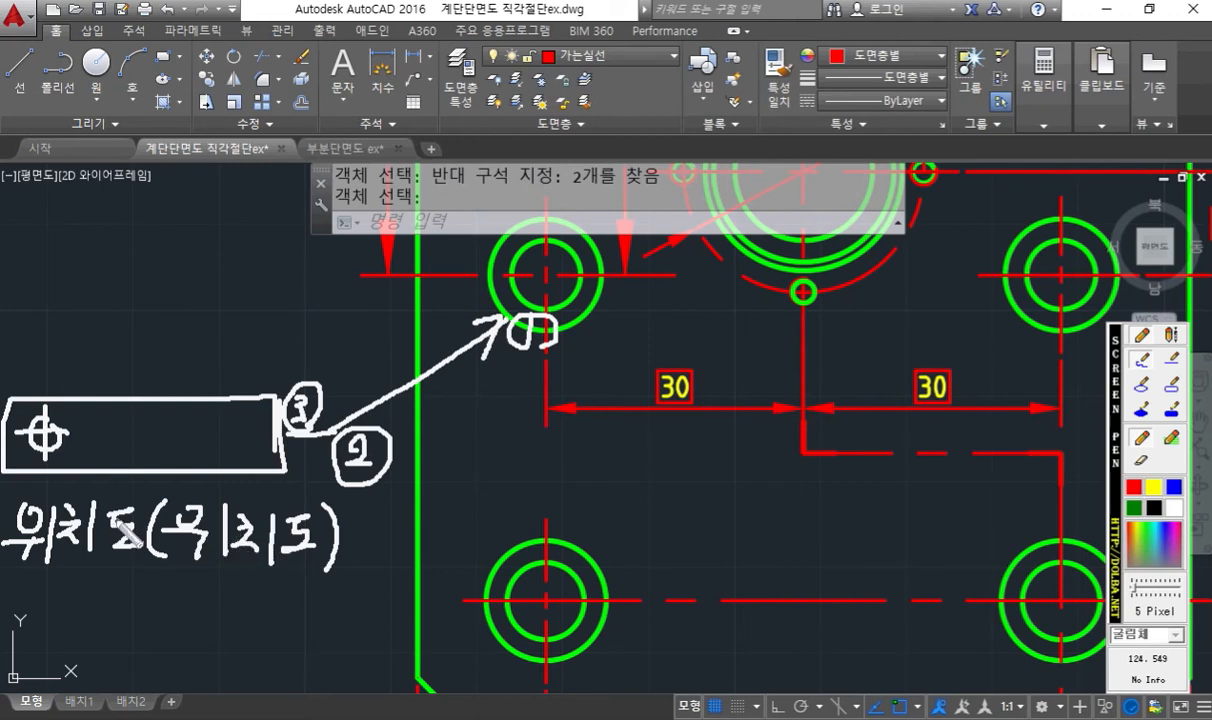
# - Divide off the symbol cell of the sketched frame and write the tolerance Ø0.006 beside it
pyautogui.moveTo(79, 399); pyautogui.dragTo(79, 465)
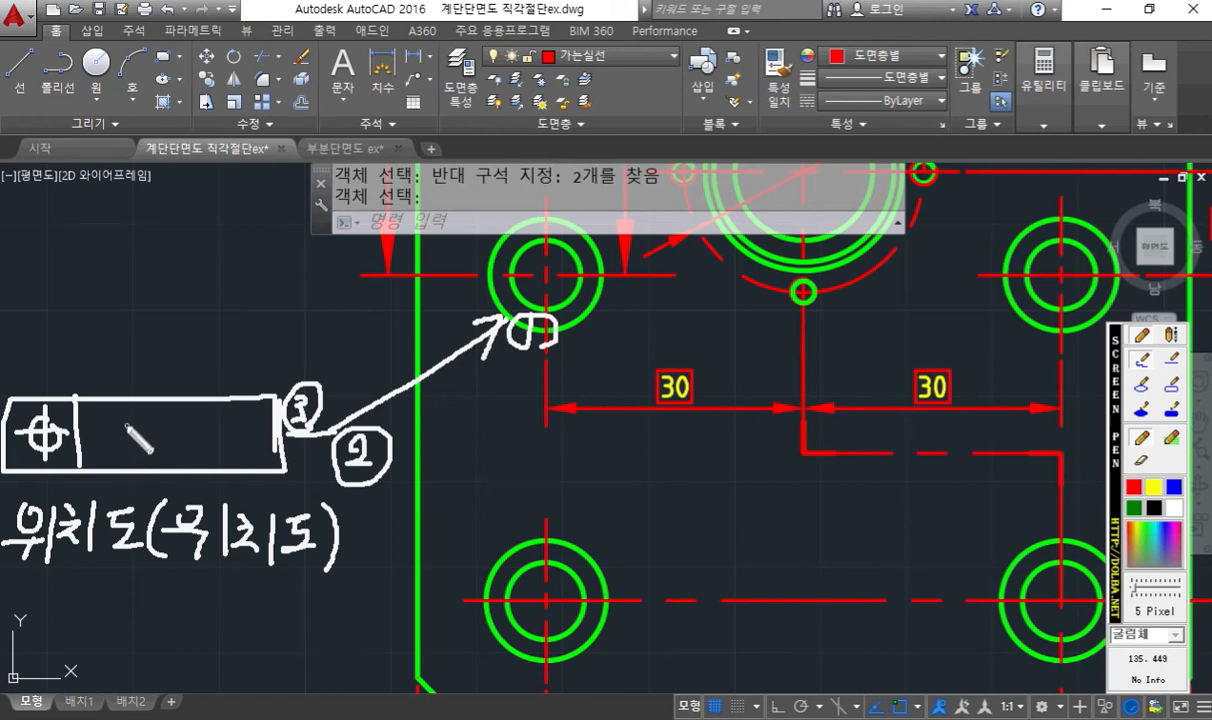
pyautogui.moveTo(132, 422); pyautogui.dragTo(128, 462)
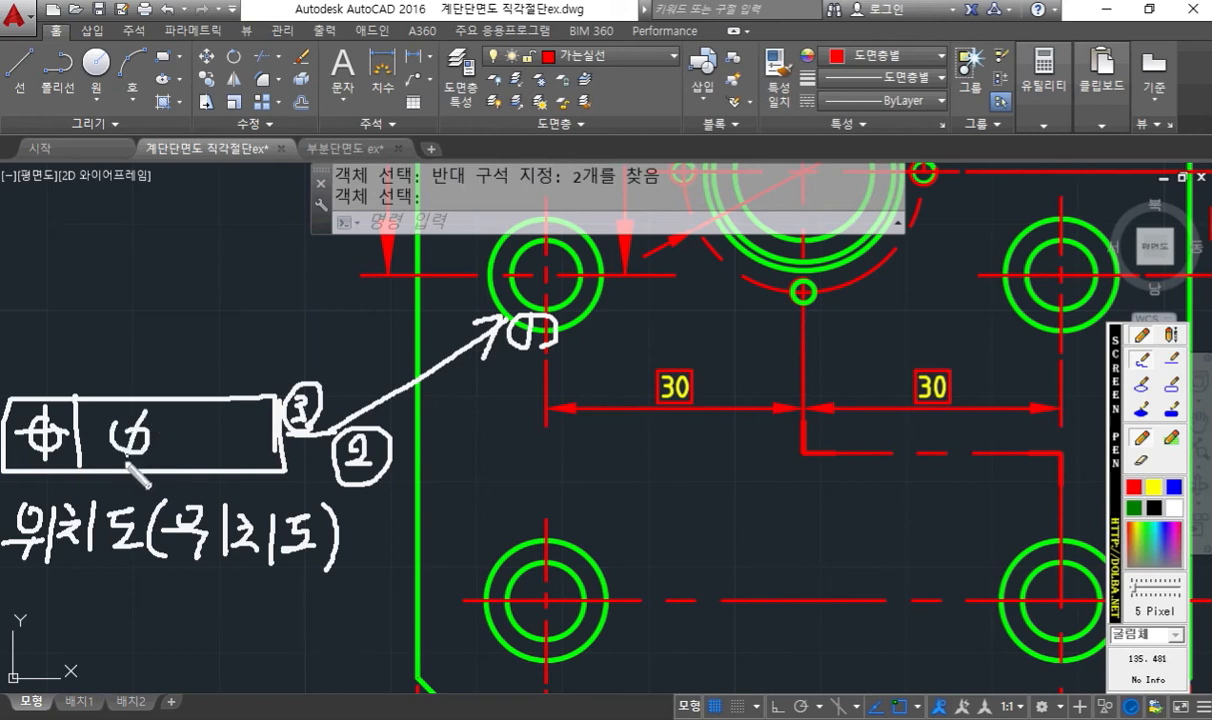
pyautogui.moveTo(180, 424)
pyautogui.mouseDown()
pyautogui.moveTo(204, 452)
pyautogui.moveTo(214, 430)
pyautogui.moveTo(229, 460)
pyautogui.moveTo(231, 427)
pyautogui.moveTo(259, 452)
pyautogui.moveTo(266, 440)
pyautogui.mouseUp()
pyautogui.click(194, 461)
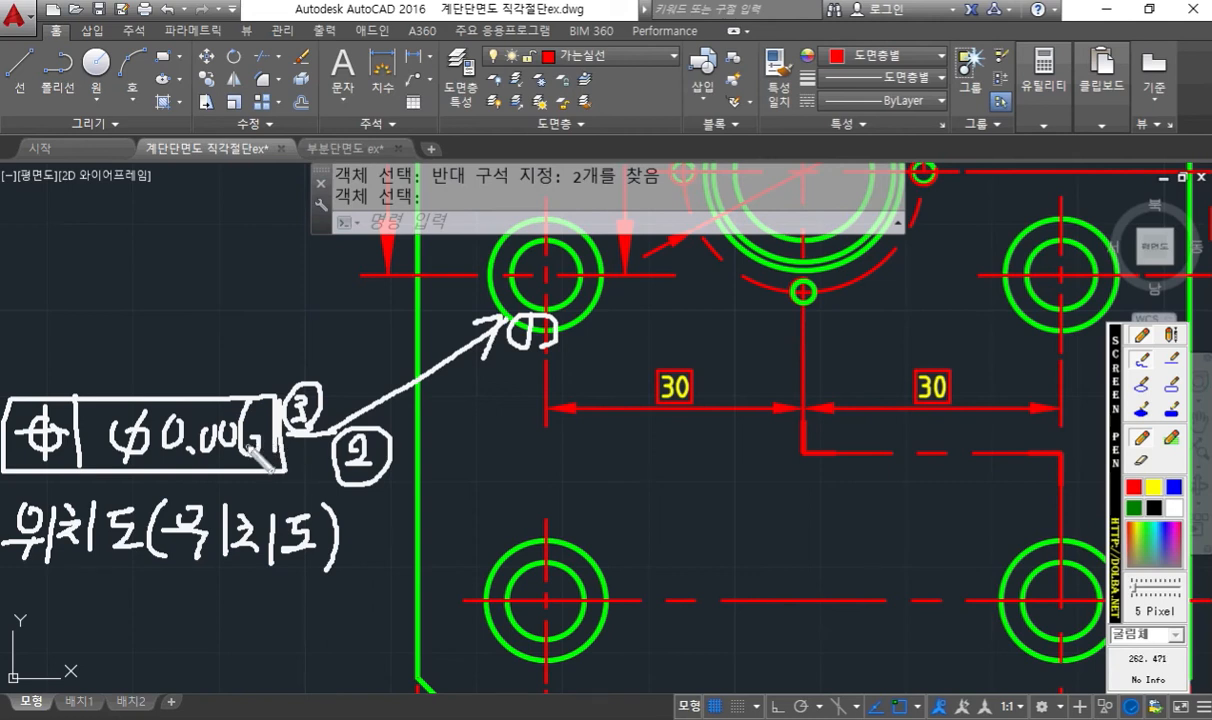
# - Circle the boxed 30 dimension, trace the upper holes' centreline, and point to the 12 dimension with a boxed 12 note
pyautogui.moveTo(726, 425)
pyautogui.mouseDown()
pyautogui.moveTo(645, 428)
pyautogui.moveTo(725, 355)
pyautogui.moveTo(728, 433)
pyautogui.mouseUp()
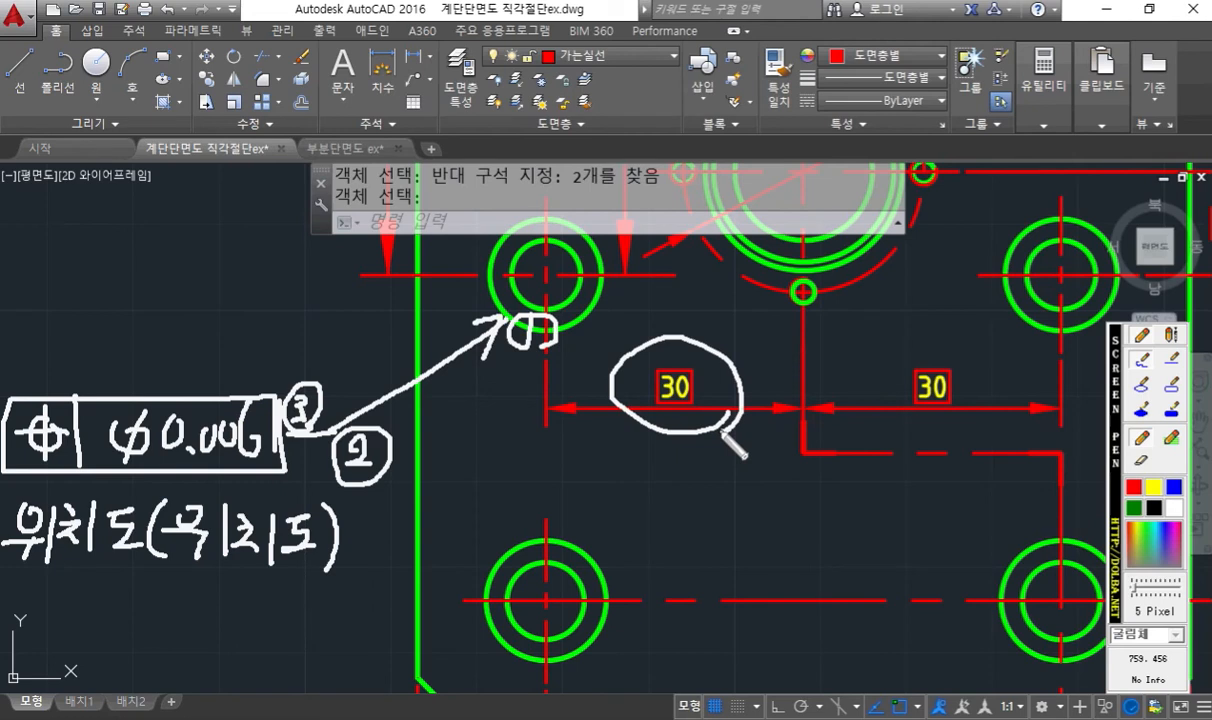
pyautogui.moveTo(729, 432); pyautogui.dragTo(738, 418)
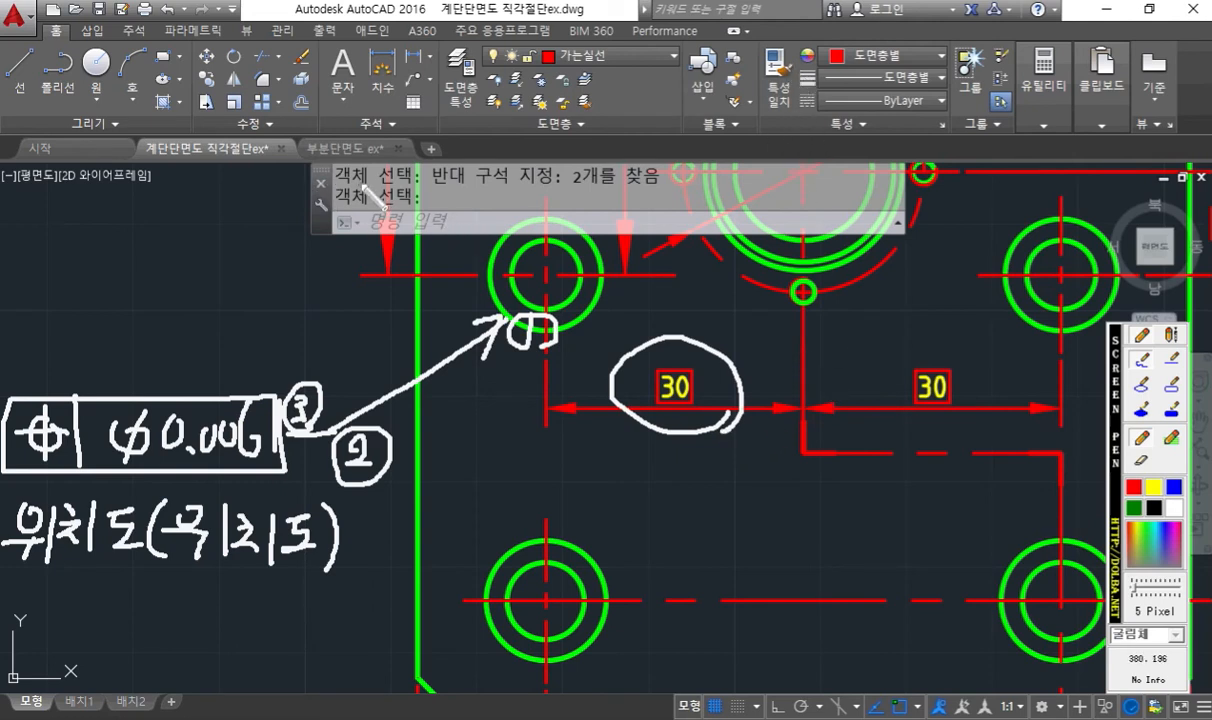
pyautogui.moveTo(424, 274); pyautogui.dragTo(1192, 272)
pyautogui.moveTo(1203, 198); pyautogui.dragTo(1204, 250)
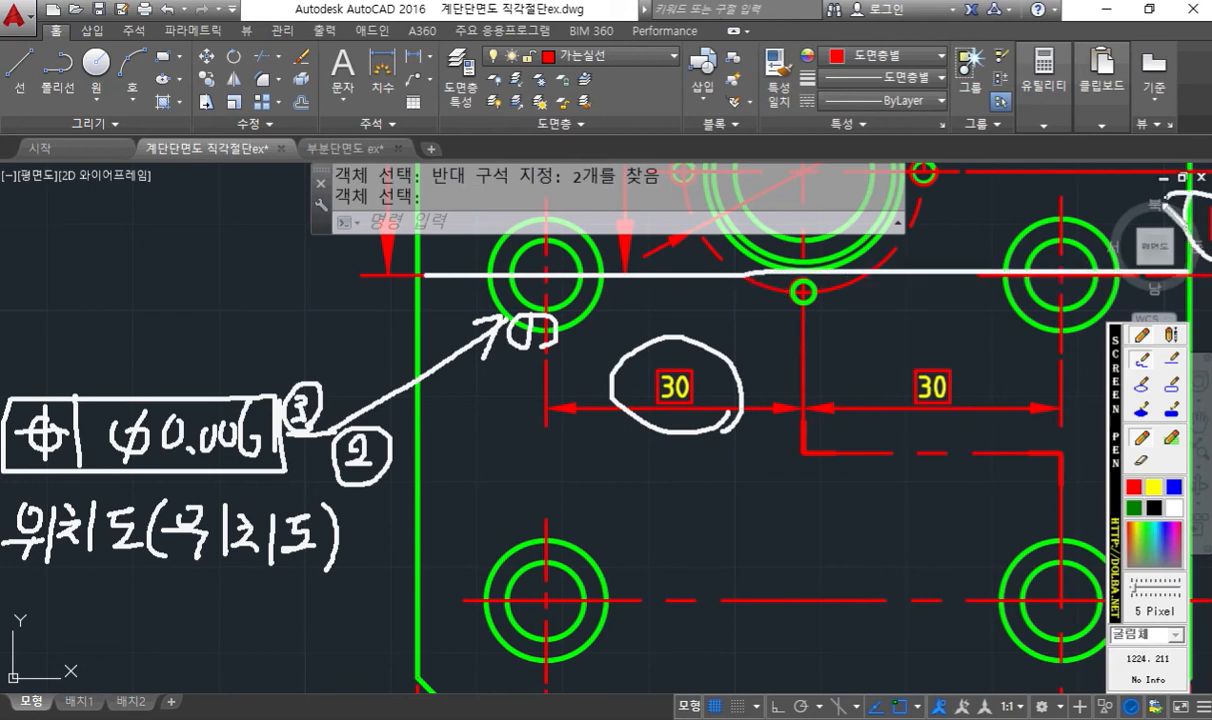
pyautogui.moveTo(1075, 183)
pyautogui.mouseDown()
pyautogui.moveTo(1115, 196)
pyautogui.moveTo(1113, 222)
pyautogui.mouseUp()
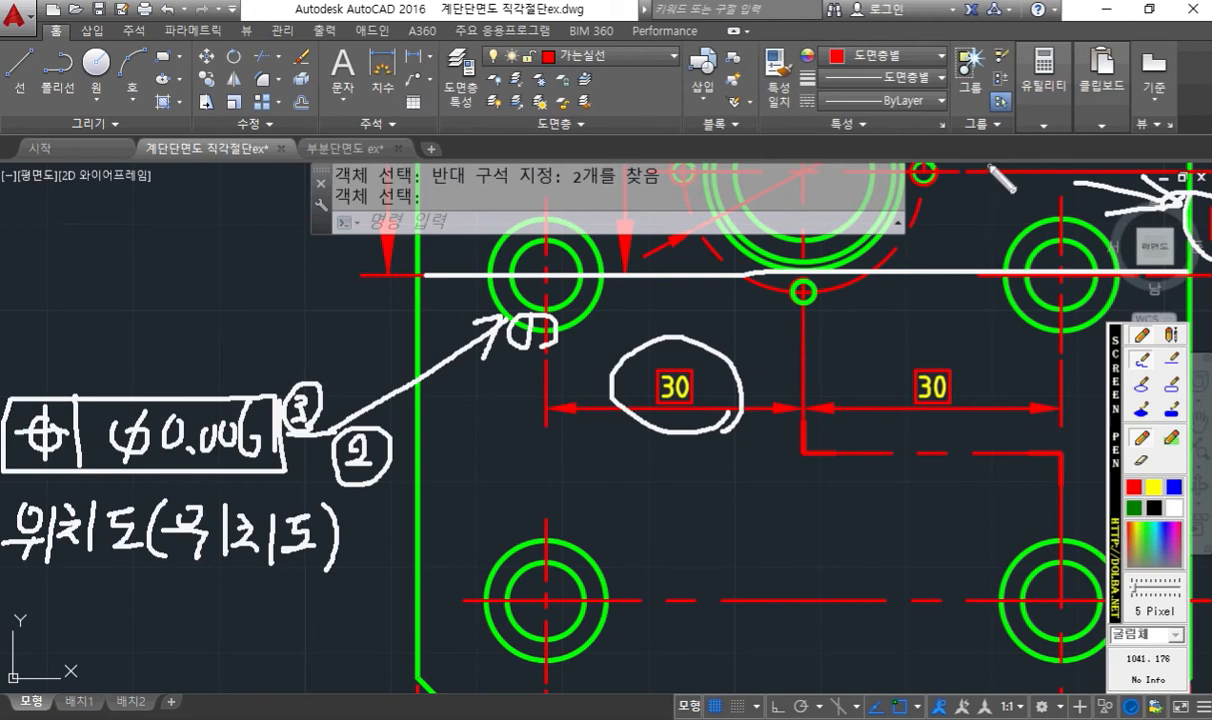
pyautogui.moveTo(991, 158)
pyautogui.mouseDown()
pyautogui.moveTo(998, 207)
pyautogui.moveTo(1030, 174)
pyautogui.moveTo(1046, 186)
pyautogui.mouseUp()
pyautogui.moveTo(985, 213)
pyautogui.mouseDown()
pyautogui.moveTo(1072, 211)
pyautogui.moveTo(1075, 140)
pyautogui.moveTo(968, 148)
pyautogui.moveTo(970, 212)
pyautogui.mouseUp()
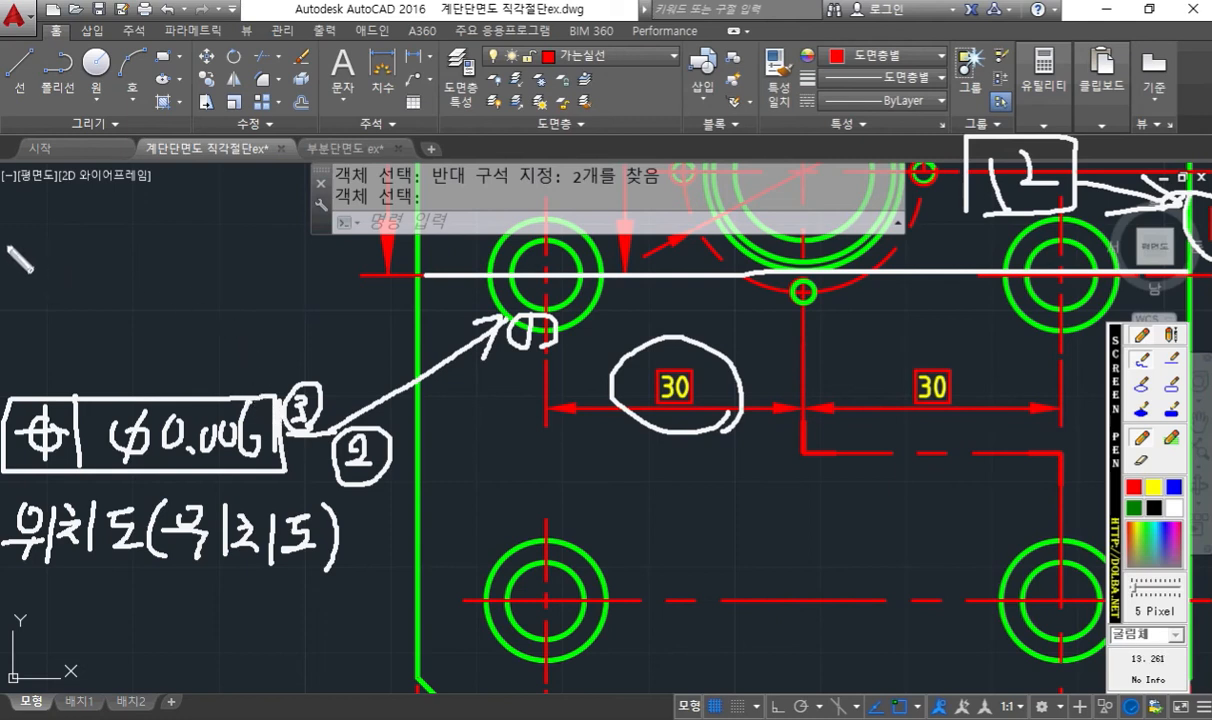
# - Sketch a second tolerance frame above the position frame with three datum cells A, B and C
pyautogui.moveTo(12, 246)
pyautogui.mouseDown()
pyautogui.moveTo(100, 300)
pyautogui.moveTo(330, 297)
pyautogui.mouseUp()
pyautogui.moveTo(16, 248)
pyautogui.mouseDown()
pyautogui.moveTo(340, 245)
pyautogui.moveTo(340, 288)
pyautogui.mouseUp()
pyautogui.moveTo(200, 246)
pyautogui.mouseDown()
pyautogui.moveTo(200, 294)
pyautogui.moveTo(233, 276)
pyautogui.moveTo(268, 290)
pyautogui.mouseUp()
pyautogui.moveTo(268, 256); pyautogui.dragTo(270, 290)
pyautogui.moveTo(302, 245)
pyautogui.mouseDown()
pyautogui.moveTo(302, 294)
pyautogui.moveTo(338, 294)
pyautogui.mouseUp()
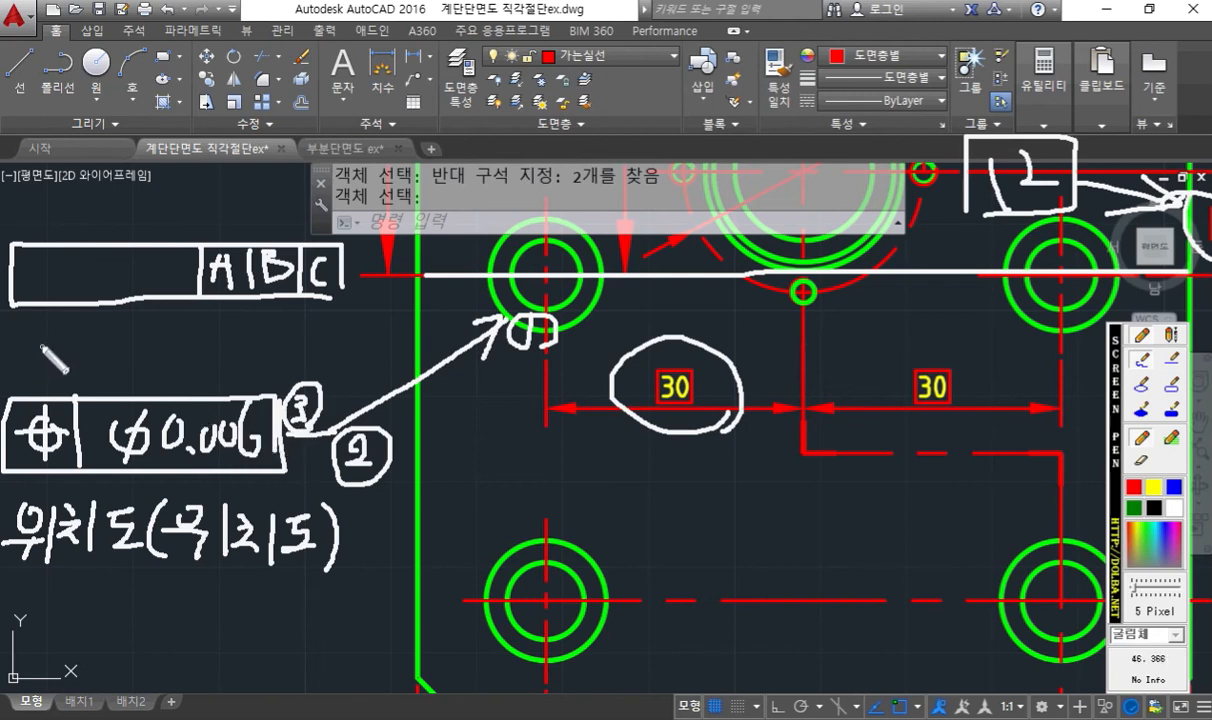
# - Write the quantity note 2개소 directly above the sketched position frame
pyautogui.moveTo(26, 349)
pyautogui.mouseDown()
pyautogui.moveTo(44, 345)
pyautogui.moveTo(51, 373)
pyautogui.moveTo(88, 376)
pyautogui.moveTo(101, 358)
pyautogui.mouseUp()
pyautogui.moveTo(102, 340); pyautogui.dragTo(103, 380)
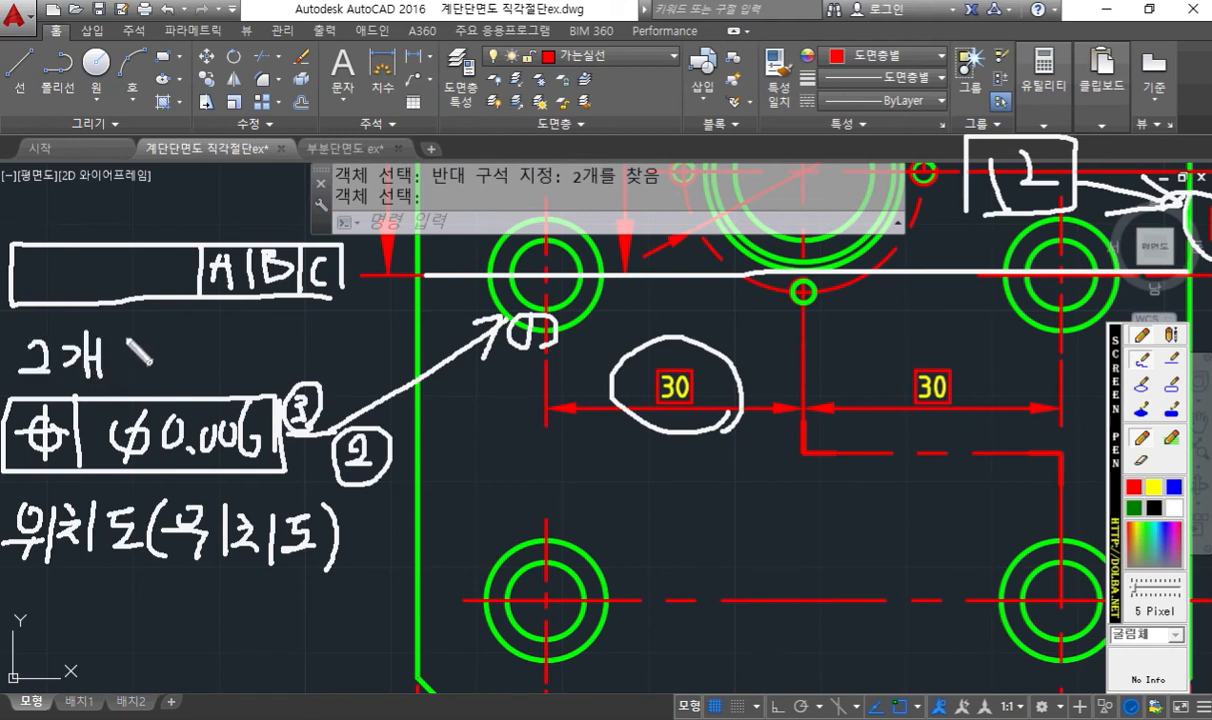
pyautogui.moveTo(127, 334); pyautogui.dragTo(114, 356)
pyautogui.moveTo(124, 345)
pyautogui.mouseDown()
pyautogui.moveTo(146, 358)
pyautogui.moveTo(132, 368)
pyautogui.mouseUp()
pyautogui.moveTo(112, 372); pyautogui.dragTo(150, 374)
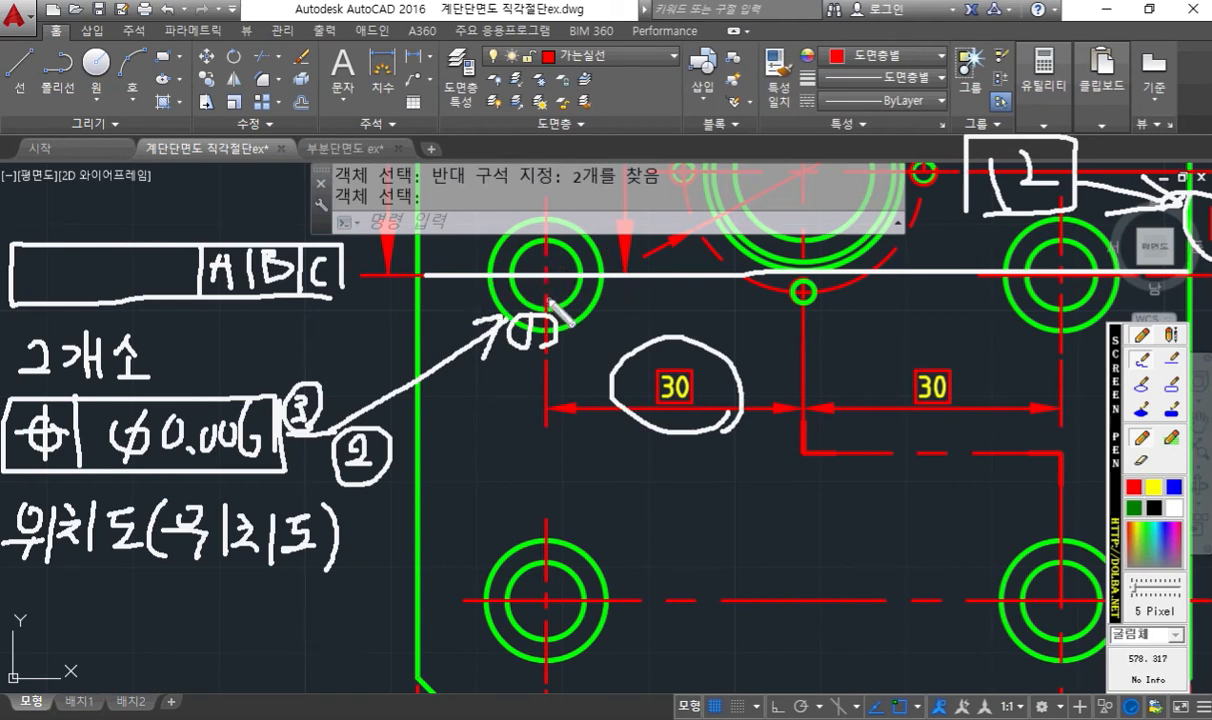
# - Sketch a stepped hole profile with its centreline below the 30 dimension, adding short strokes above and a label beneath
pyautogui.moveTo(690, 487)
pyautogui.mouseDown()
pyautogui.moveTo(760, 488)
pyautogui.moveTo(761, 566)
pyautogui.moveTo(678, 564)
pyautogui.mouseUp()
pyautogui.moveTo(763, 502); pyautogui.dragTo(833, 502)
pyautogui.moveTo(773, 545); pyautogui.dragTo(833, 545)
pyautogui.moveTo(760, 423); pyautogui.dragTo(726, 481)
pyautogui.moveTo(814, 443); pyautogui.dragTo(788, 480)
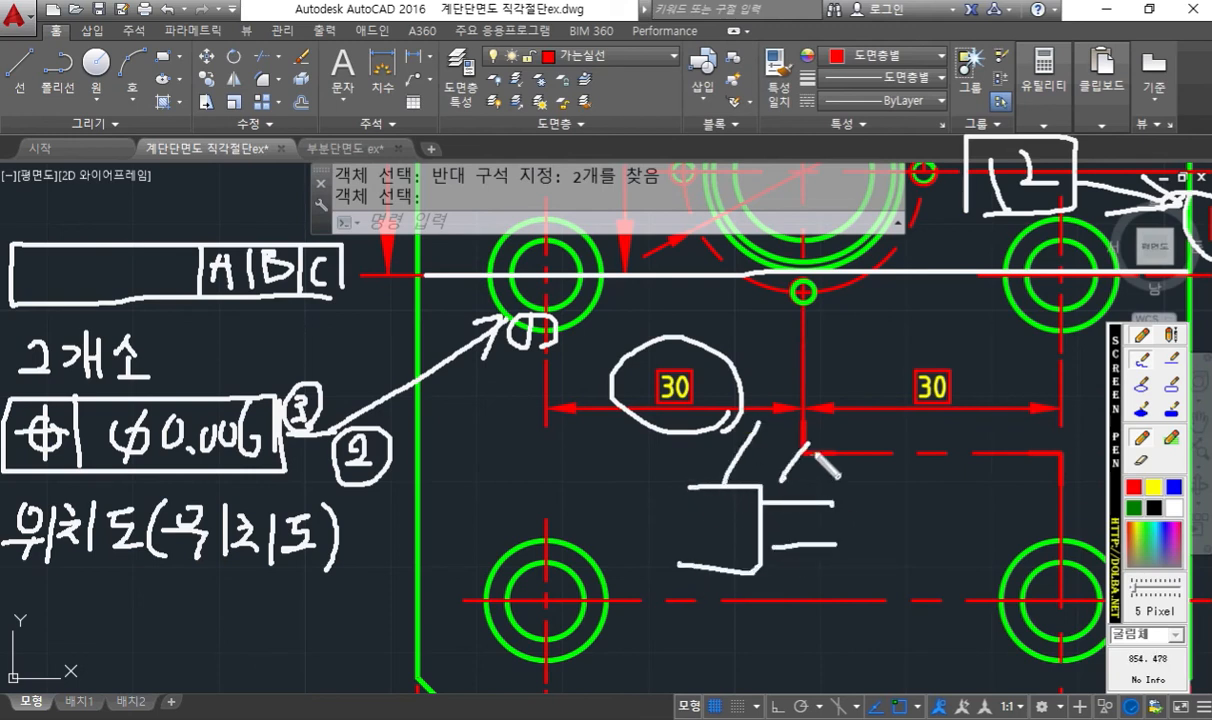
pyautogui.moveTo(689, 526); pyautogui.dragTo(910, 524)
pyautogui.click(794, 521)
pyautogui.moveTo(776, 566)
pyautogui.mouseDown()
pyautogui.moveTo(797, 566)
pyautogui.moveTo(775, 586)
pyautogui.mouseUp()
pyautogui.moveTo(786, 575); pyautogui.dragTo(808, 598)
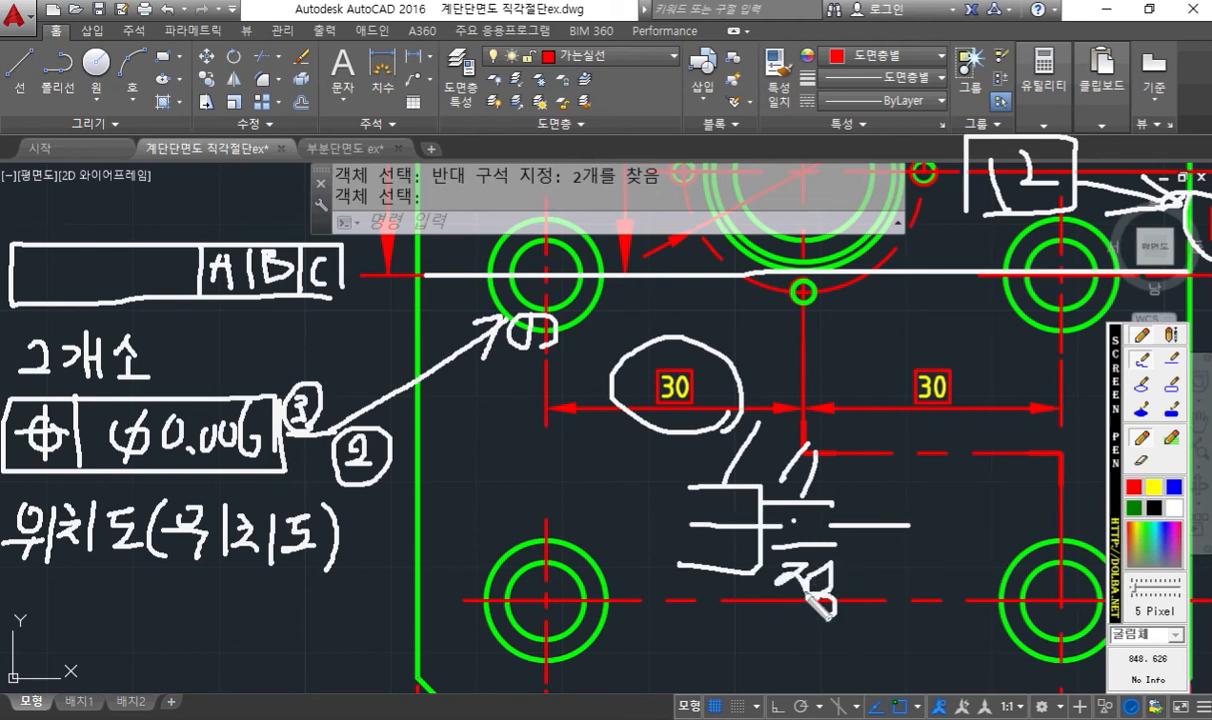
# - Write a note under the upper-left hole, draw an arrow to the upper-right hole, and circle the 2개소 note
pyautogui.moveTo(512, 366); pyautogui.dragTo(540, 384)
pyautogui.moveTo(510, 386)
pyautogui.mouseDown()
pyautogui.moveTo(542, 392)
pyautogui.moveTo(547, 432)
pyautogui.mouseUp()
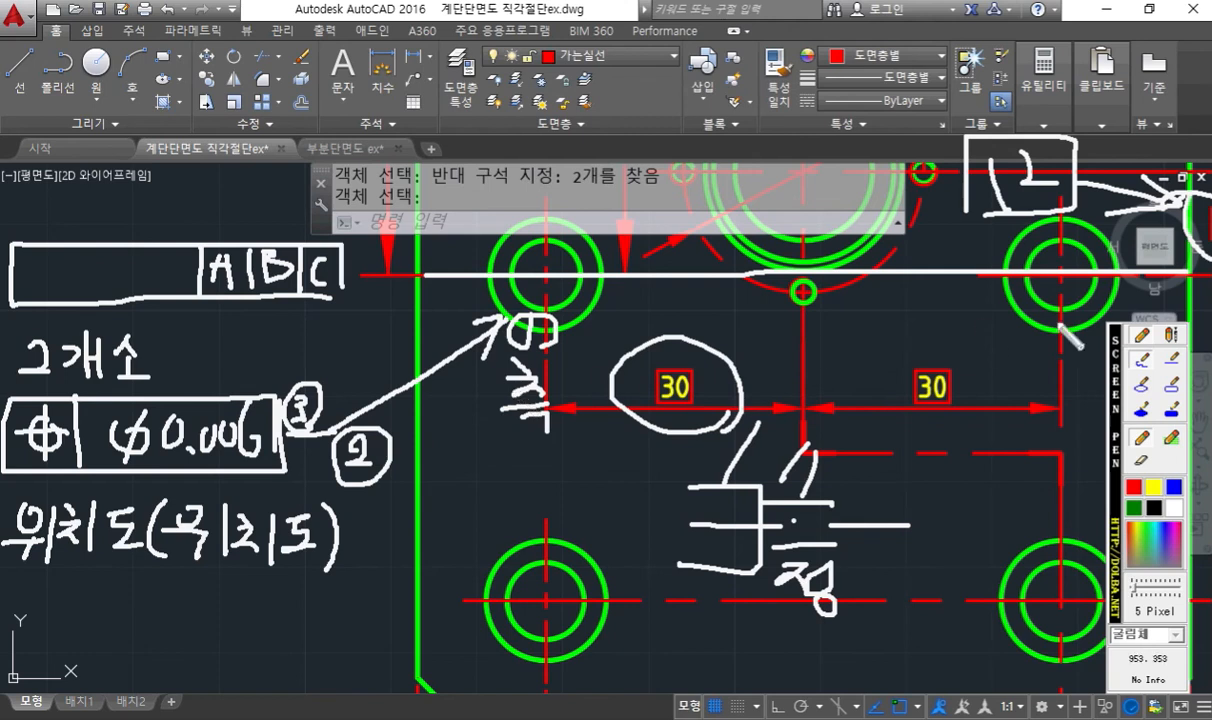
pyautogui.moveTo(1048, 311); pyautogui.dragTo(991, 359)
pyautogui.moveTo(1040, 322); pyautogui.dragTo(1048, 368)
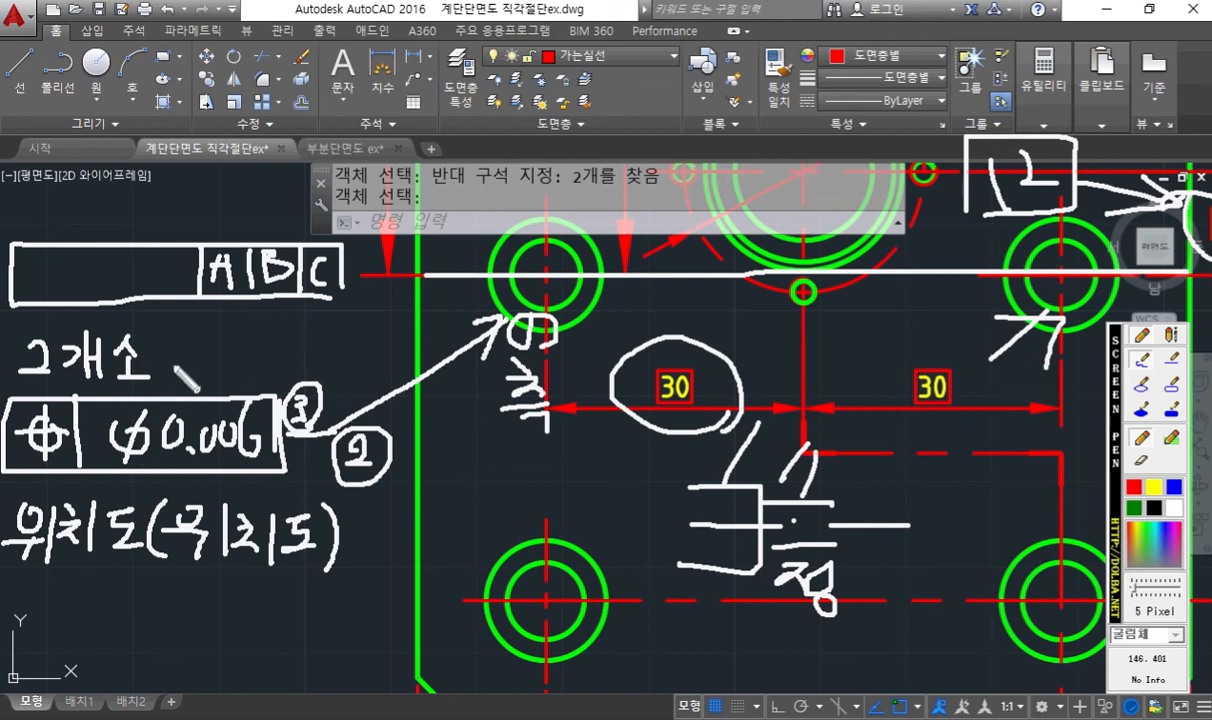
pyautogui.moveTo(167, 348)
pyautogui.mouseDown()
pyautogui.moveTo(135, 390)
pyautogui.moveTo(12, 350)
pyautogui.moveTo(150, 310)
pyautogui.moveTo(160, 378)
pyautogui.mouseUp()
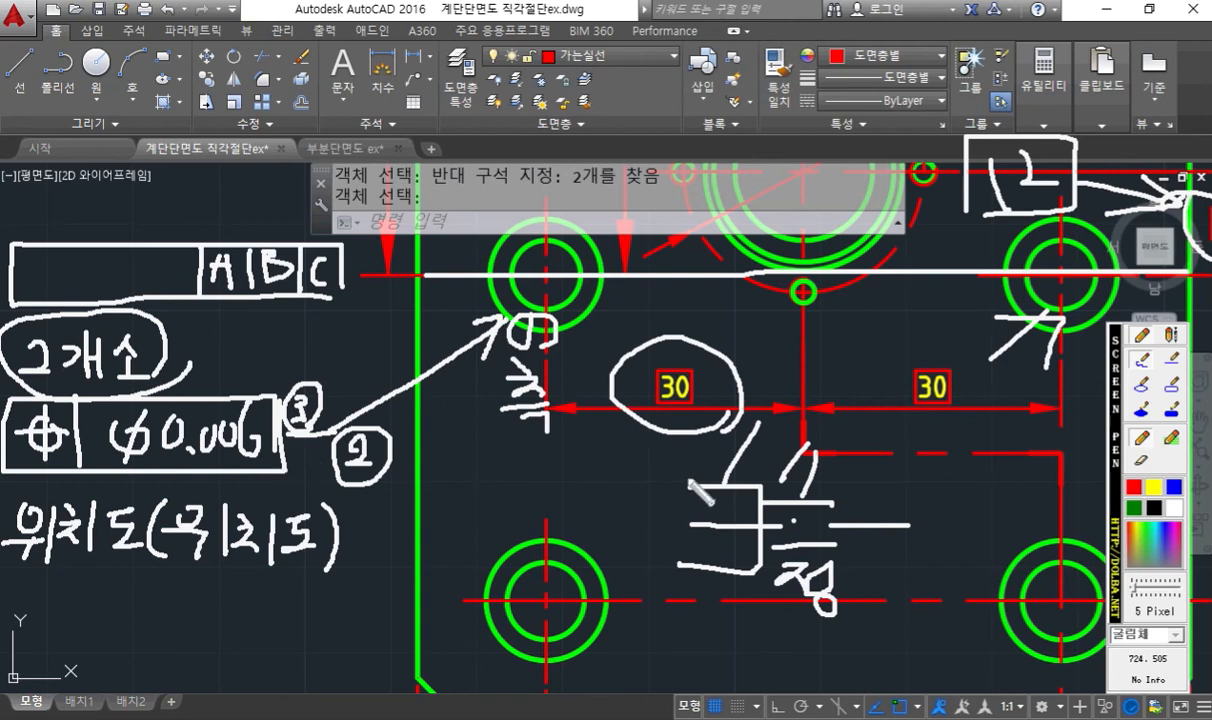
# - Sketch another tolerance frame with a scribbled-over note above it, and cross out its leader
pyautogui.moveTo(446, 92)
pyautogui.mouseDown()
pyautogui.moveTo(640, 88)
pyautogui.moveTo(446, 148)
pyautogui.moveTo(446, 95)
pyautogui.mouseUp()
pyautogui.moveTo(510, 40)
pyautogui.mouseDown()
pyautogui.moveTo(440, 60)
pyautogui.moveTo(488, 44)
pyautogui.moveTo(493, 80)
pyautogui.moveTo(518, 66)
pyautogui.mouseUp()
pyautogui.moveTo(718, 80)
pyautogui.mouseDown()
pyautogui.moveTo(660, 158)
pyautogui.moveTo(735, 161)
pyautogui.mouseUp()
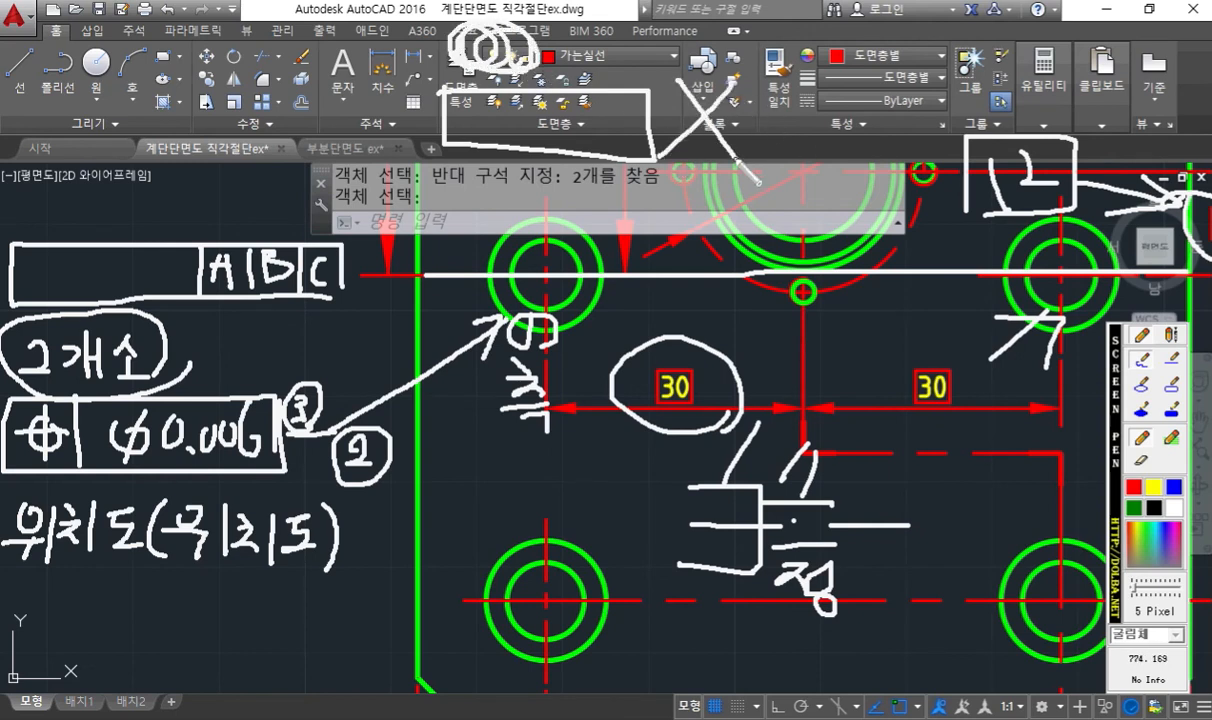
# - Draw X marks beside and below the sketched tolerance frame, and clear all the screen pen annotations
pyautogui.moveTo(385, 90)
pyautogui.mouseDown()
pyautogui.moveTo(345, 148)
pyautogui.moveTo(403, 152)
pyautogui.mouseUp()
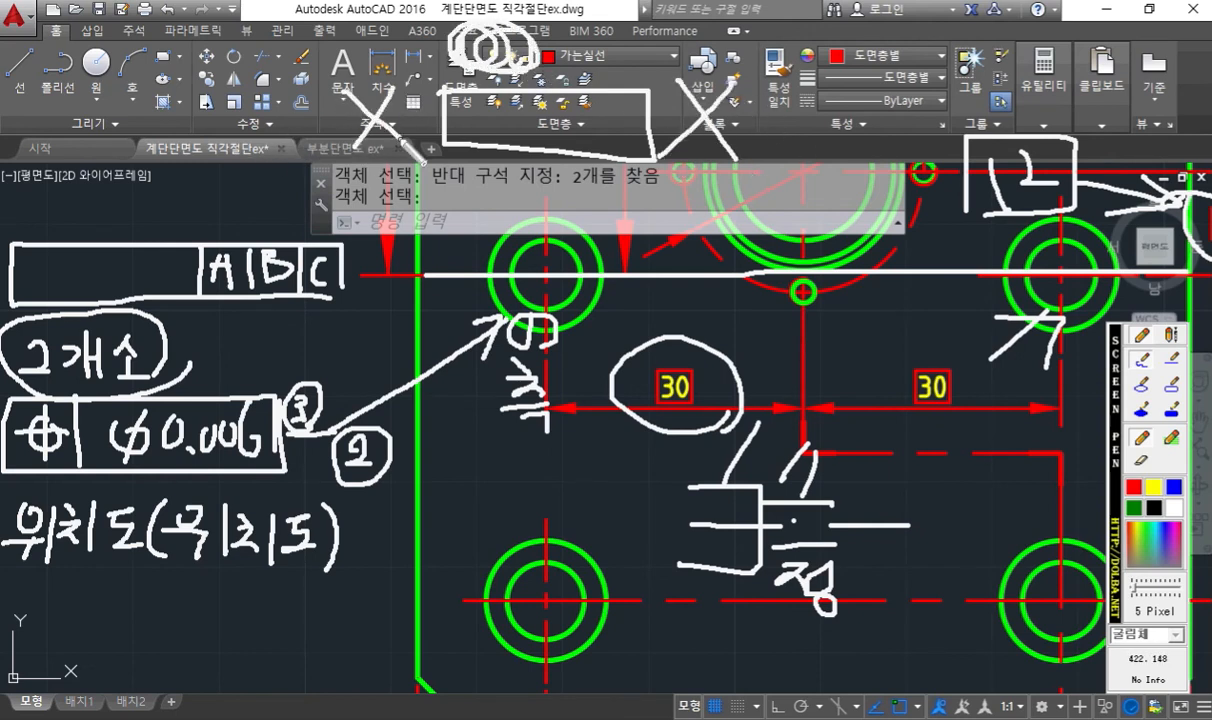
pyautogui.moveTo(550, 162); pyautogui.dragTo(484, 220)
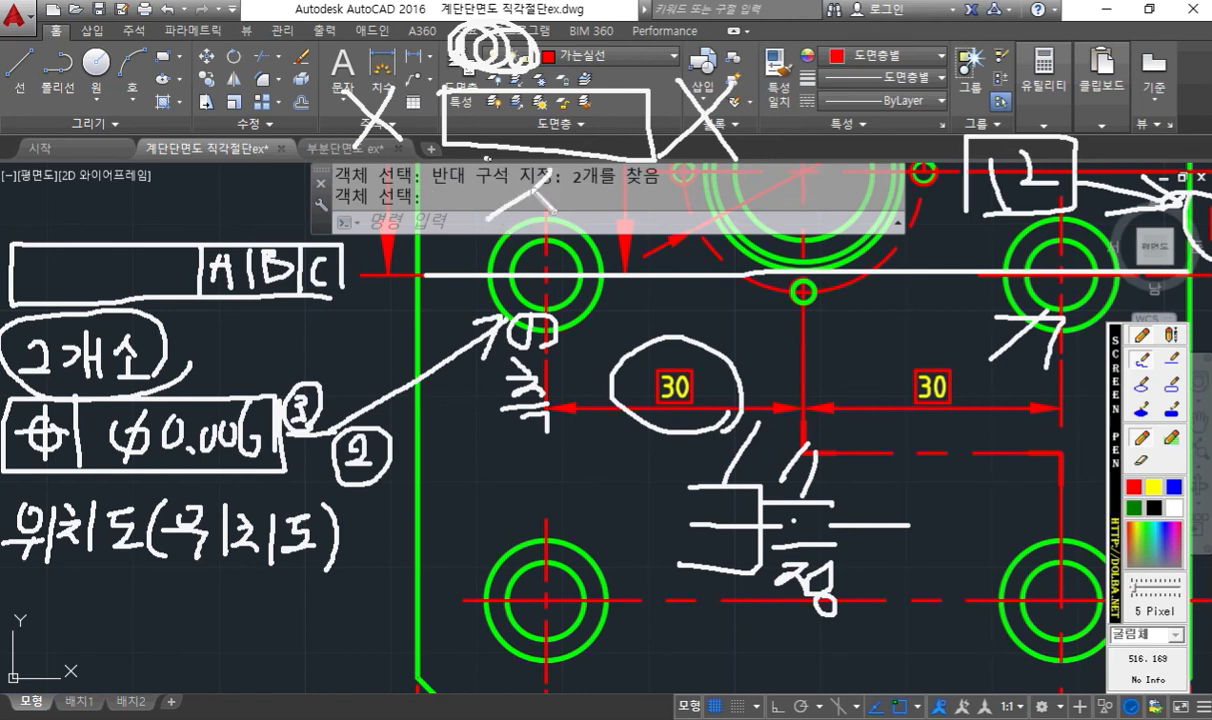
pyautogui.moveTo(490, 158); pyautogui.dragTo(597, 243)
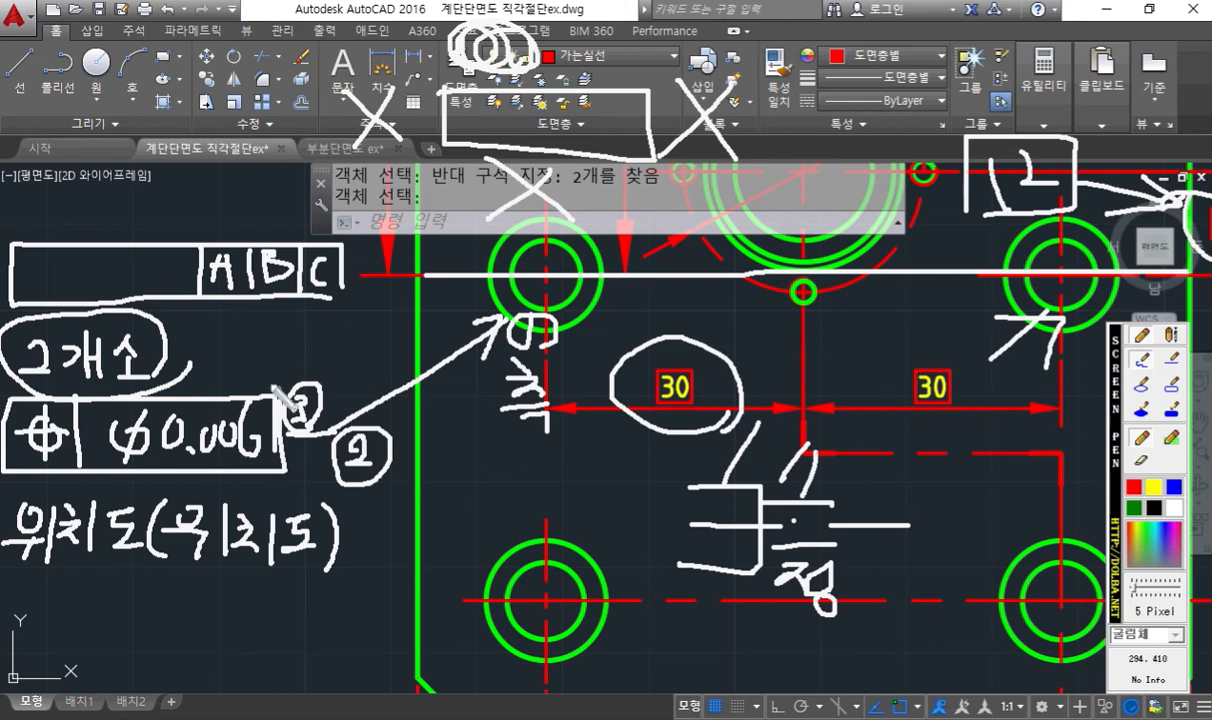
pyautogui.press('Escape')
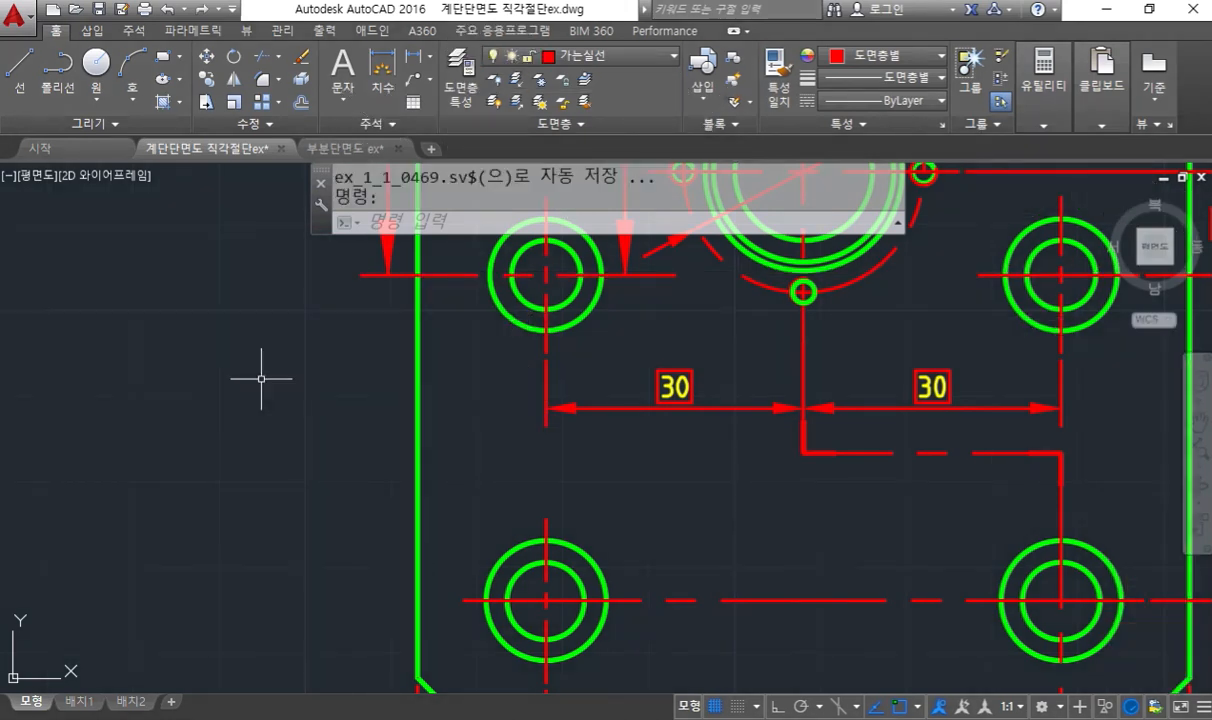
# - Draw a quick leader from the upper-left hole's outer circle down to the outside of the plate, ending in a short horizontal landing
pyautogui.moveTo(214, 381); pyautogui.dragTo(340, 377, button='middle')
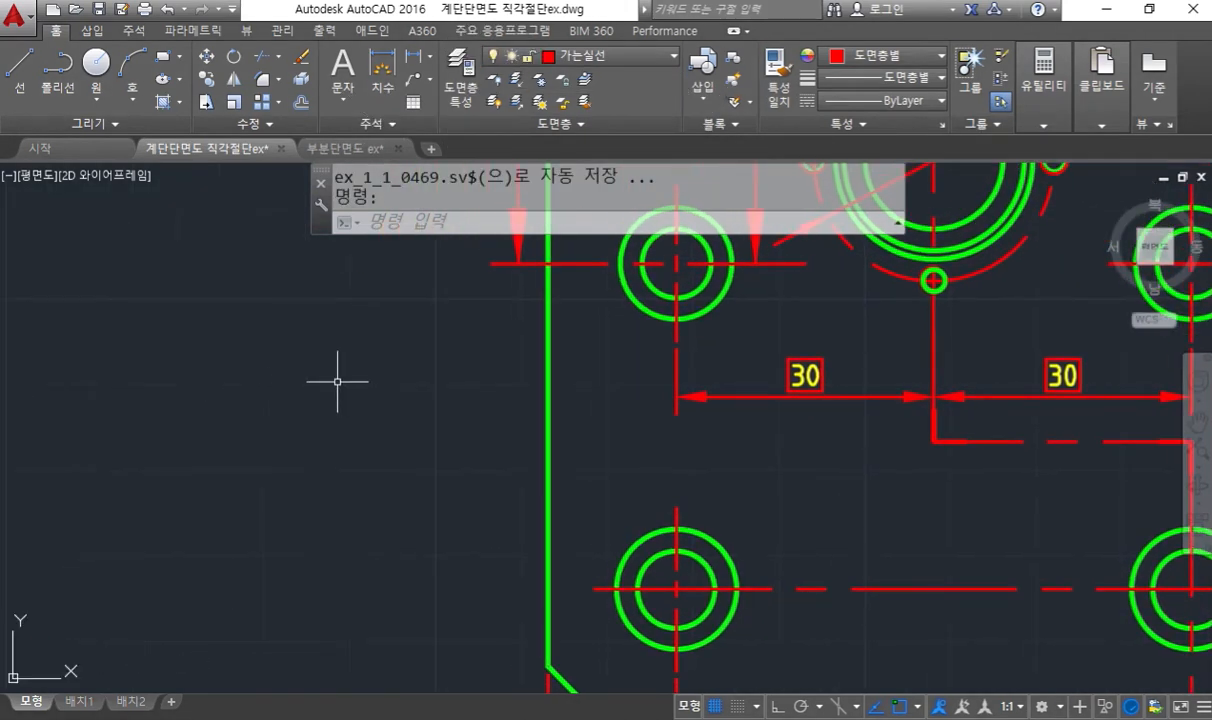
pyautogui.write('q')
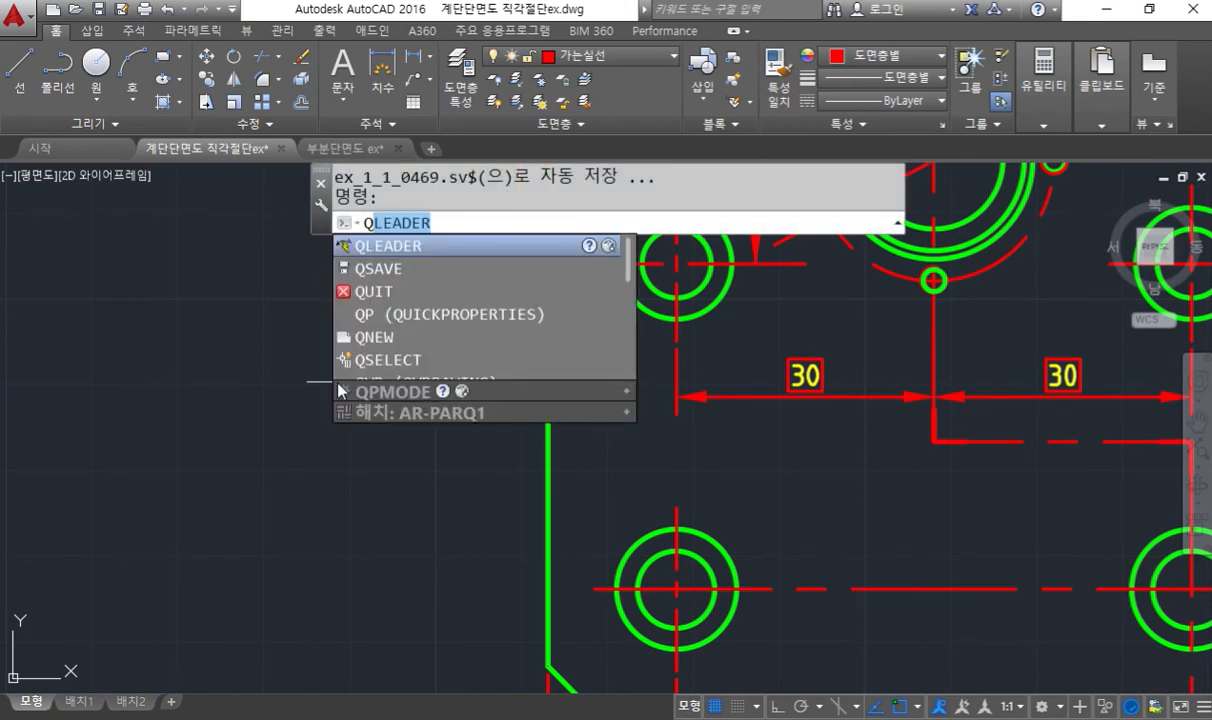
pyautogui.write('l')
pyautogui.press('Return')
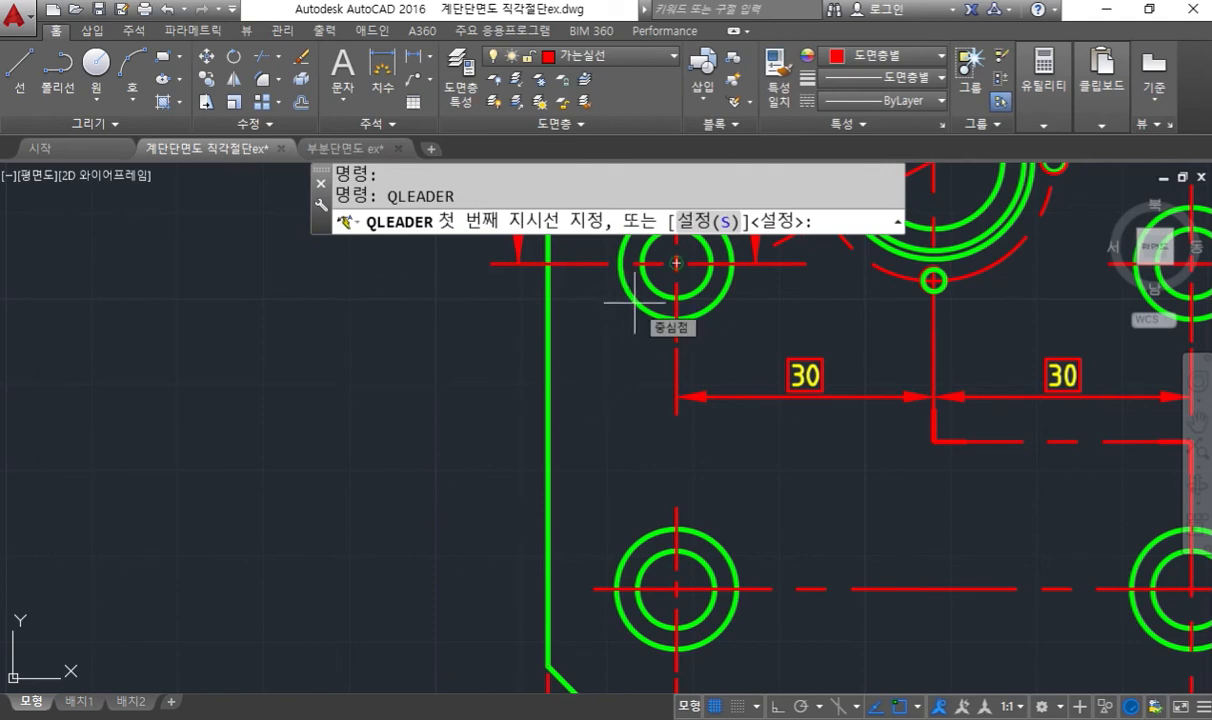
pyautogui.write('bea')
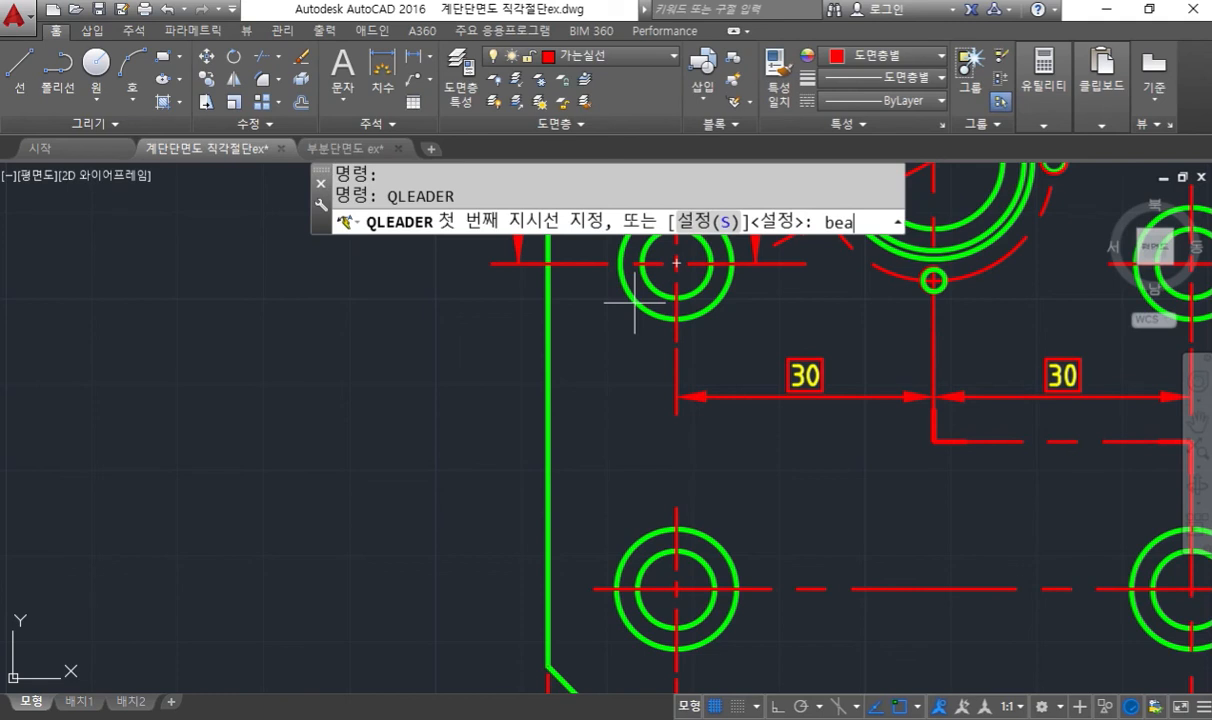
pyautogui.press('Return')
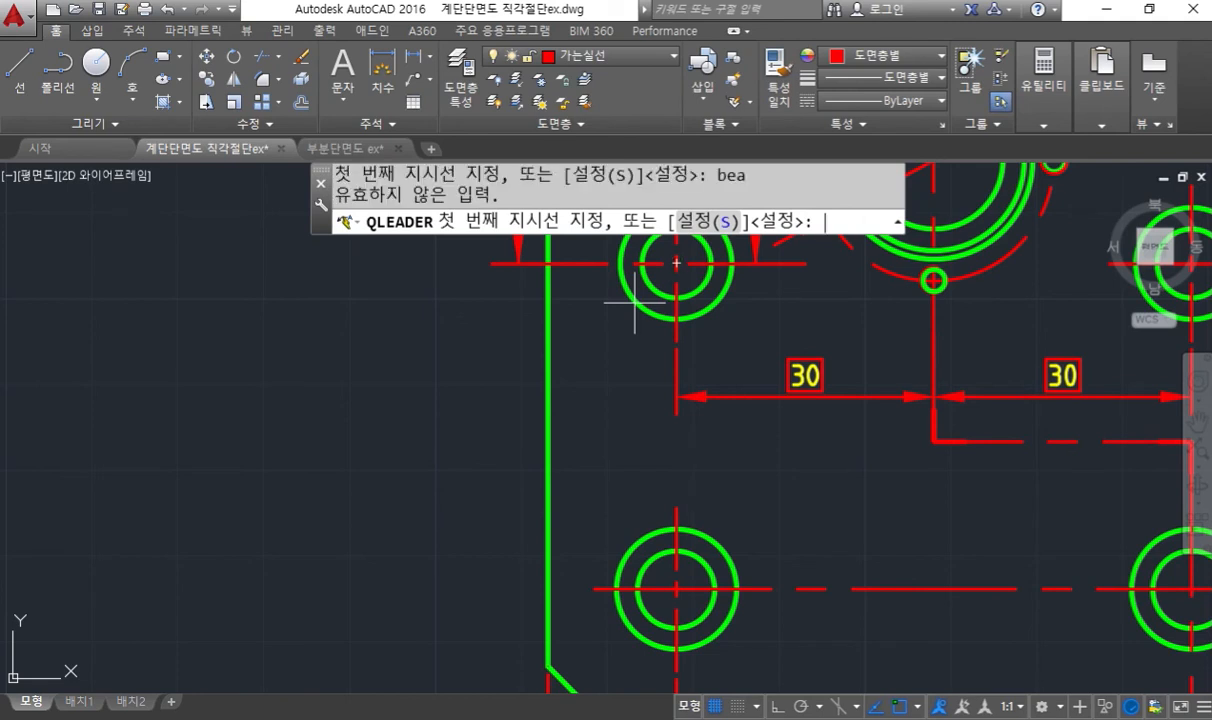
pyautogui.write('nea')
pyautogui.press('Return')
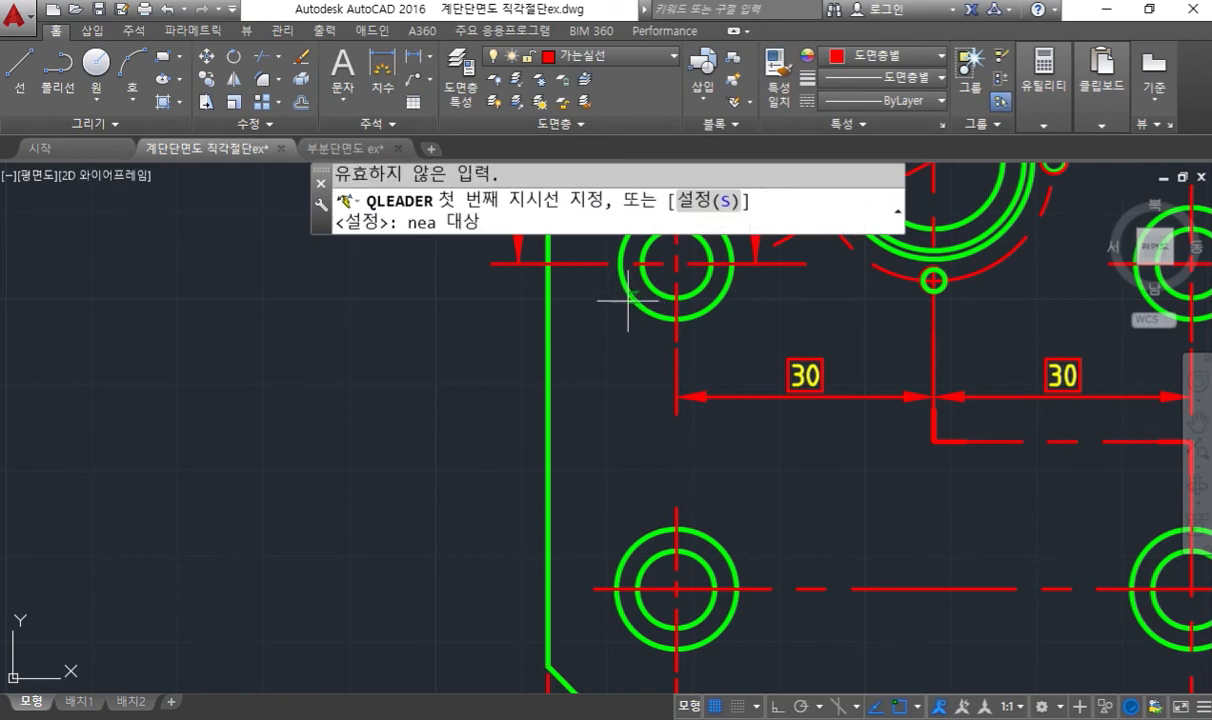
pyautogui.click(628, 302)
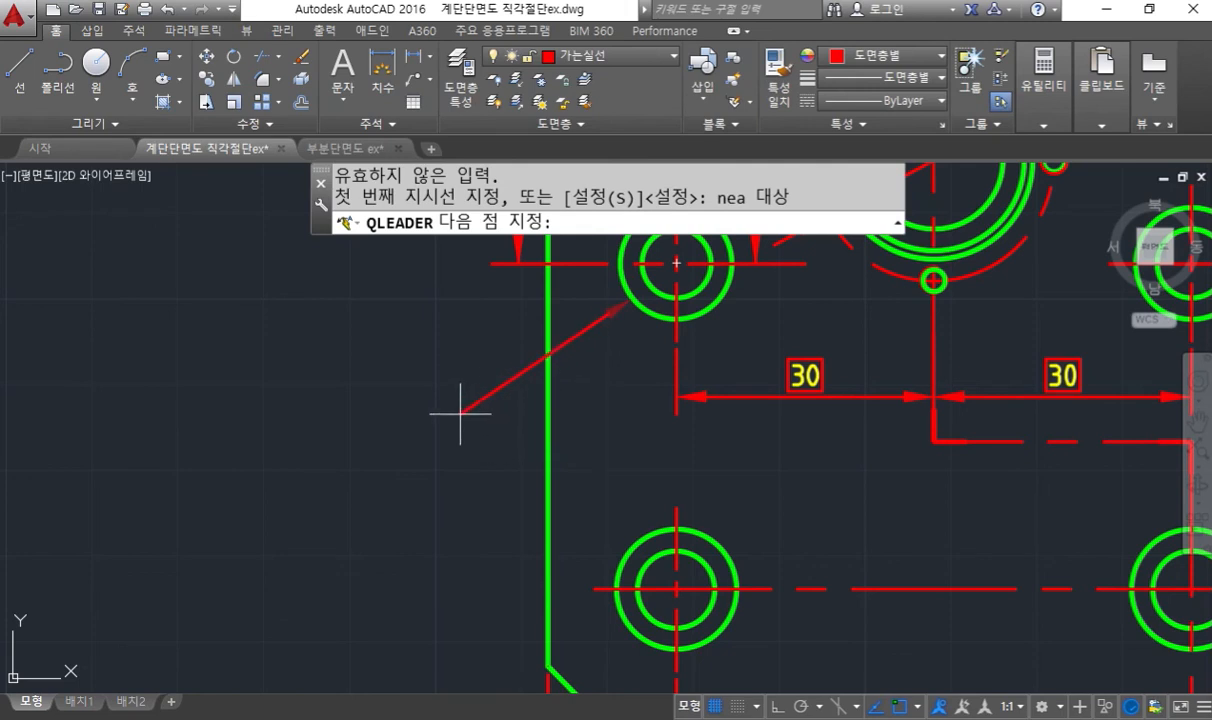
pyautogui.click(460, 409)
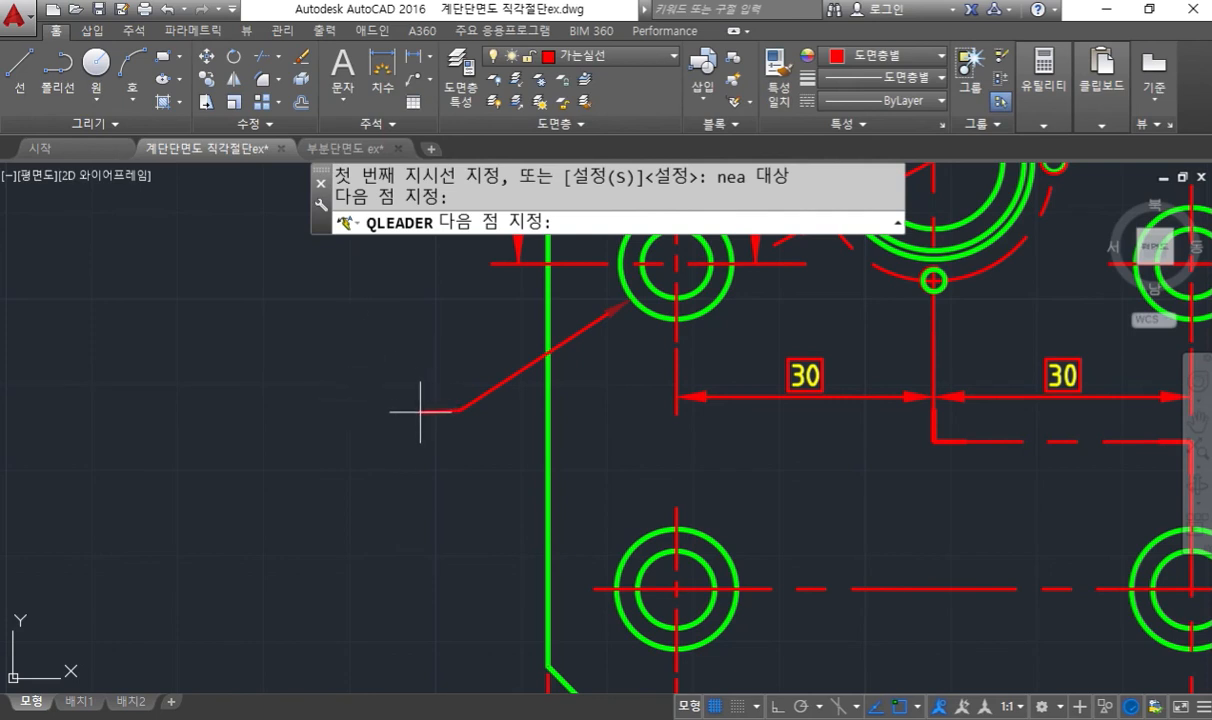
pyautogui.press('F8')
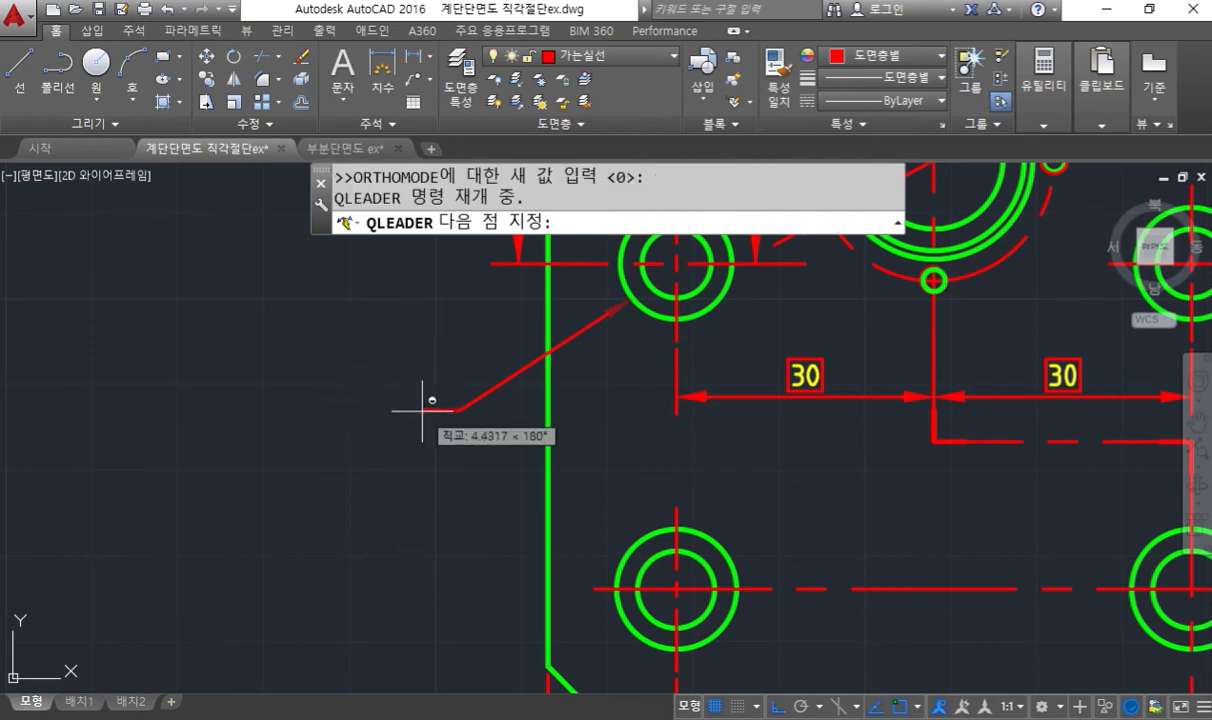
pyautogui.click(423, 410)
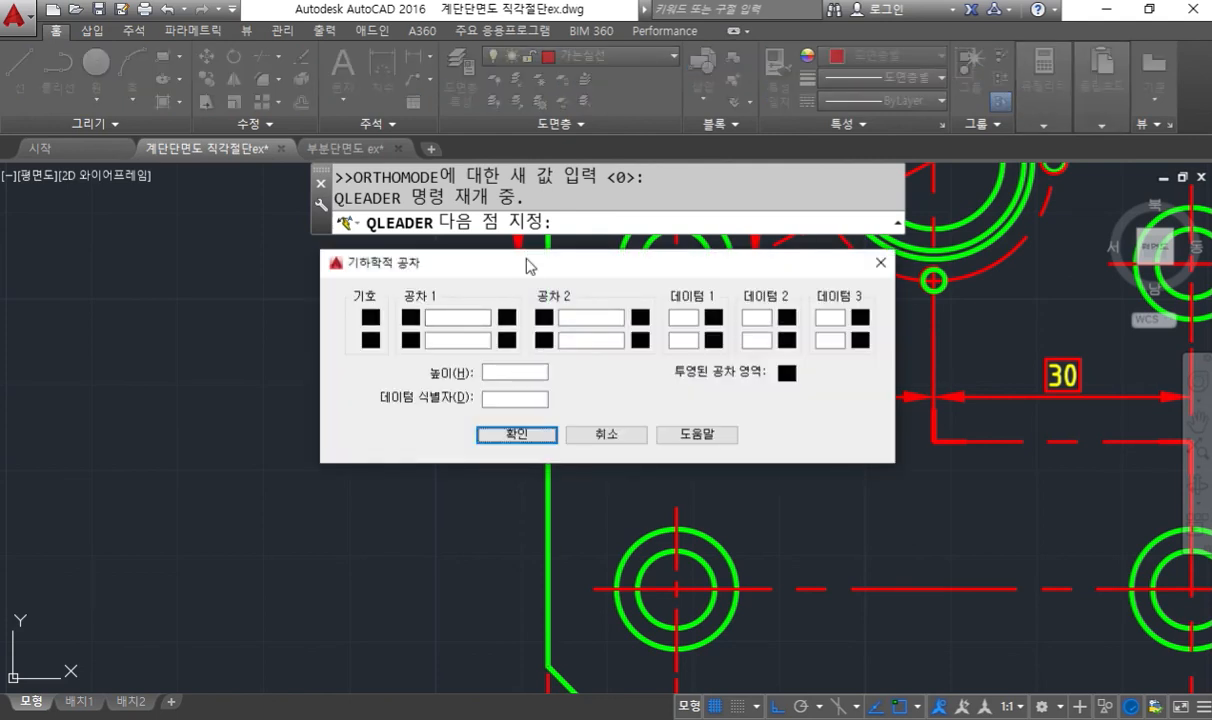
# - Attach a position tolerance frame with a diameter symbol and the value 0.006 to the leader
pyautogui.click(371, 318)
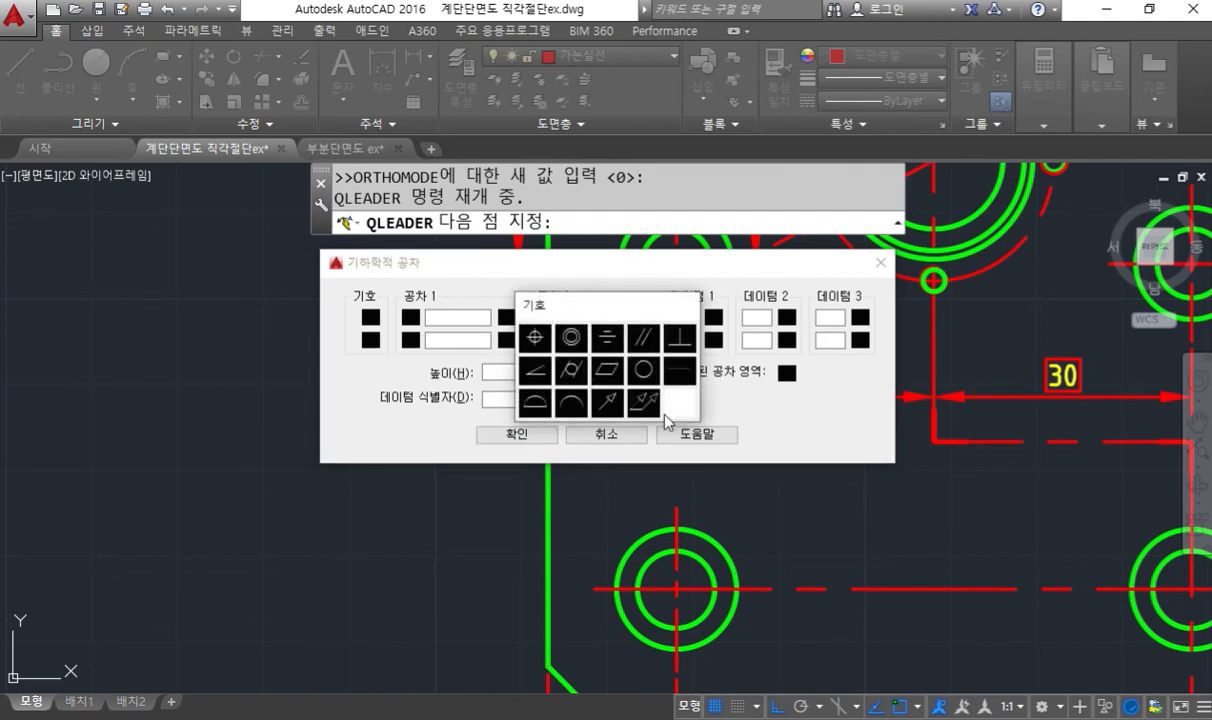
pyautogui.click(536, 339)
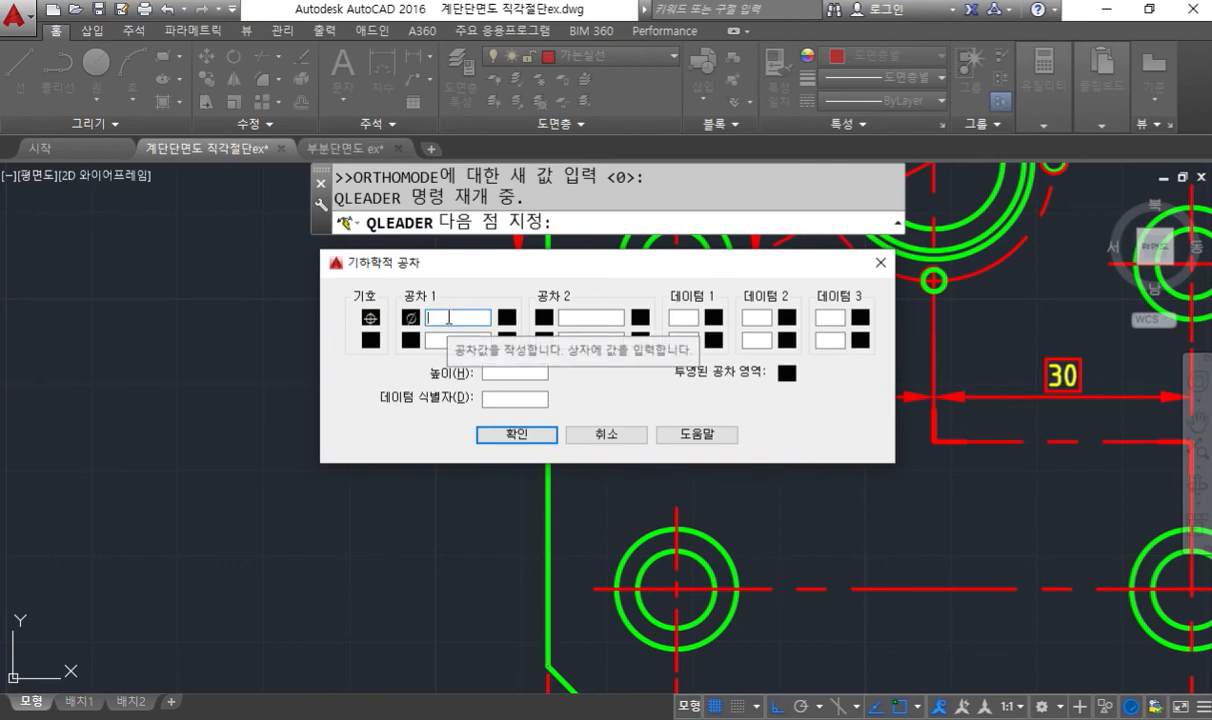
pyautogui.write('0.006')
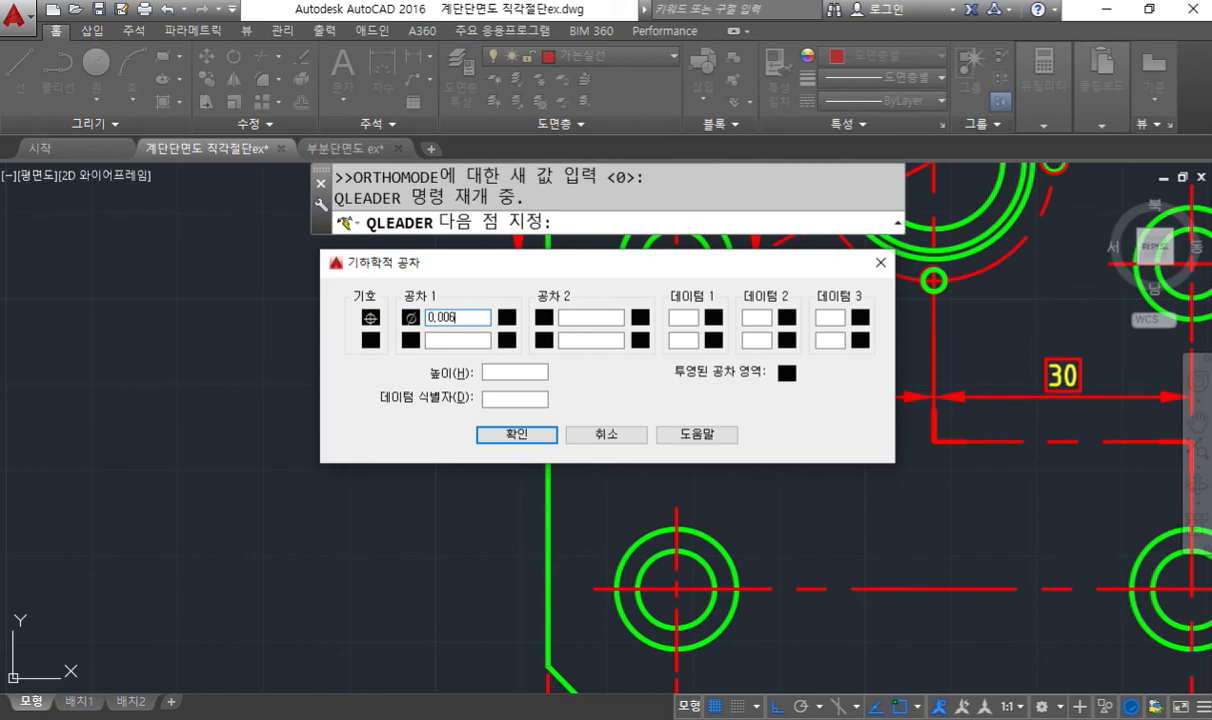
pyautogui.click(517, 436)
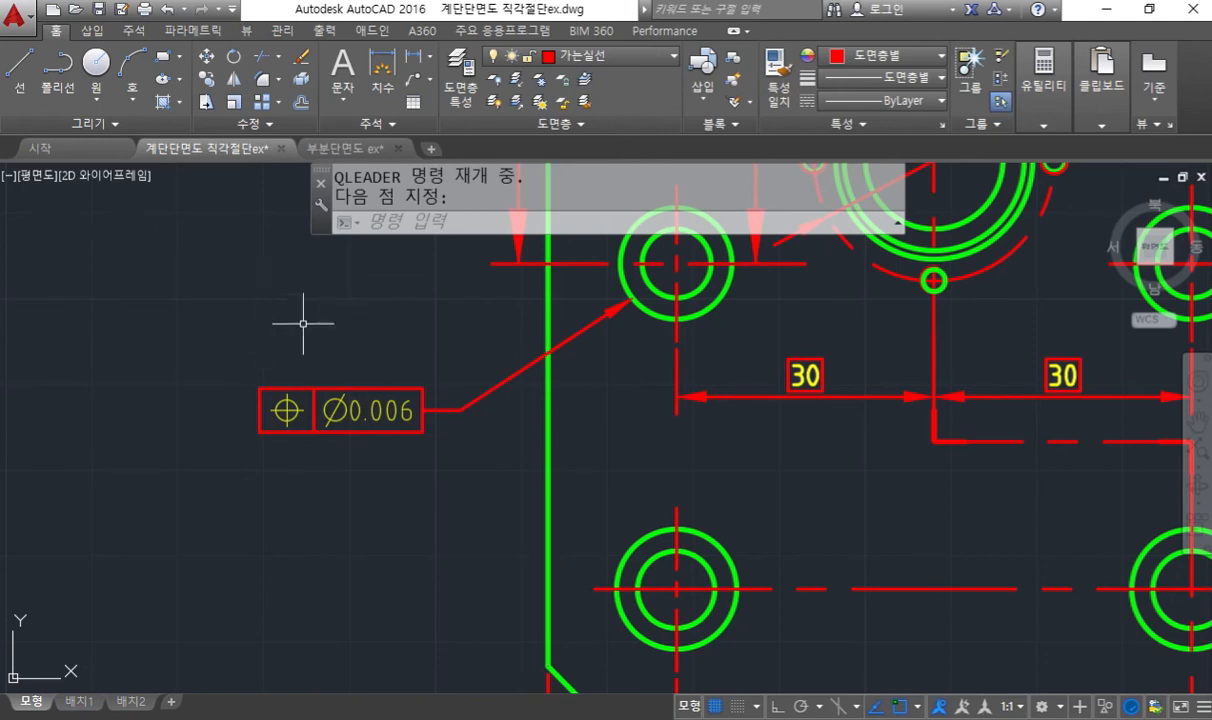
# - Make 일반주서 the current layer and define a multiline text box just above the position tolerance frame
pyautogui.click(600, 58)
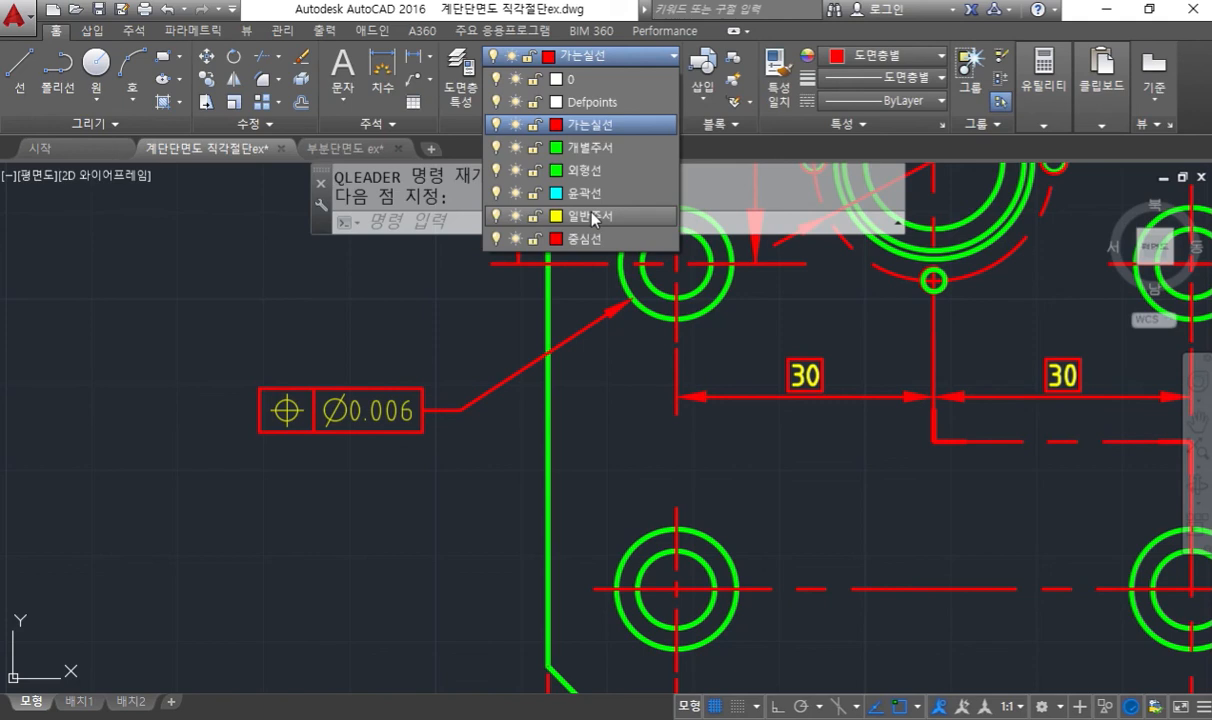
pyautogui.click(596, 219)
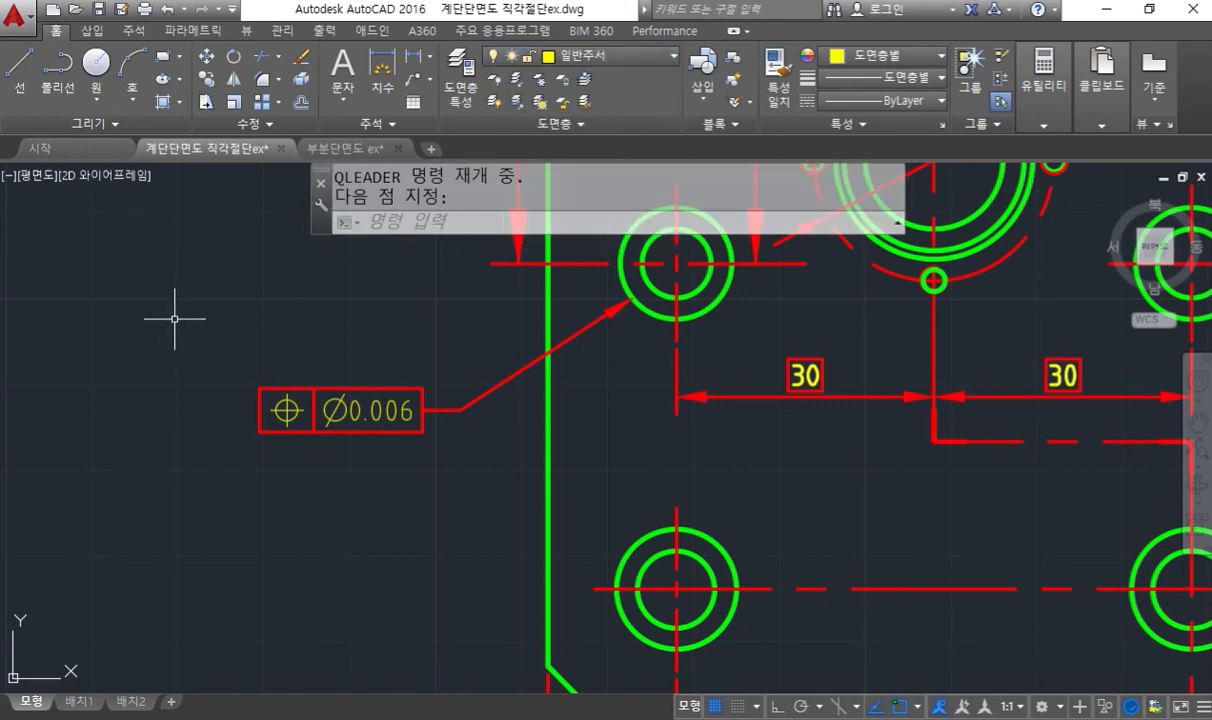
pyautogui.write('MT')
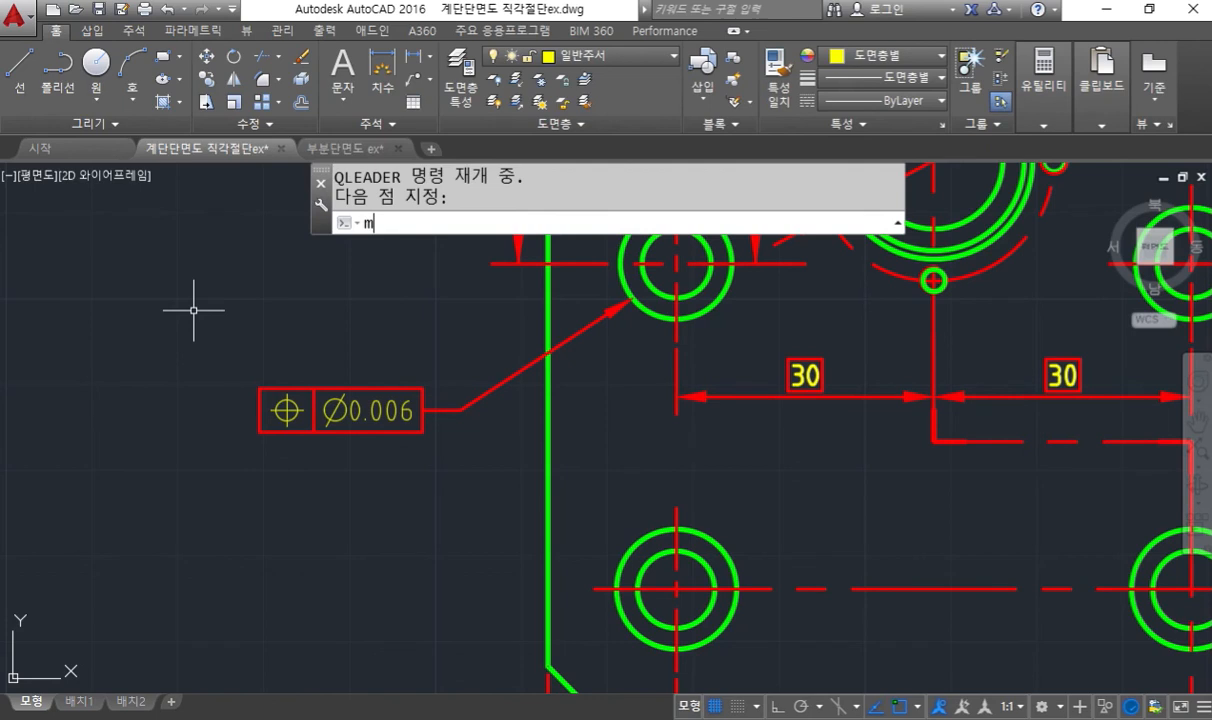
pyautogui.press('Return')
pyautogui.click(247, 321)
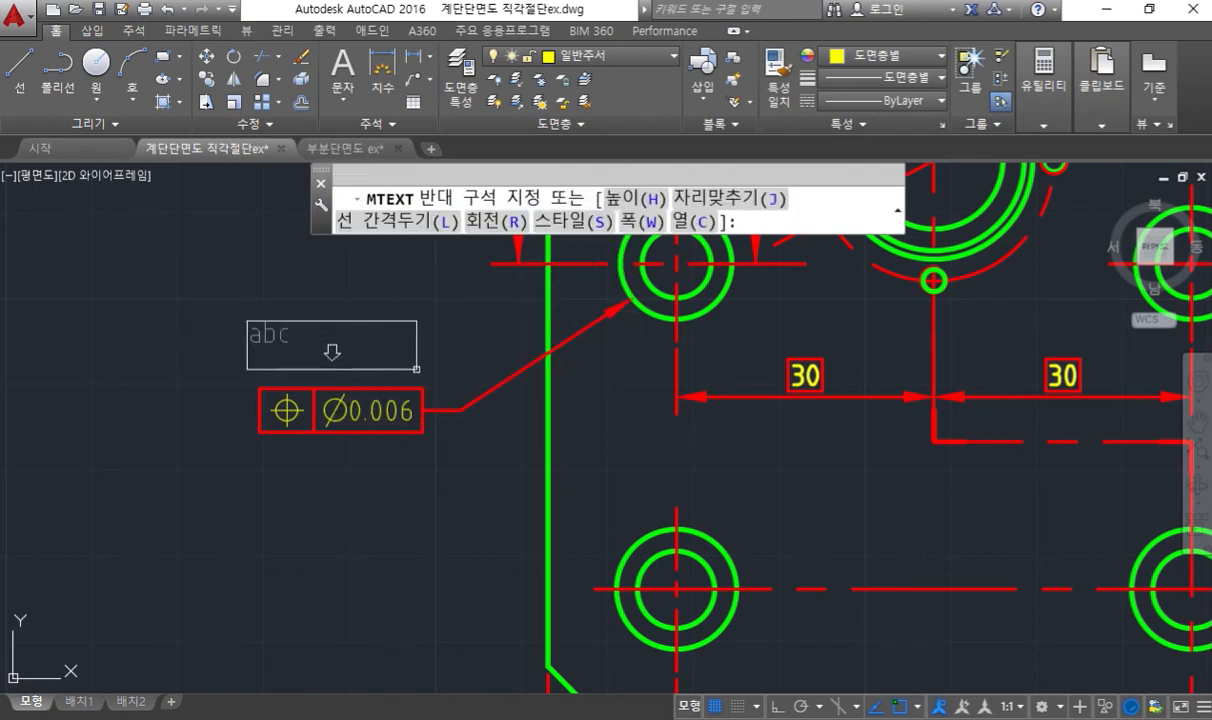
pyautogui.click(416, 369)
# - Set the text height to 3.5 and write the quantity note 2개소 in the text box
pyautogui.doubleClick(309, 205)
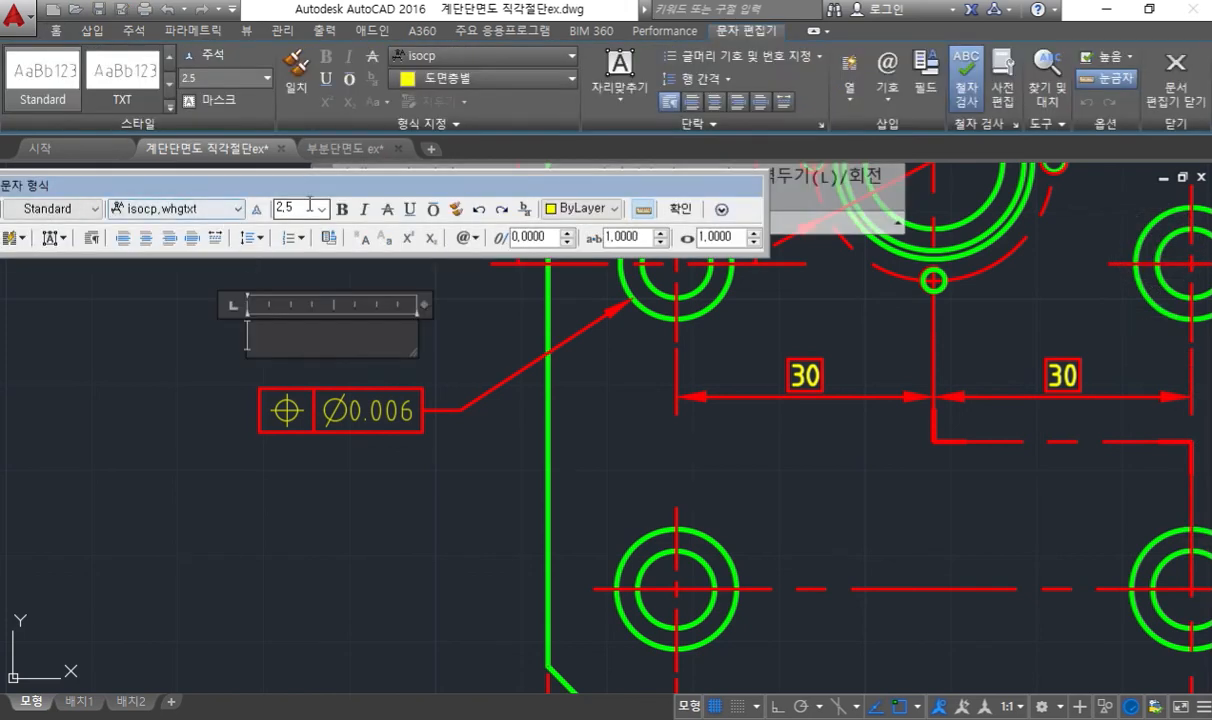
pyautogui.write('3.5')
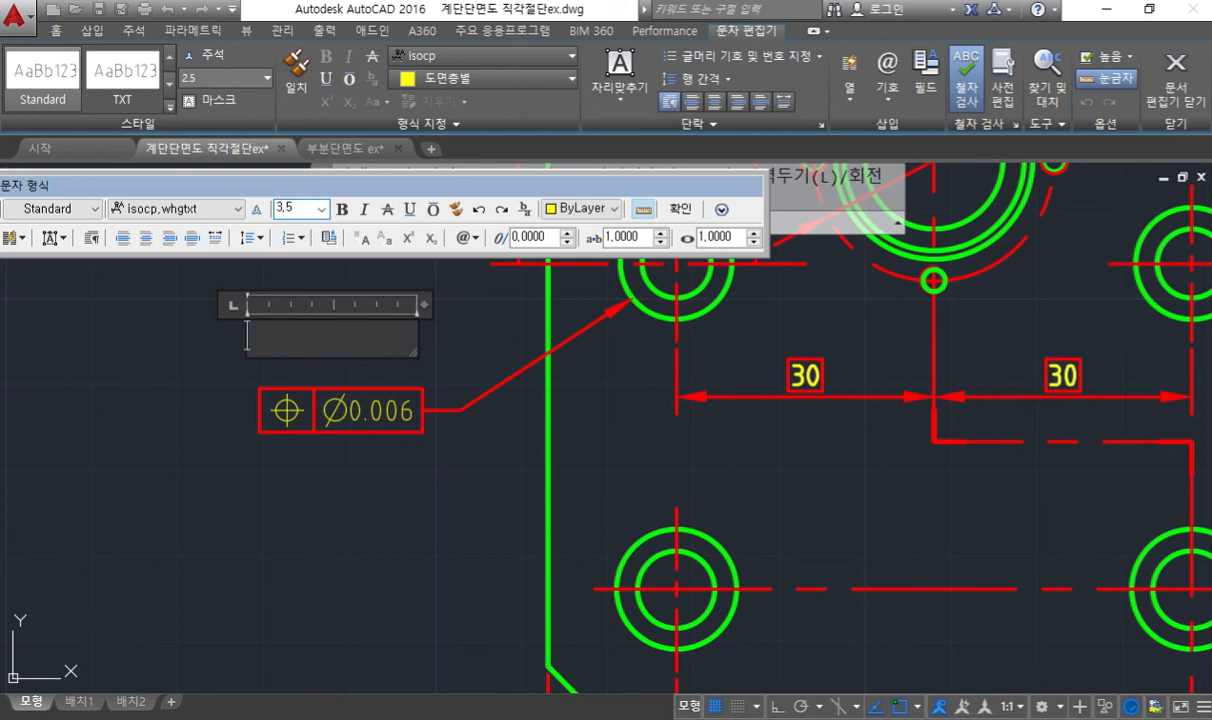
pyautogui.click(67, 241)
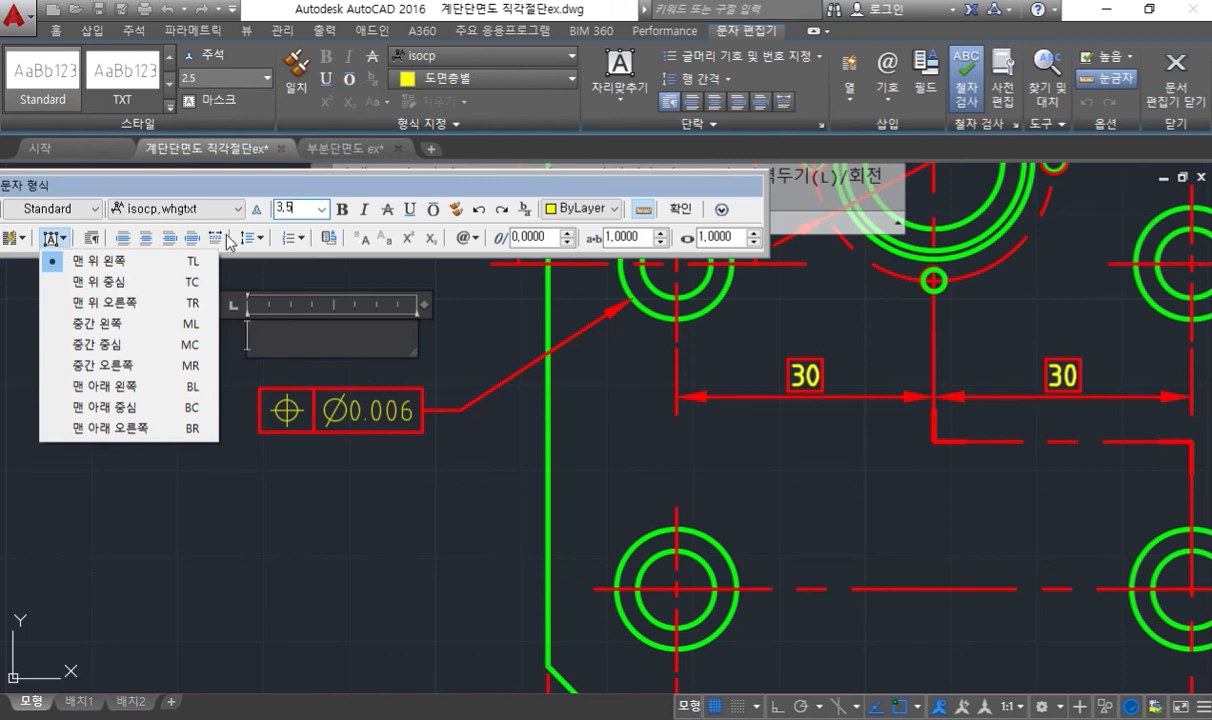
pyautogui.click(372, 192)
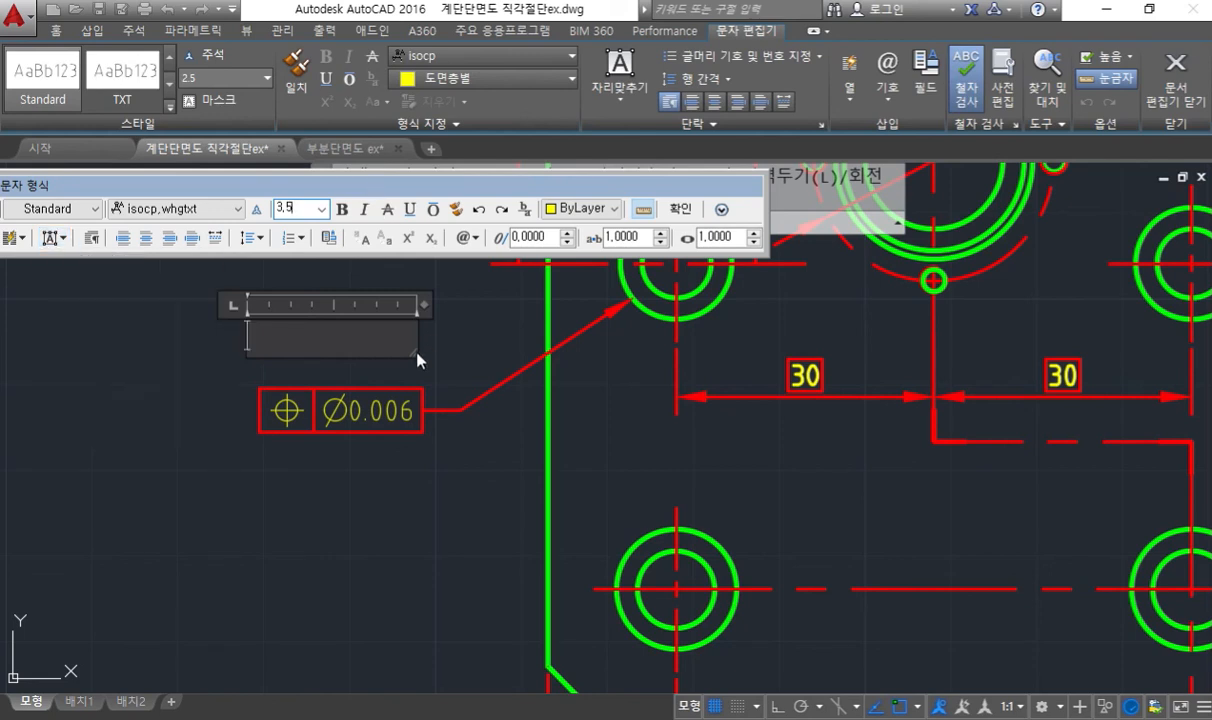
pyautogui.write('2')
pyautogui.press('BackSpace')
pyautogui.click(282, 344)
pyautogui.write('2')
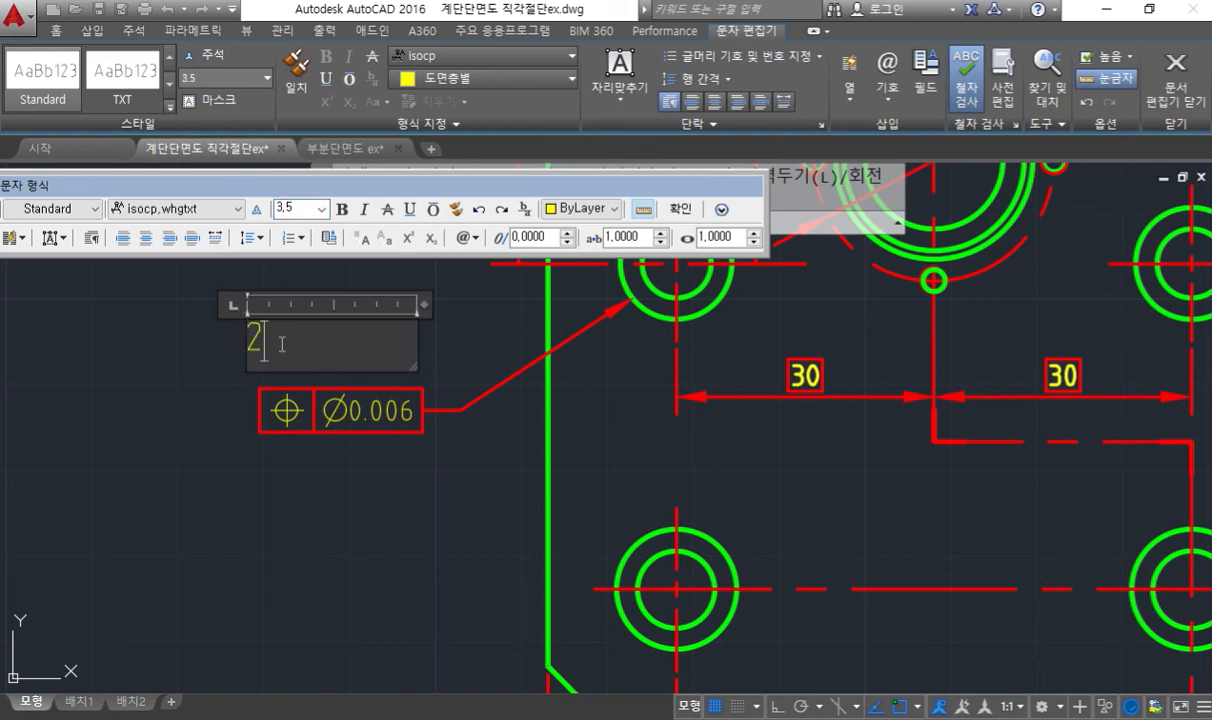
pyautogui.write('개소')
pyautogui.press('Right')
pyautogui.click(361, 490)
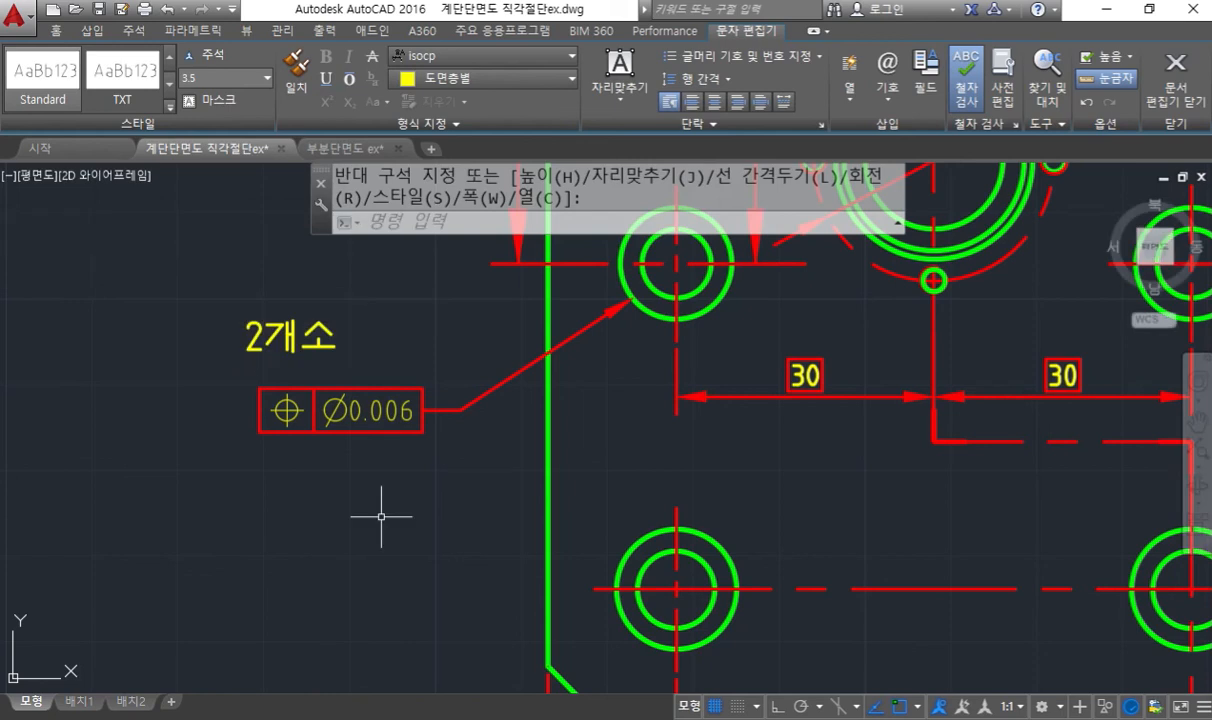
# - Move the 2개소 note directly above the position tolerance frame, flush with its left edge
pyautogui.write('m')
pyautogui.press('Return')
pyautogui.click(347, 343)
pyautogui.click(102, 312)
pyautogui.press('Return')
pyautogui.click(104, 292)
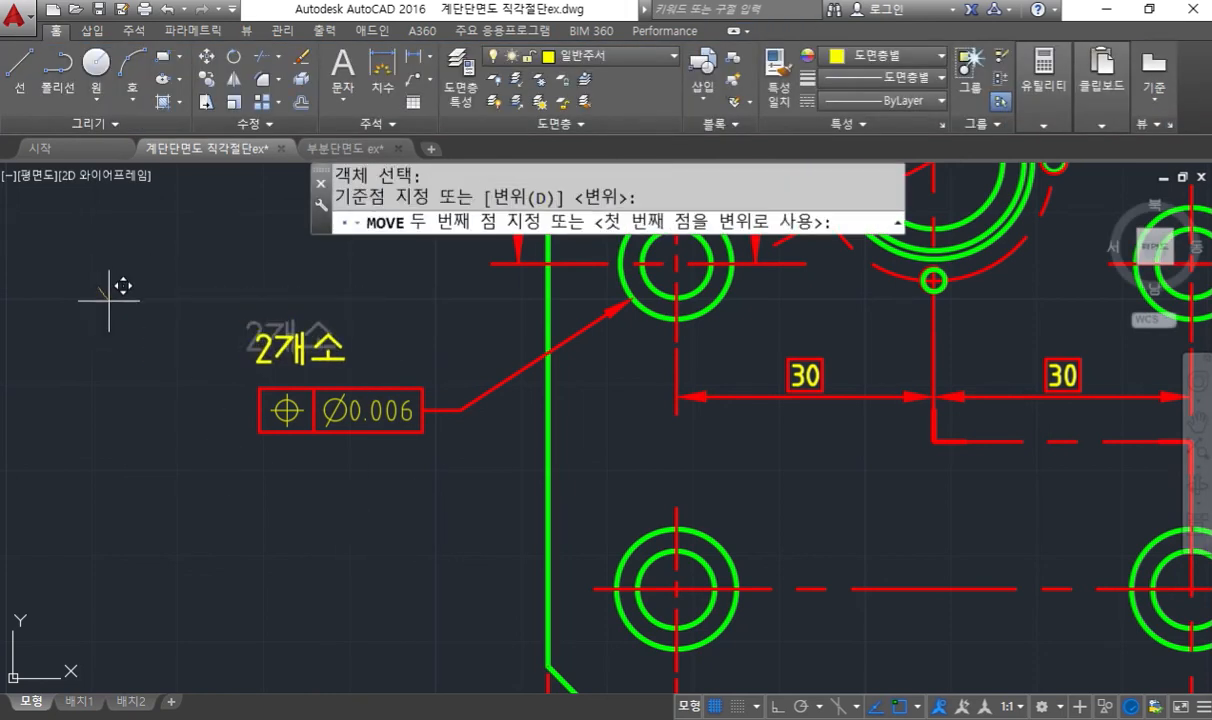
pyautogui.click(110, 313)
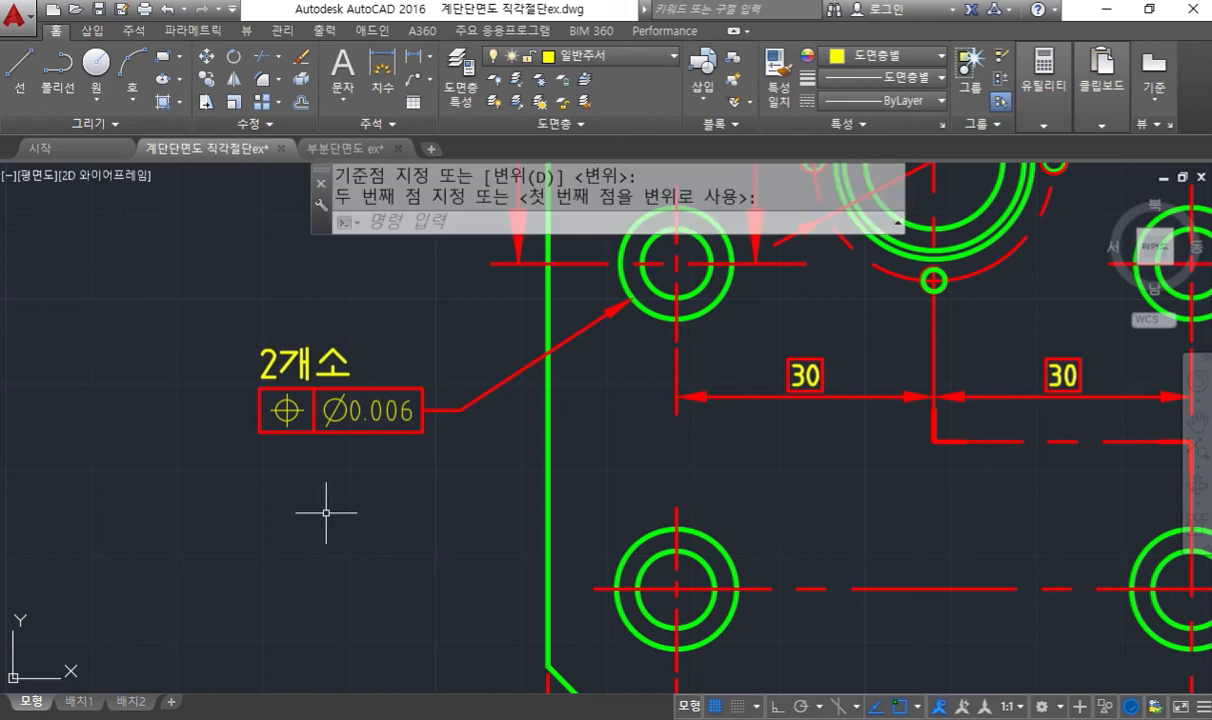
# - Trace the parallelism frame's straight leader at the bottom of section A-A with the screen pen, and clear the stroke
pyautogui.moveTo(639, 519); pyautogui.dragTo(539, 519, button='middle')
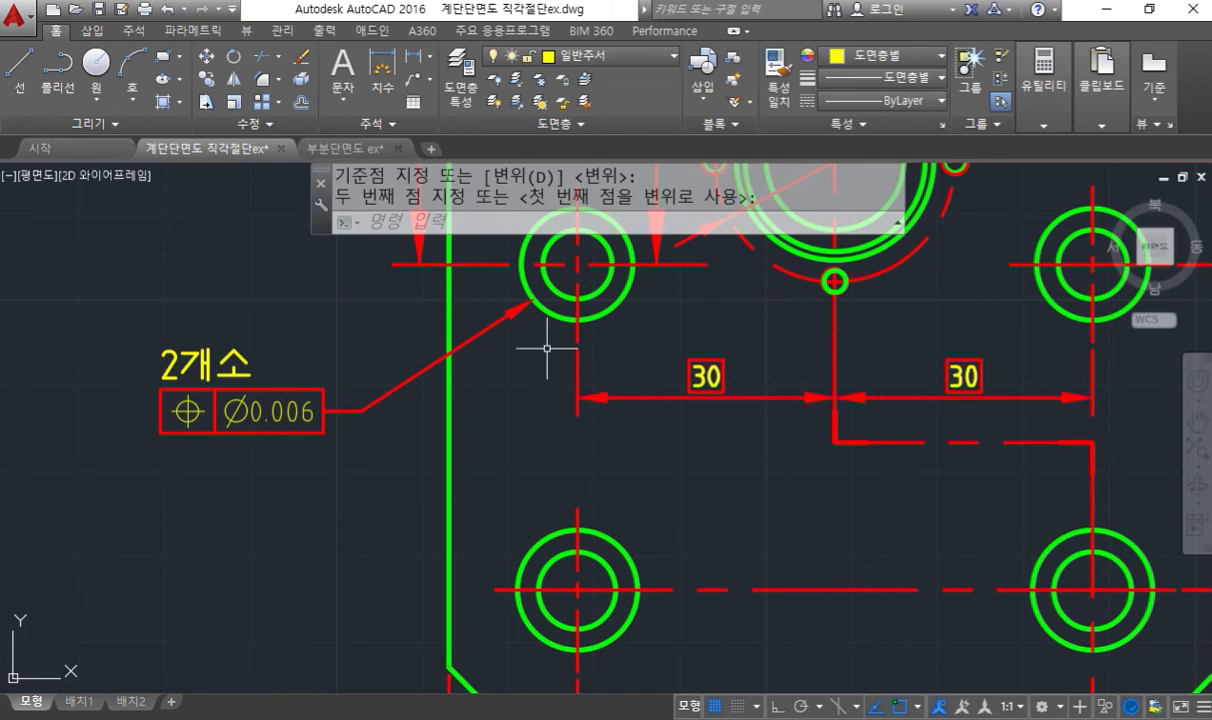
pyautogui.scroll(-5, 546, 349)
pyautogui.moveTo(957, 320); pyautogui.dragTo(644, 454, button='middle')
pyautogui.moveTo(842, 364); pyautogui.dragTo(834, 389, button='middle')
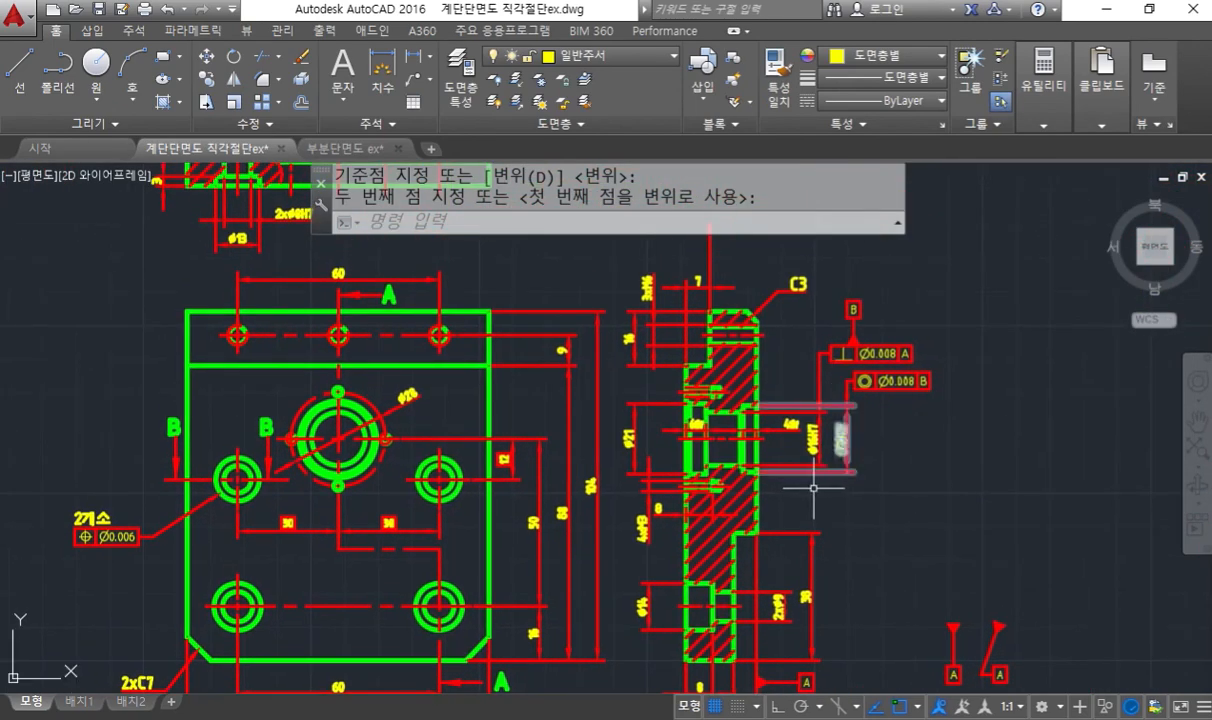
pyautogui.moveTo(812, 487); pyautogui.dragTo(812, 277, button='middle')
pyautogui.scroll(3, 776, 495)
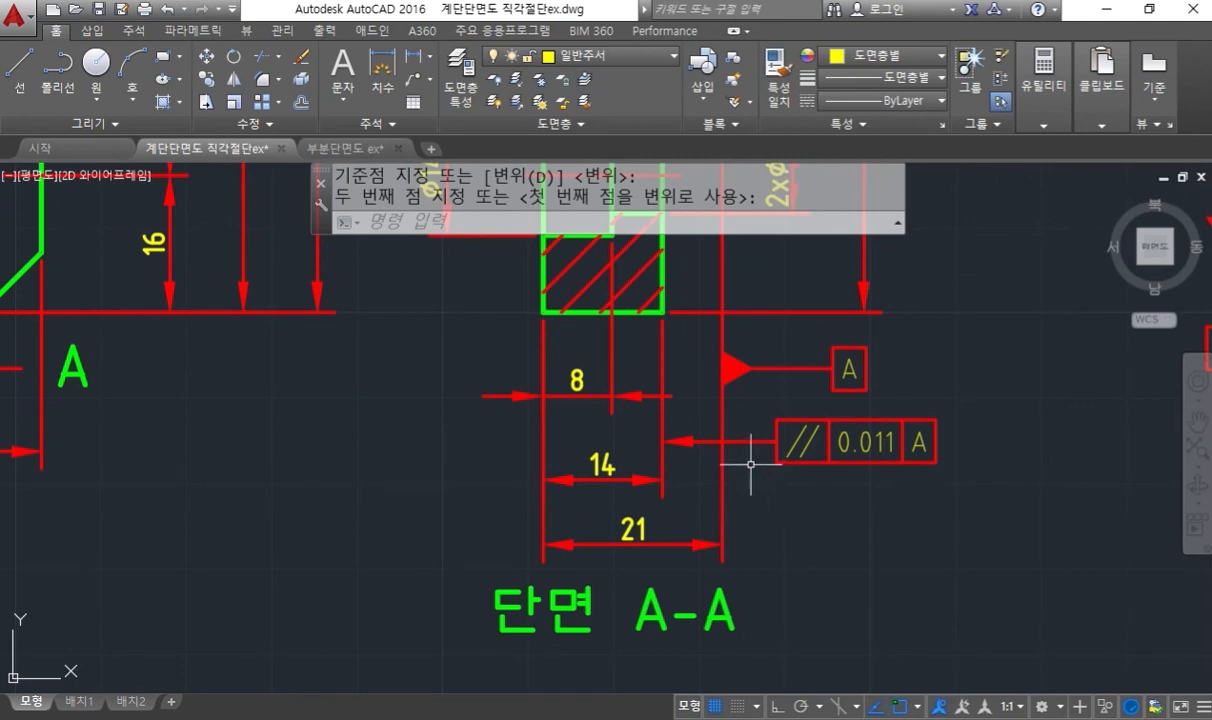
pyautogui.moveTo(663, 440); pyautogui.dragTo(777, 446)
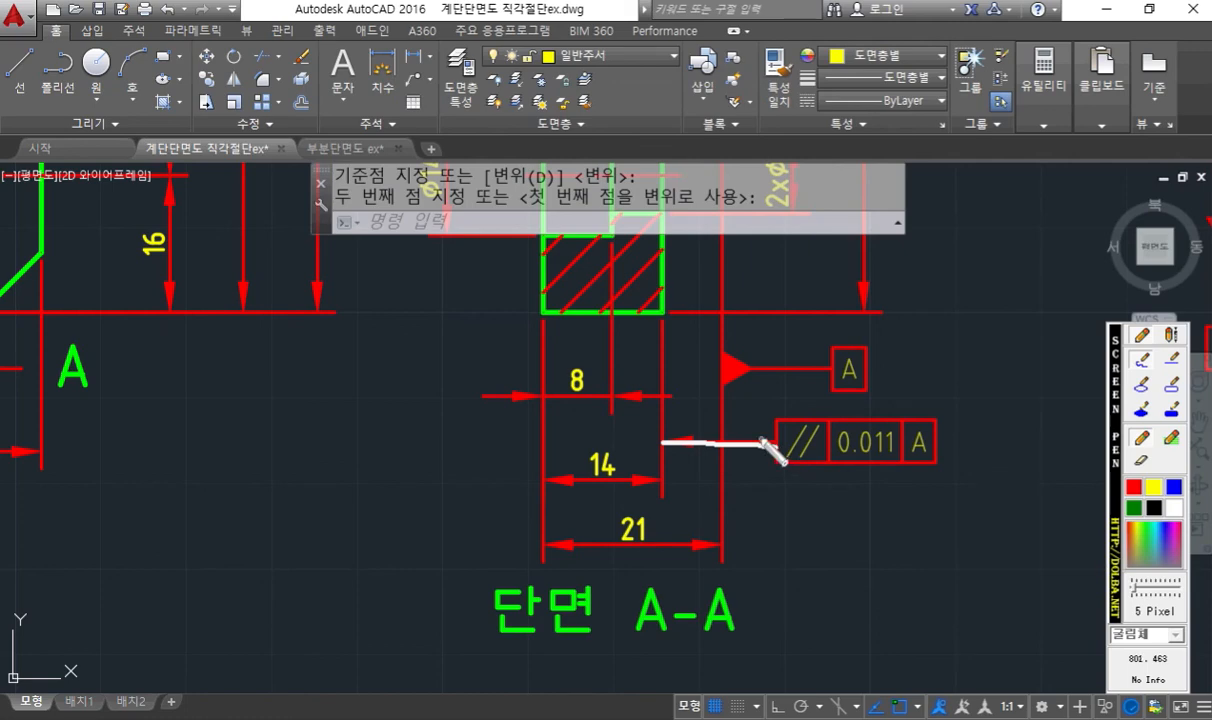
pyautogui.press('Escape')
# - Trace the concentricity frame's bent leader above the ø20H7 dimension in section A-A with the screen pen
pyautogui.scroll(-6, 722, 320)
pyautogui.moveTo(752, 289); pyautogui.dragTo(767, 466, button='middle')
pyautogui.scroll(6, 813, 288)
pyautogui.moveTo(842, 399); pyautogui.dragTo(760, 392, button='middle')
pyautogui.press('F12')
pyautogui.moveTo(682, 467)
pyautogui.mouseDown()
pyautogui.moveTo(681, 404)
pyautogui.moveTo(698, 404)
pyautogui.mouseUp()
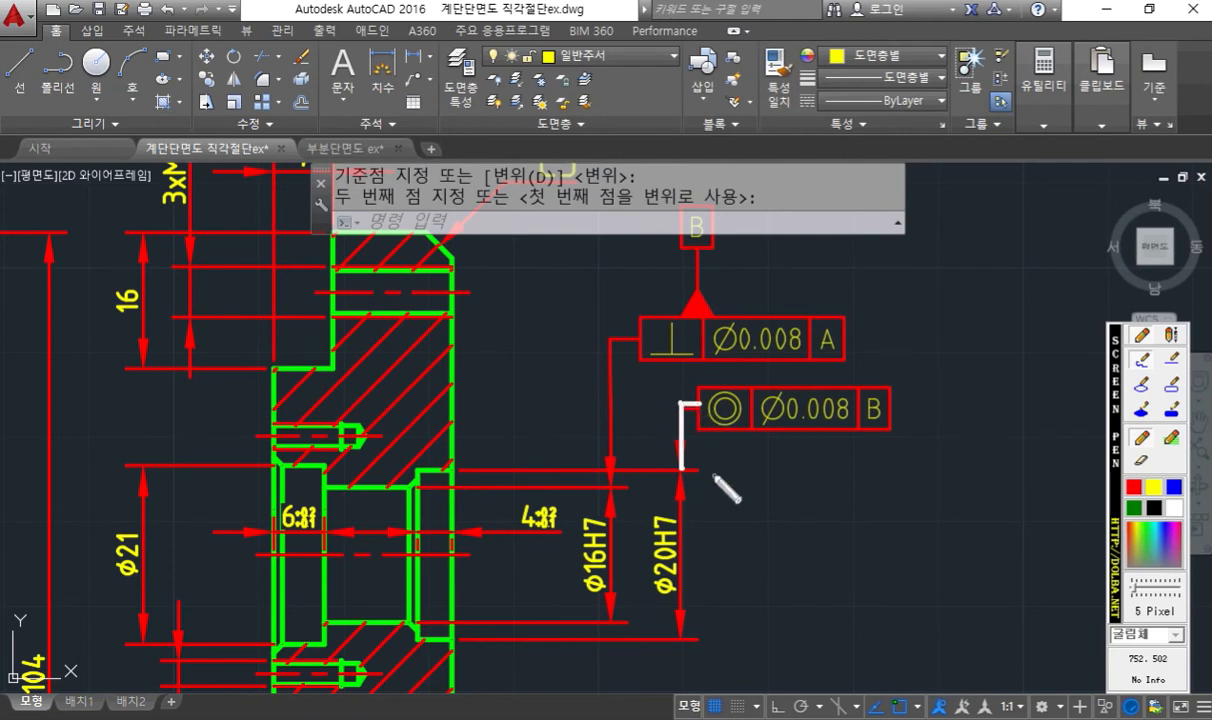
# - Clear the leader trace, circle the datum B symbol above the perpendicularity frame in section A-A with the screen pen, and clear the circle
pyautogui.press('Escape')
pyautogui.moveTo(736, 279); pyautogui.dragTo(726, 351, button='middle')
pyautogui.press('F12')
pyautogui.moveTo(721, 373)
pyautogui.mouseDown()
pyautogui.moveTo(650, 372)
pyautogui.moveTo(720, 340)
pyautogui.moveTo(727, 398)
pyautogui.mouseUp()
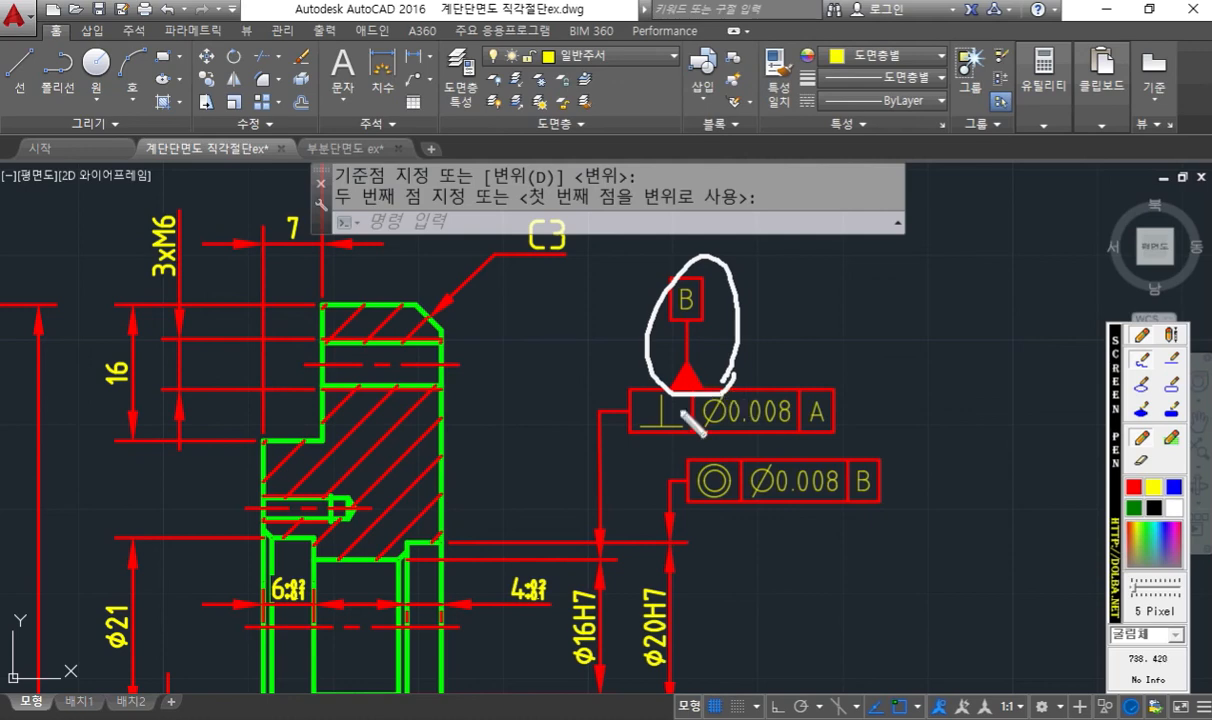
pyautogui.press('Escape')
# - Trace the 2개소 position tolerance's angled leader between its frame and the hole in the front view with the screen pen, and clear the stroke
pyautogui.scroll(-4, 465, 402)
pyautogui.moveTo(219, 524); pyautogui.dragTo(832, 470, button='middle')
pyautogui.scroll(6, 463, 550)
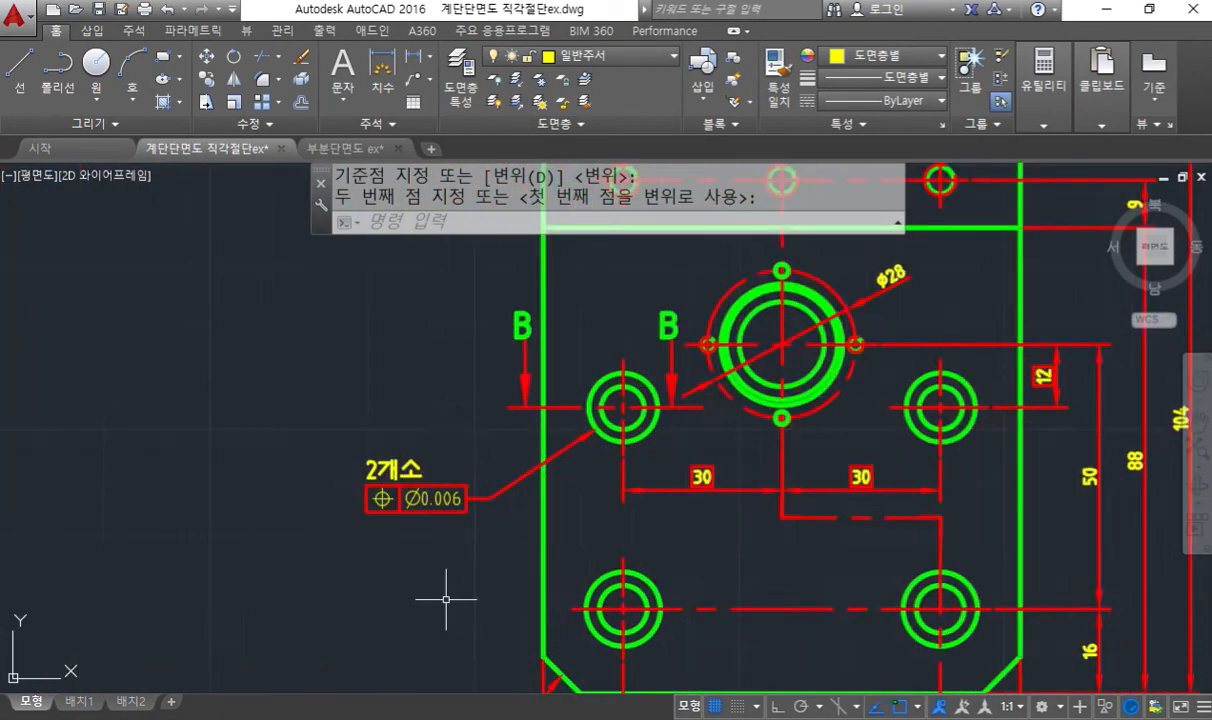
pyautogui.moveTo(522, 495); pyautogui.dragTo(500, 555, button='middle')
pyautogui.press('F12')
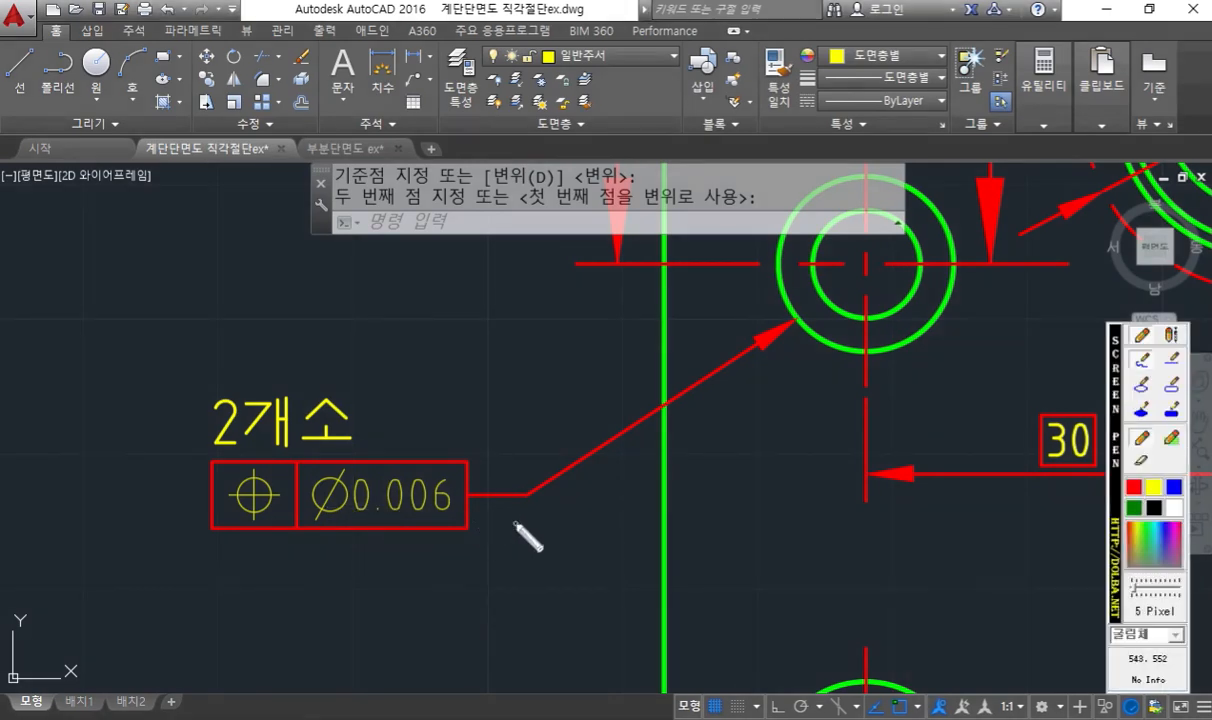
pyautogui.moveTo(811, 315)
pyautogui.mouseDown()
pyautogui.moveTo(548, 493)
pyautogui.moveTo(473, 493)
pyautogui.mouseUp()
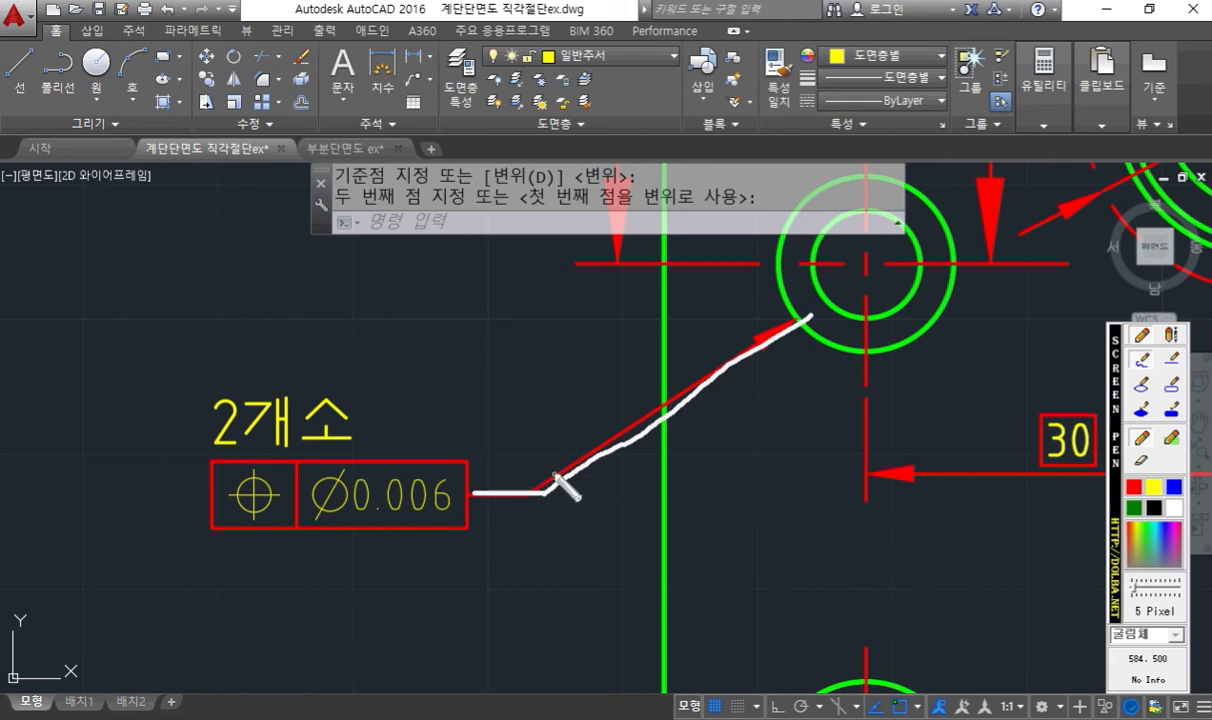
pyautogui.press('Escape')
# - Examine the 30 mm hole-spacing dimensions, and the views of part 2 with their geometric tolerance frames
pyautogui.moveTo(813, 459)
pyautogui.mouseDown(button='middle')
pyautogui.moveTo(598, 427)
pyautogui.moveTo(551, 435)
pyautogui.mouseUp(button='middle')
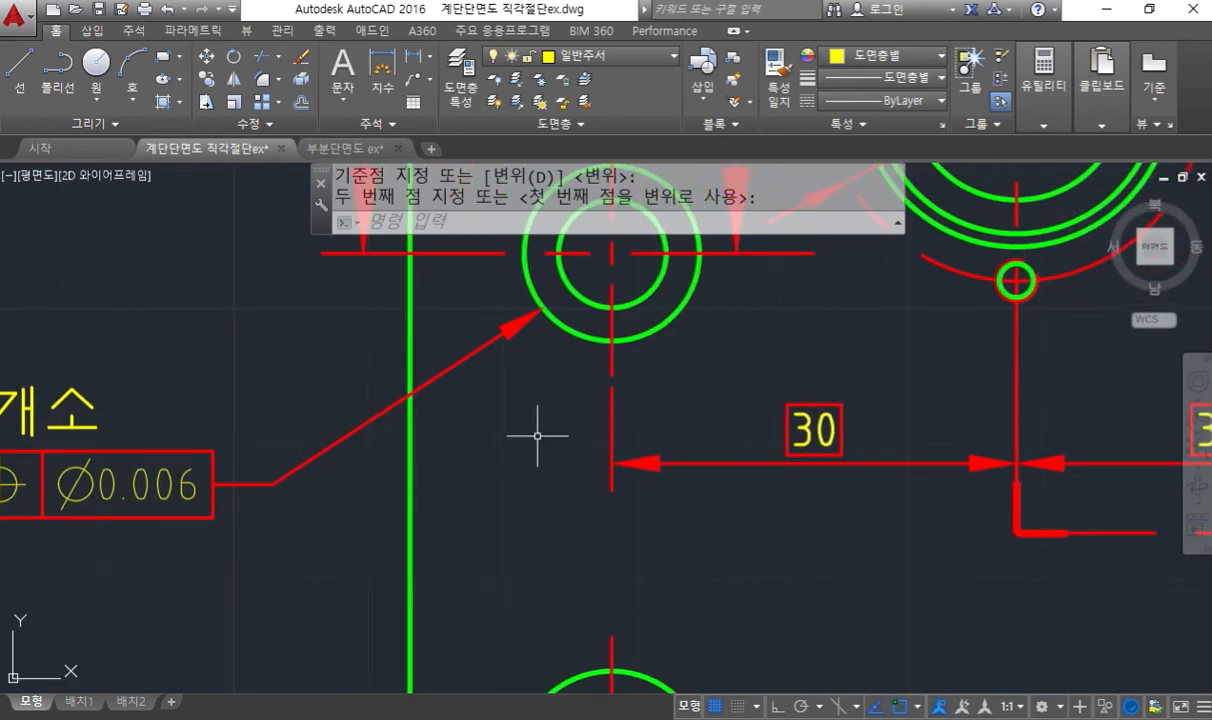
pyautogui.scroll(-6, 541, 425)
pyautogui.scroll(2, 355, 489)
pyautogui.moveTo(355, 489); pyautogui.dragTo(645, 473, button='middle')
pyautogui.moveTo(646, 363); pyautogui.dragTo(648, 604, button='middle')
pyautogui.scroll(-4, 645, 486)
pyautogui.moveTo(654, 543); pyautogui.dragTo(654, 414, button='middle')
pyautogui.scroll(6, 653, 413)
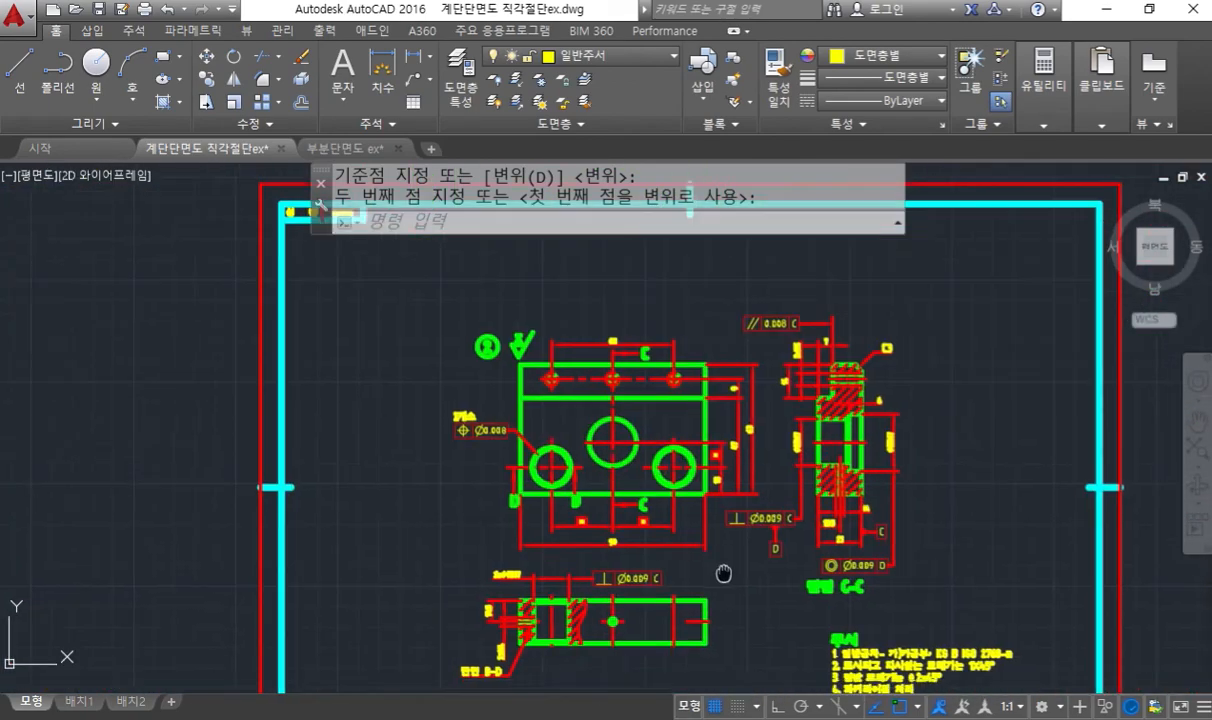